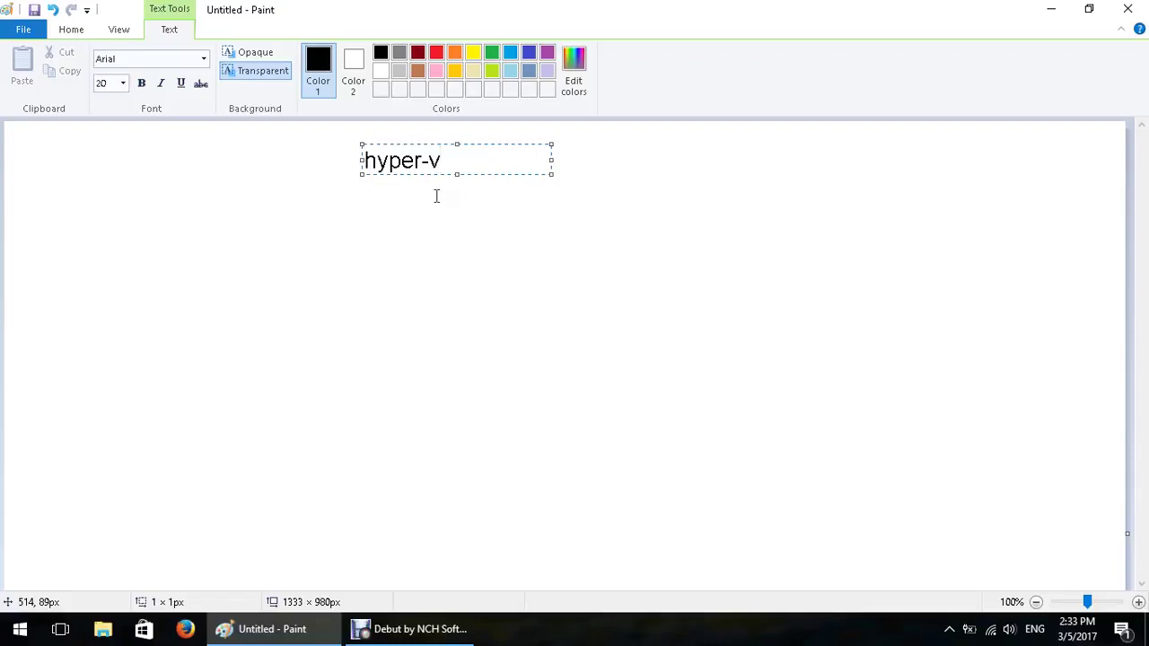
Minimize the Paint window holding the 'hyper-v' text to reveal the desktop
left_click(1052, 9)
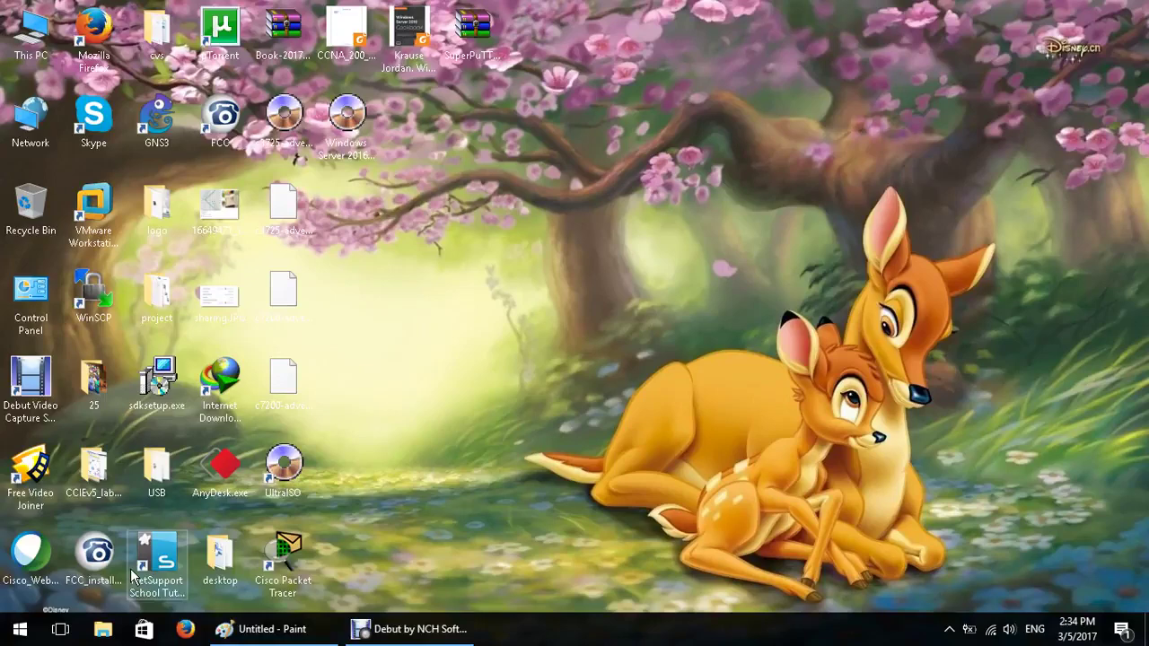
Open Programs and Features and bring up the Windows Features list
right_click(9, 640)
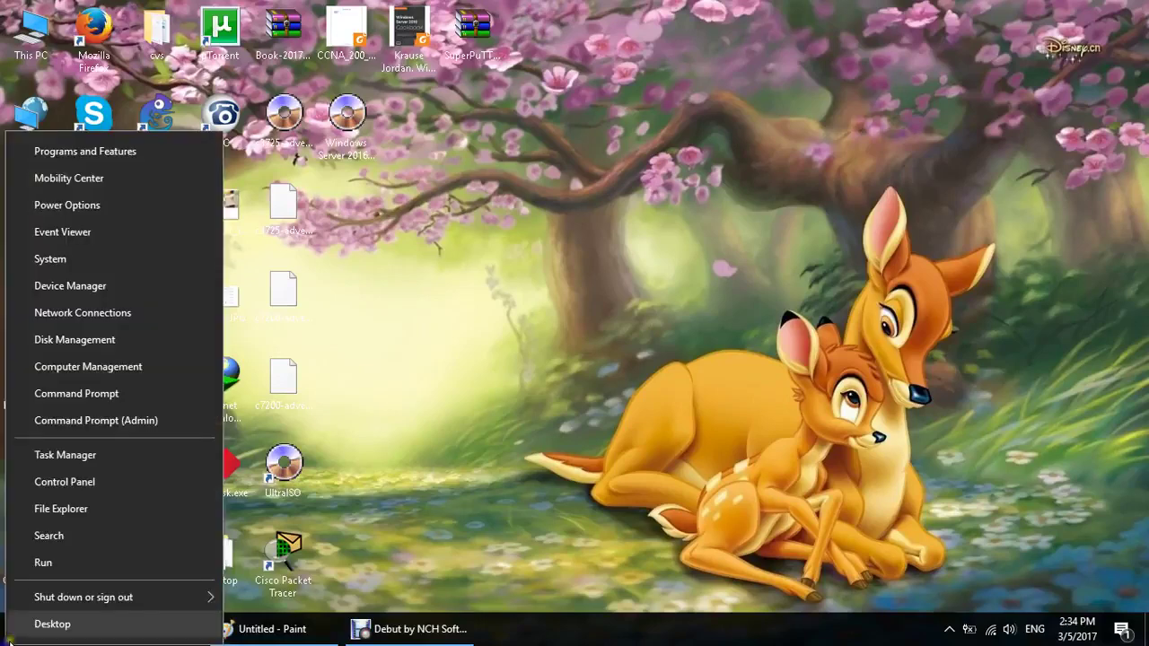
left_click(81, 505)
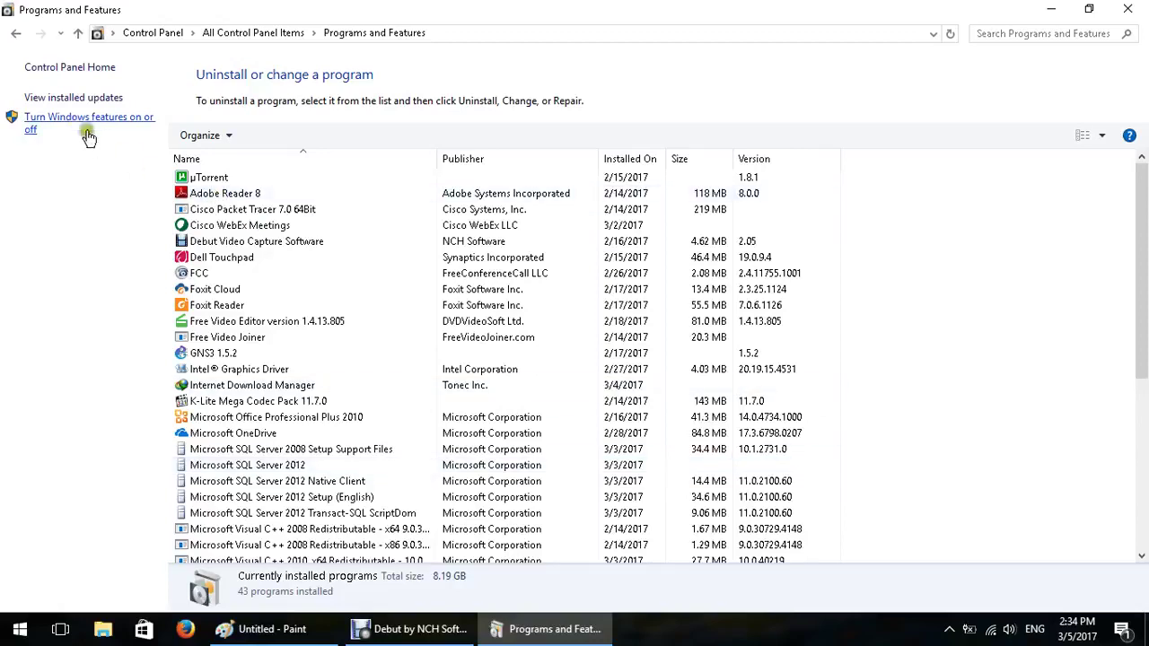
left_click(87, 128)
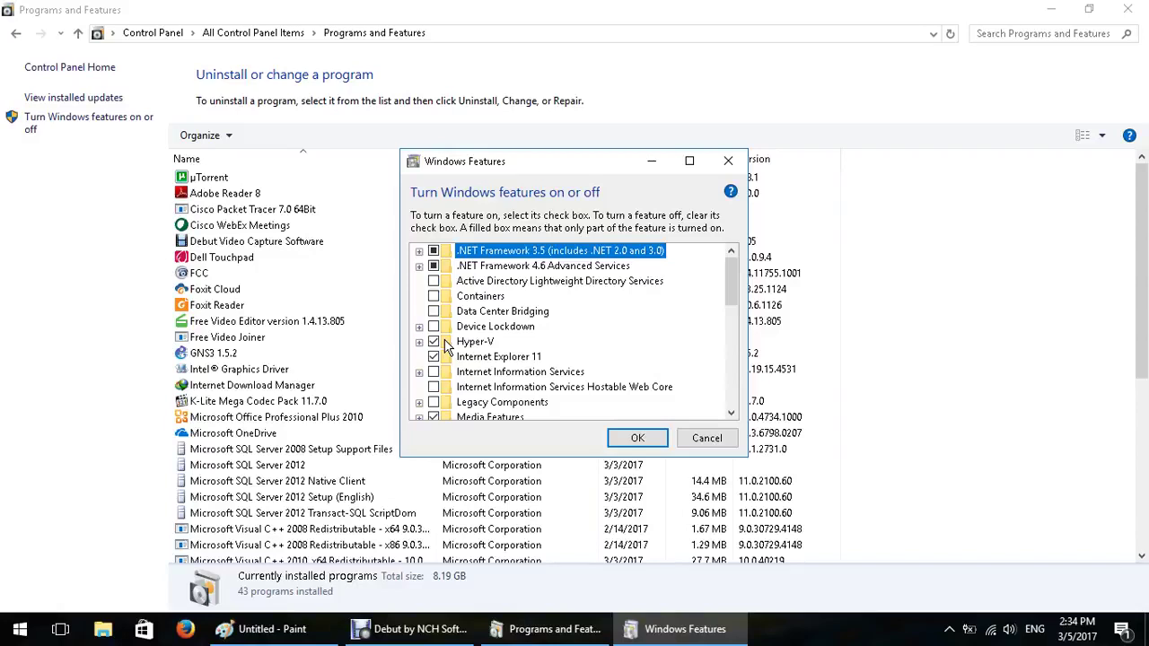
Expand Hyper-V and Hyper-V Platform to confirm all components are enabled, then cancel unchanged
left_click(419, 342)
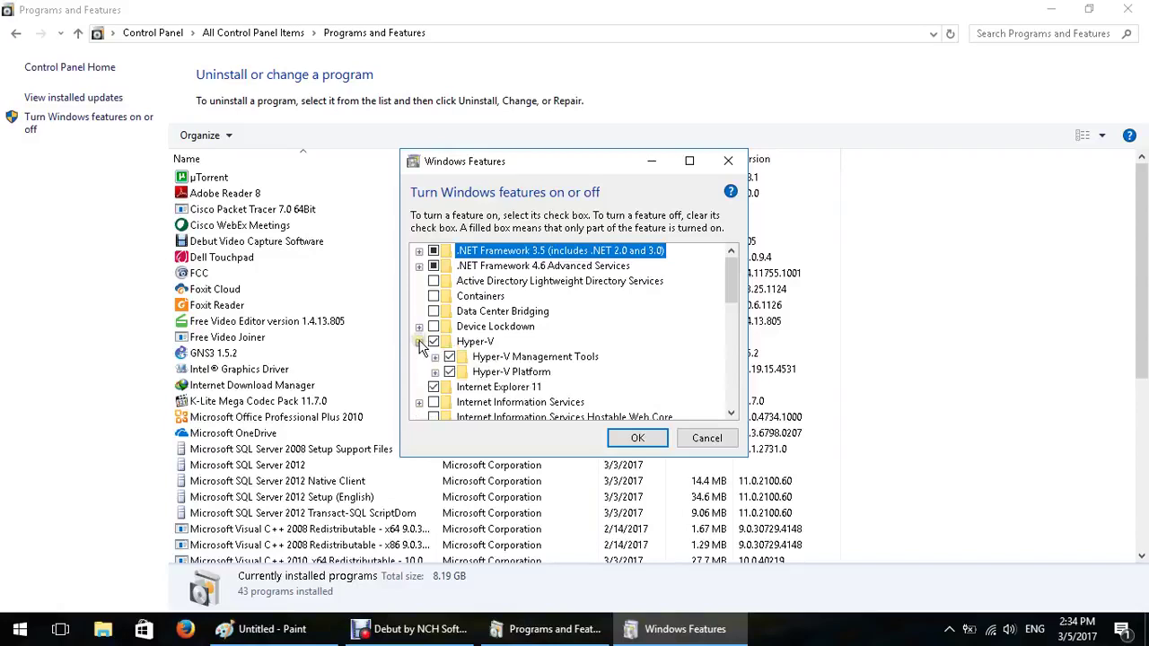
left_click(732, 413)
left_click(733, 413)
left_click(733, 412)
left_click(530, 326)
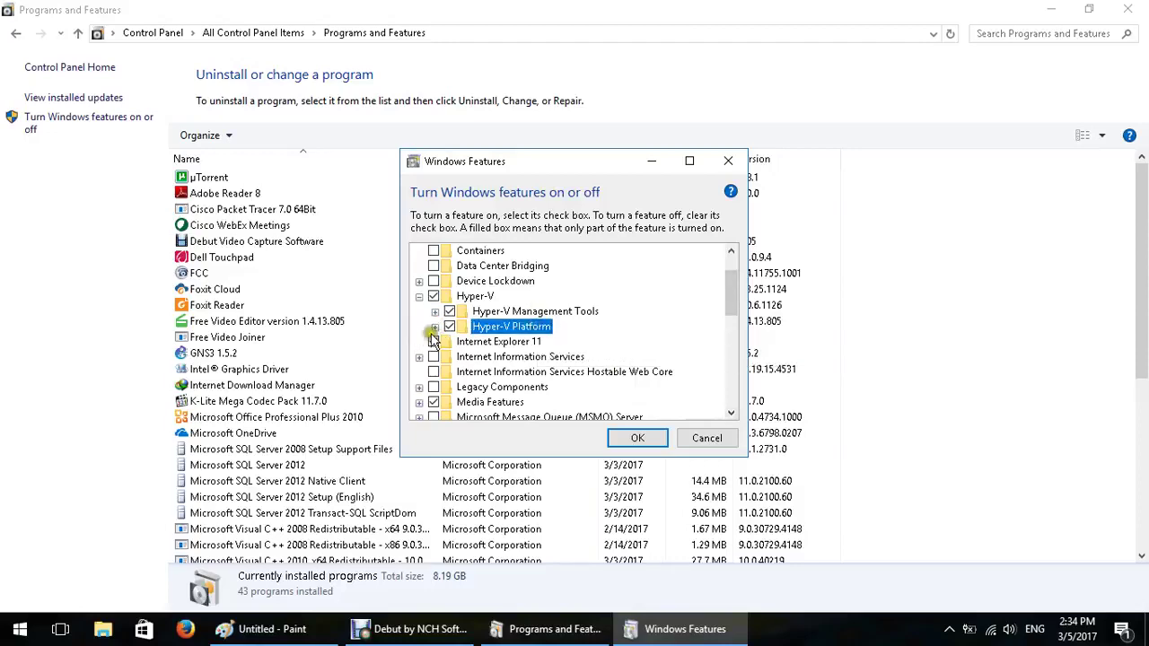
left_click(434, 327)
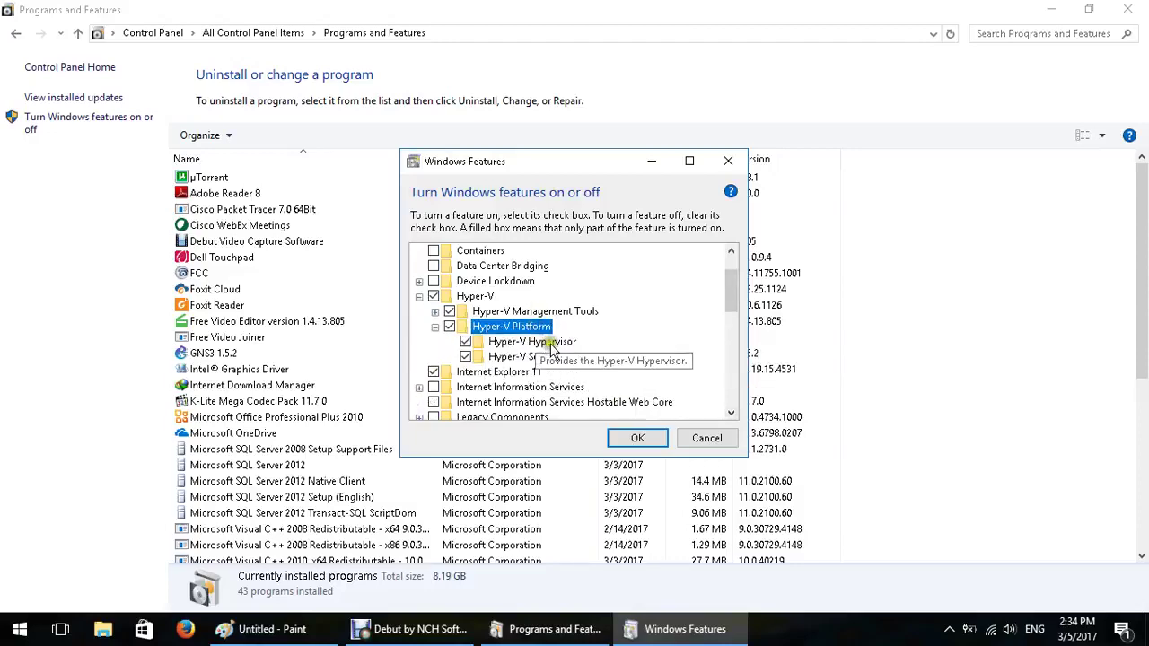
left_click(550, 344)
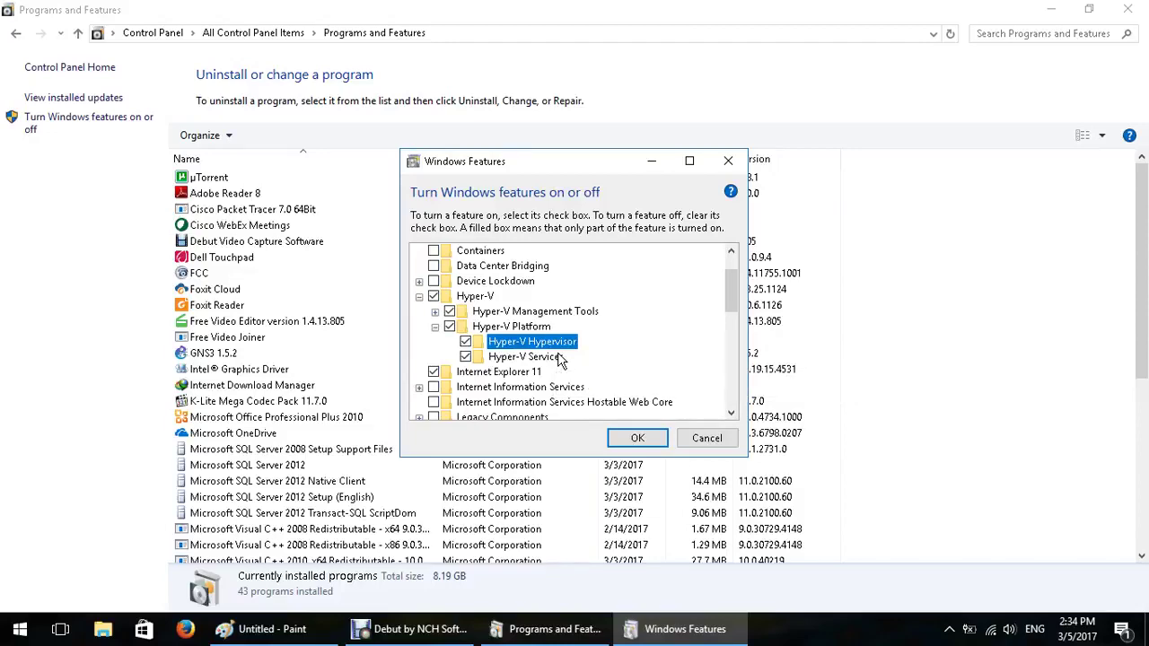
left_click(563, 314)
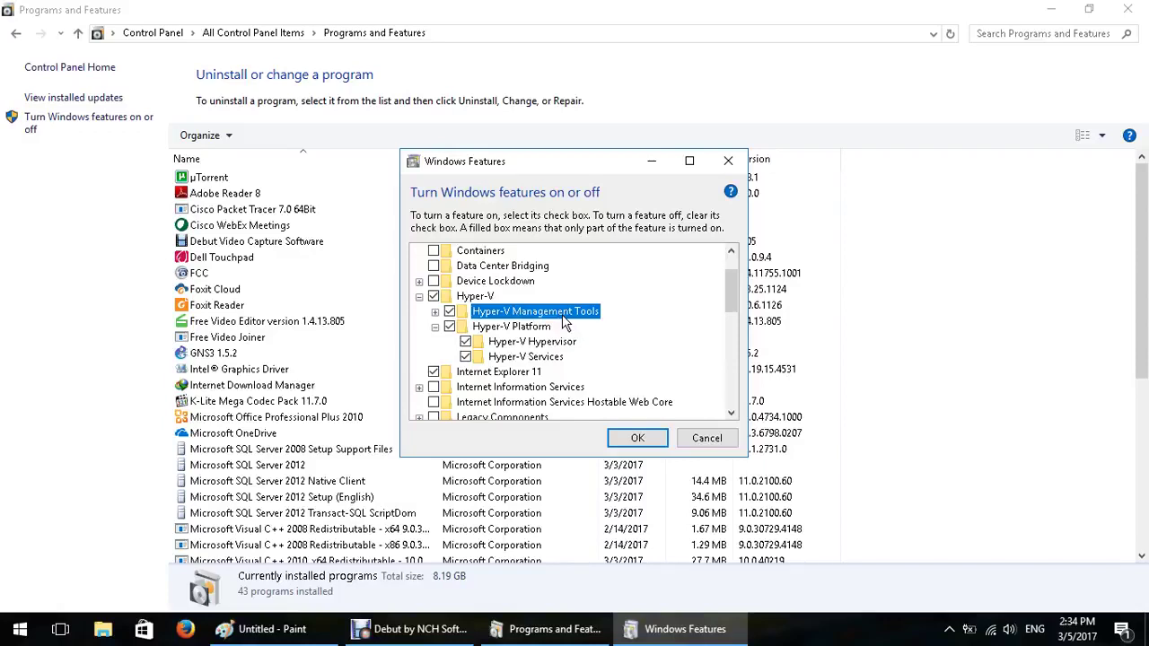
left_click(716, 439)
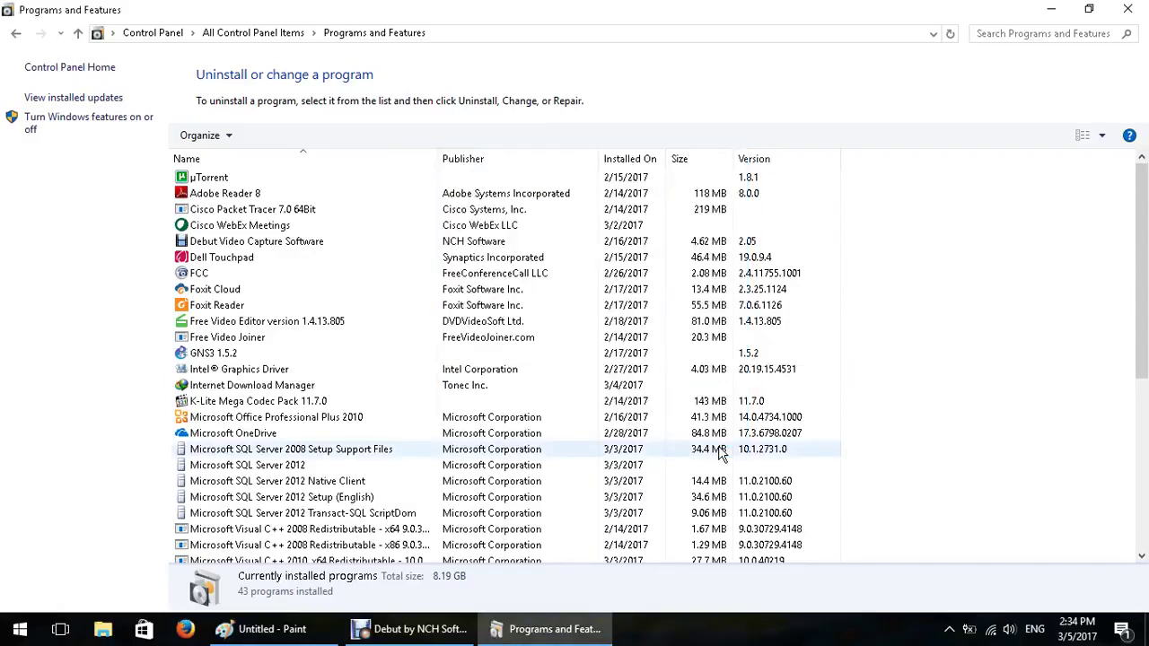
Close Programs and Features, launch Hyper-V Manager via a Start search for 'hyper', then close it
left_click(1128, 8)
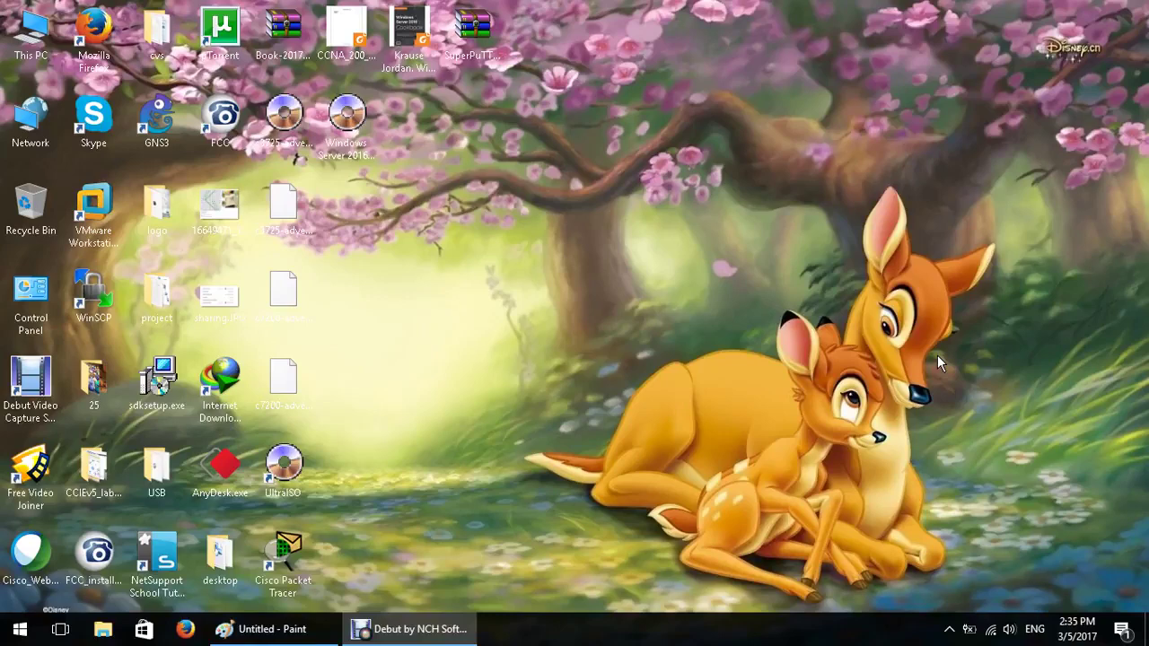
left_click(25, 628)
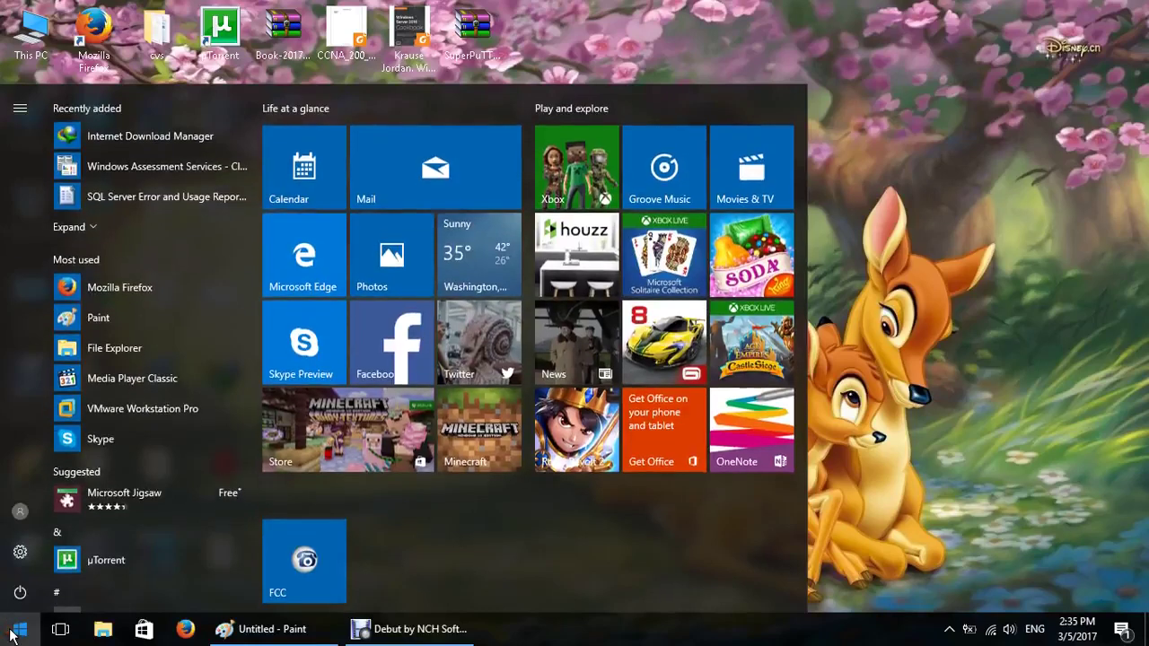
type("hyper")
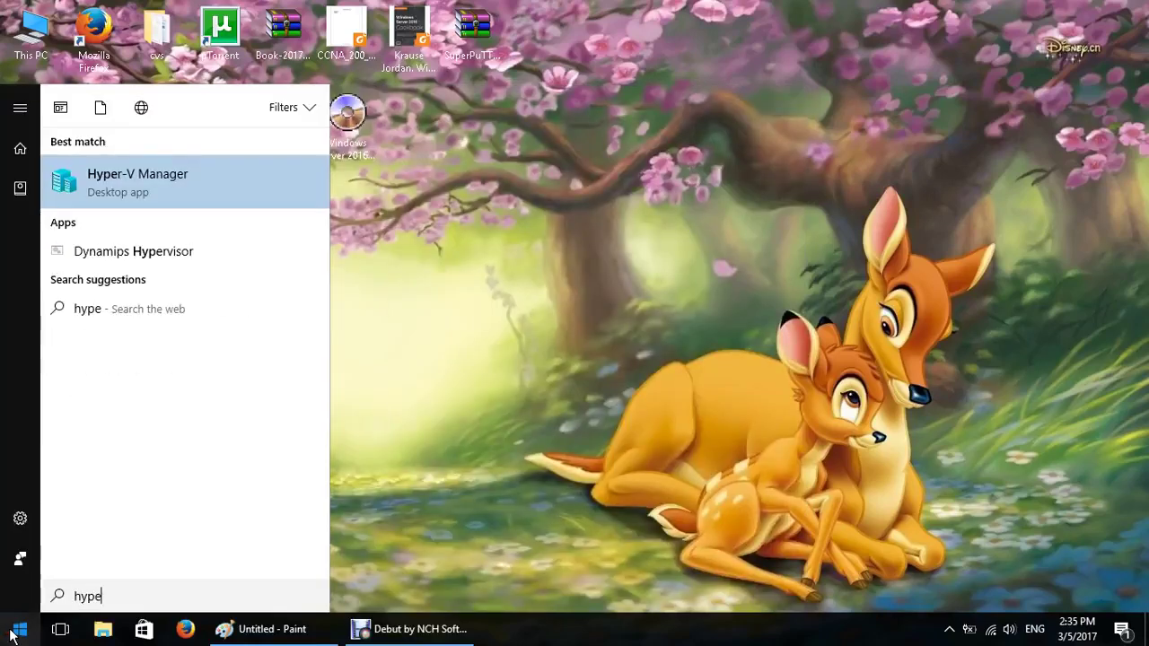
left_click(140, 182)
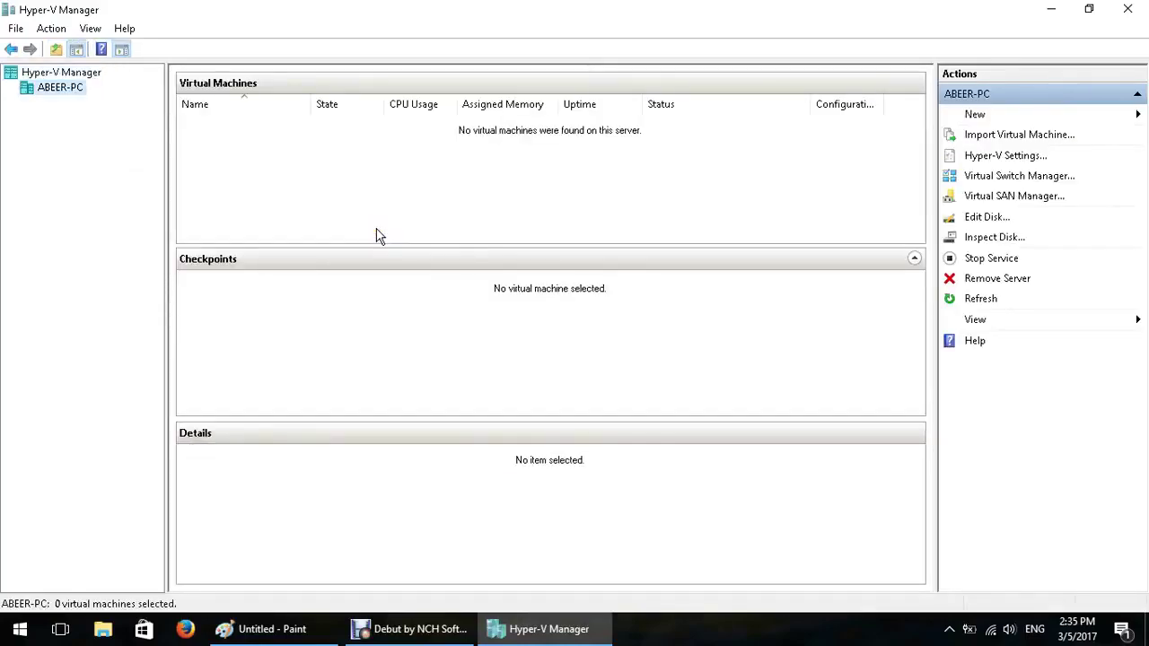
left_click(1128, 9)
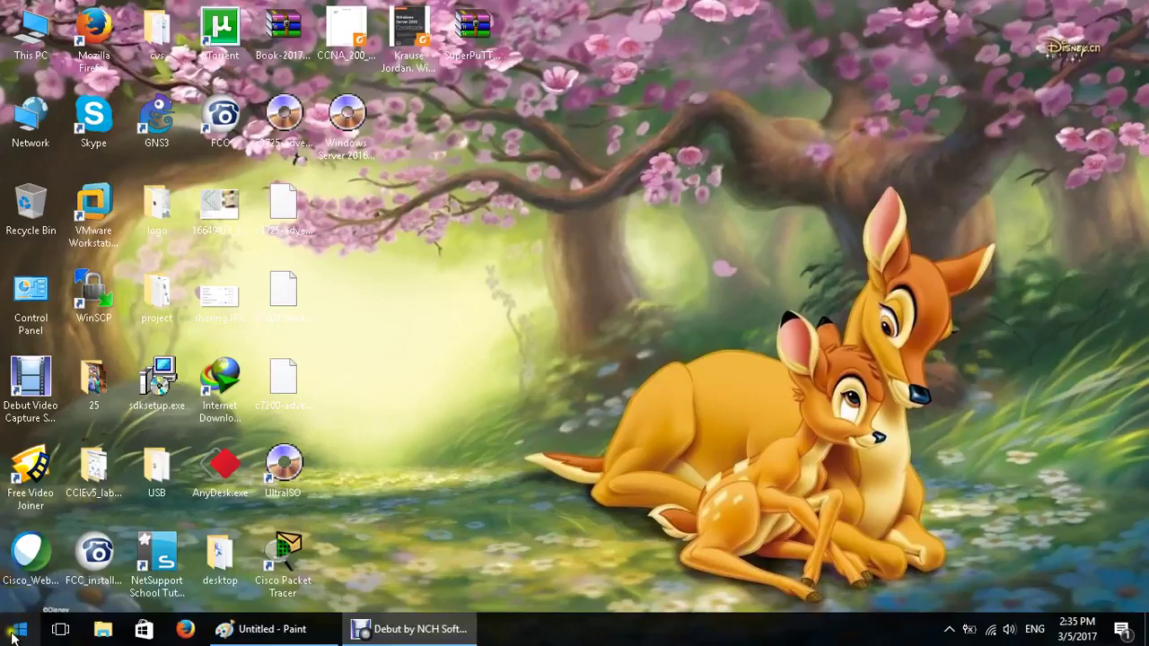
Open the Run dialog and enter virtmgmt.msc from the suggestions
right_click(13, 637)
left_click(46, 547)
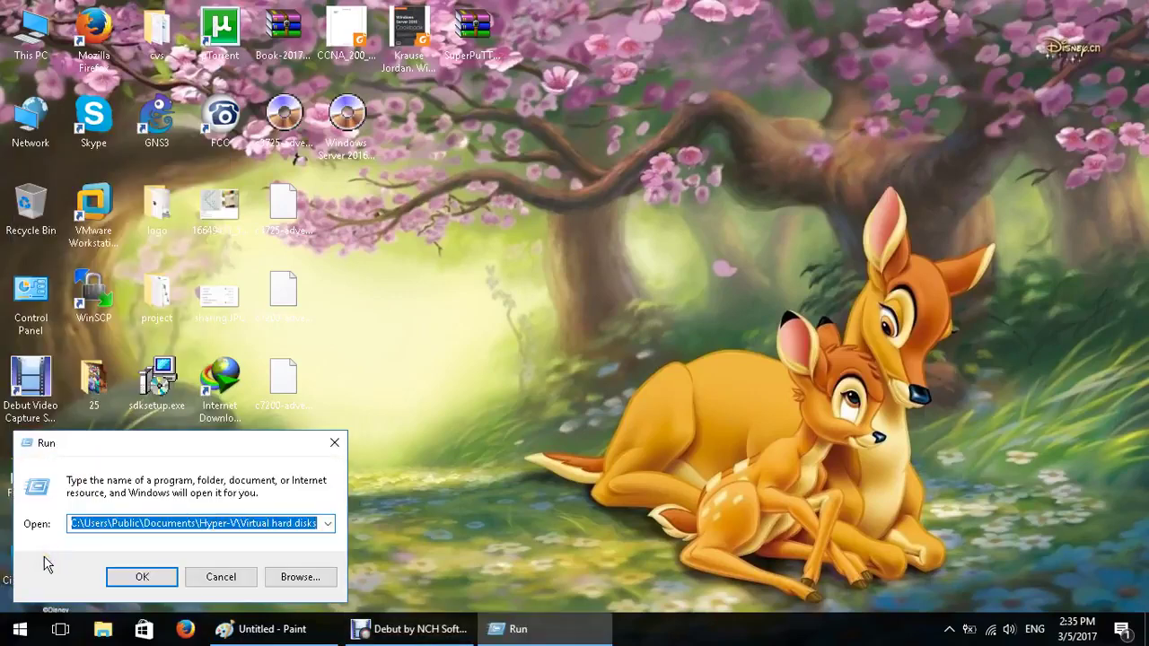
type("vi")
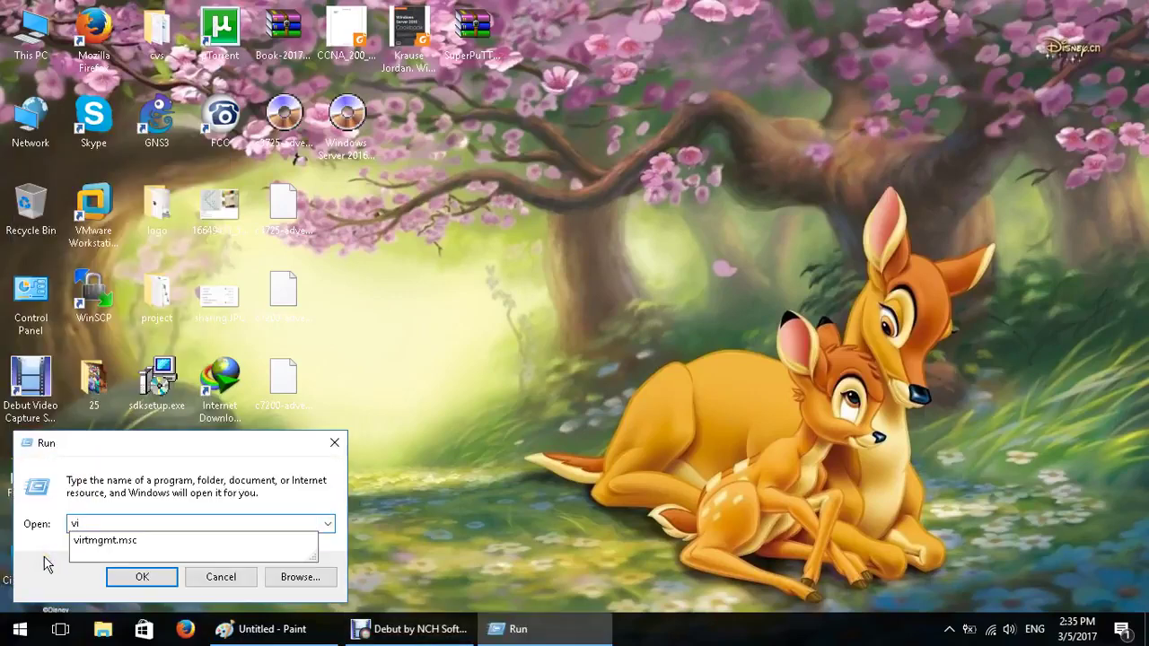
left_click(121, 540)
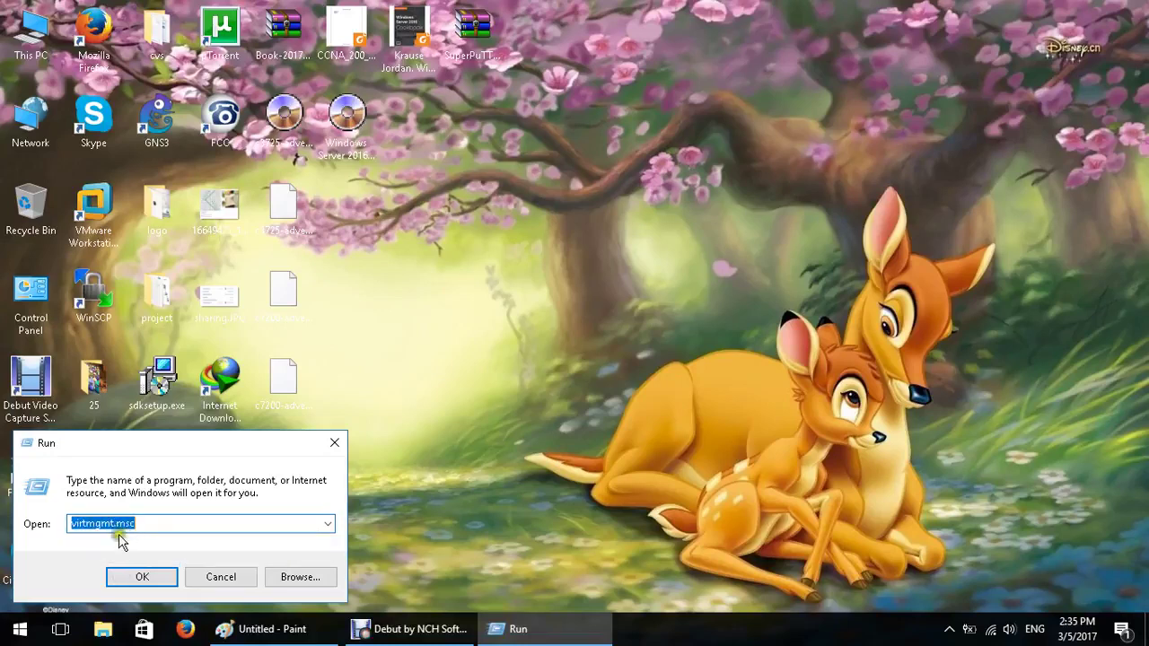
left_click(105, 529)
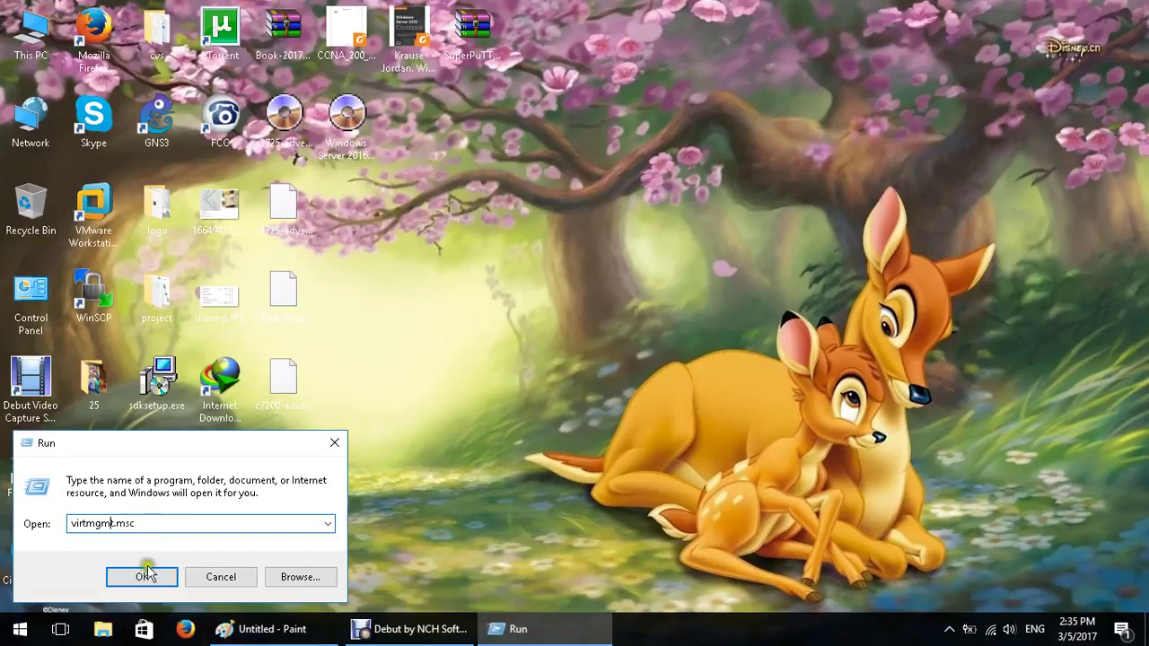
left_click(442, 634)
left_click(395, 567)
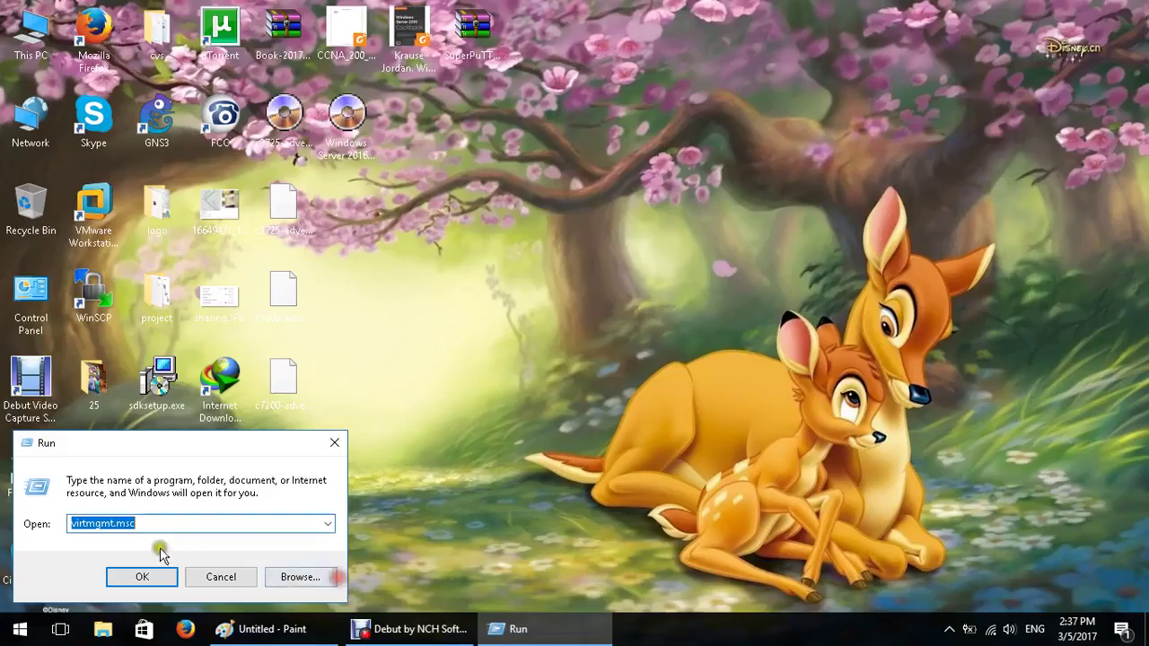
left_click(116, 523)
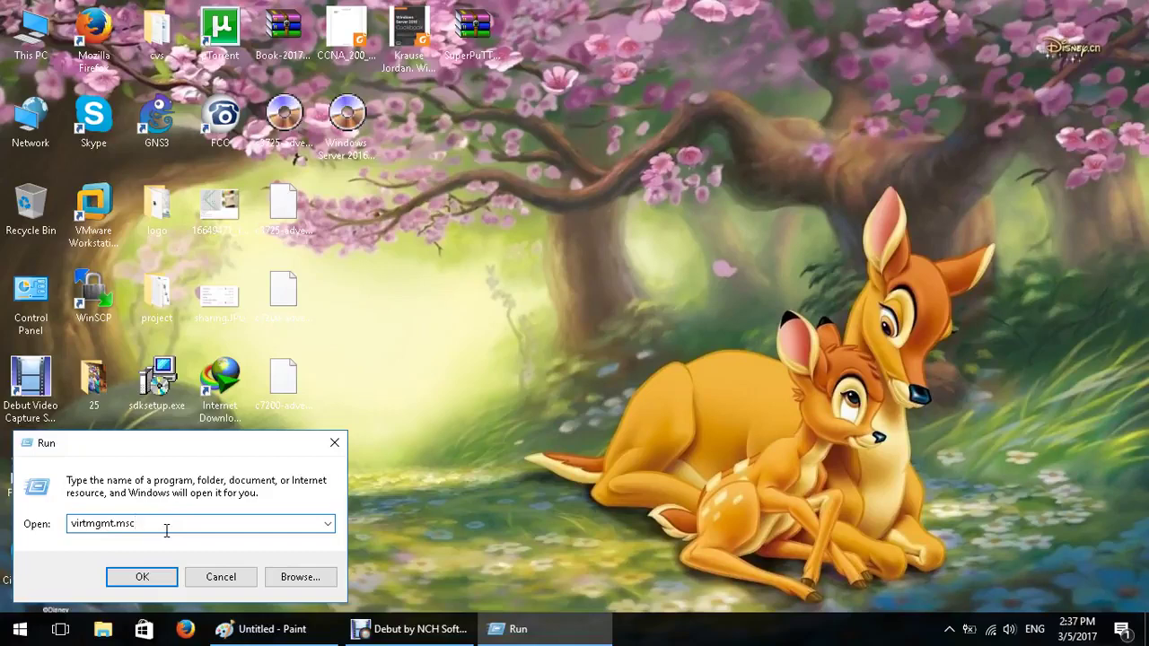
Return to the Run dialog and run virtmgmt.msc to open Hyper-V Manager
left_click(20, 629)
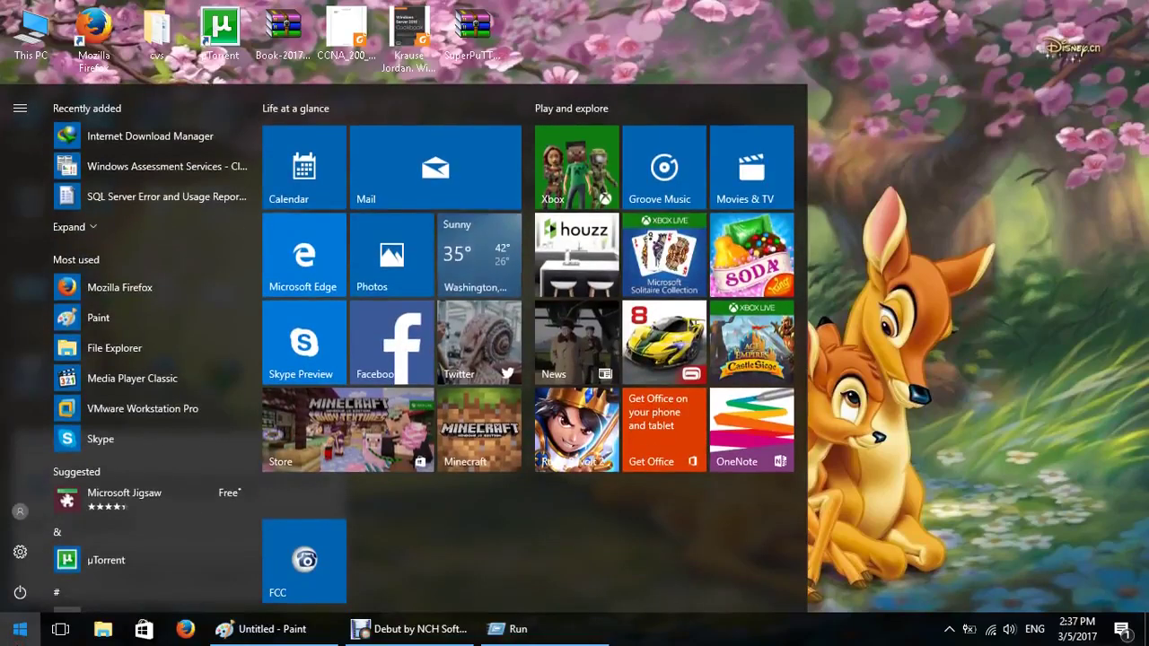
left_click(20, 629)
left_click(179, 528)
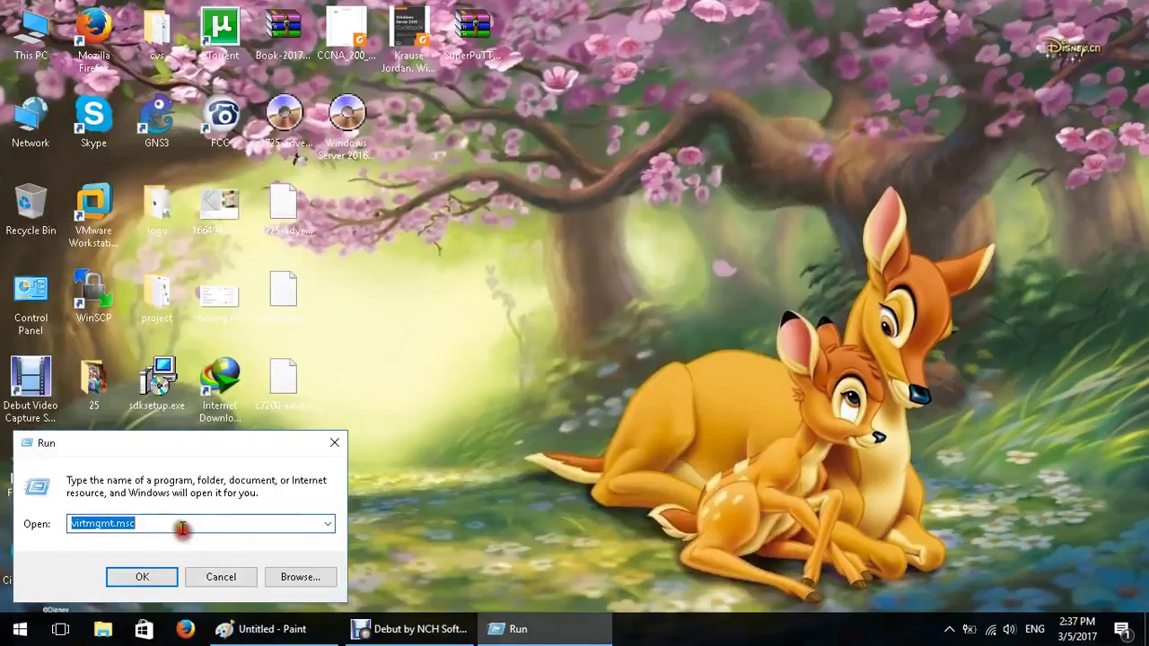
left_click(161, 524)
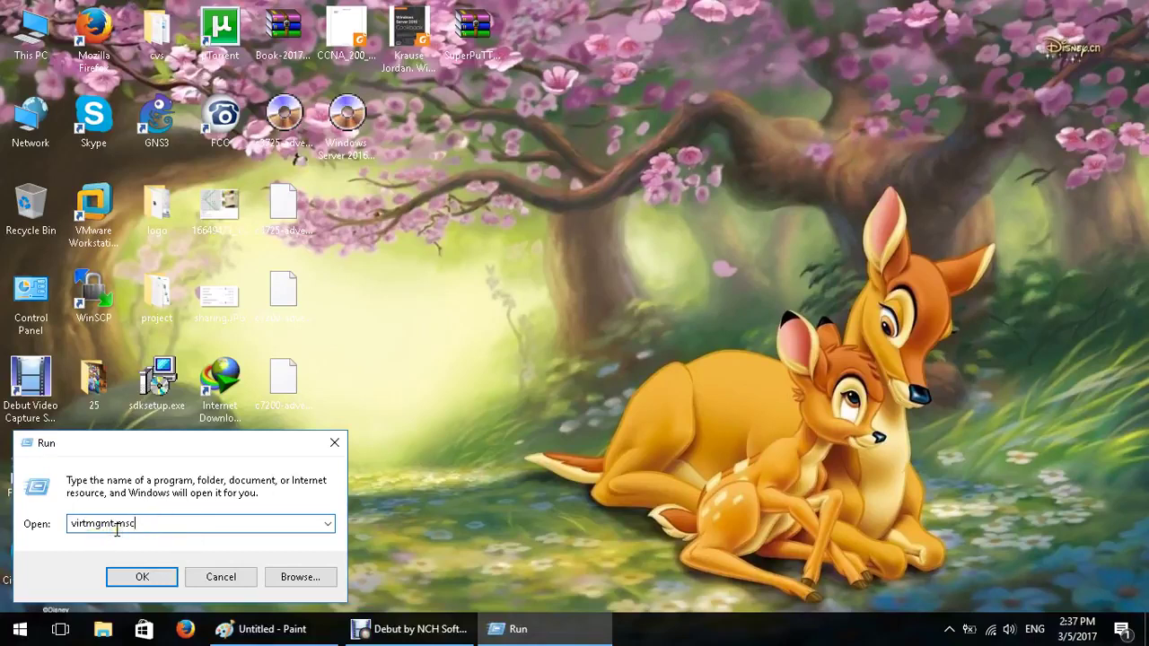
left_click(148, 578)
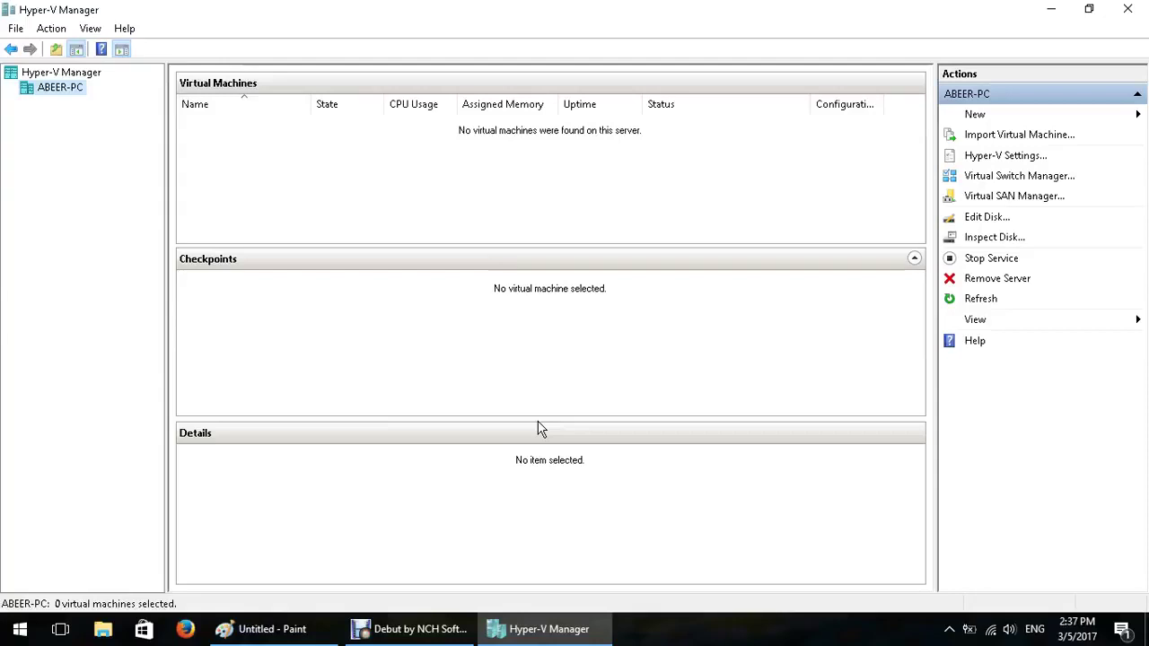
Try External, Private and Internal switch types in Virtual Switch Manager, then cancel without creating one
left_click(1032, 179)
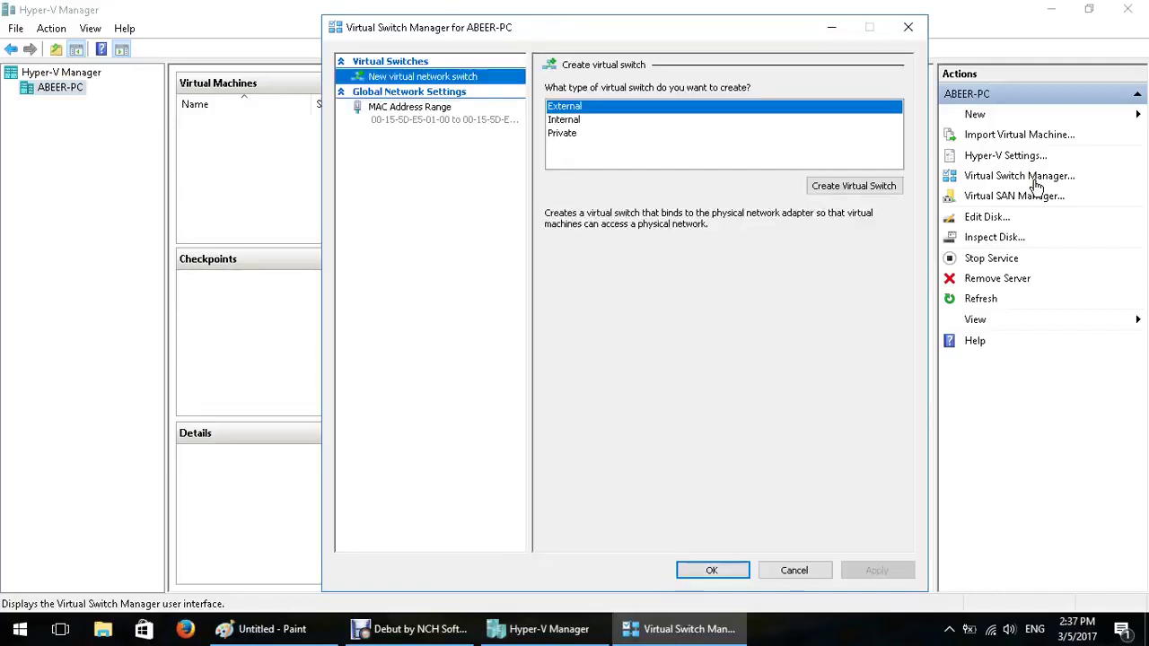
left_click(824, 193)
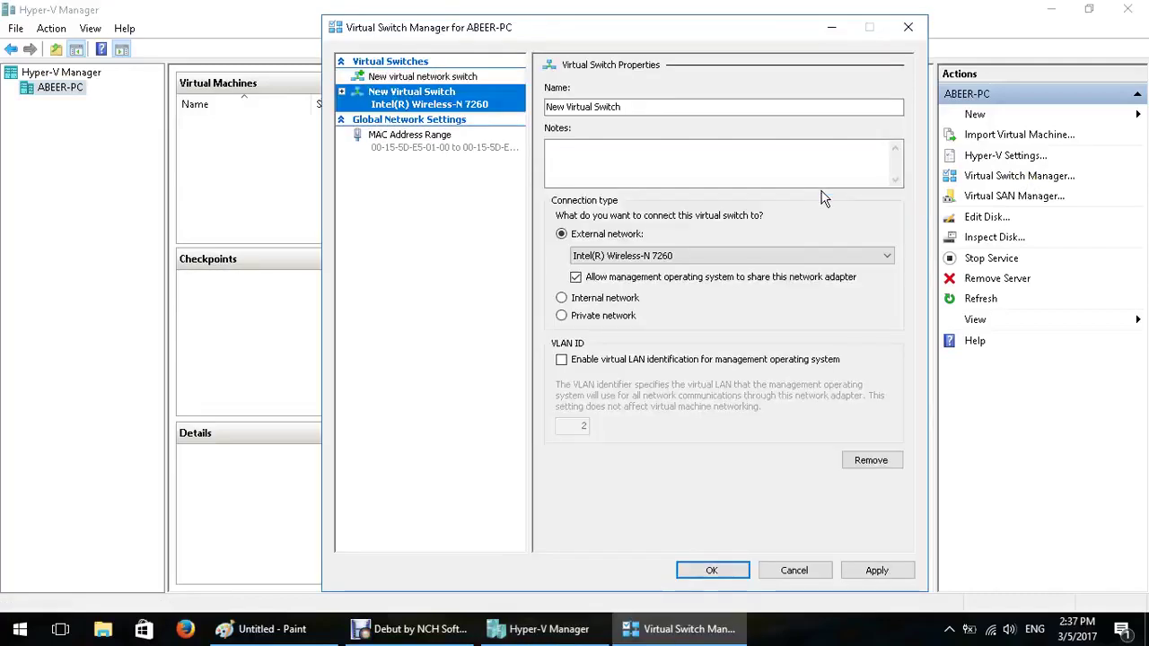
left_click(622, 326)
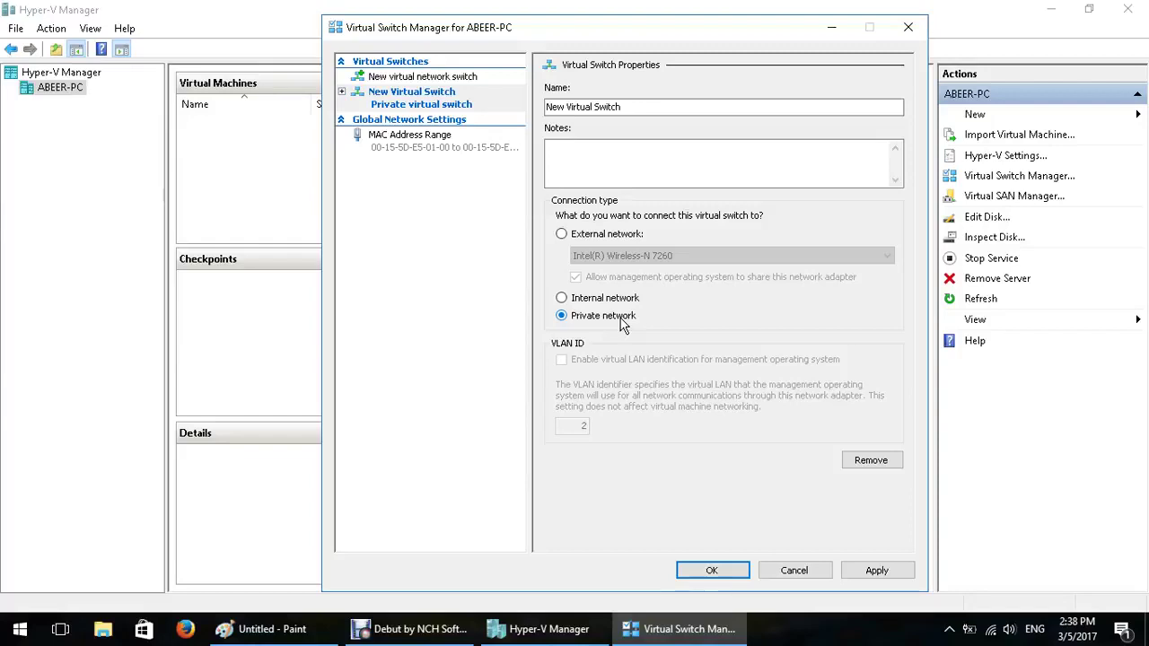
left_click(612, 302)
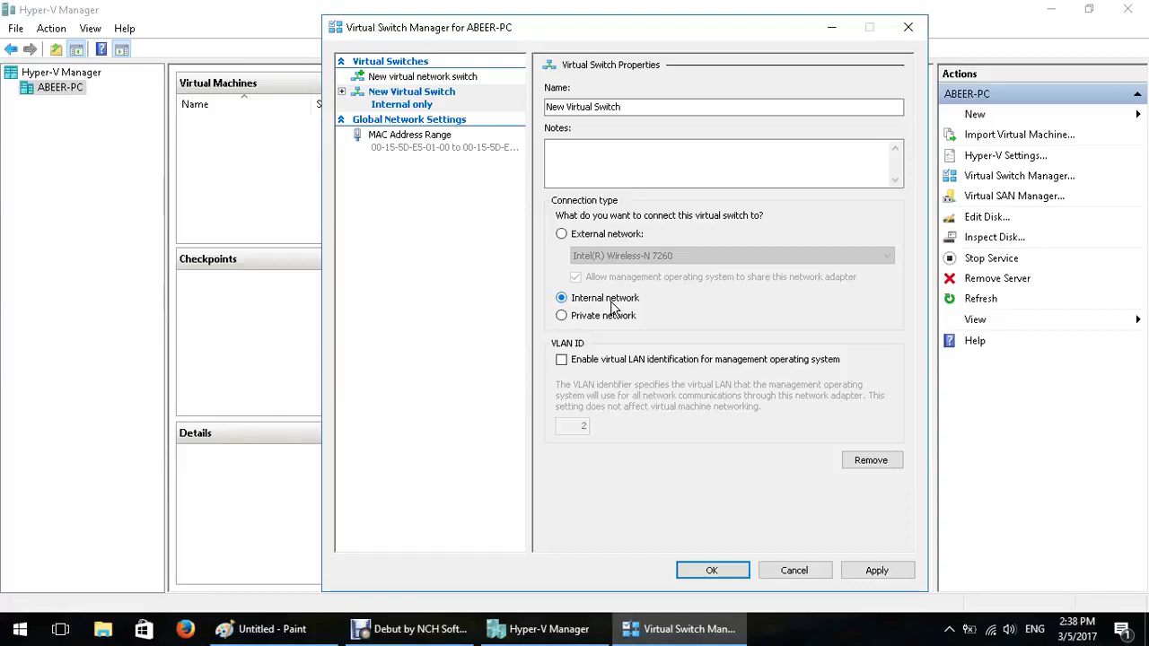
left_click(579, 233)
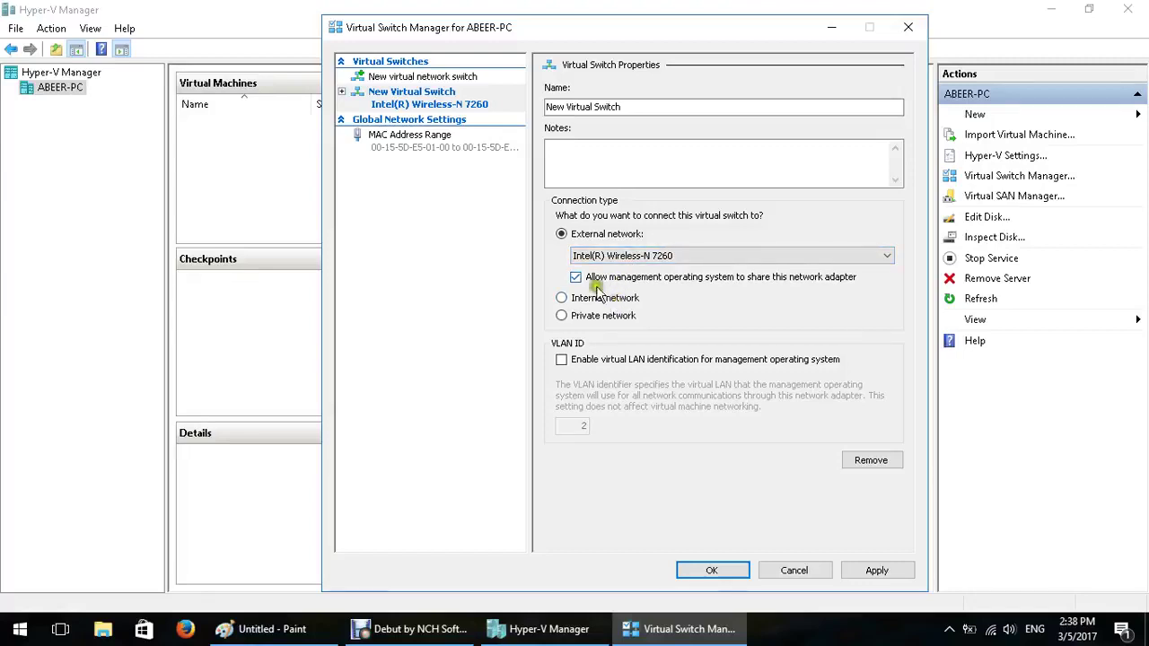
left_click_drag(626, 108, 533, 106)
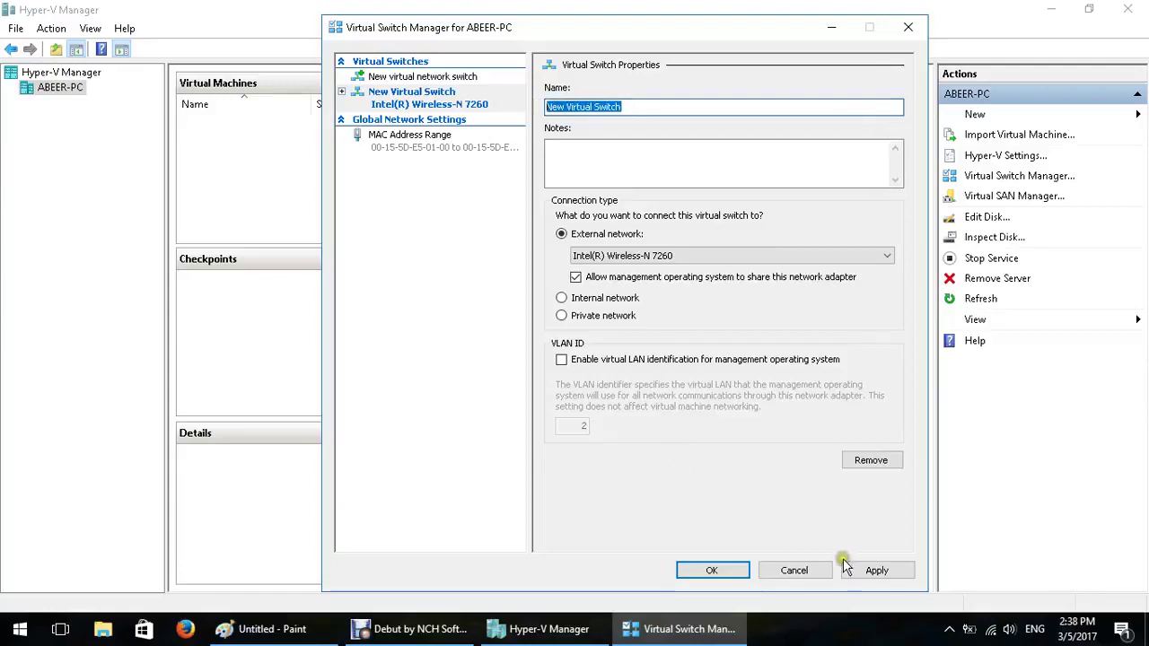
left_click(792, 571)
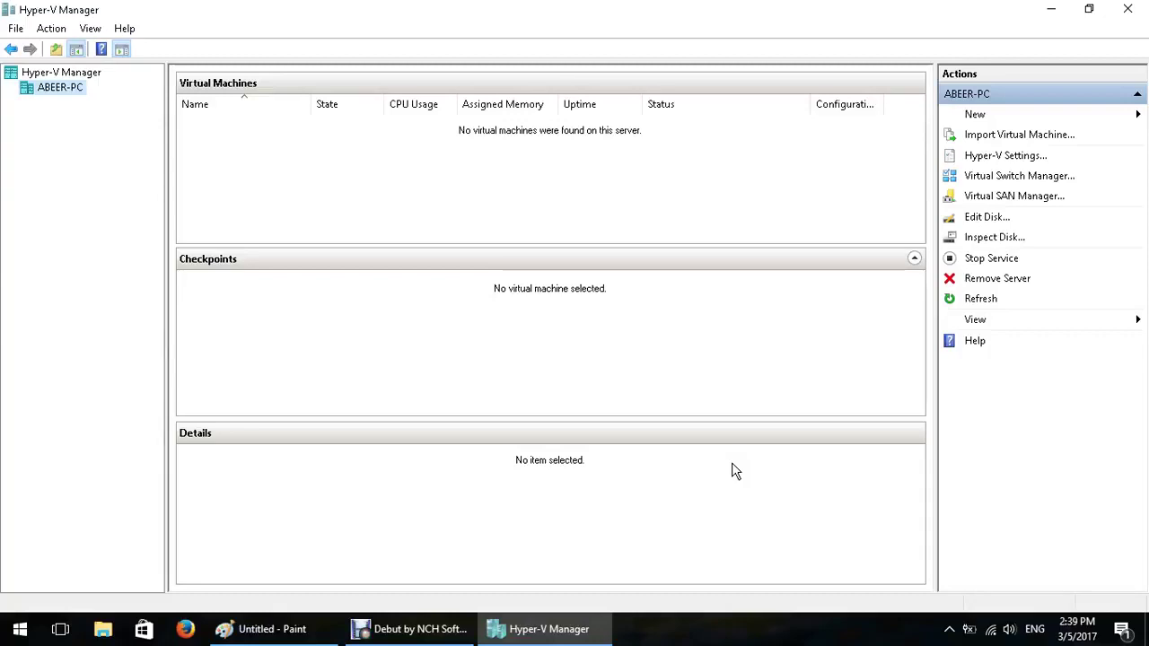
Start the New Virtual Machine Wizard from the host's New menu and pass the introduction
right_click(59, 85)
mouse_move(150, 99)
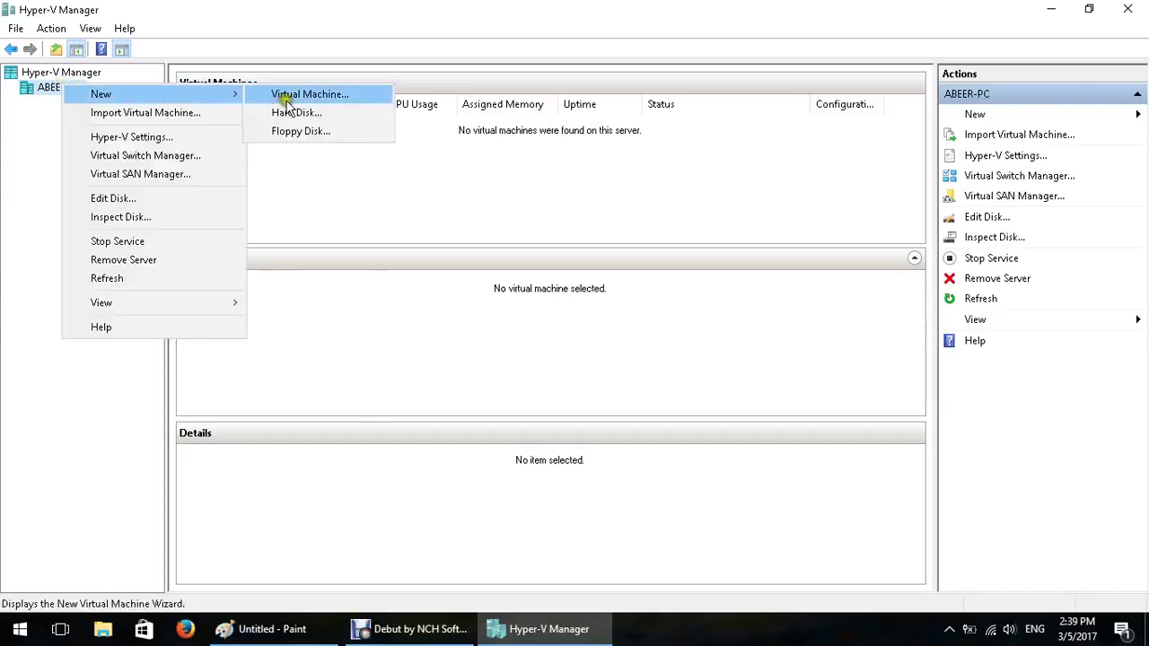
left_click(361, 100)
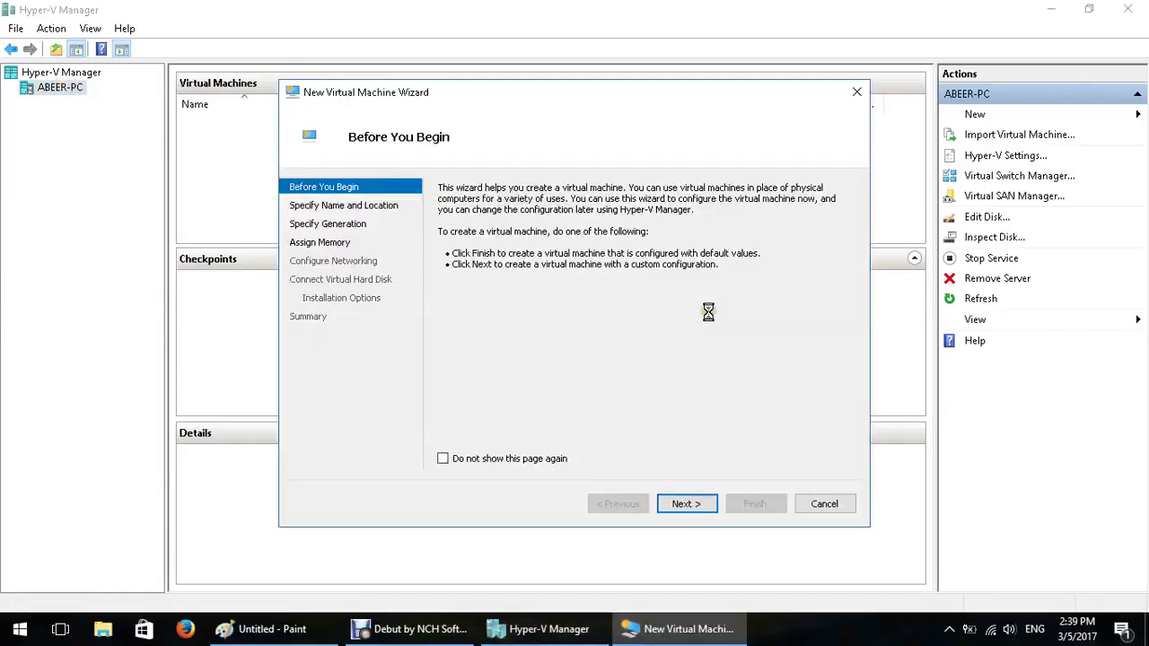
left_click(687, 506)
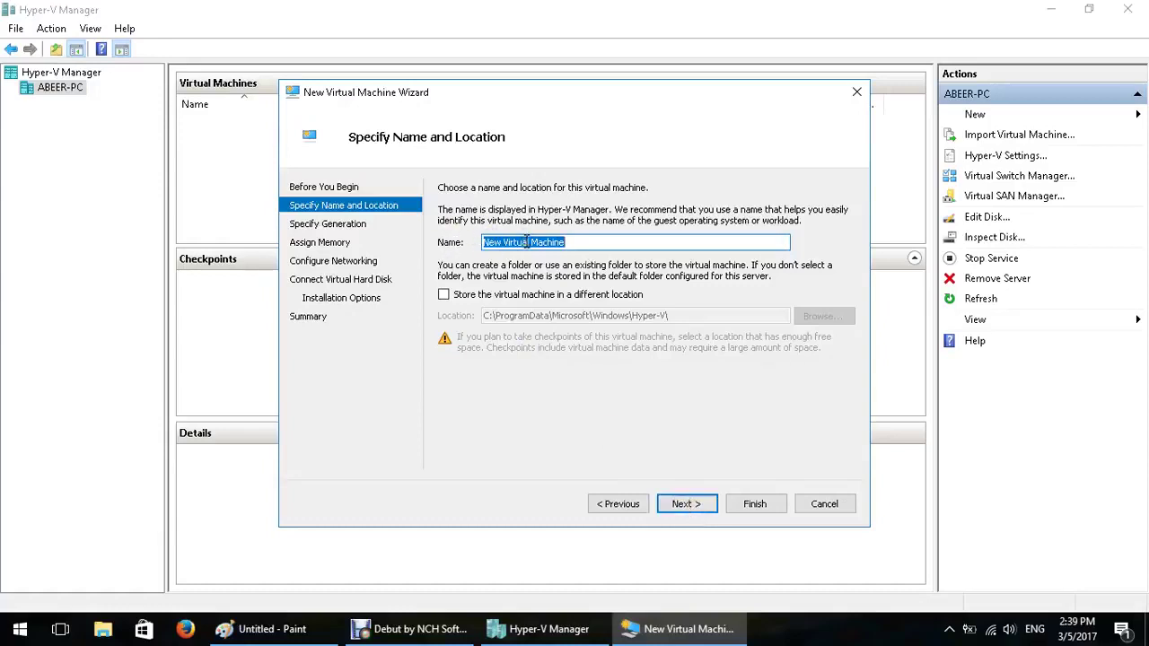
Name the machine win2016, keep the default storage location, and continue
type("win_2016")
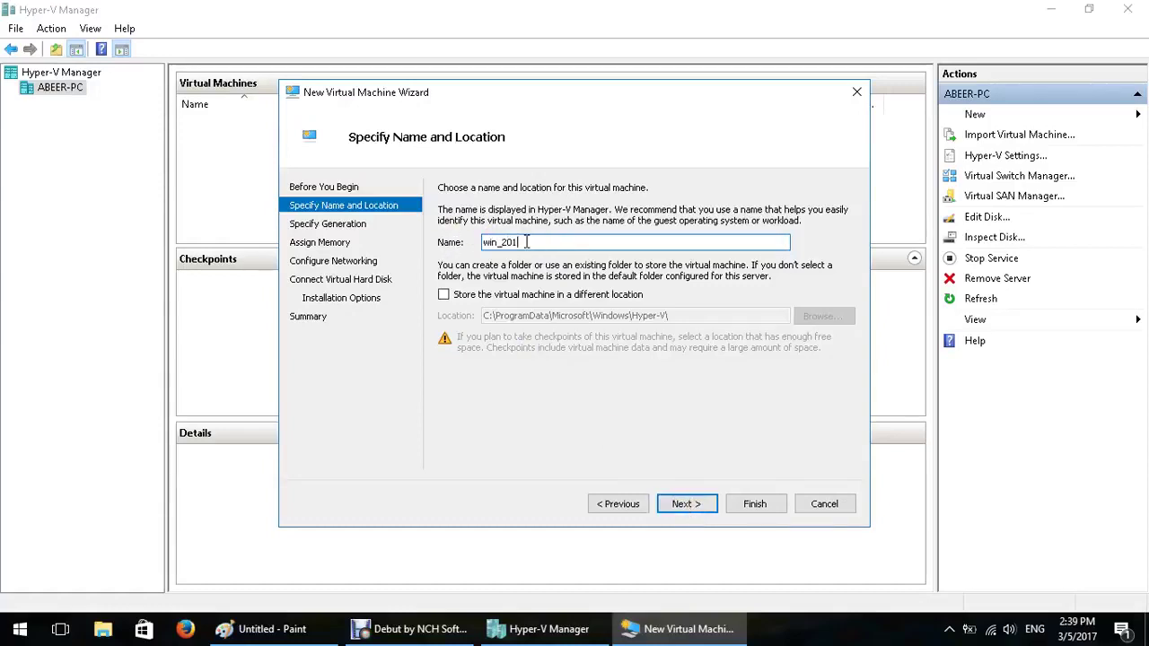
key("BackSpace")
key("BackSpace")
key("BackSpace")
key("BackSpace")
key("BackSpace")
type("2016")
left_click(547, 294)
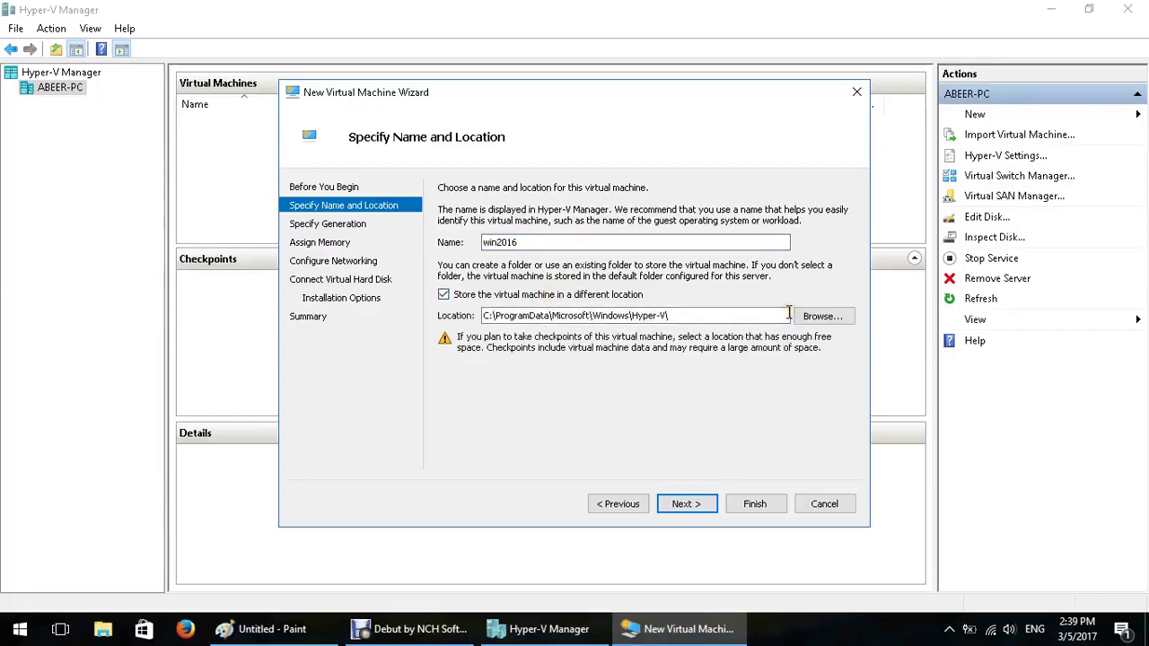
left_click(526, 295)
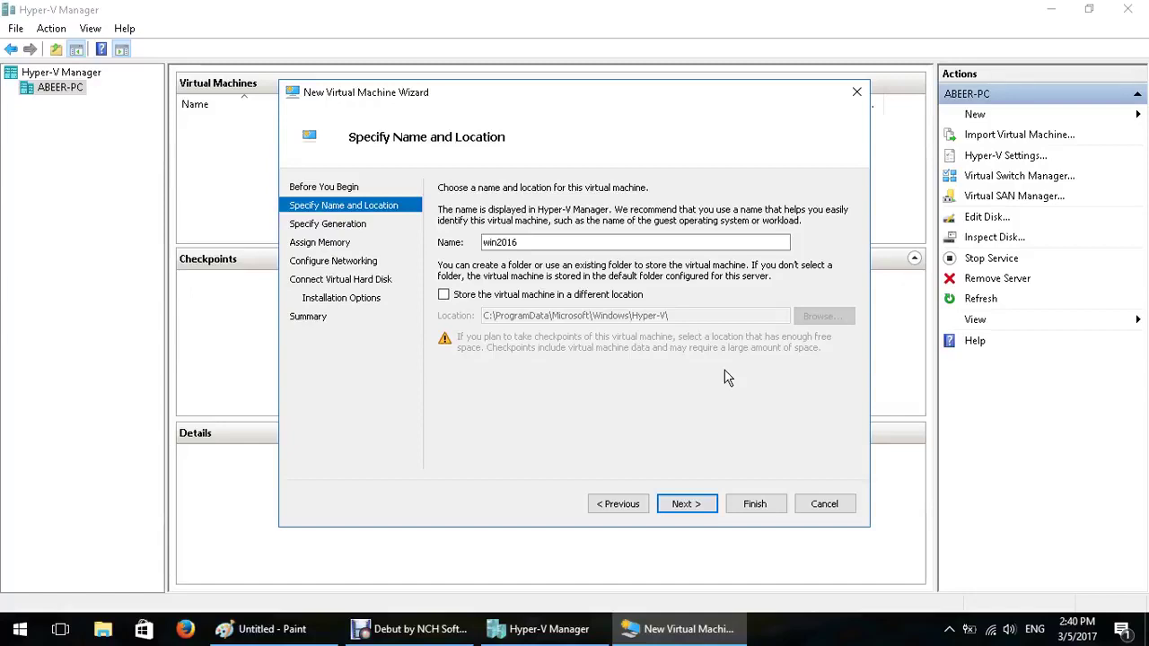
left_click(682, 504)
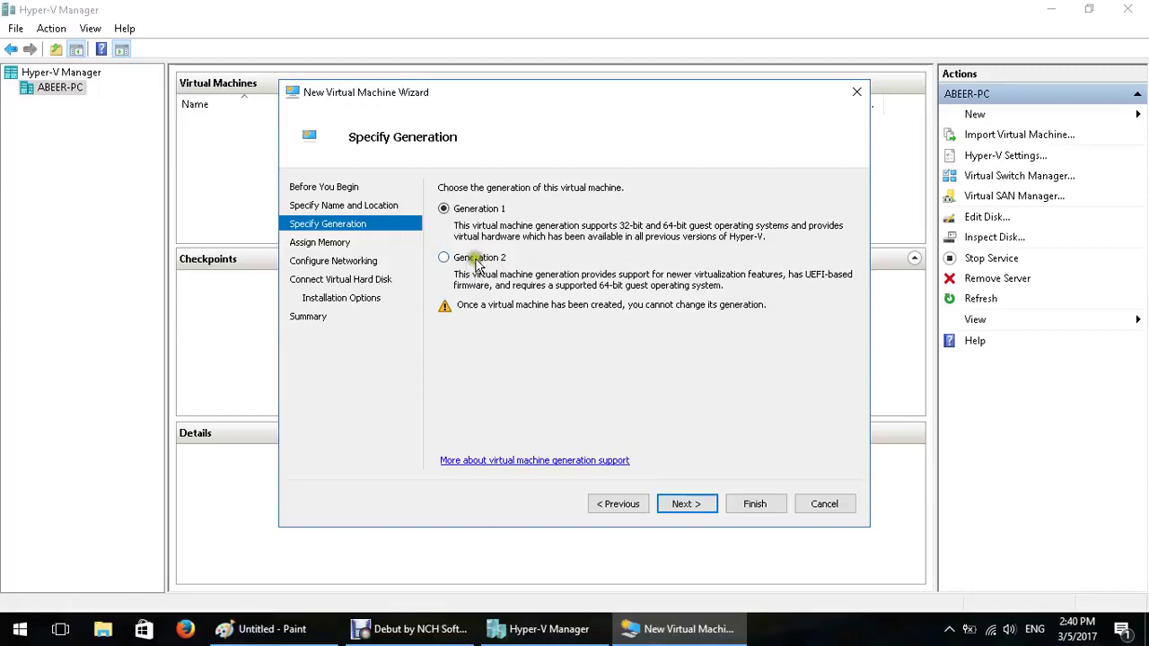
Choose Generation 2 and keep 1024 MB startup memory with Dynamic Memory
left_click(476, 259)
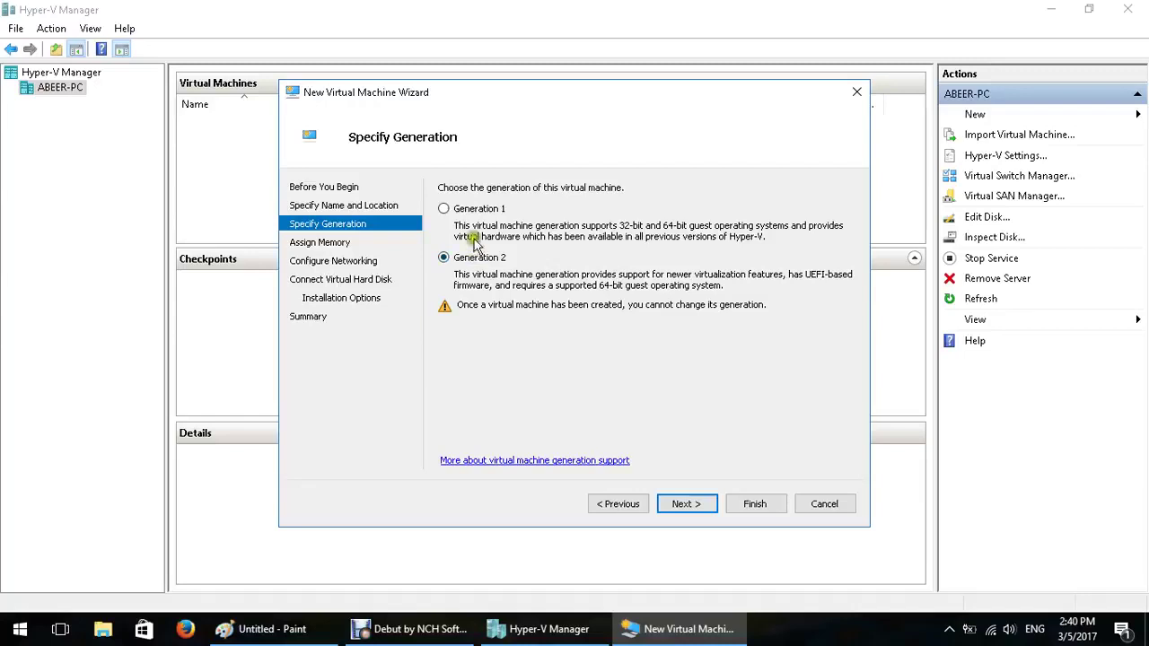
left_click(465, 209)
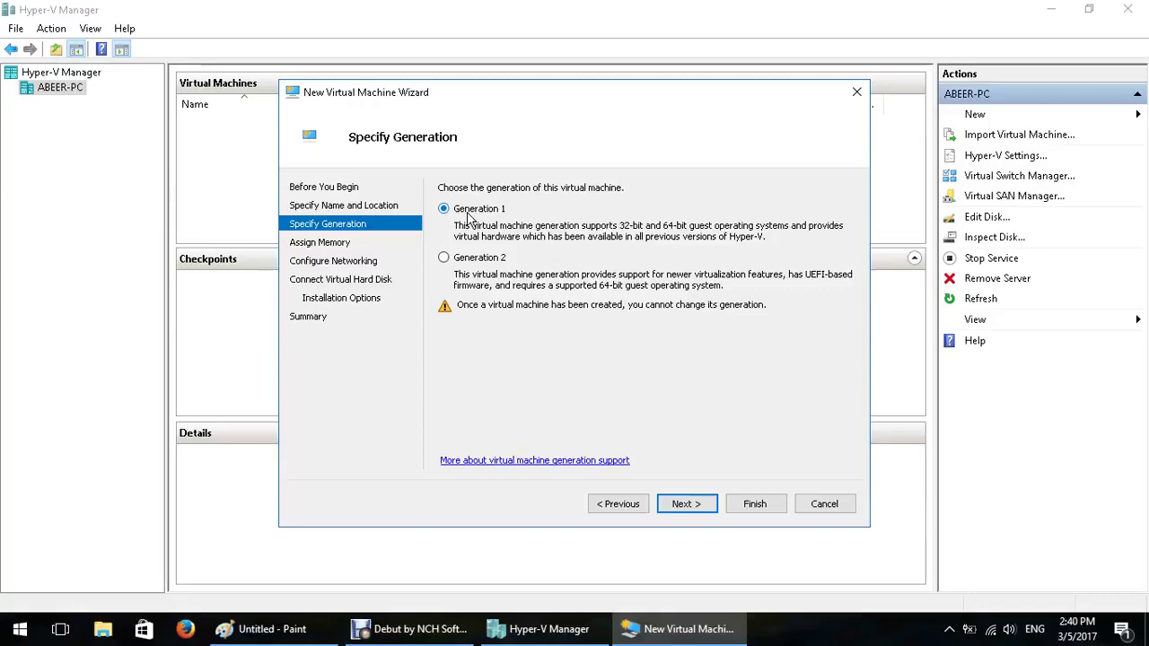
left_click(473, 259)
left_click(687, 505)
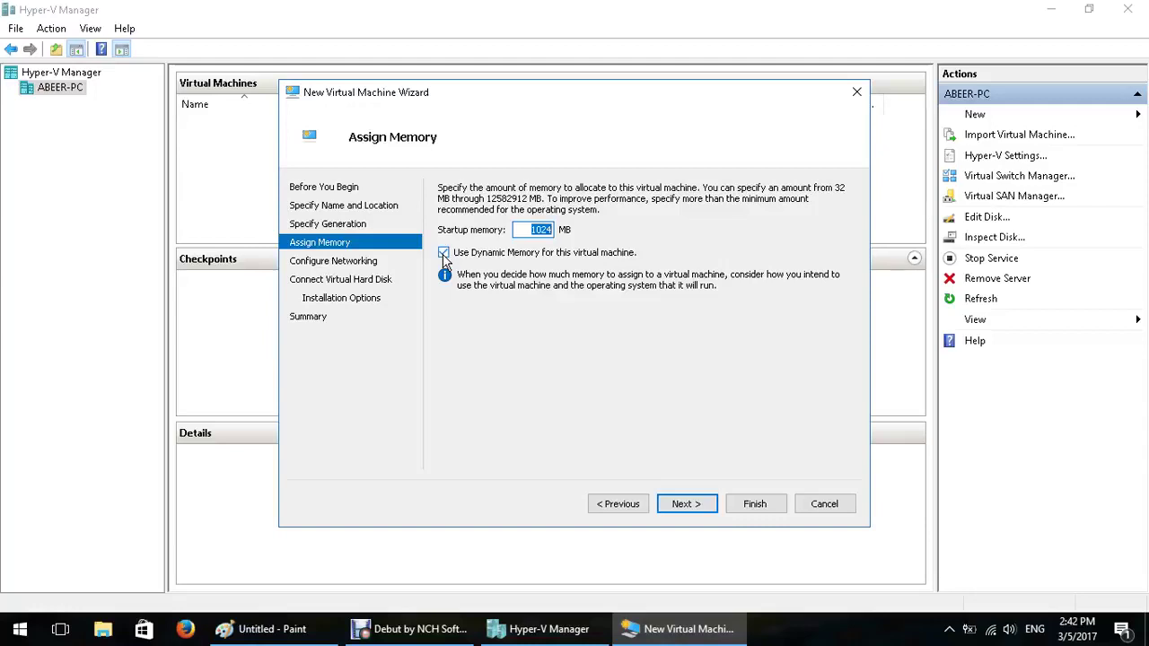
left_click(684, 502)
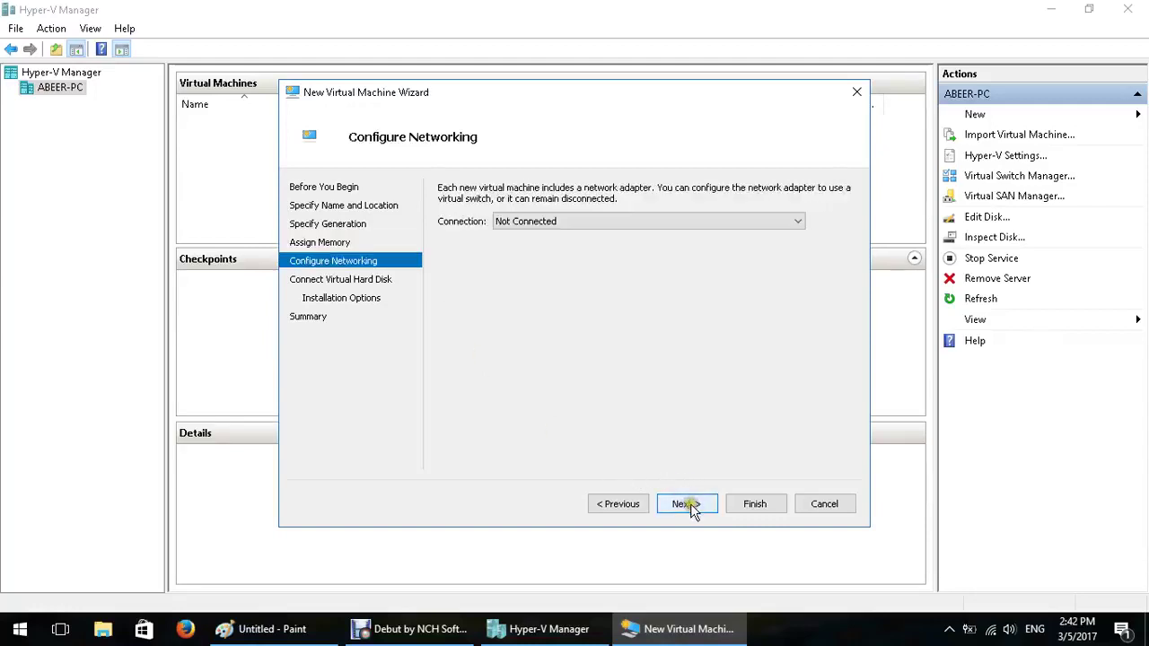
Leave the network adapter's connection as Not Connected and continue
left_click(580, 223)
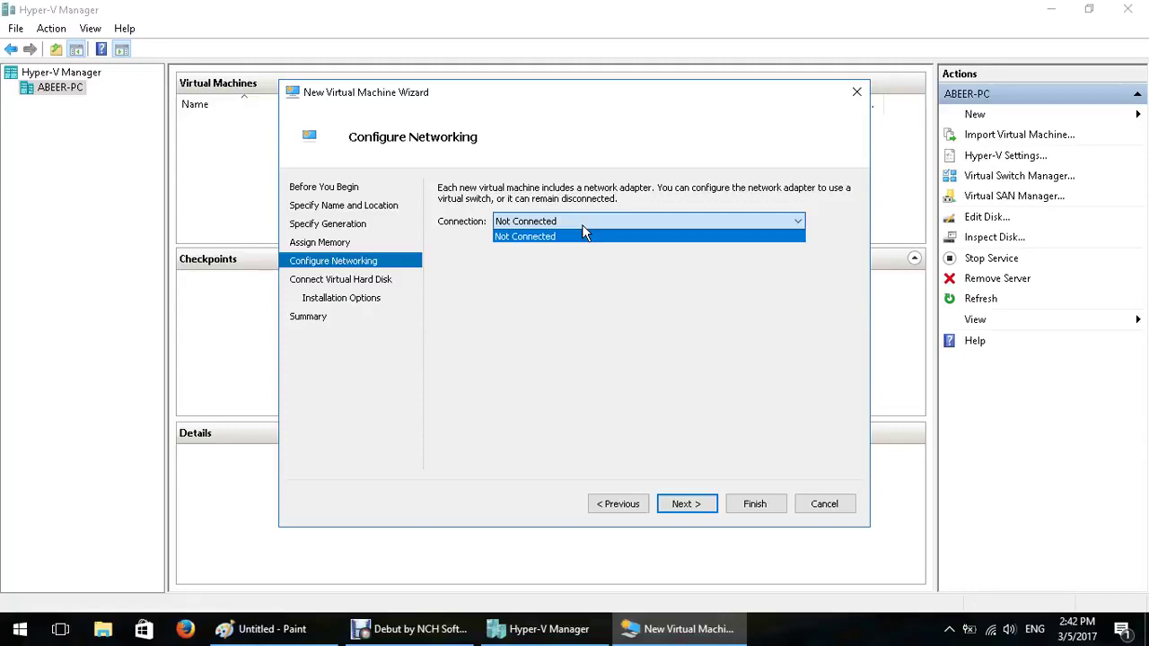
left_click(556, 275)
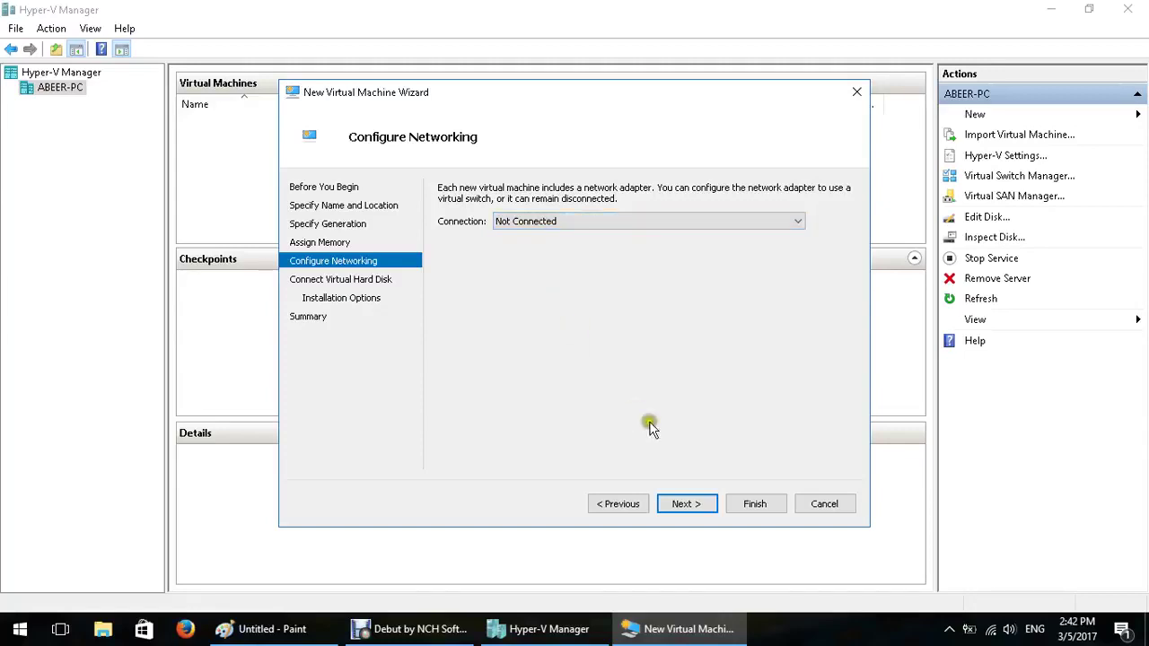
left_click(687, 503)
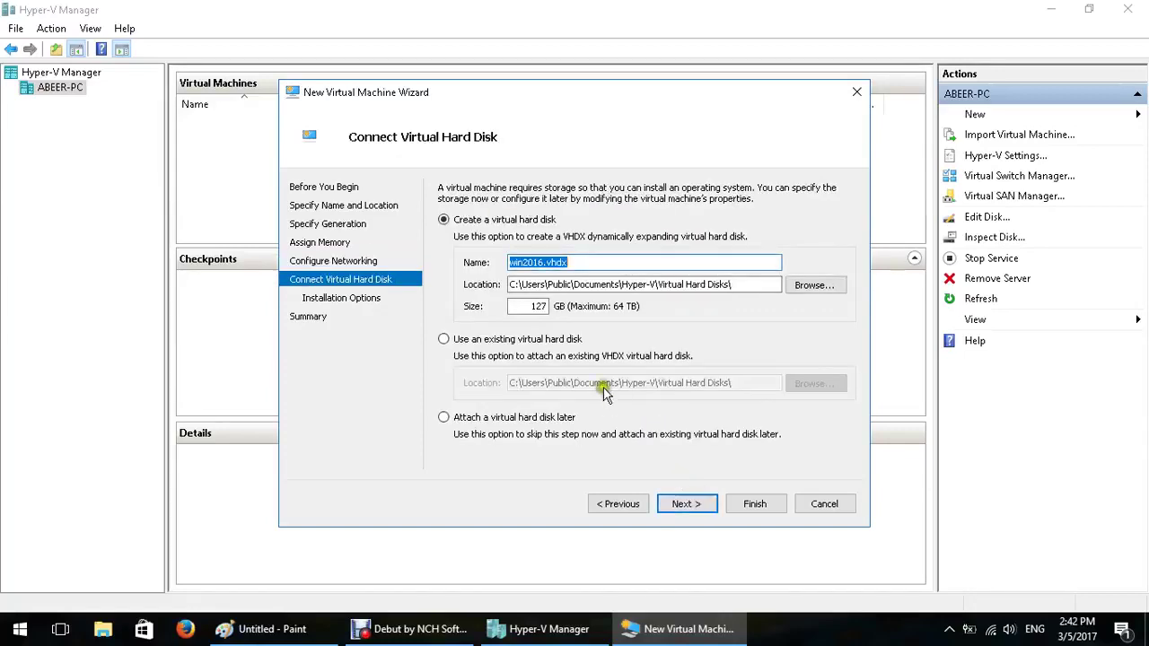
After reviewing the attach options, keep a new 127 GB win2016.vhdx in the default folder
left_click(585, 264)
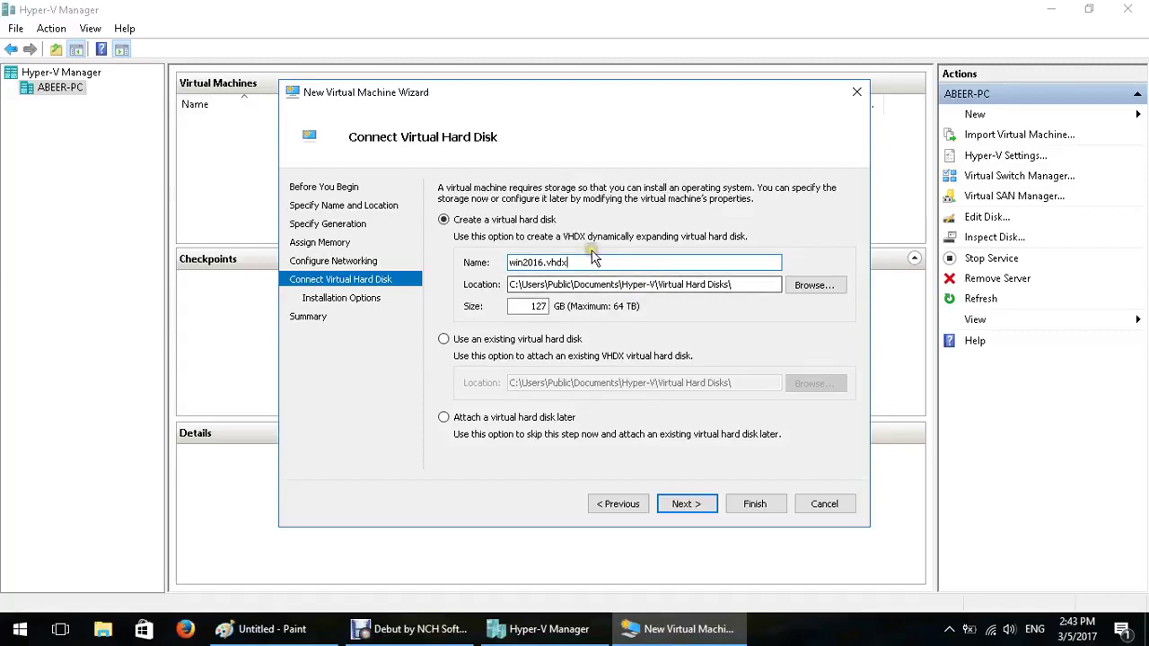
left_click(559, 283)
left_click_drag(519, 285, 736, 286)
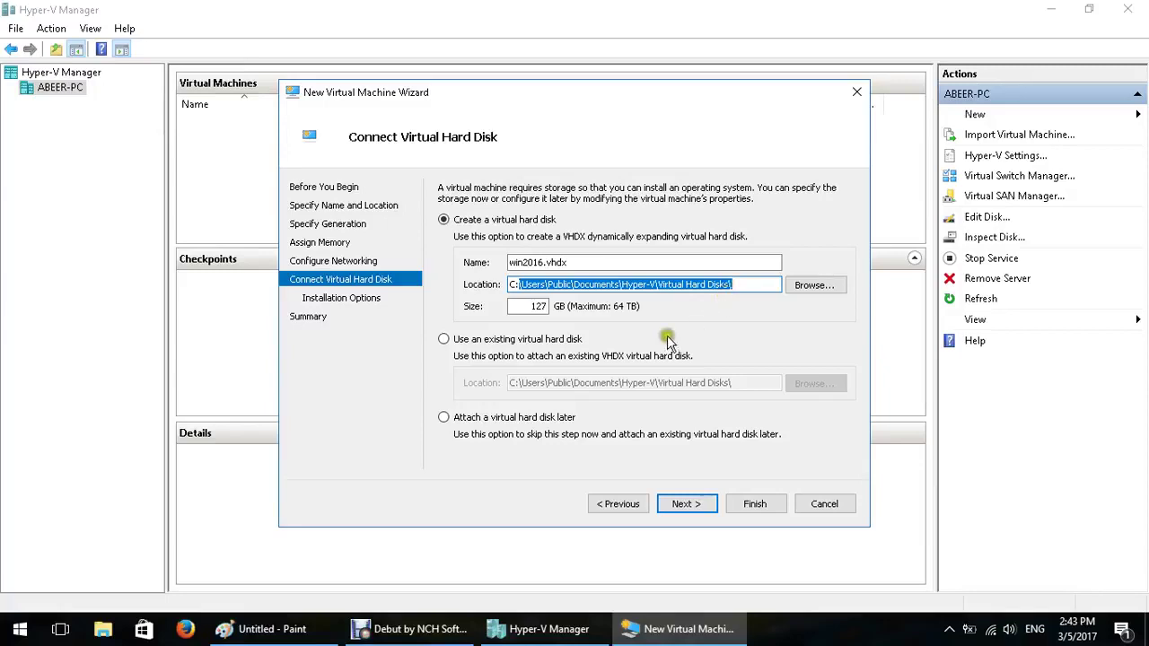
left_click(532, 340)
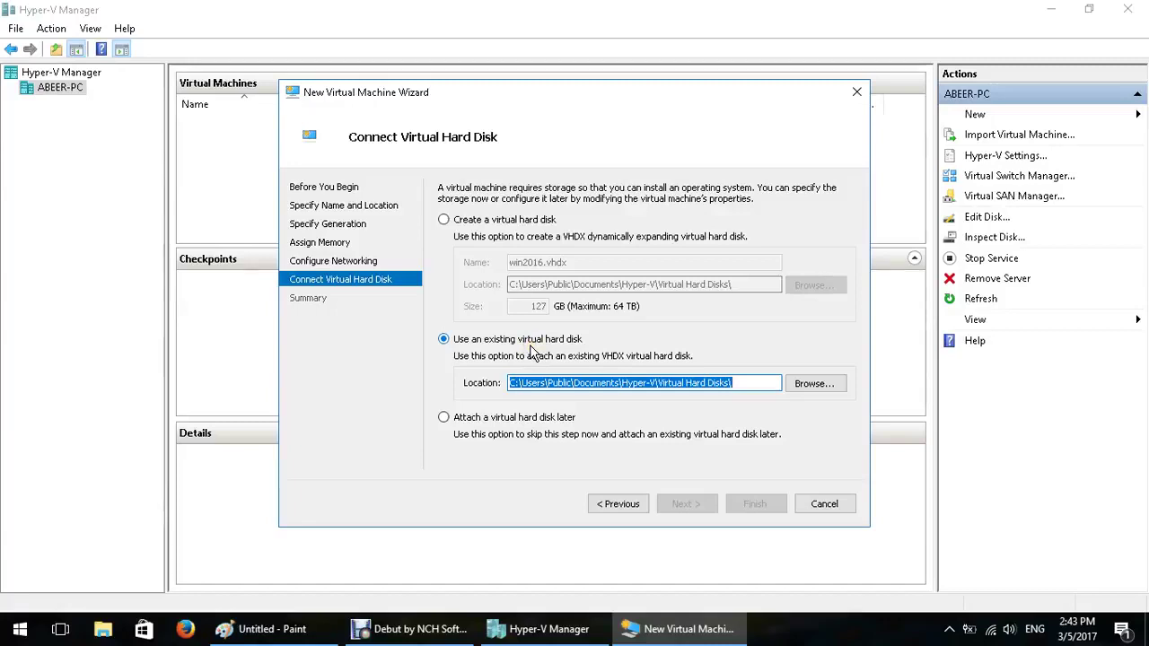
left_click(493, 420)
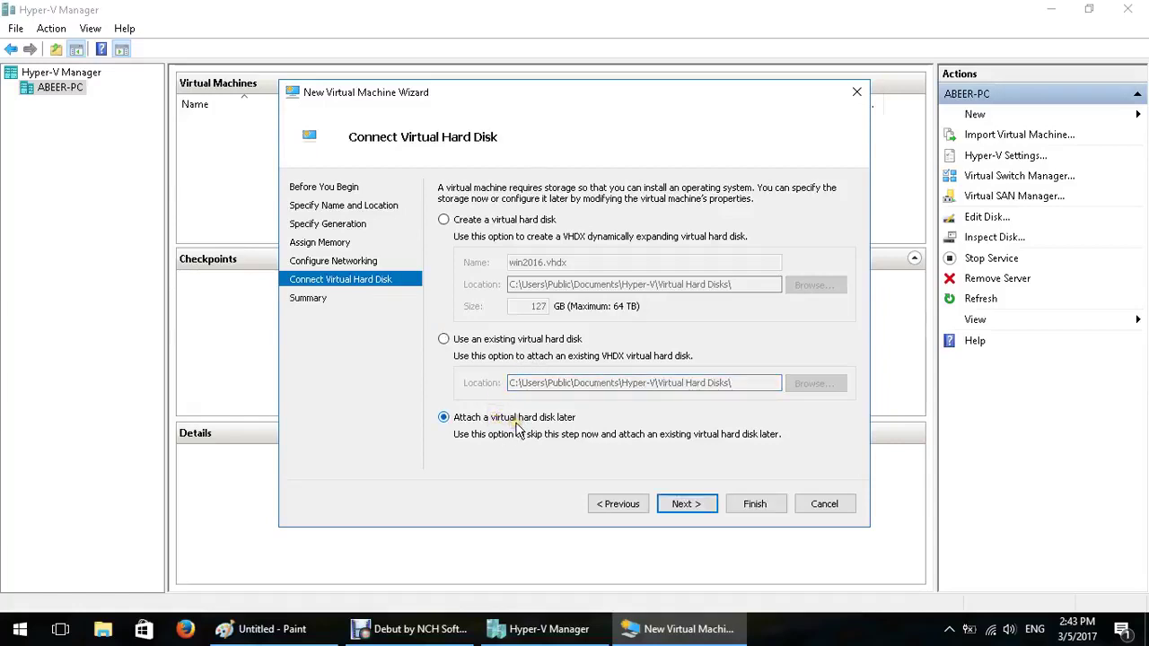
left_click(509, 222)
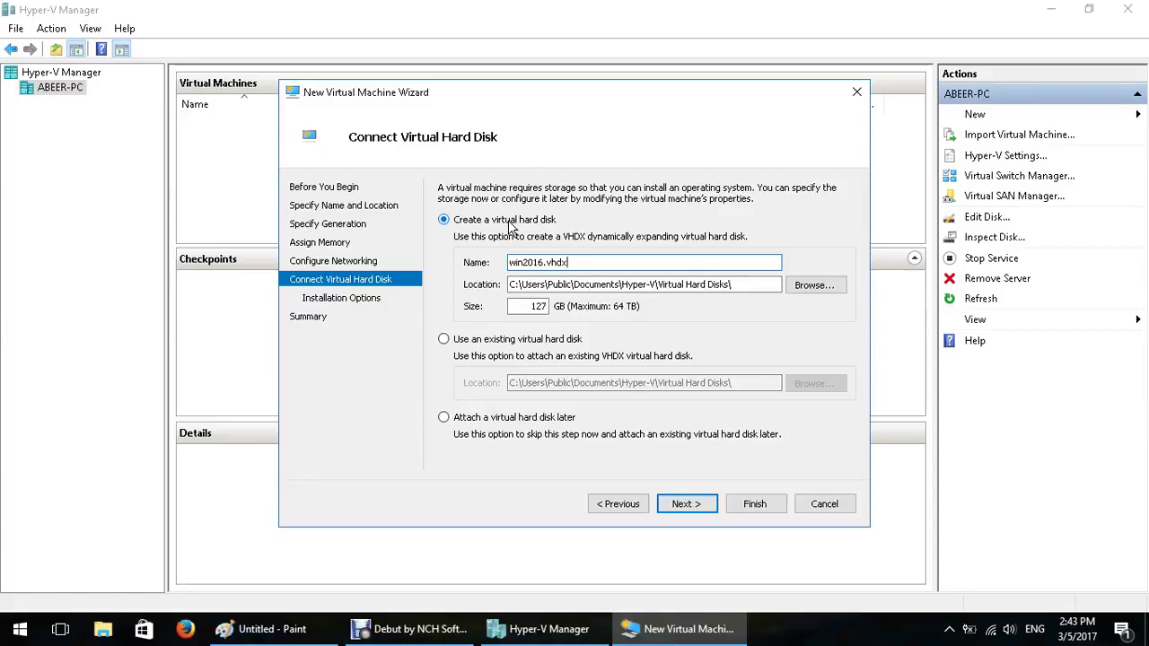
double_click(537, 306)
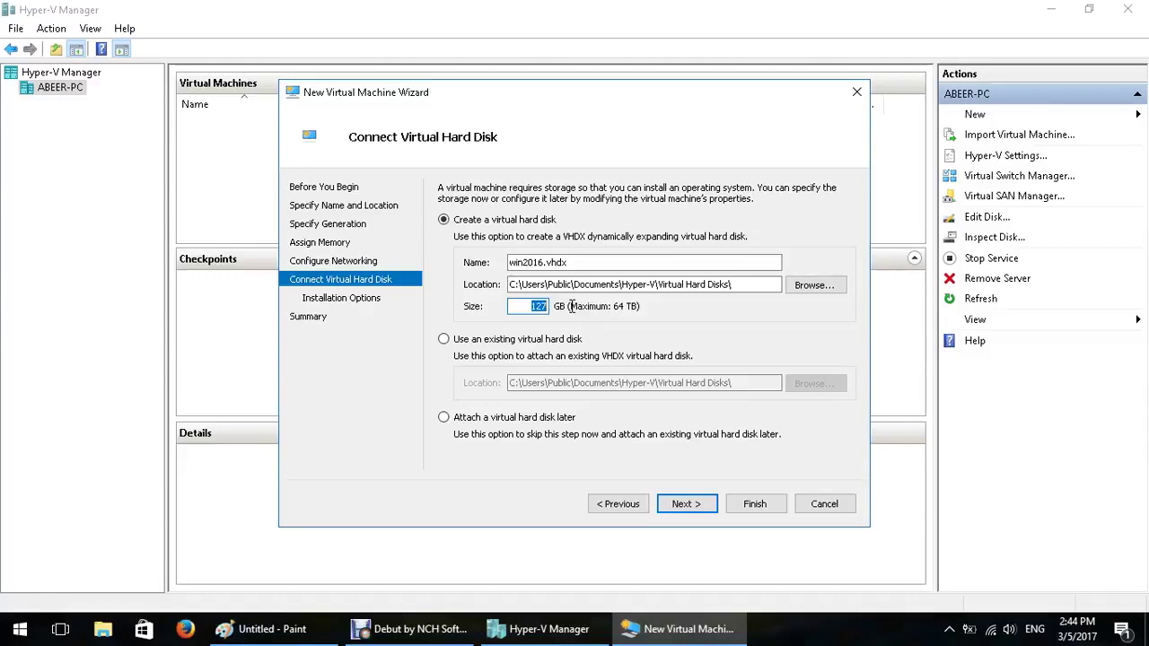
left_click(679, 503)
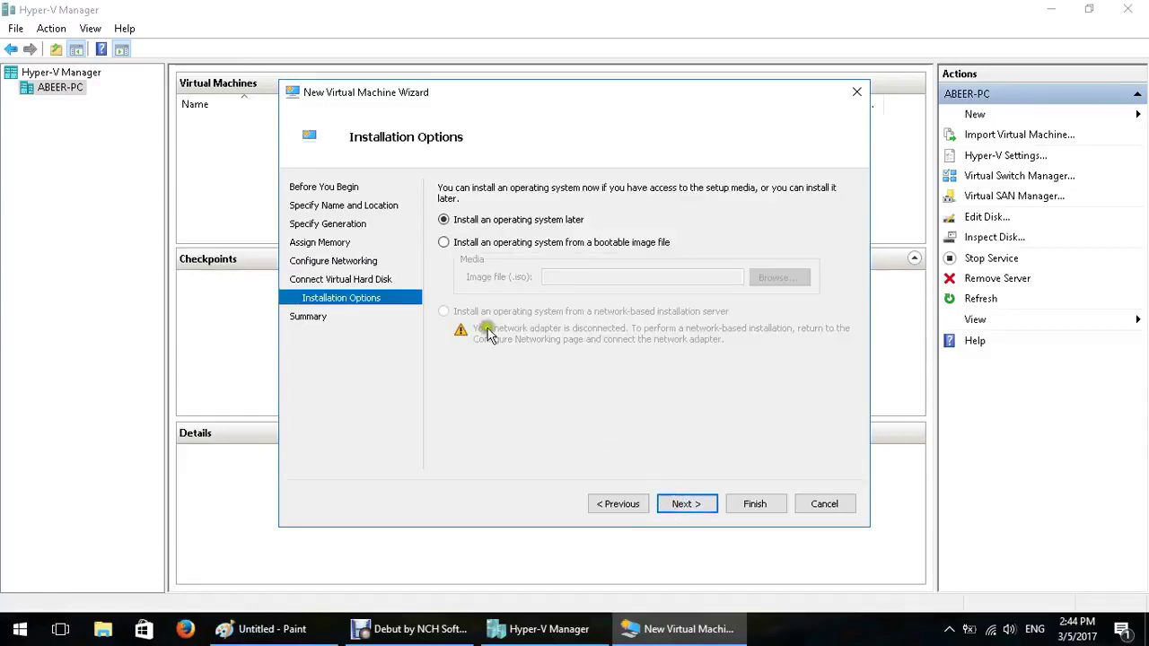
Choose 'Install an operating system later', review the summary, and finish creating win2016
left_click(477, 244)
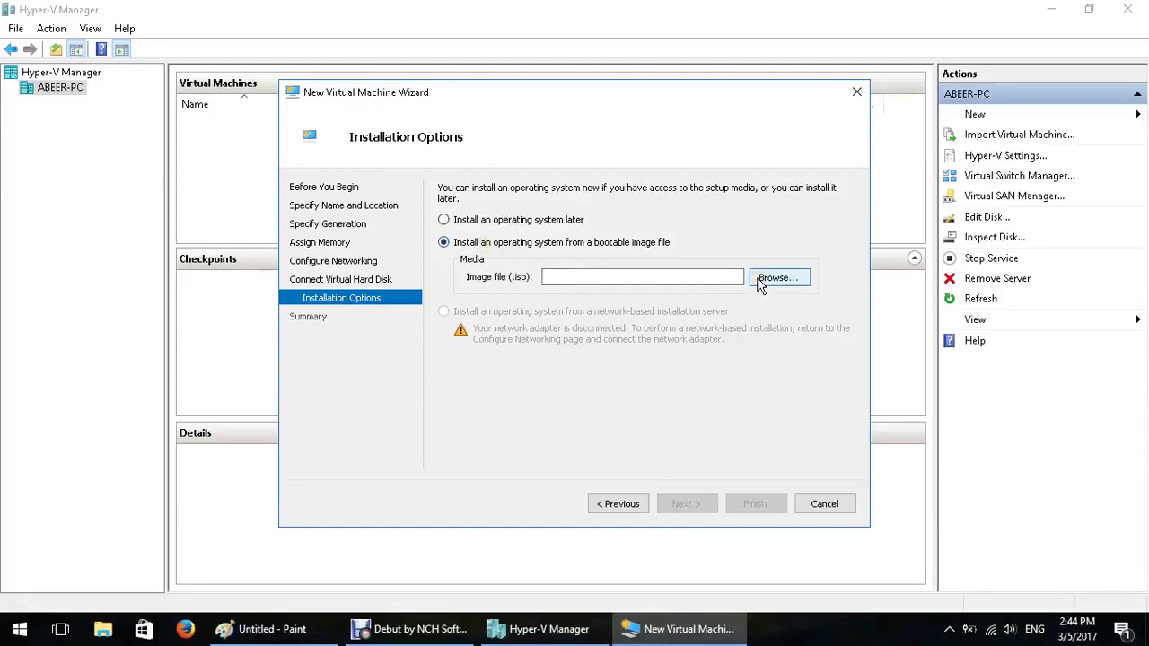
left_click(537, 219)
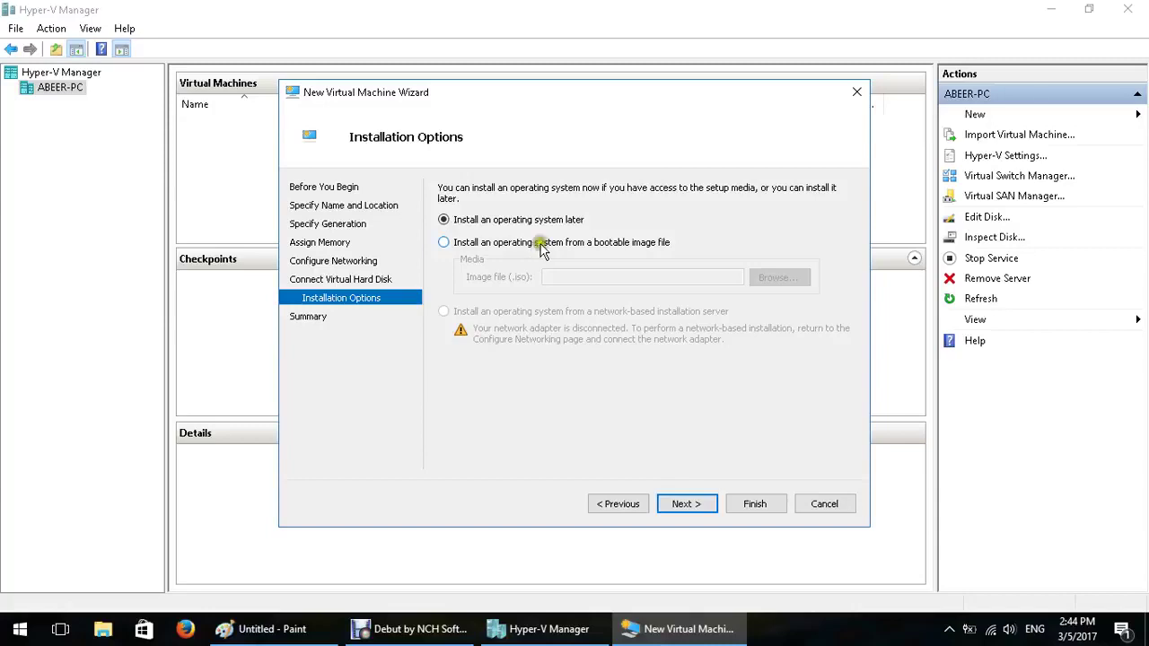
left_click(695, 504)
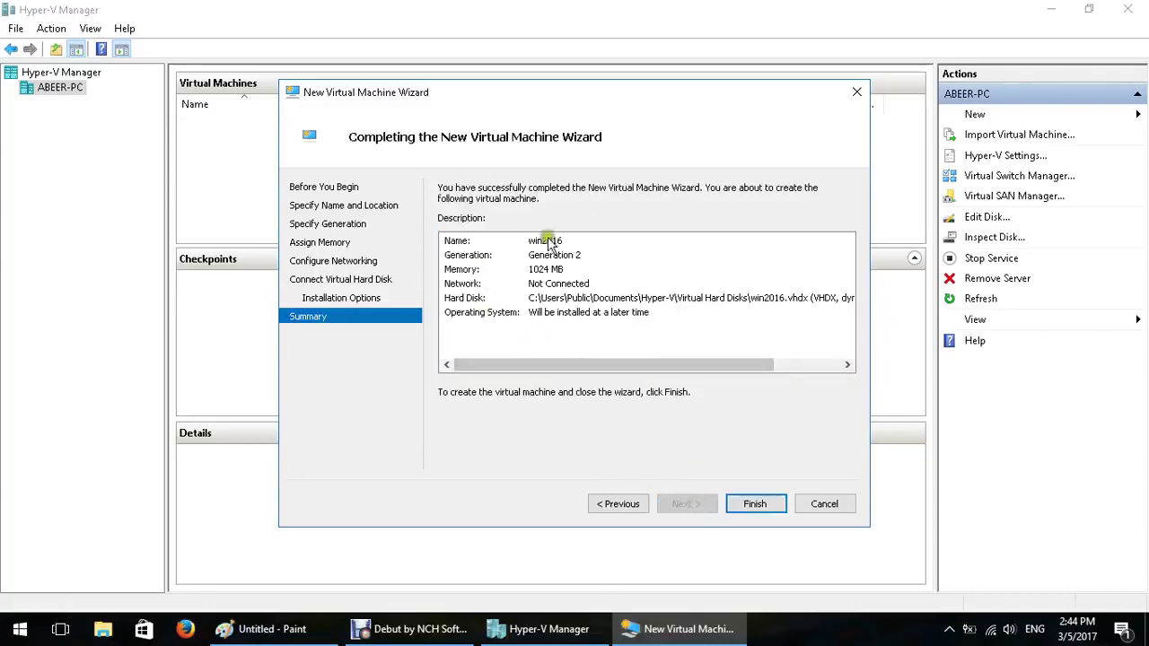
left_click(758, 506)
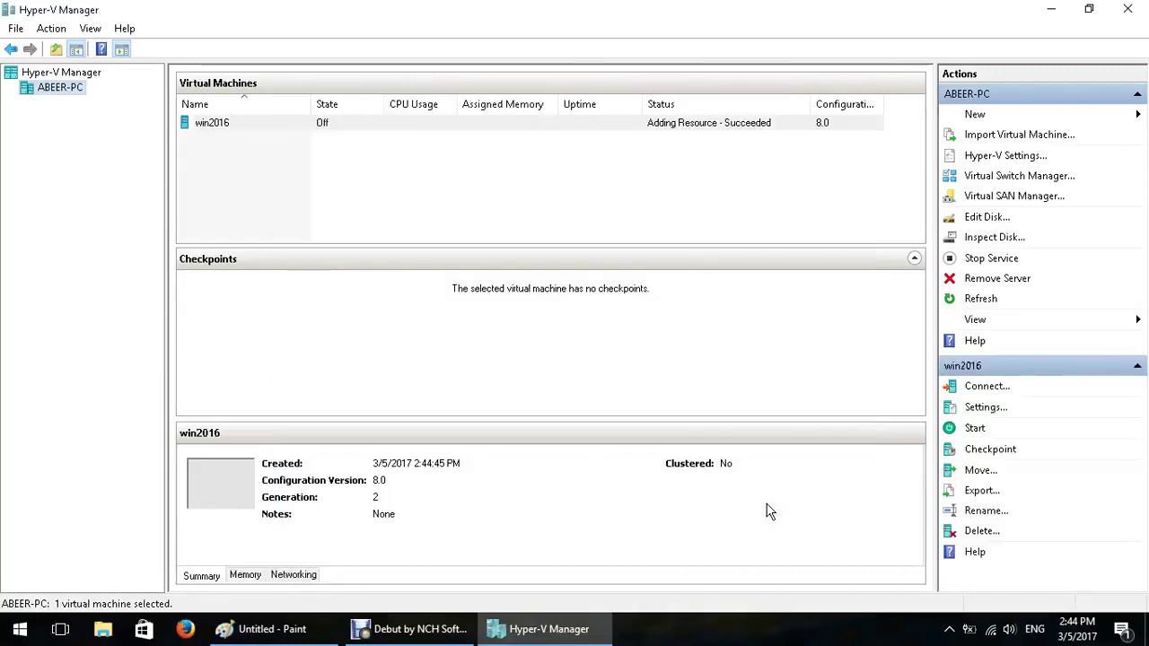
Connect to the win2016 machine, then close the connection window since the machine is off
left_click(222, 128)
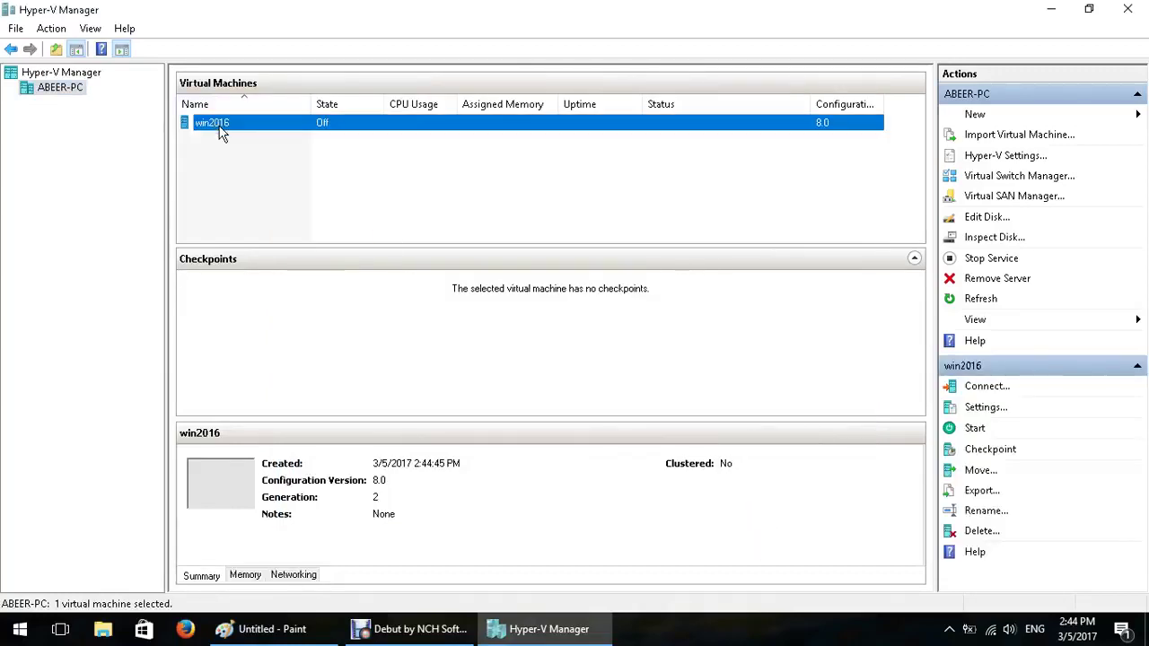
right_click(326, 128)
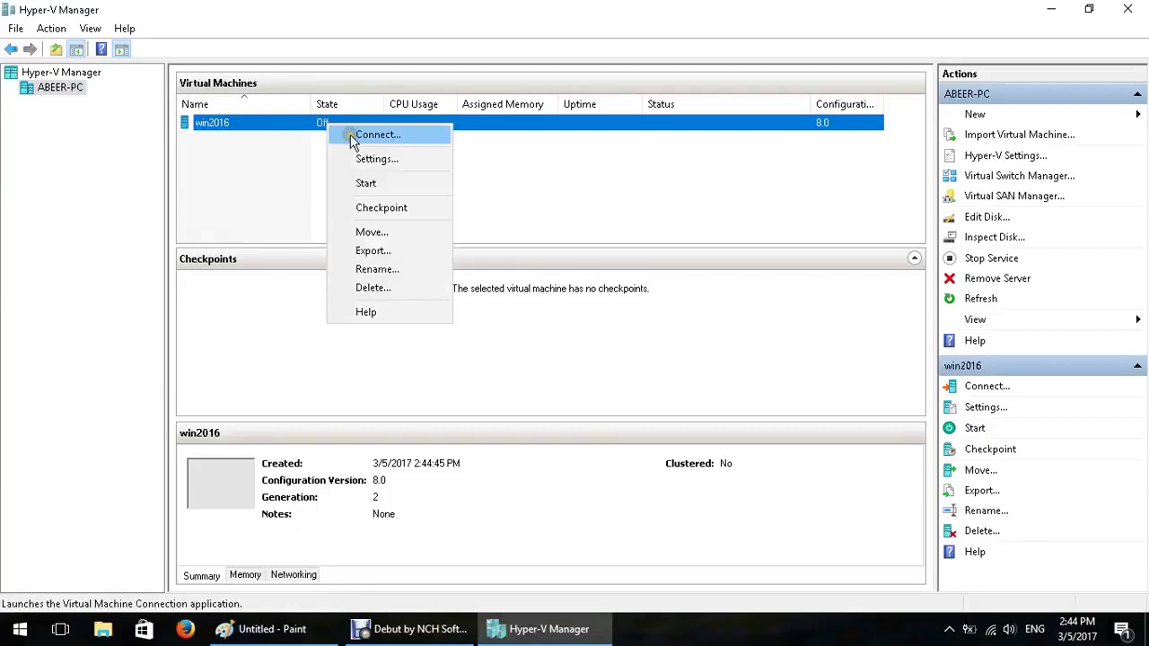
left_click(351, 137)
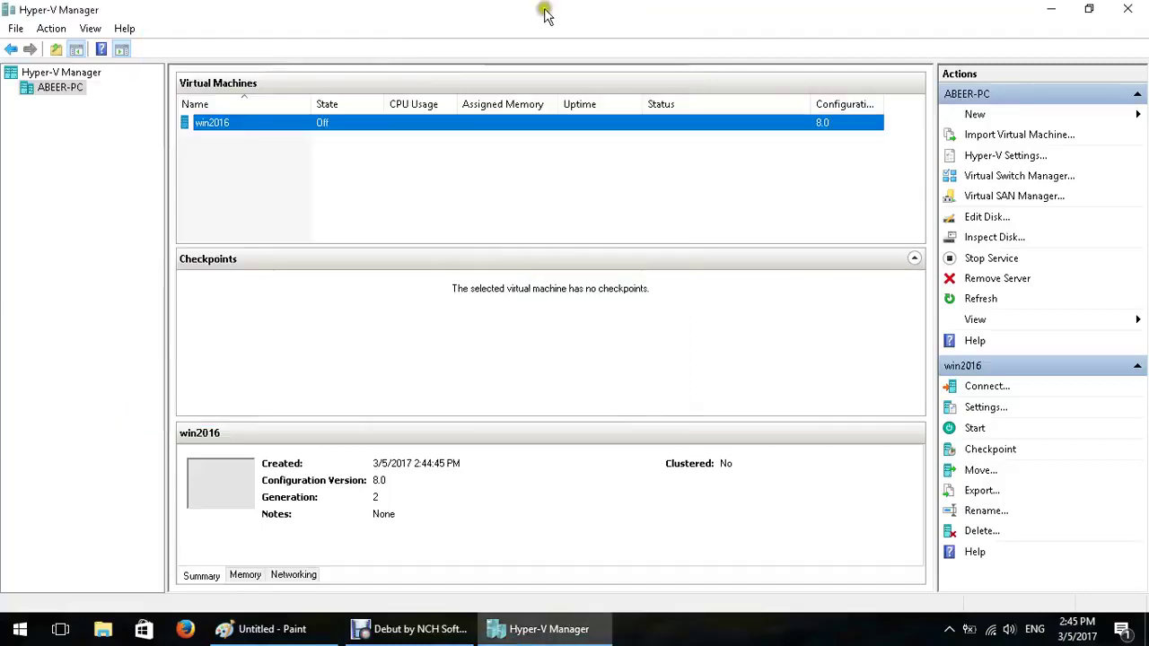
left_click(660, 13)
Open the Settings for the win2016 virtual machine from its right-click menu
right_click(274, 119)
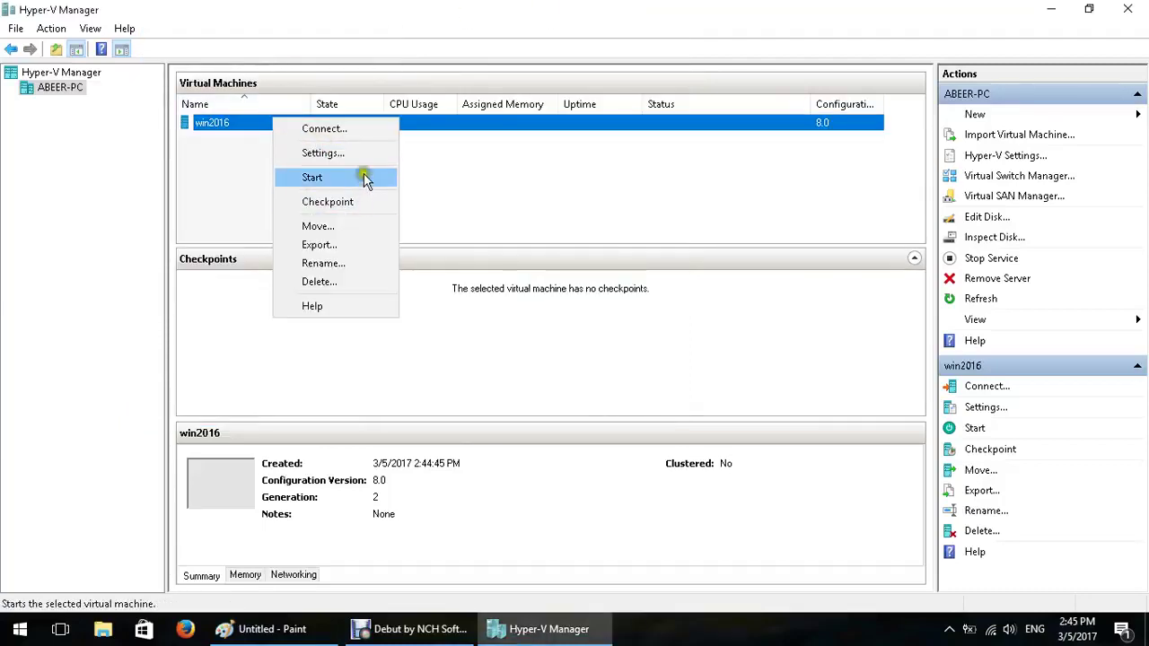
left_click(369, 130)
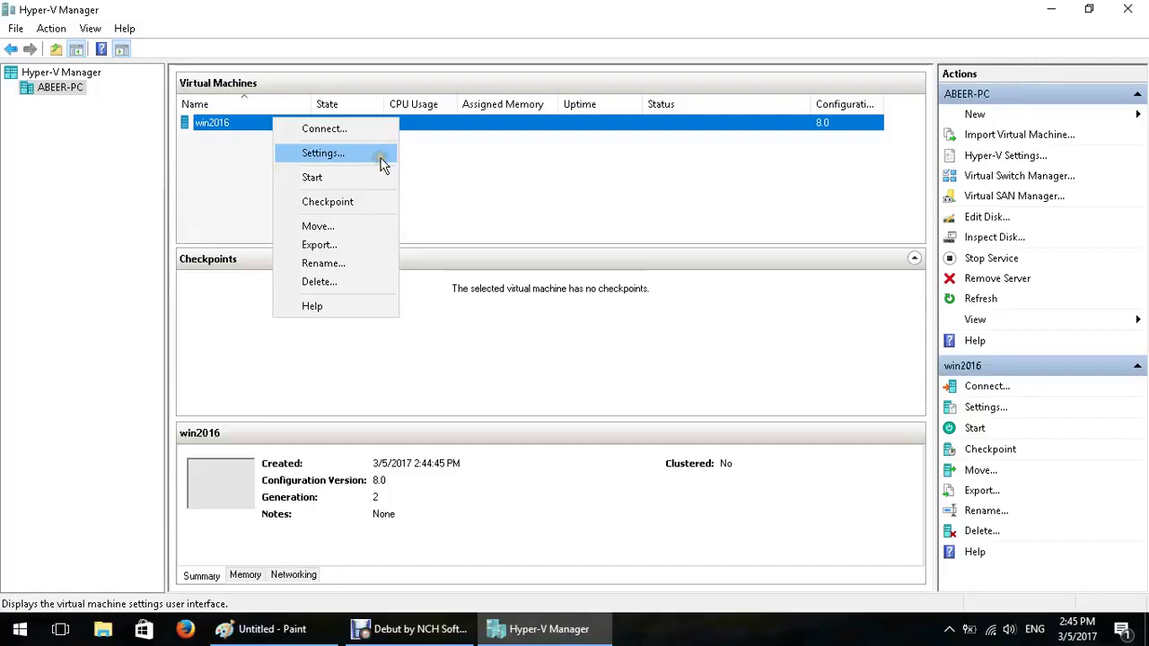
left_click(381, 159)
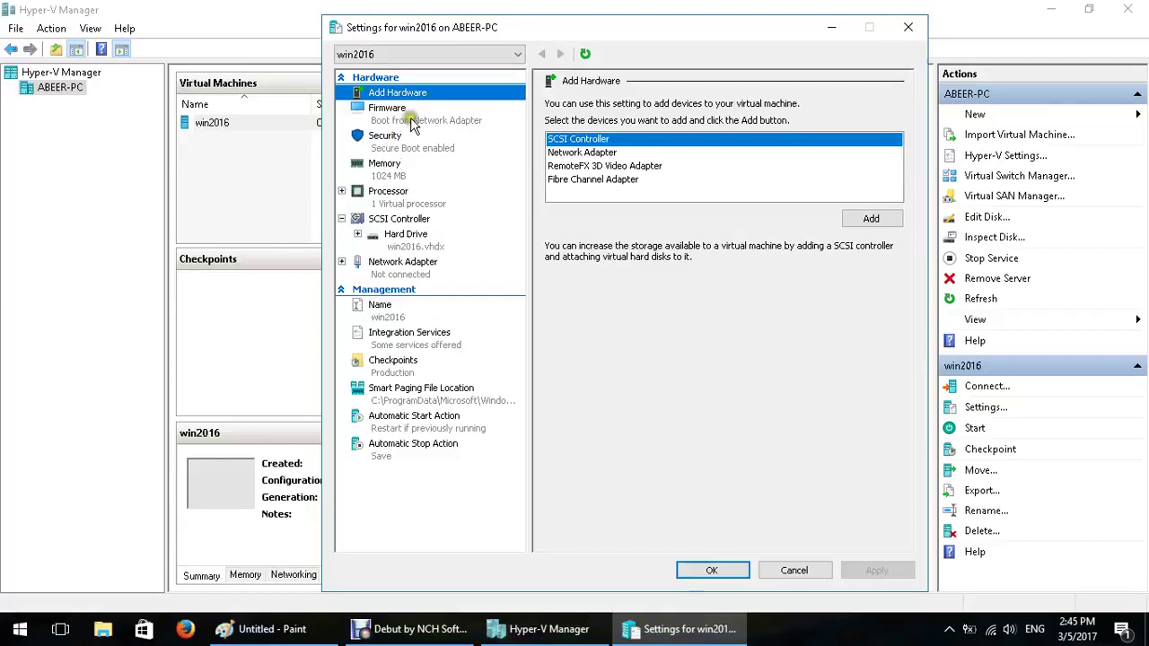
Add a DVD Drive to win2016's SCSI Controller at location 1
left_click(396, 221)
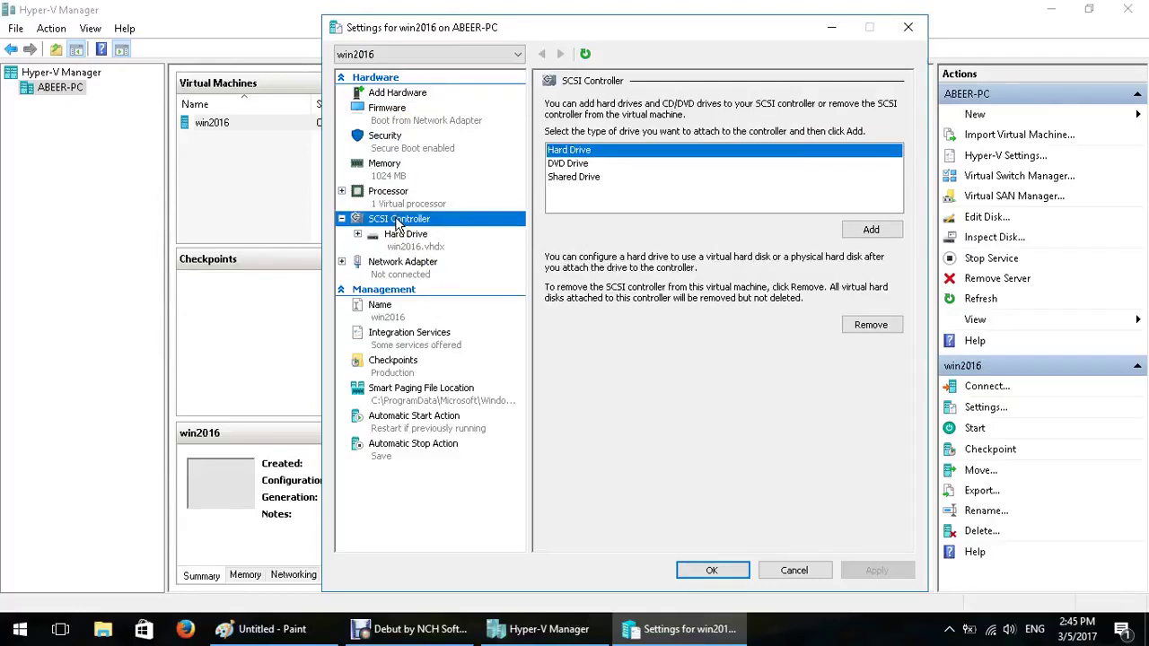
left_click(406, 239)
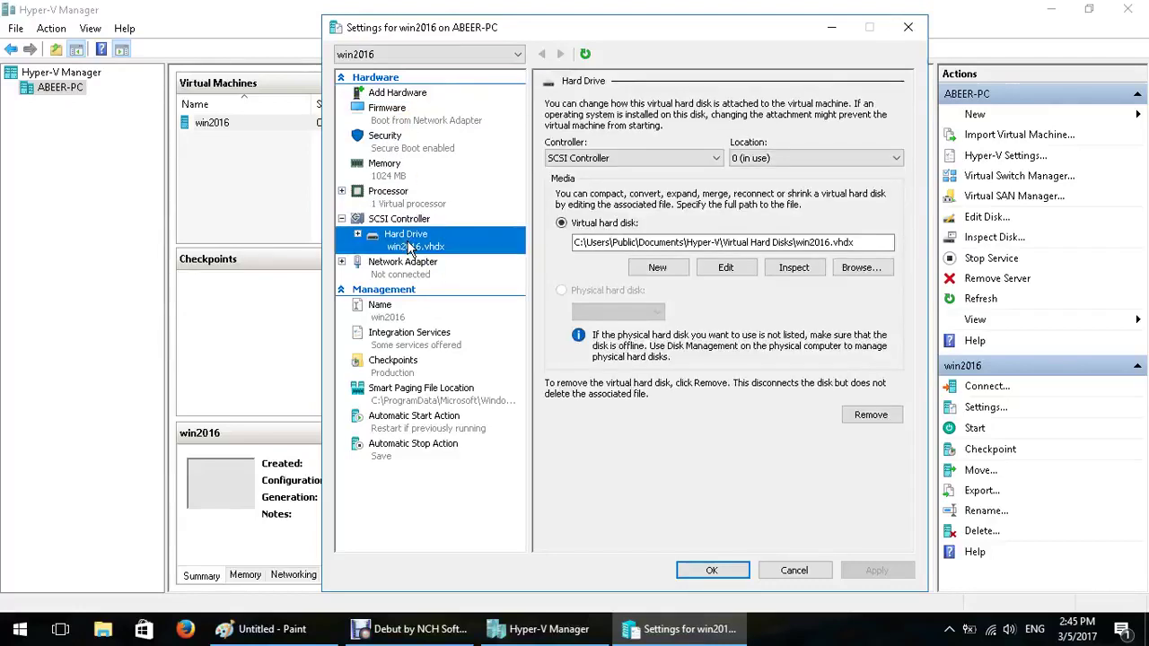
left_click(386, 221)
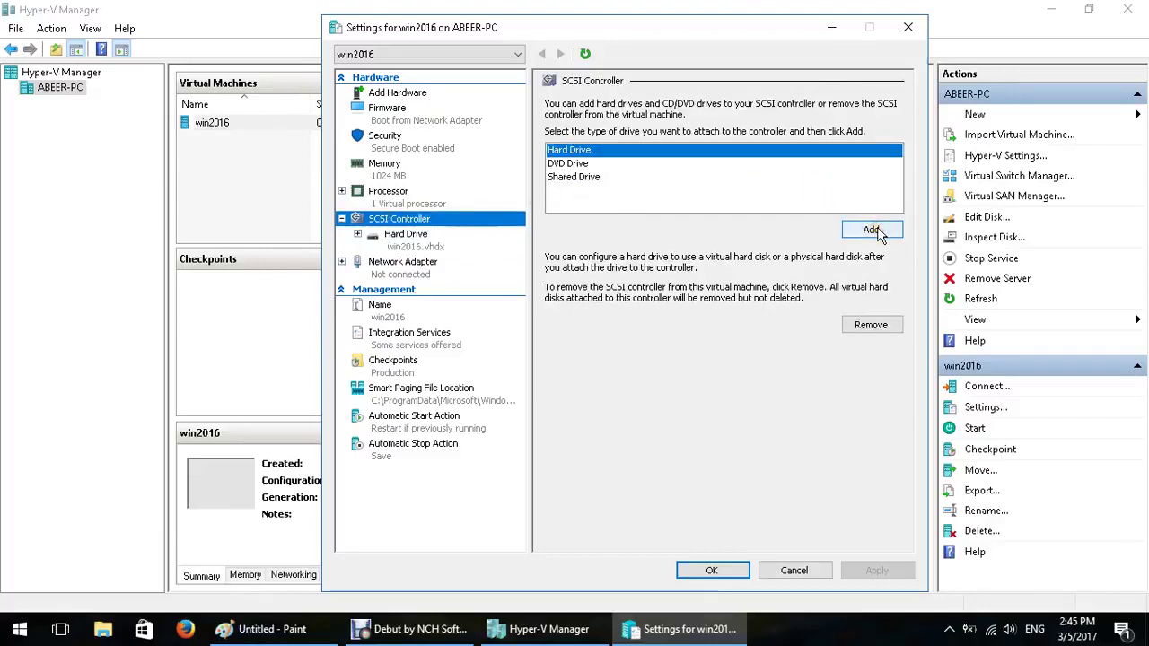
left_click(568, 169)
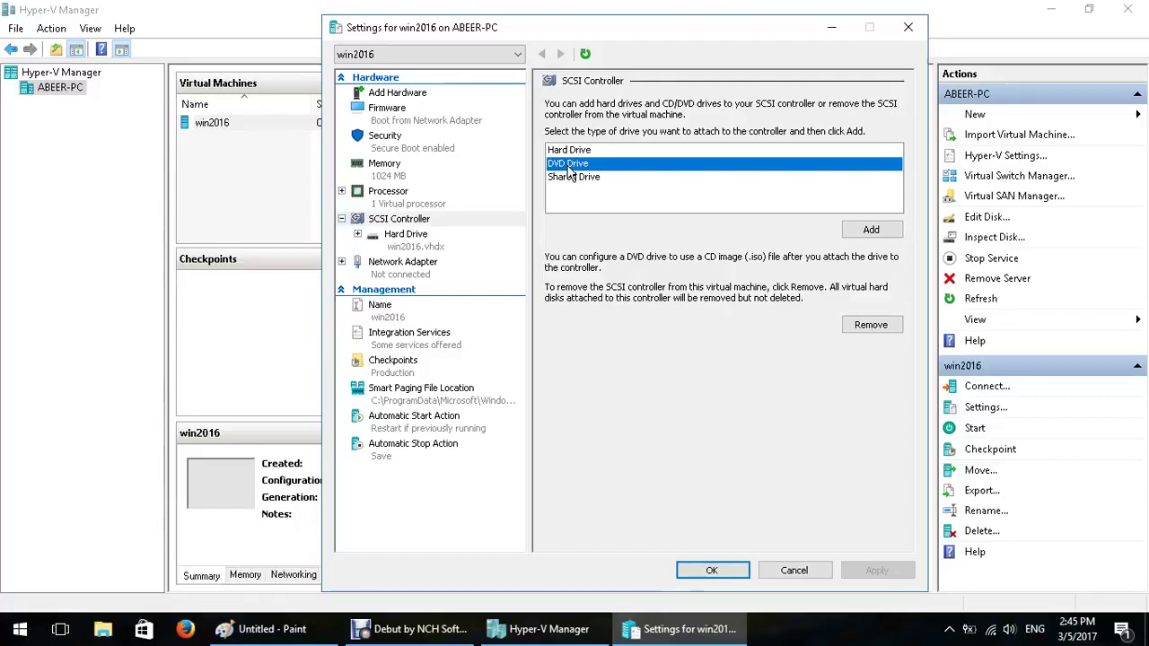
left_click(873, 231)
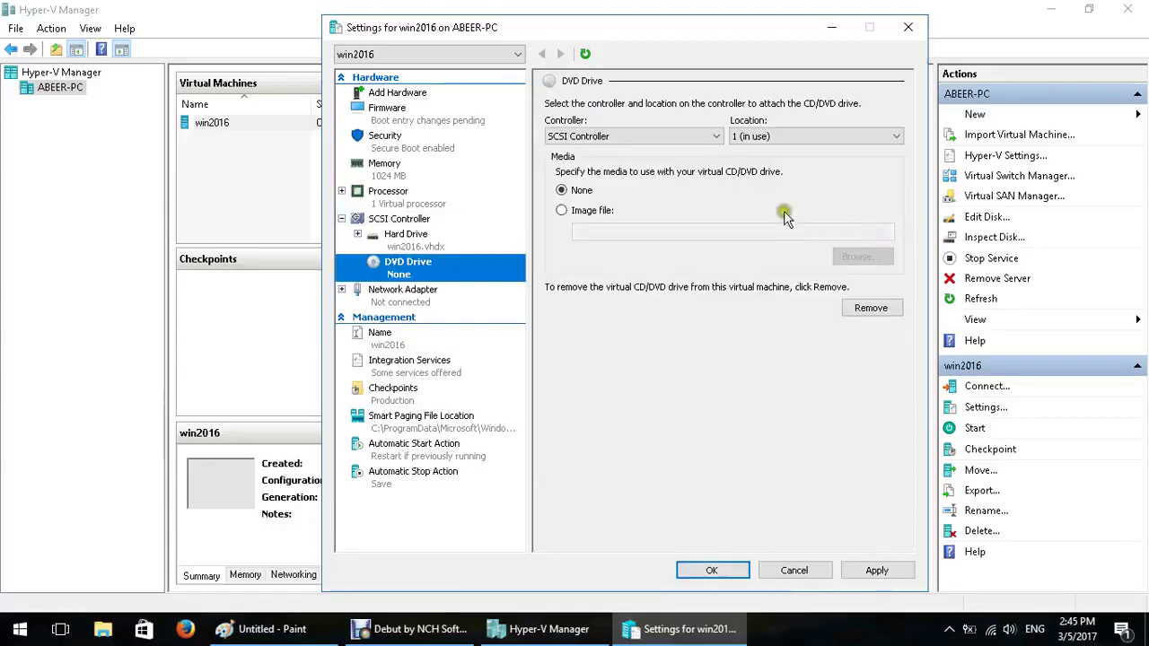
Keep the new DVD drive on the SCSI Controller at location 1
left_click(592, 140)
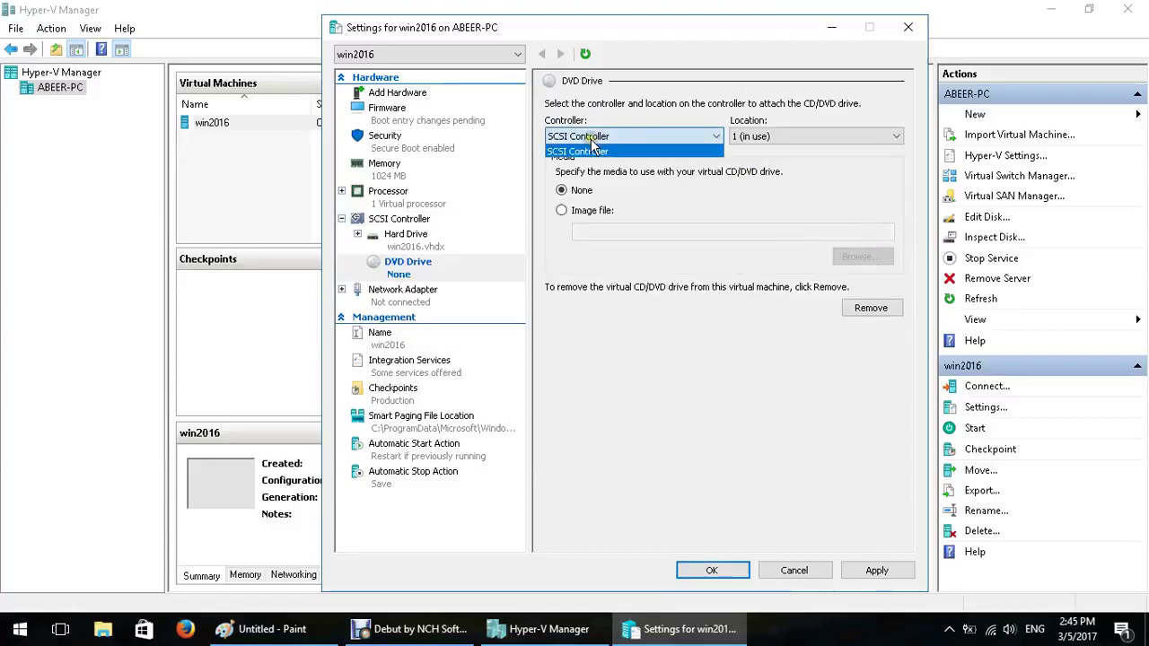
left_click(592, 150)
left_click(814, 137)
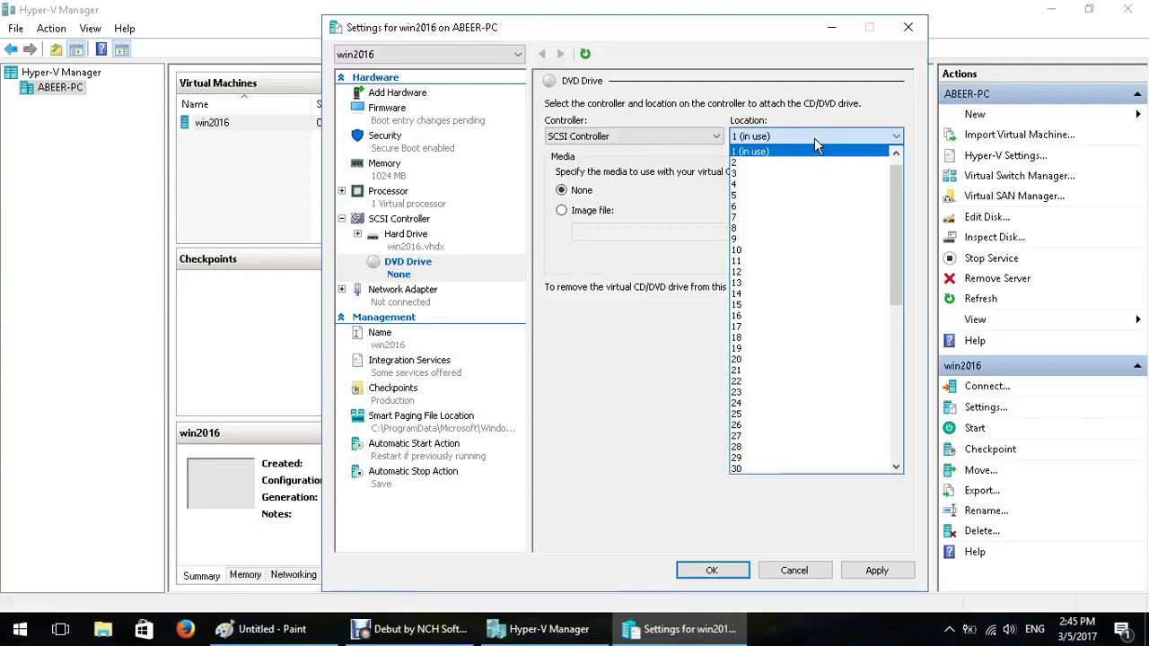
left_click(799, 151)
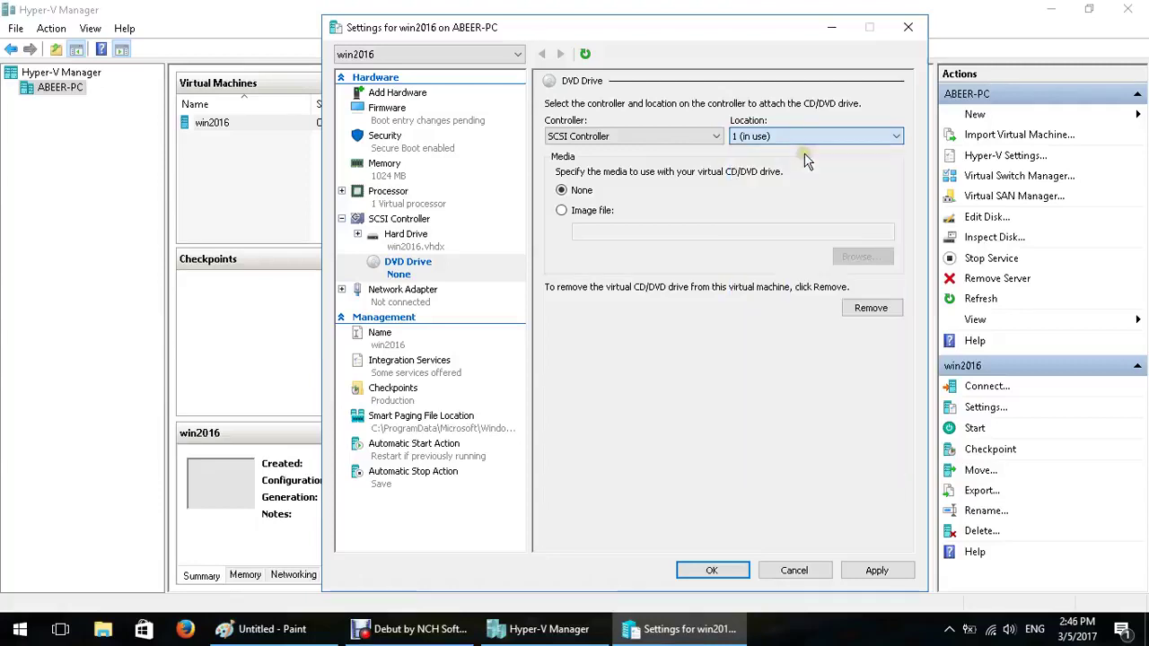
Load the Windows Server 2016 ISO from D:\abeer\sources\win_server_2016 into the DVD drive and apply
left_click(576, 211)
left_click(878, 259)
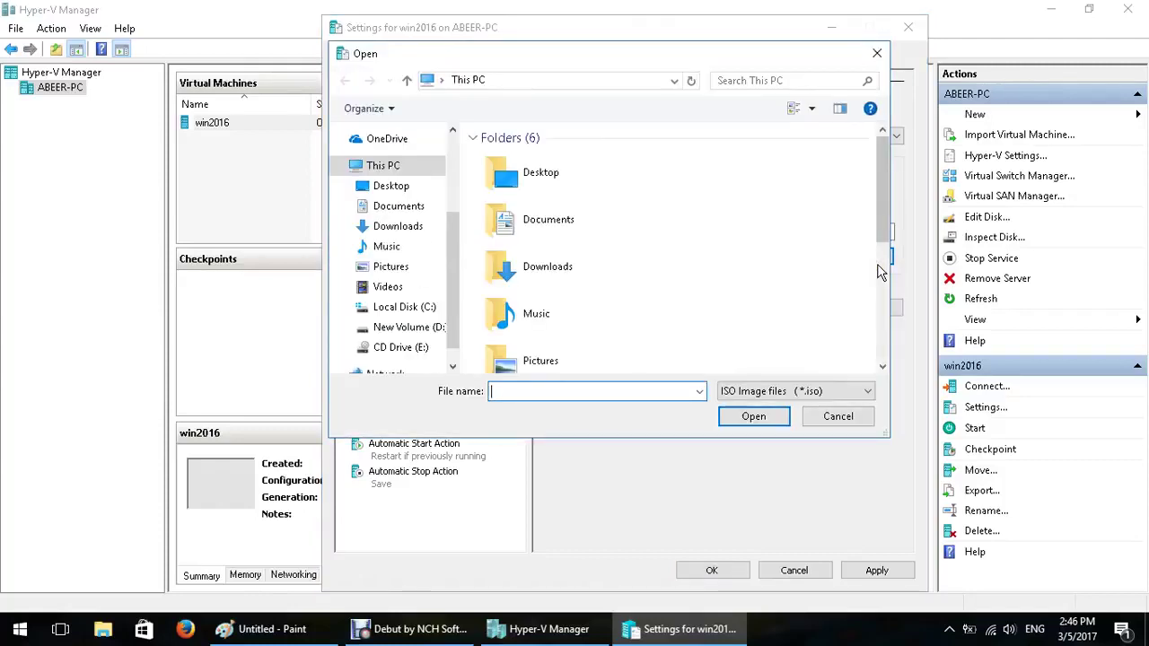
left_click(438, 327)
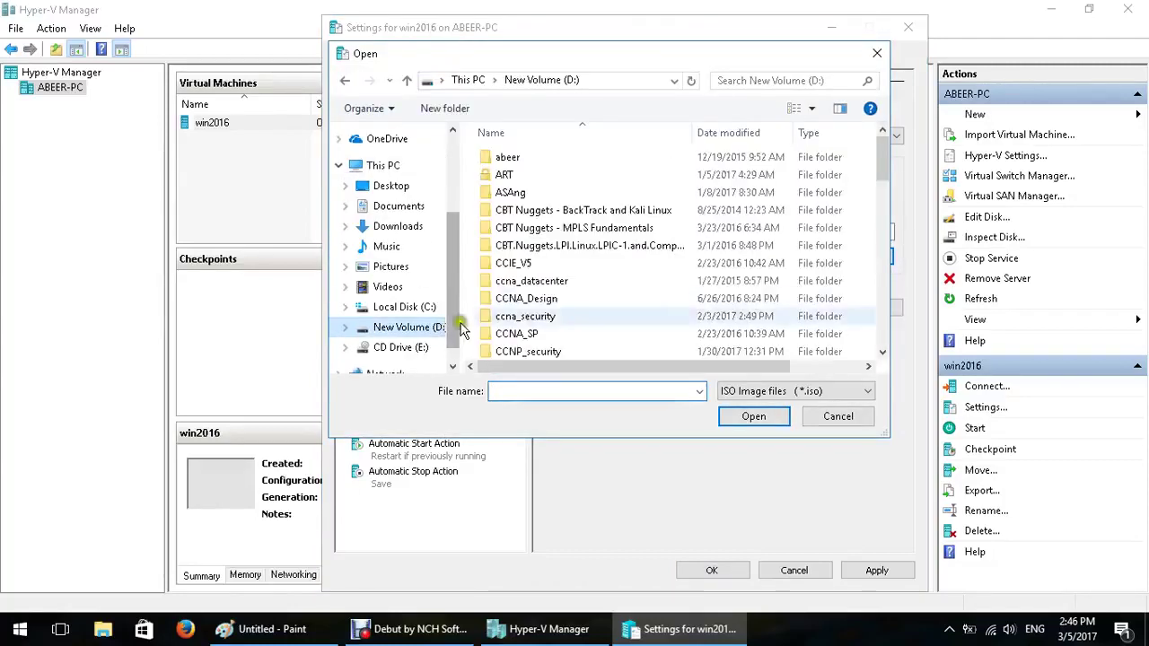
double_click(510, 160)
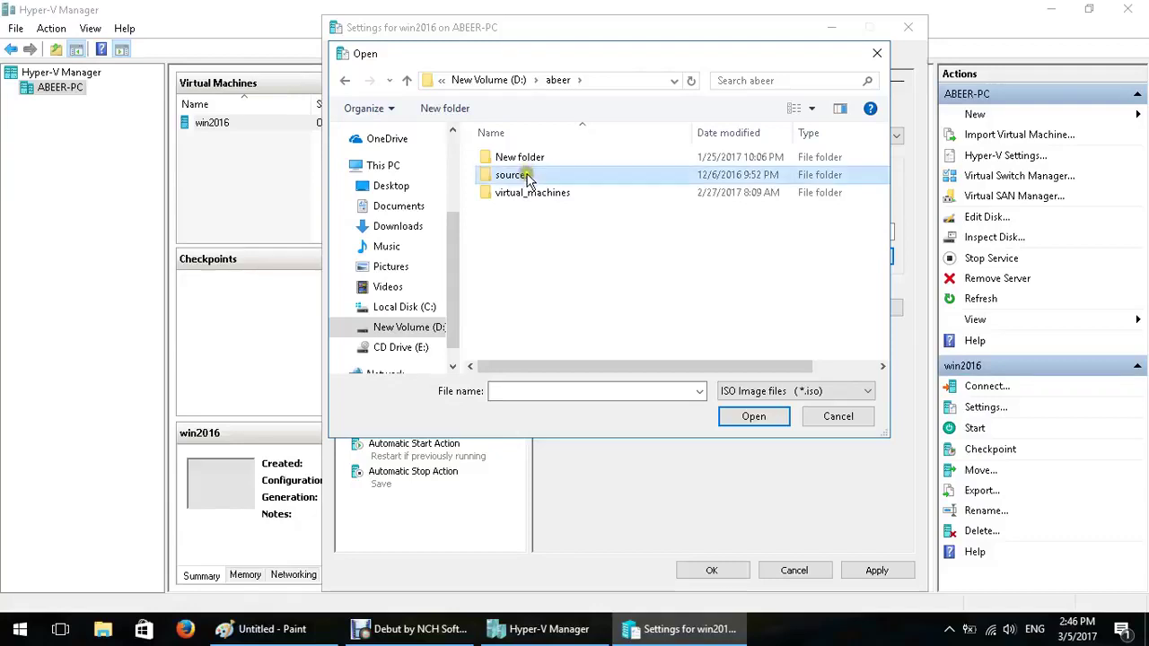
double_click(521, 175)
scroll(574, 243, "down", 2)
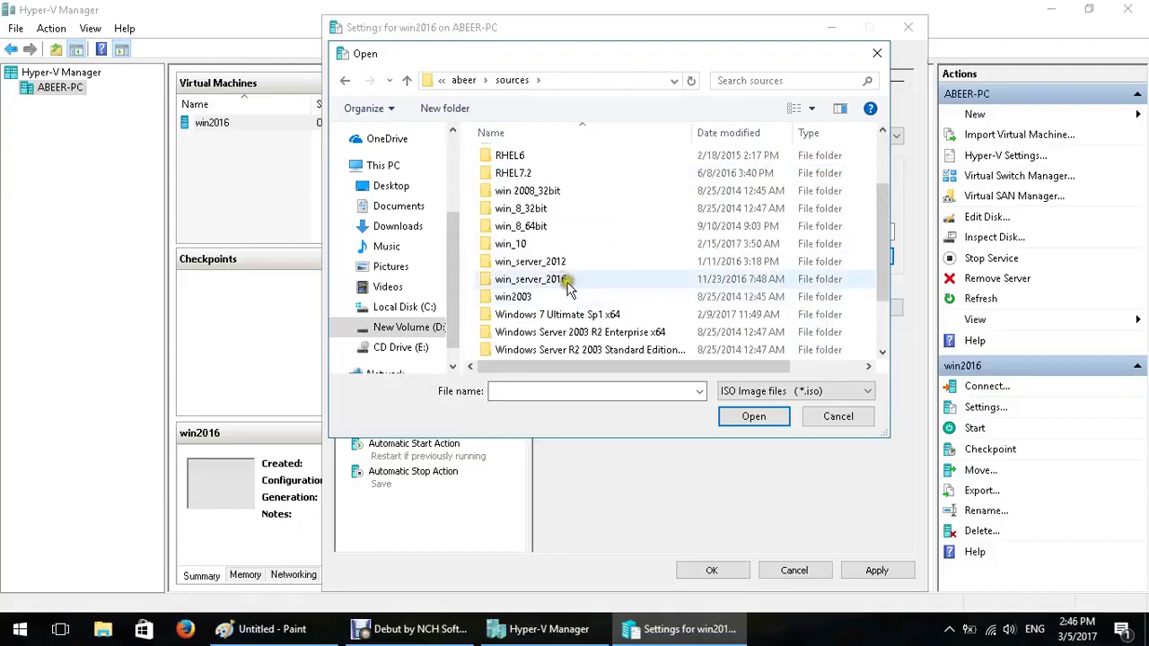
left_click(569, 283)
double_click(569, 284)
double_click(548, 161)
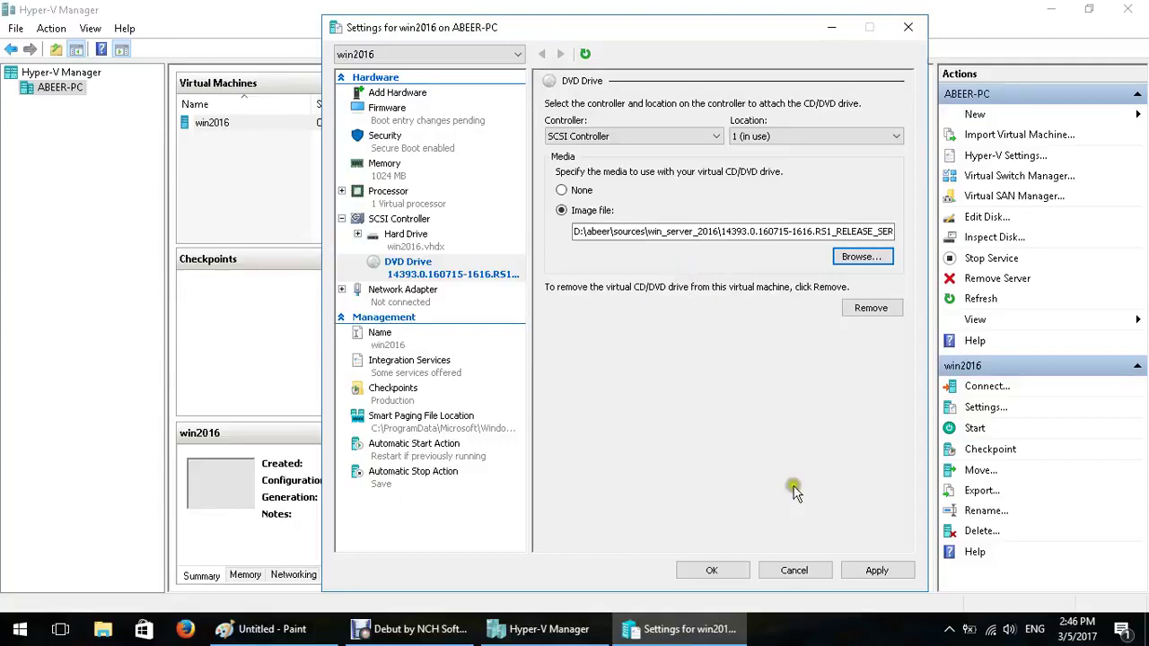
left_click(878, 570)
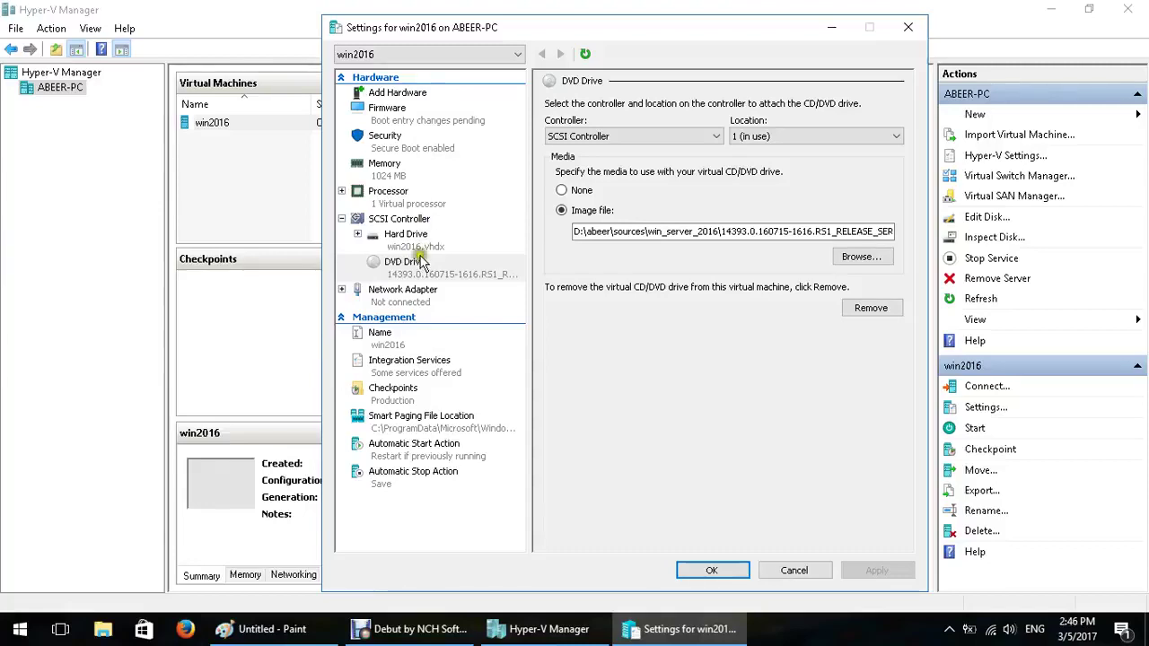
Set the firmware boot order to DVD Drive then Hard Drive, save, and start win2016
left_click(379, 122)
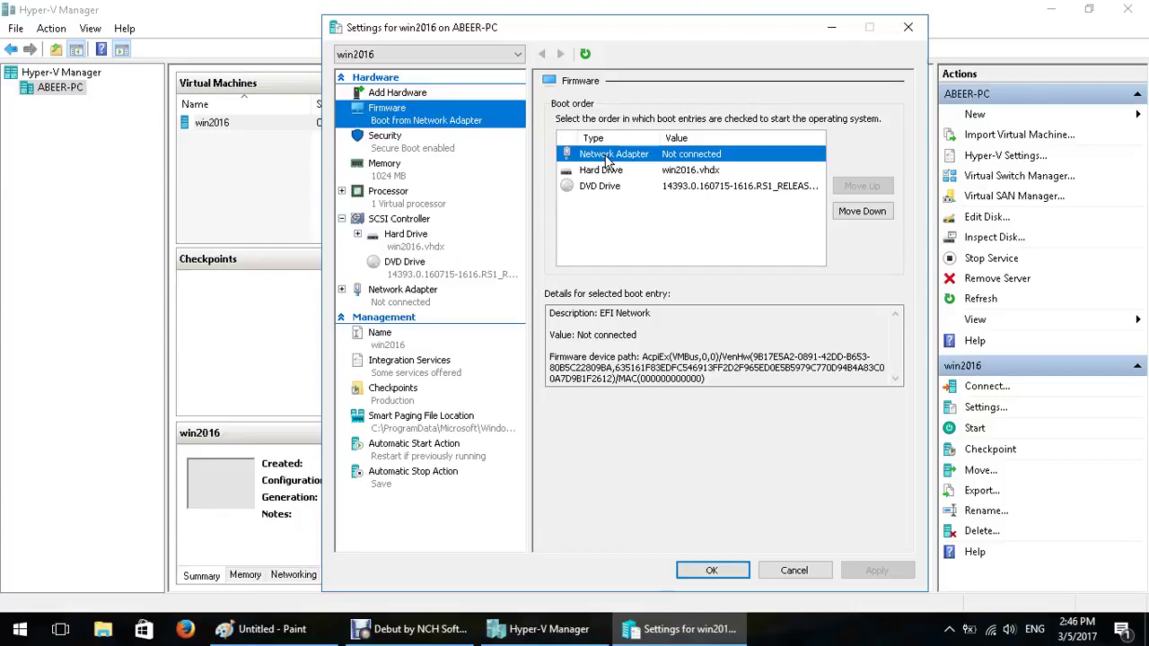
left_click(600, 186)
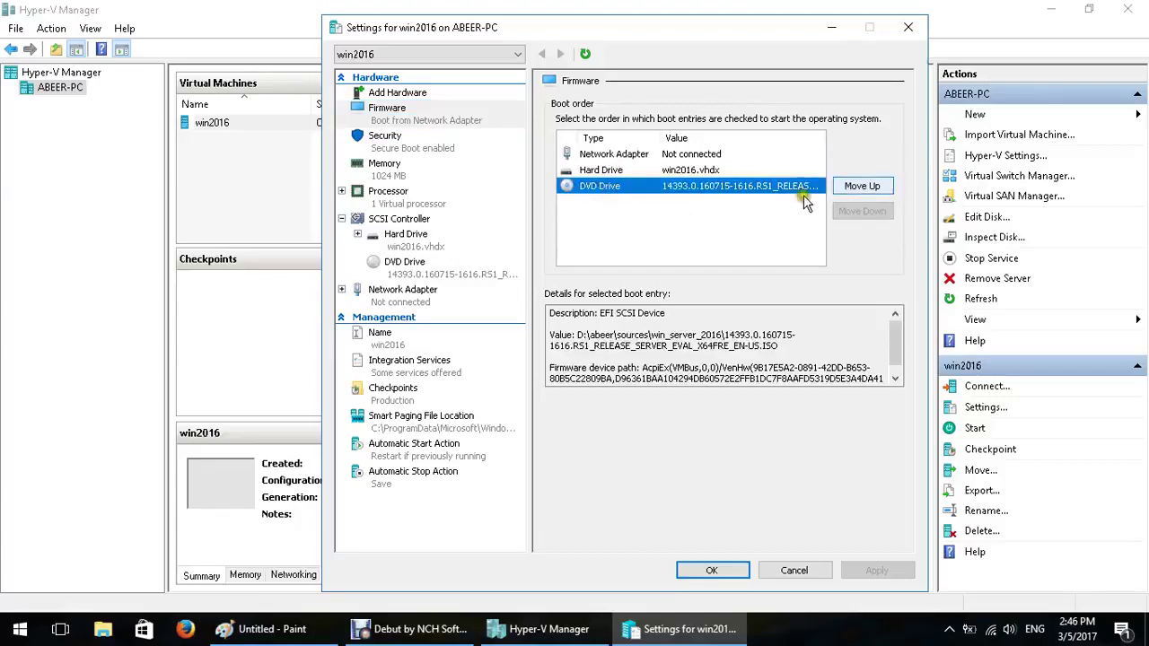
left_click(860, 188)
left_click(860, 188)
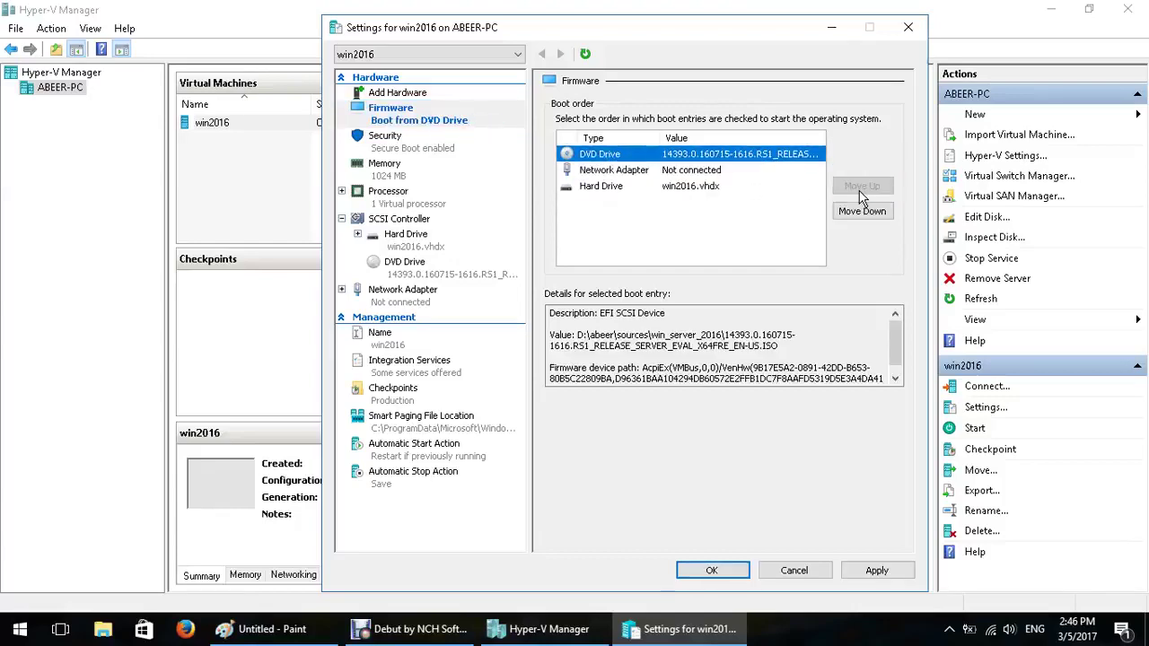
left_click(742, 186)
left_click(858, 186)
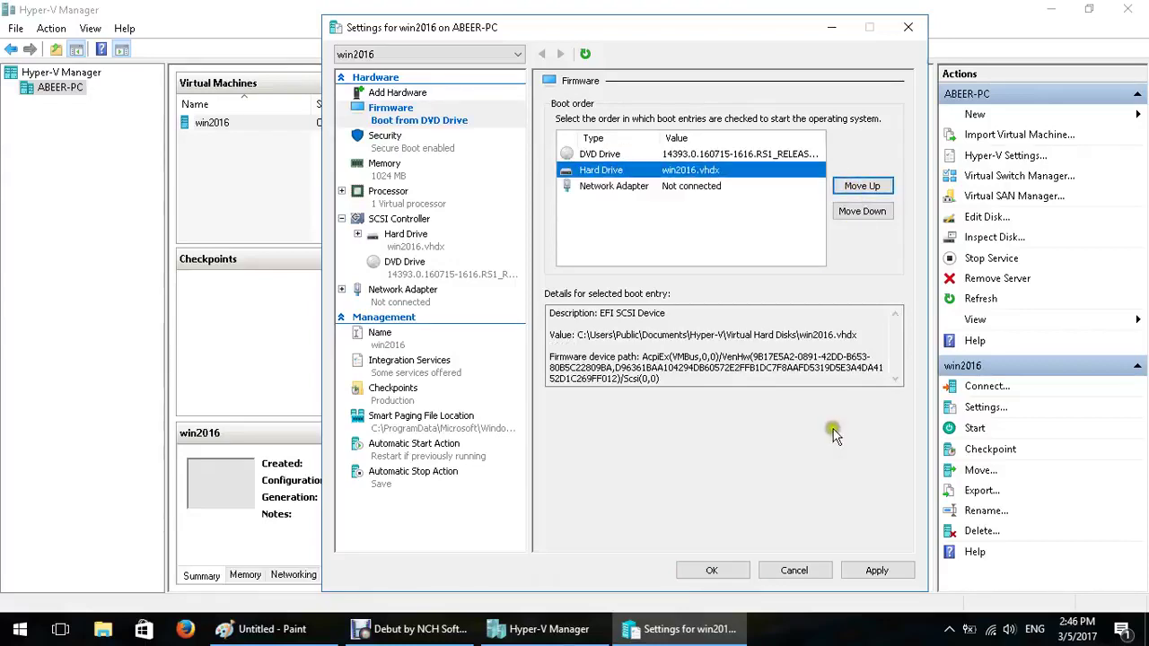
left_click(736, 569)
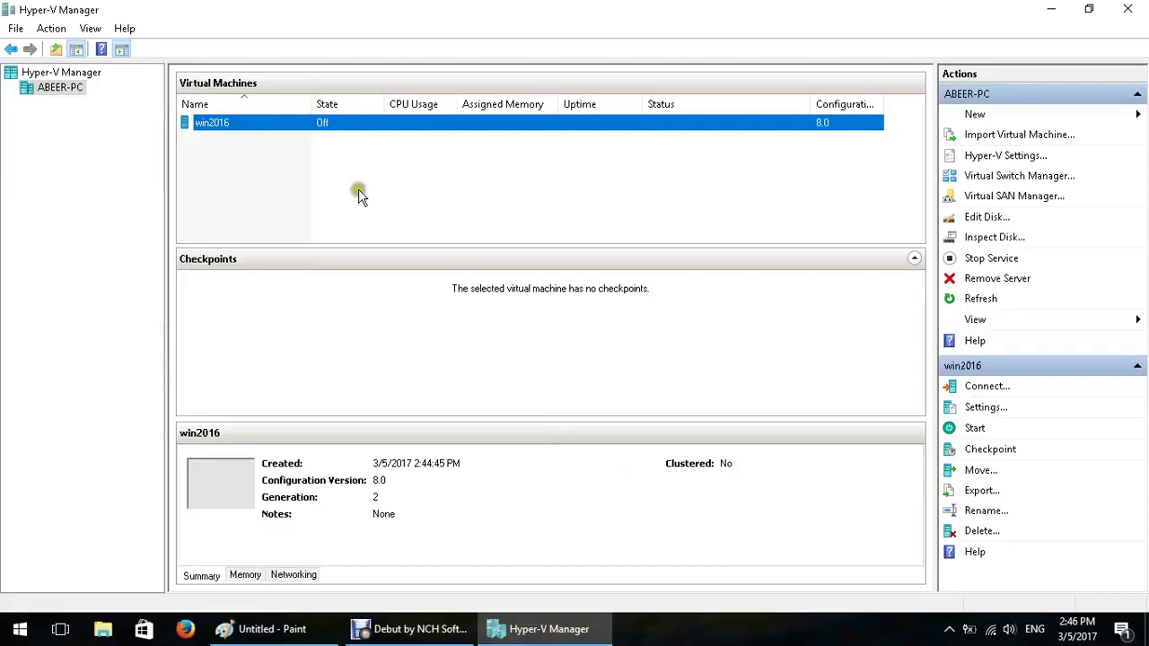
right_click(309, 127)
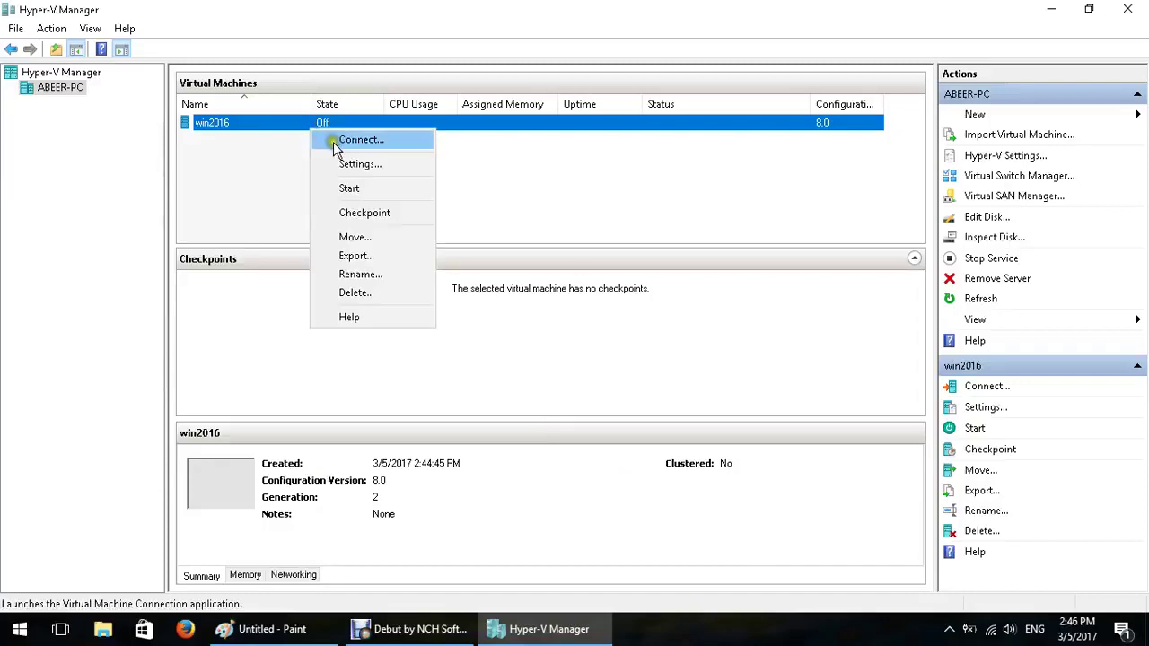
left_click(368, 189)
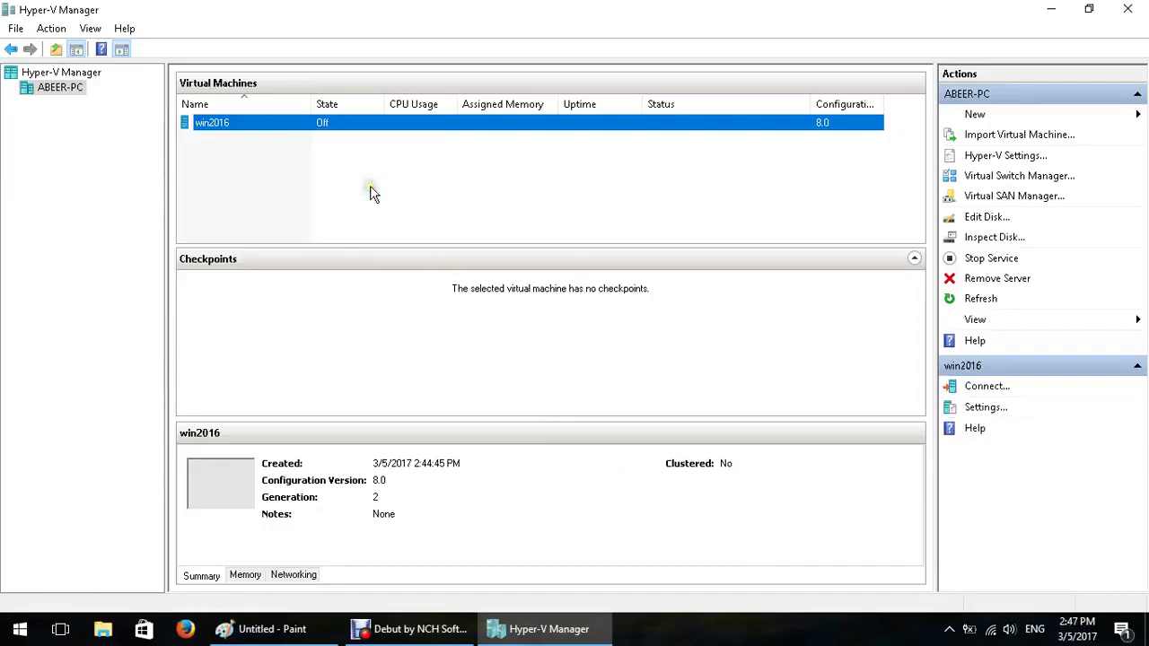
Connect to win2016 and boot it from the DVD into Windows Server 2016 Setup
right_click(334, 125)
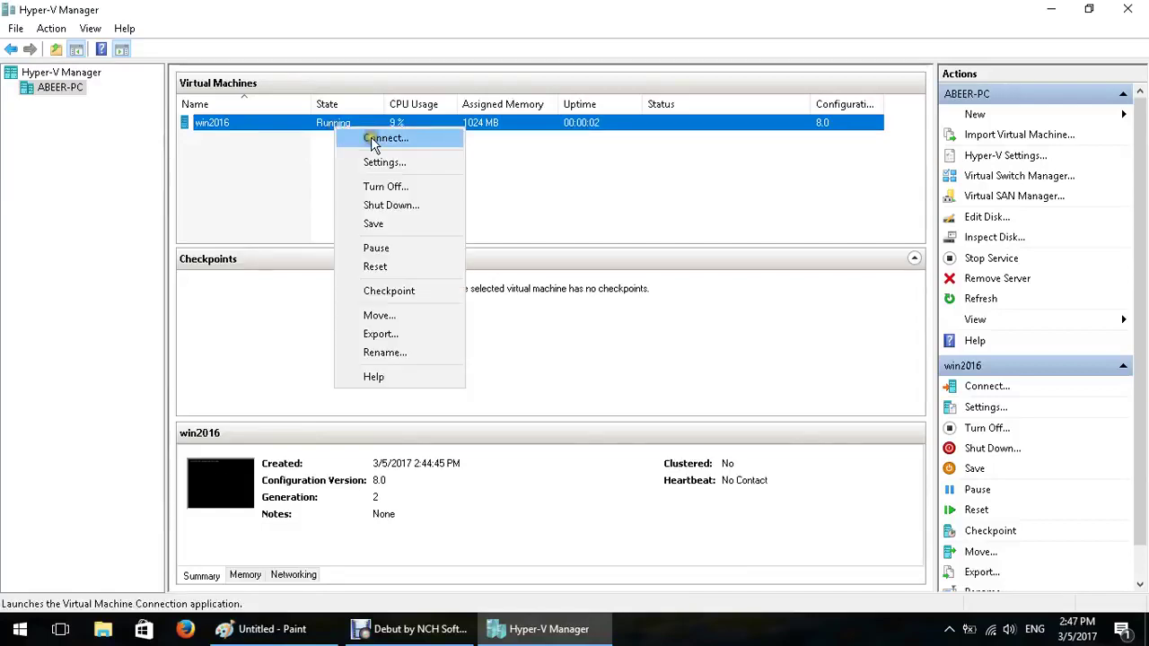
left_click(370, 139)
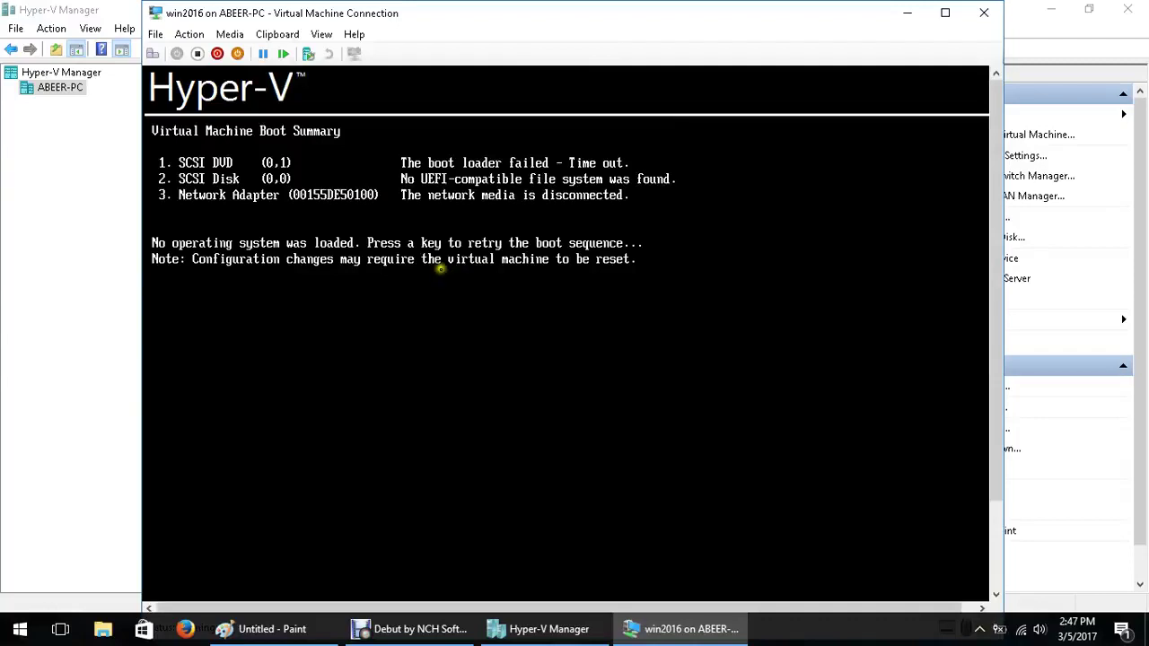
key("Return")
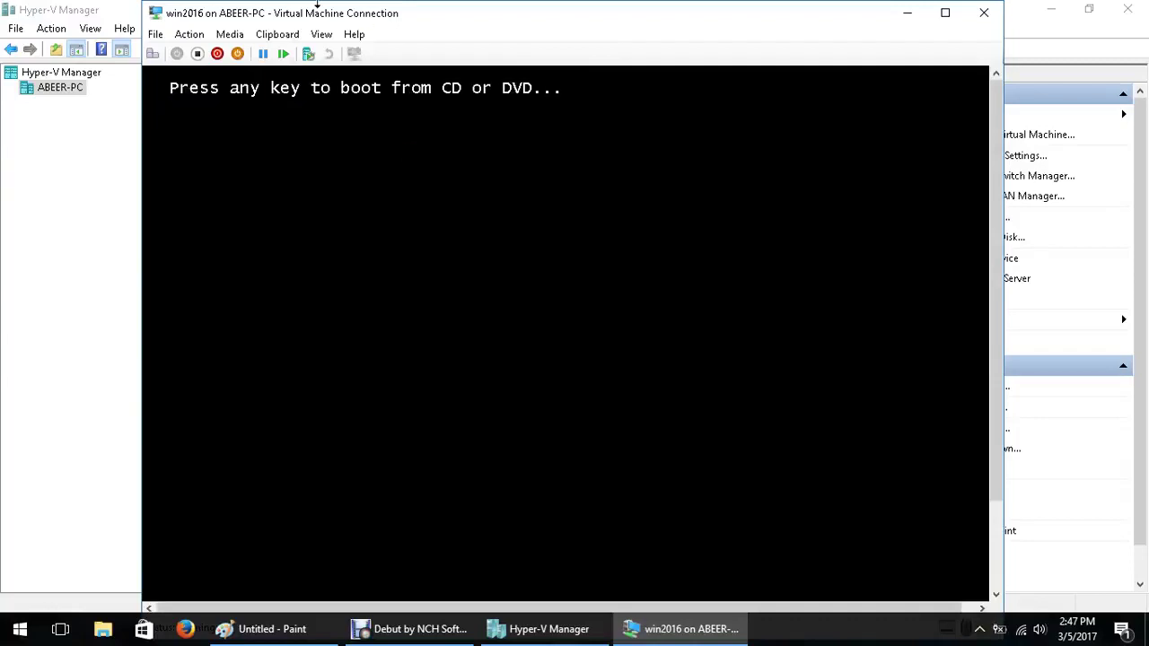
key("Return")
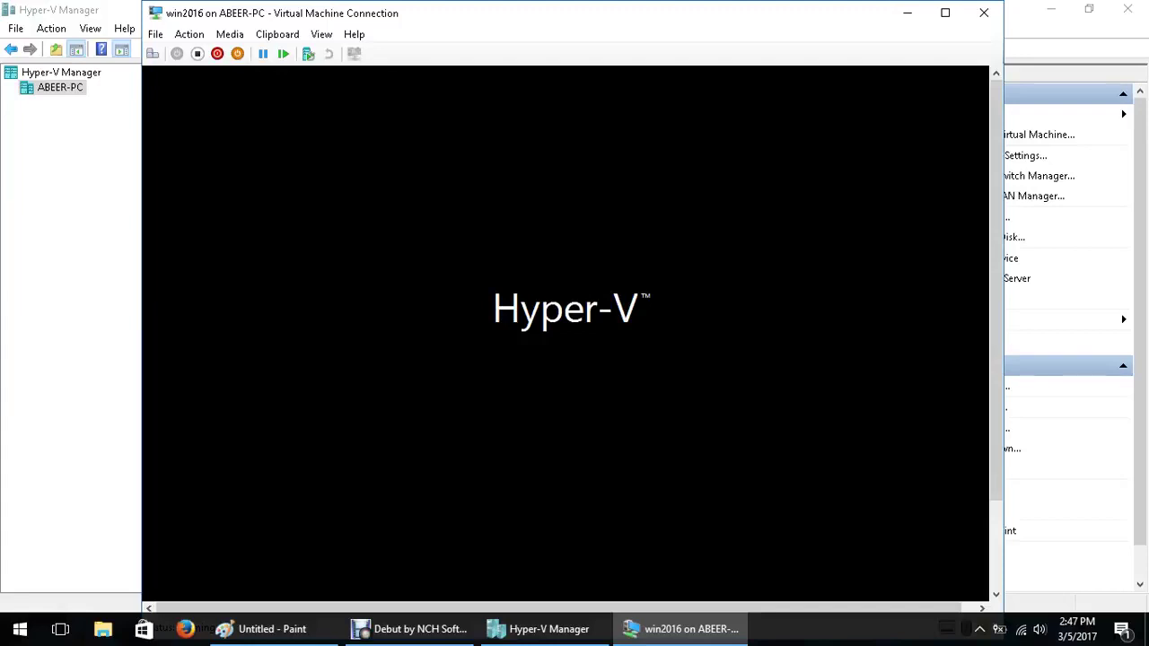
left_click(324, 34)
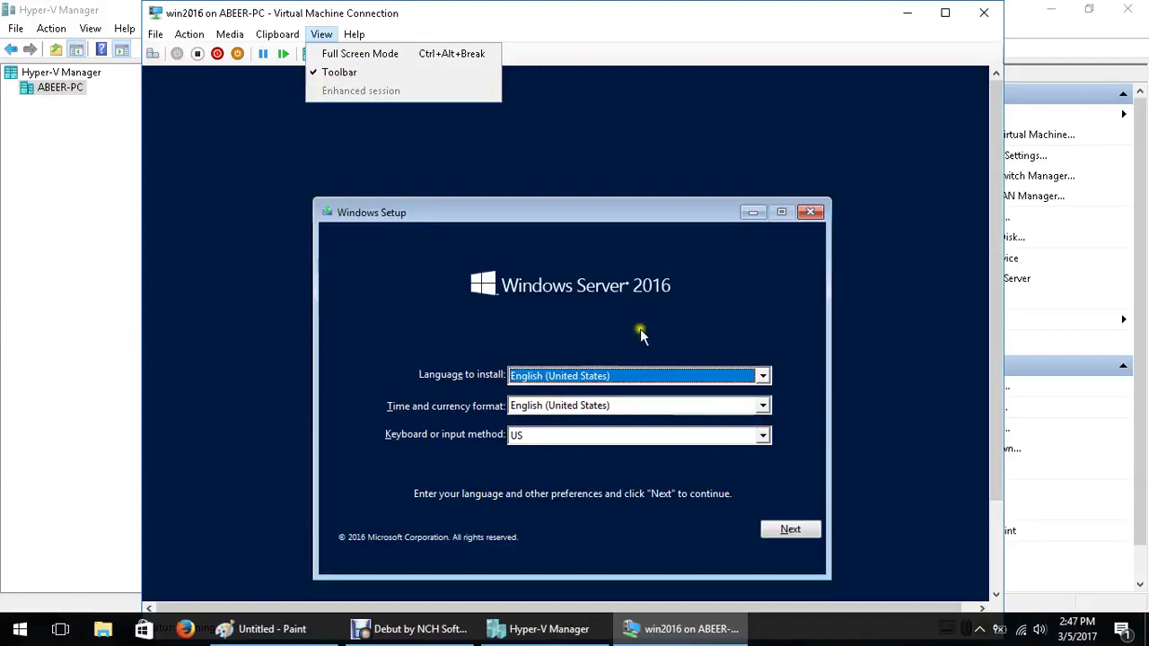
Go full screen, accept English (United States) language and US keyboard, and start the installation
left_click(410, 55)
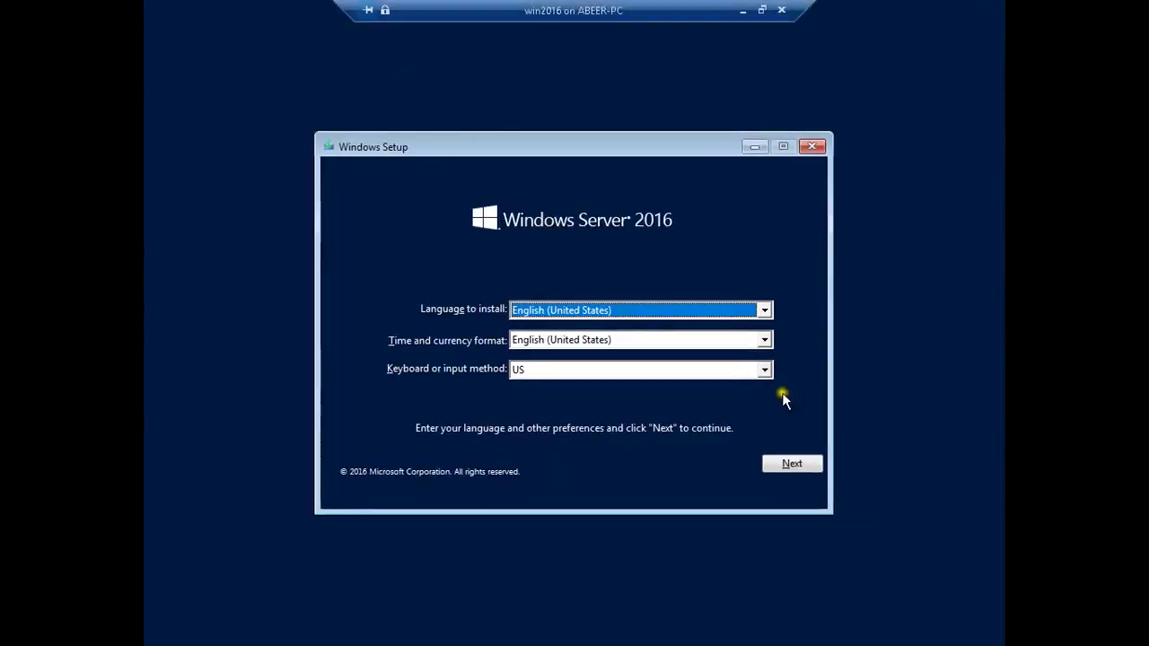
left_click(793, 469)
left_click(605, 340)
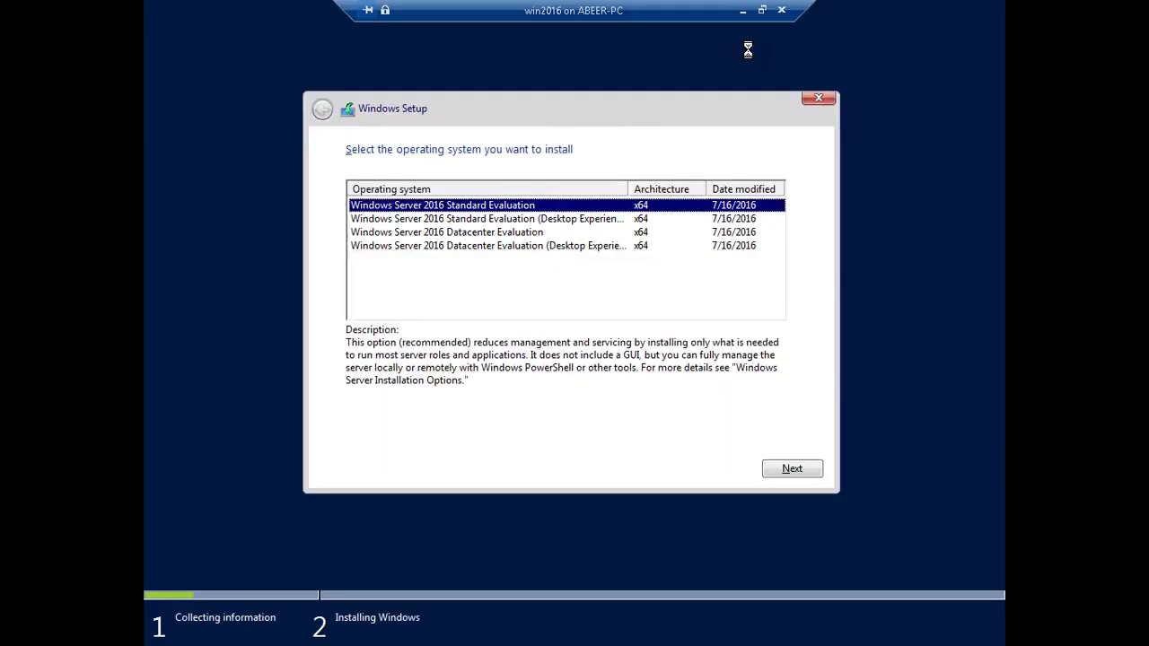
Choose Windows Server 2016 Datacenter Evaluation (Desktop Experience) and accept the license terms
left_click(491, 235)
left_click(562, 246)
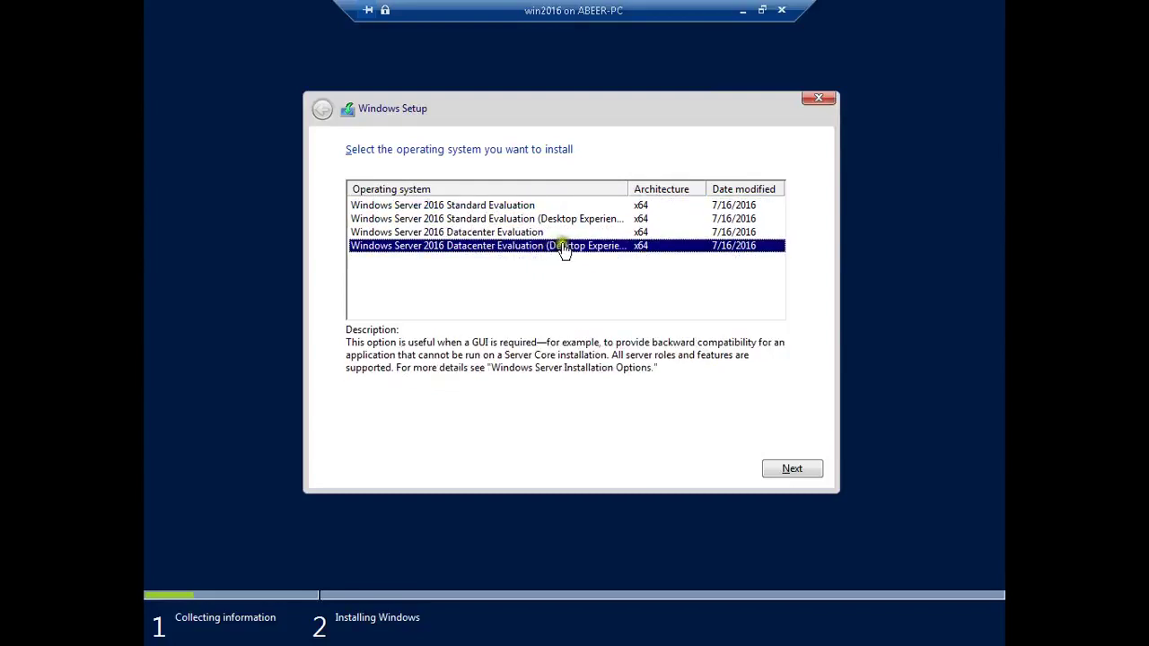
left_click(788, 469)
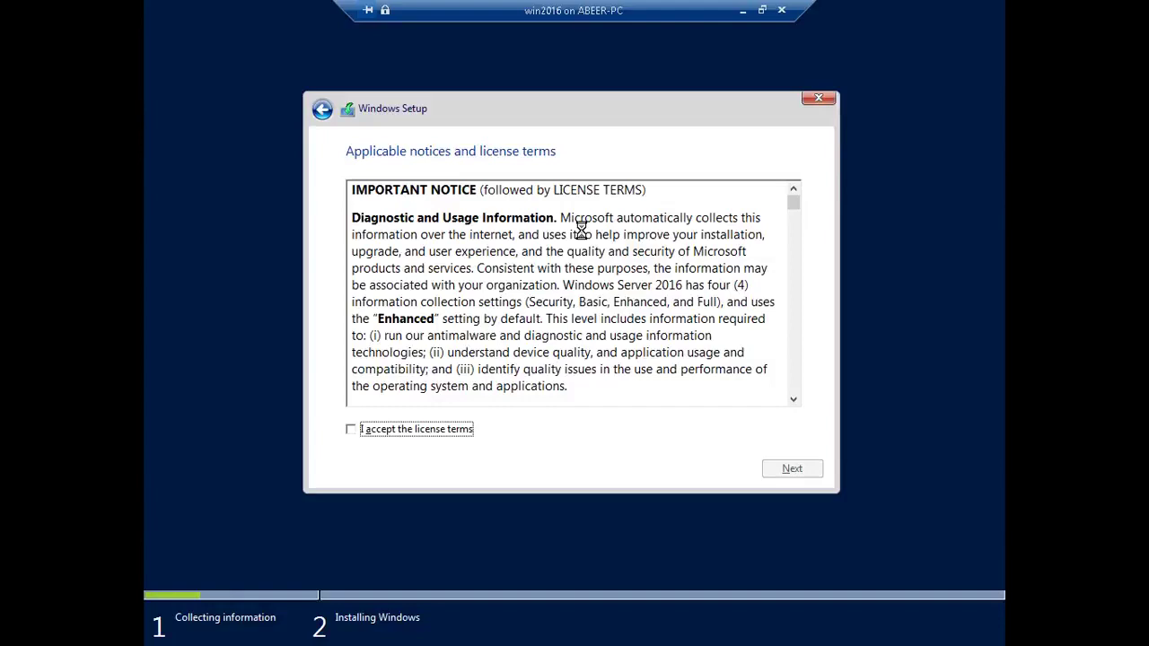
left_click(410, 430)
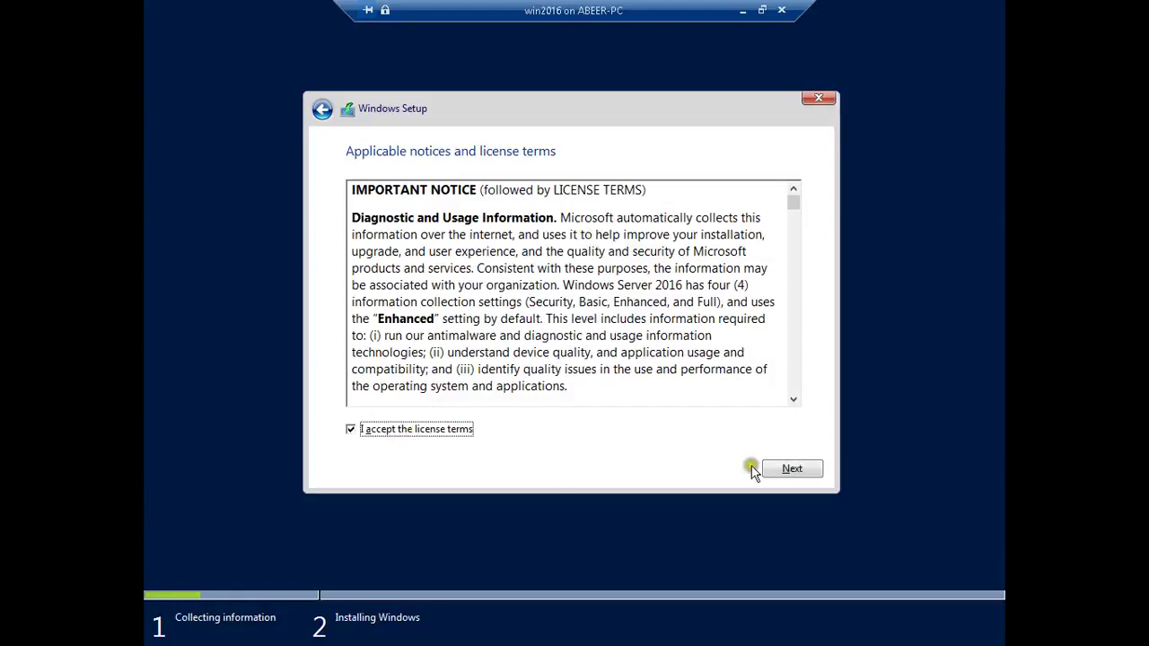
left_click(794, 471)
Run a Custom install onto Drive 0's unallocated space and take the console out of full screen
left_click(420, 296)
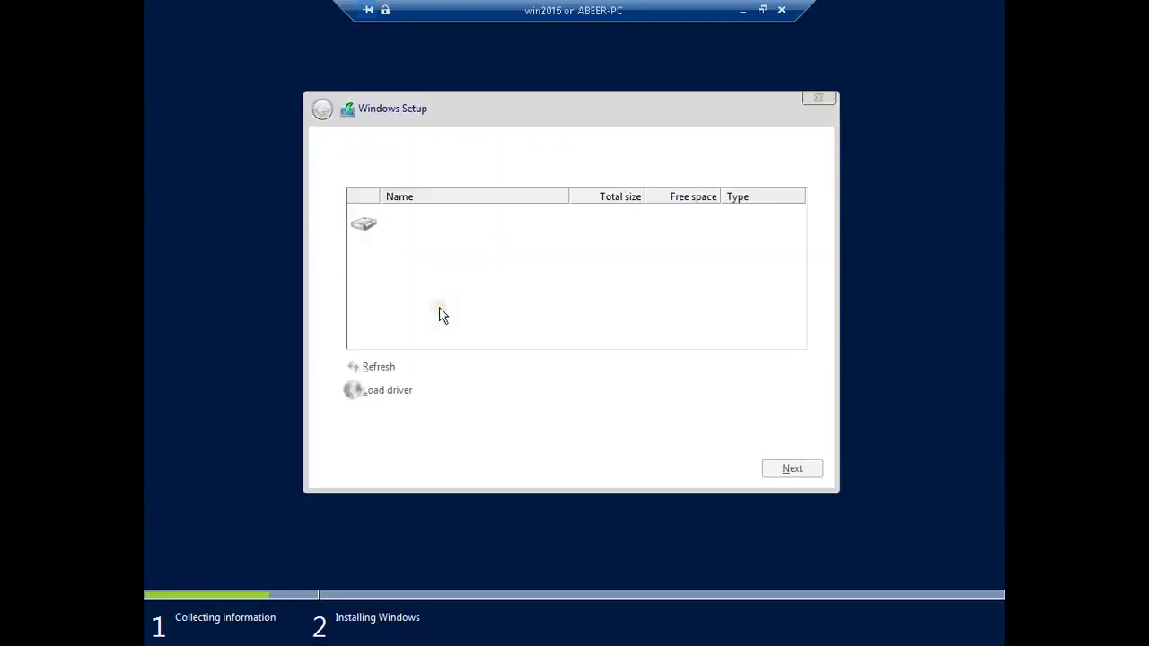
left_click(802, 472)
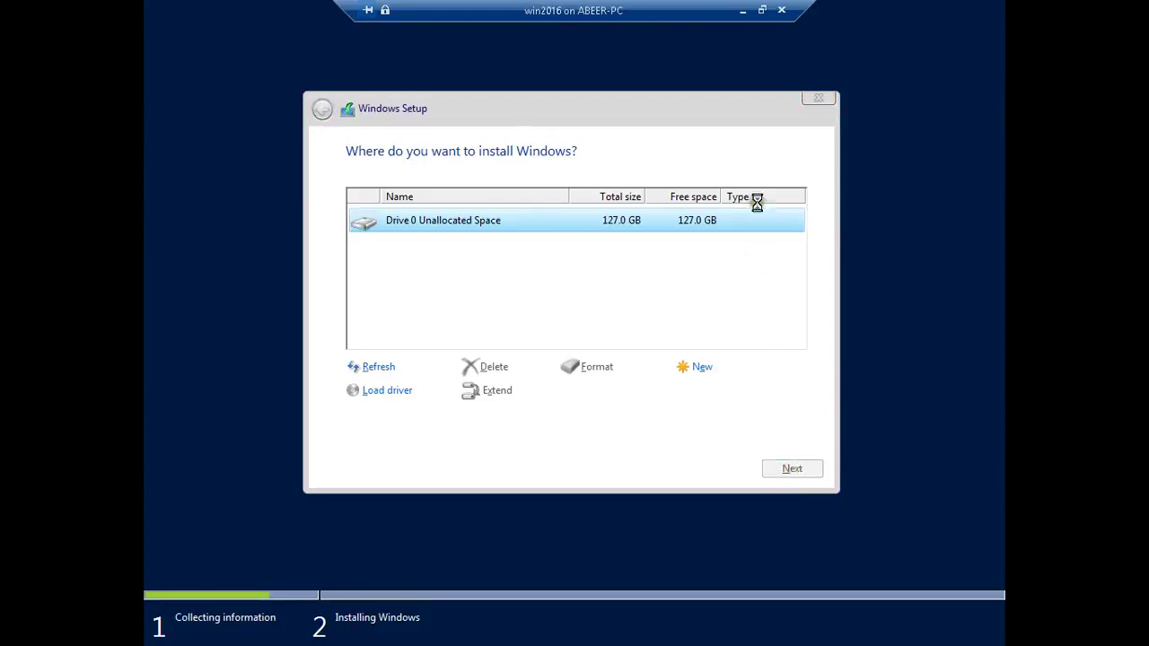
left_click(762, 11)
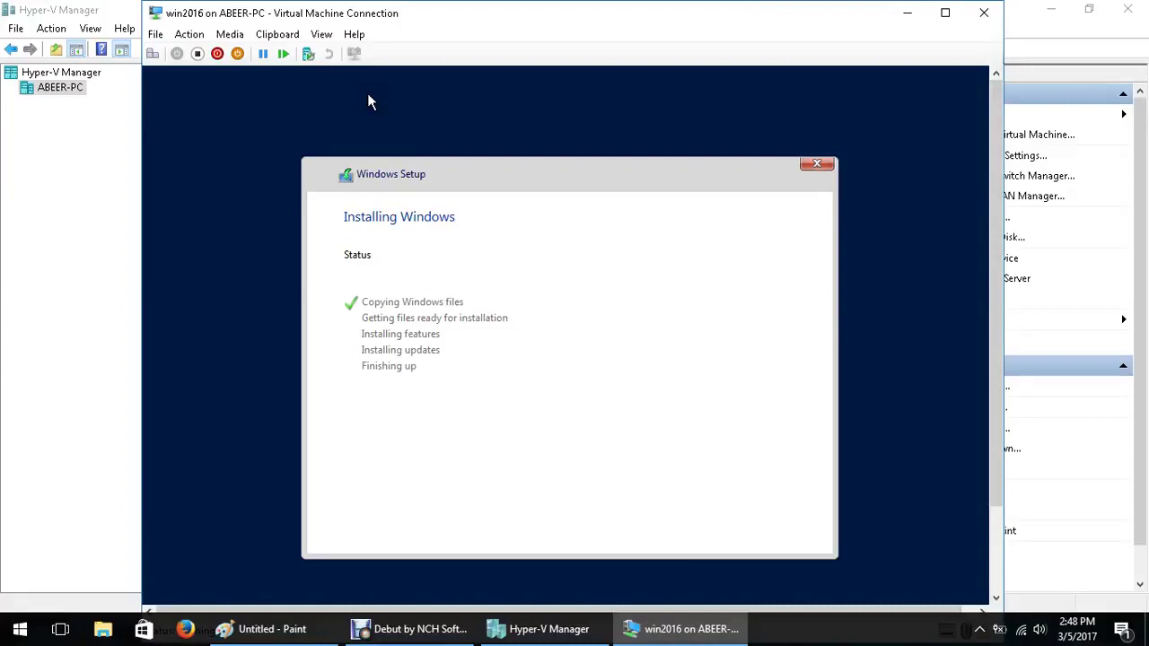
left_click(156, 34)
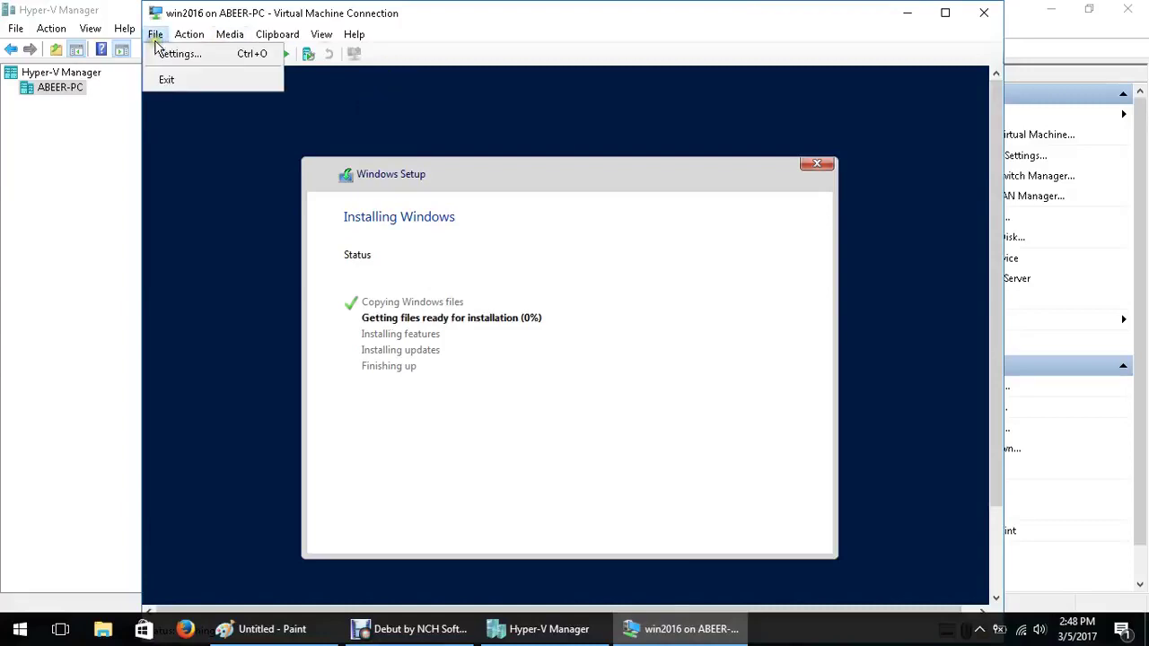
Open the VM's Settings and try adding a hard drive to the SCSI Controller
left_click(169, 53)
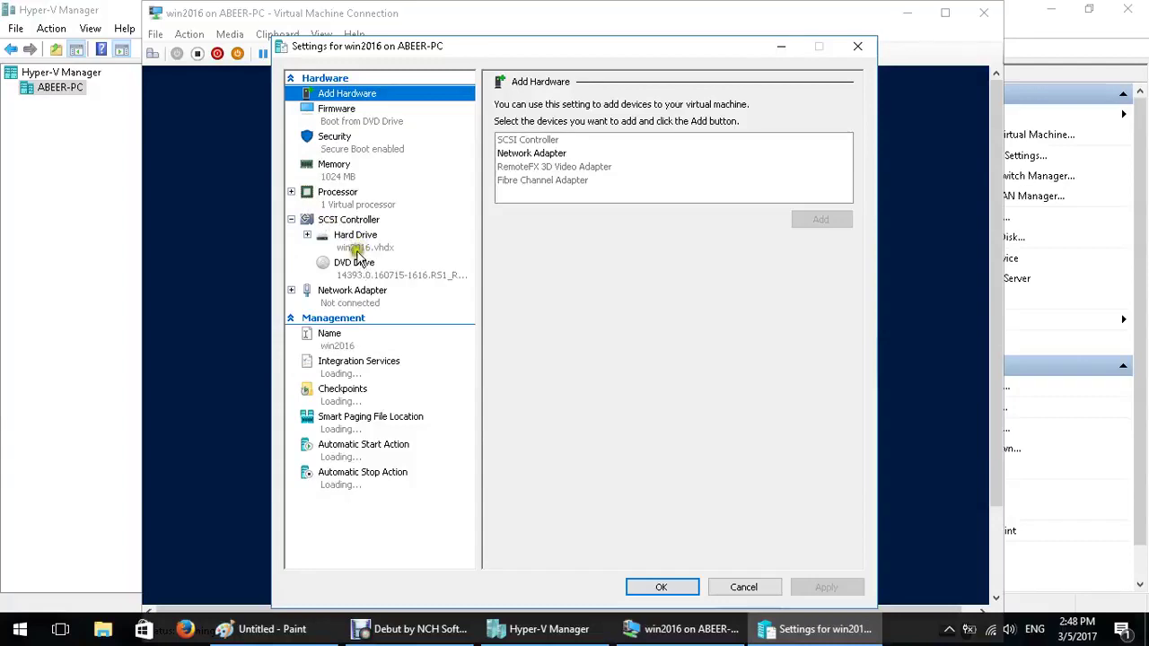
left_click(350, 219)
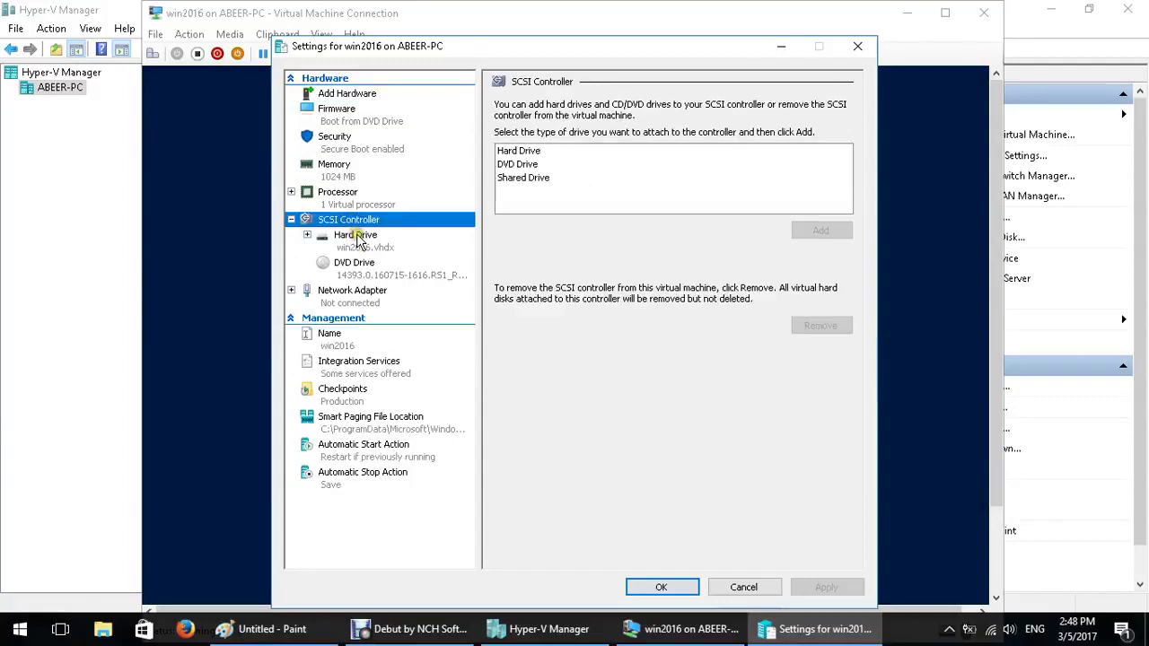
left_click(512, 153)
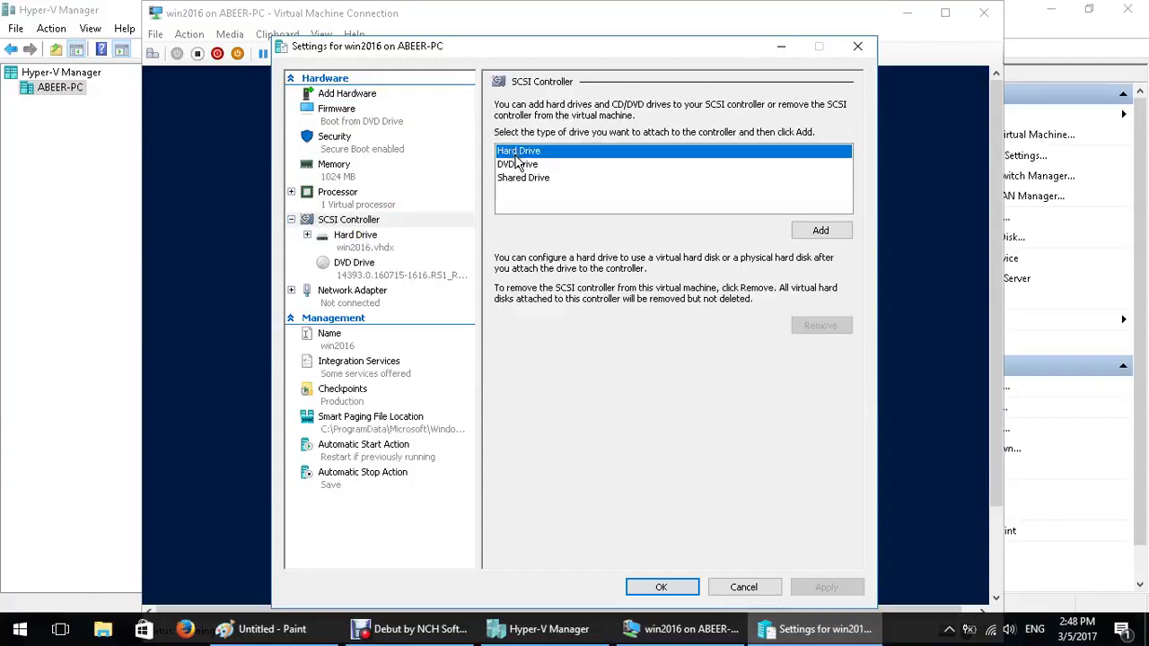
left_click(819, 232)
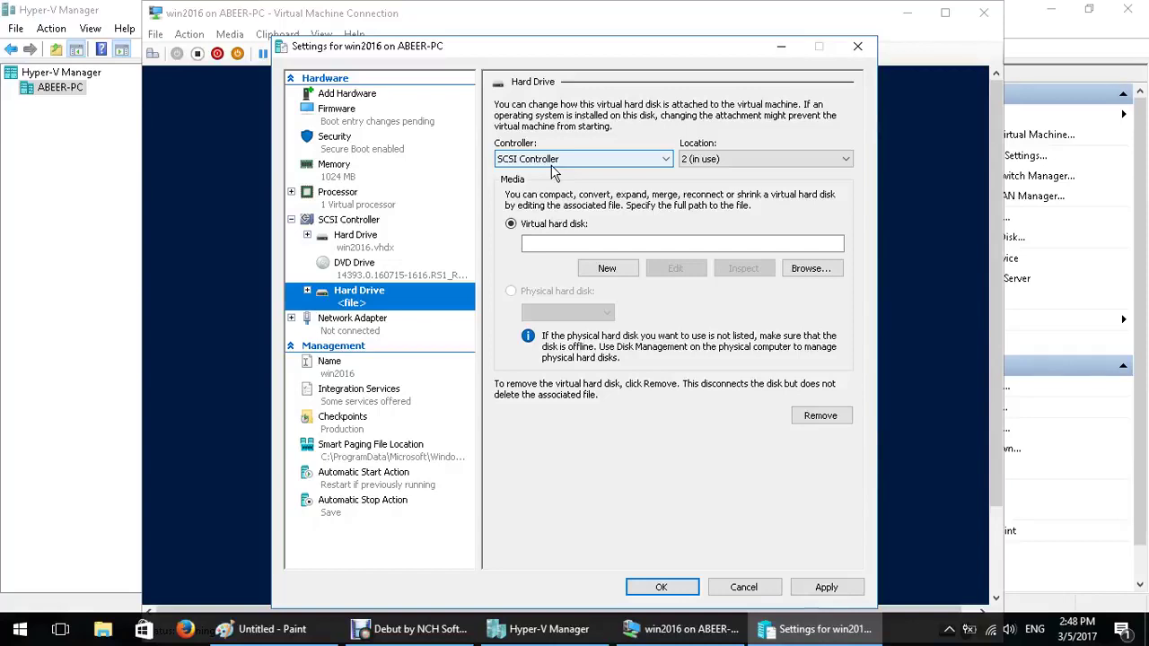
left_click(549, 179)
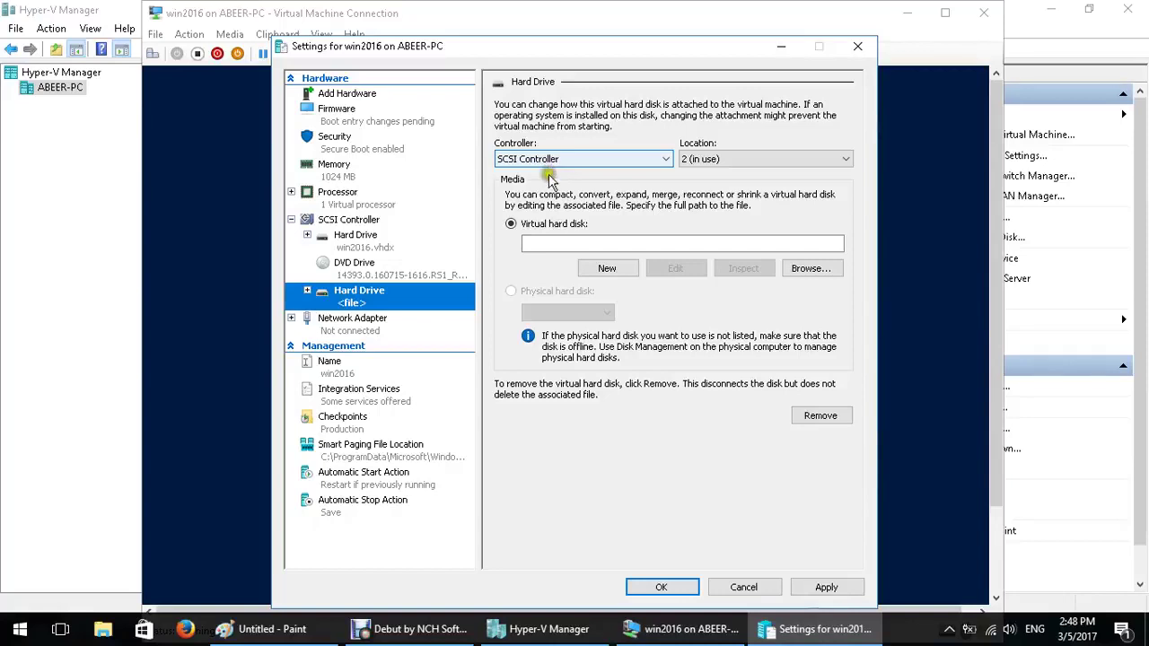
left_click(558, 243)
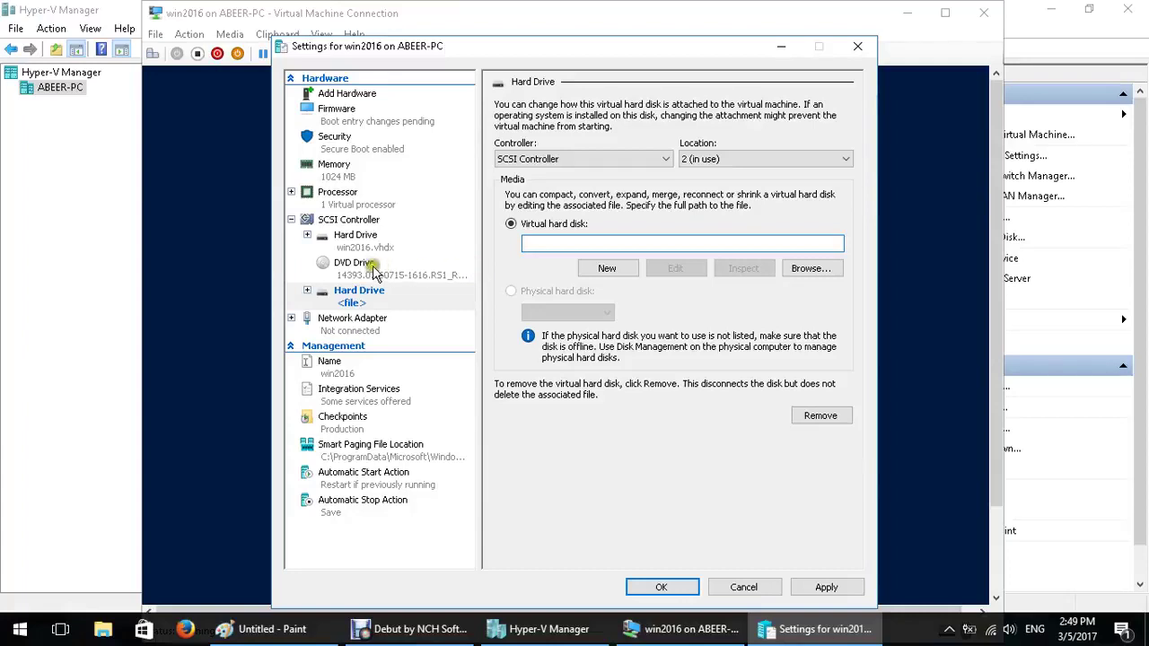
Review the win2016.vhdx hard drive, the not-connected network adapter, and the 512 MB minimum RAM
left_click(352, 237)
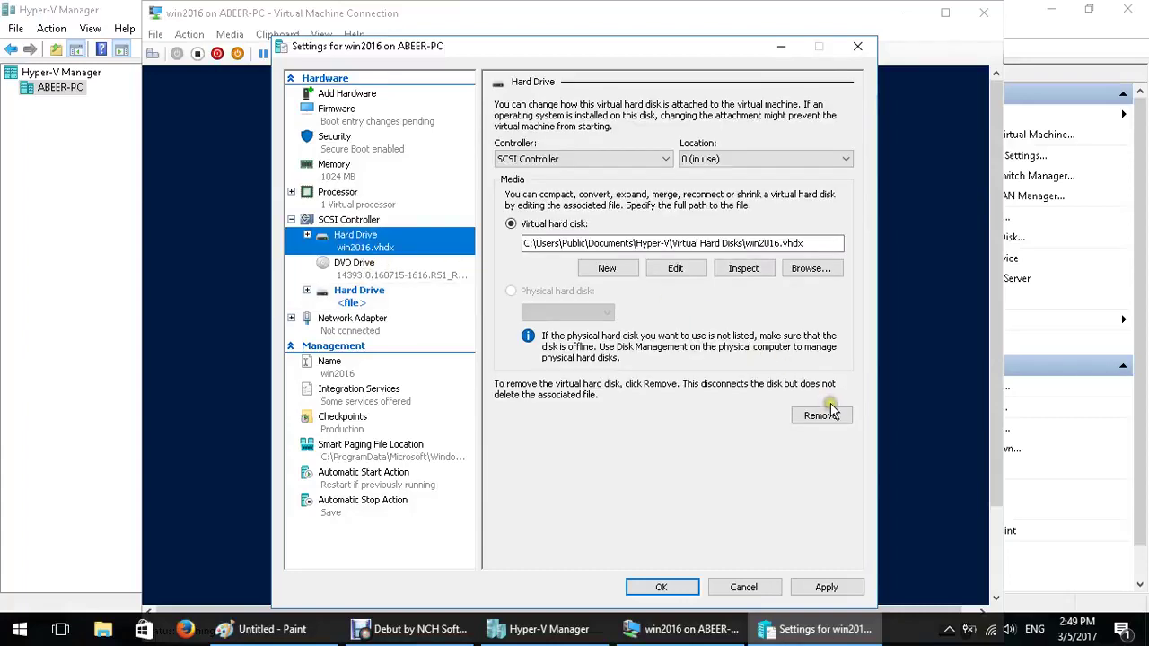
left_click(357, 326)
left_click(611, 139)
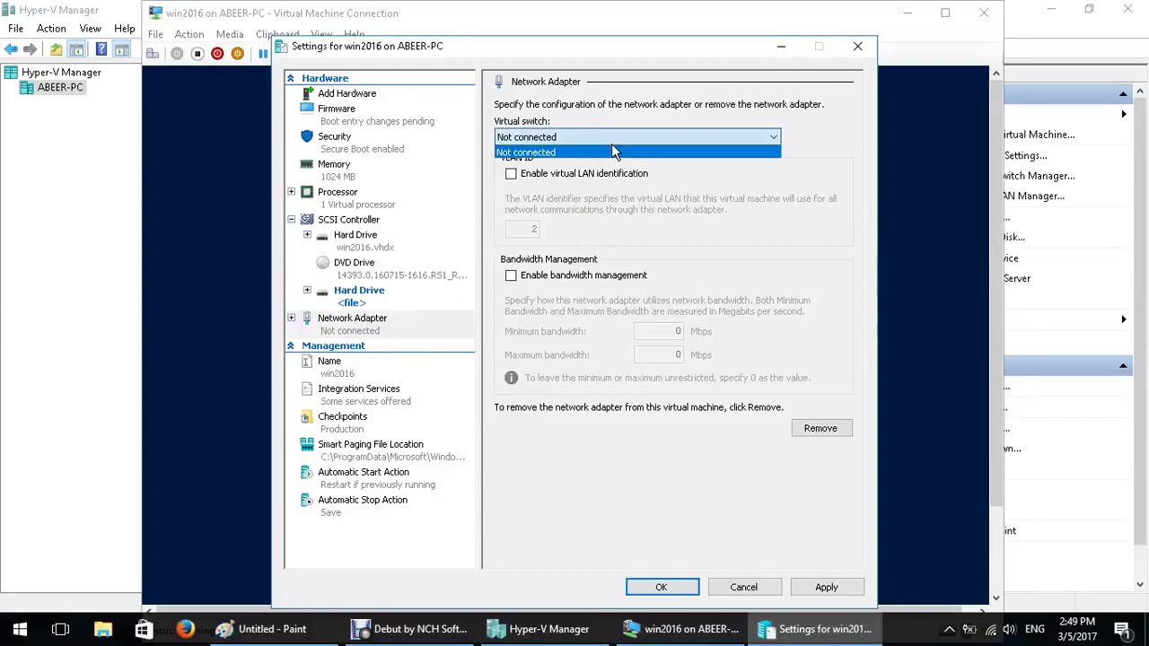
left_click(612, 149)
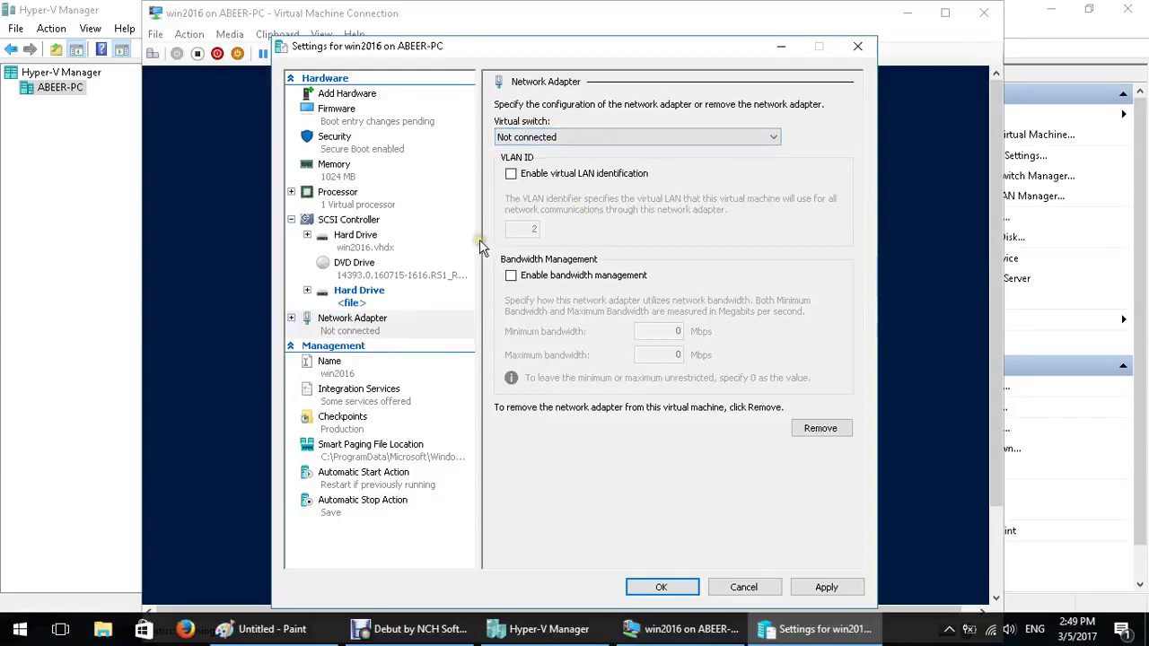
left_click(343, 175)
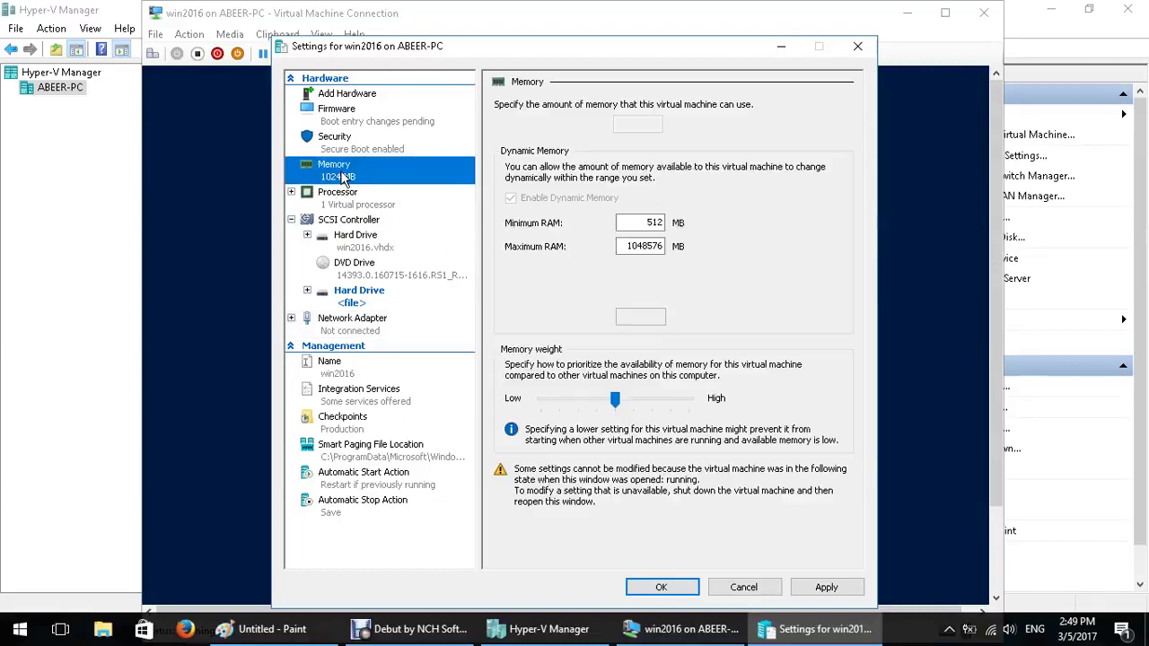
double_click(656, 223)
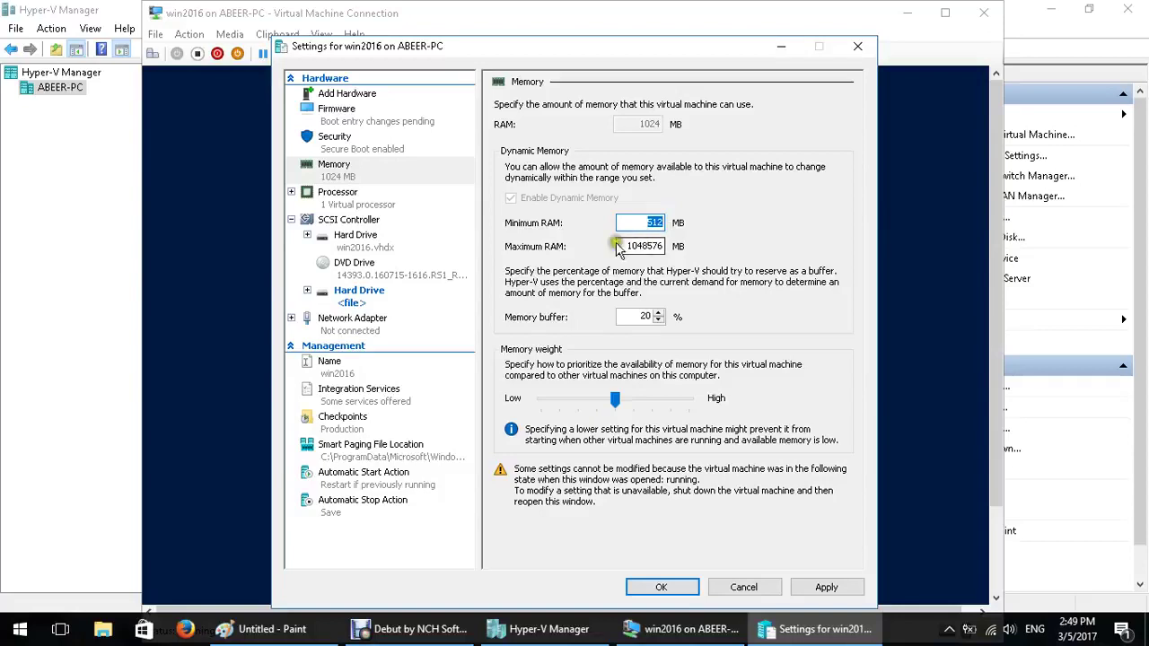
double_click(643, 246)
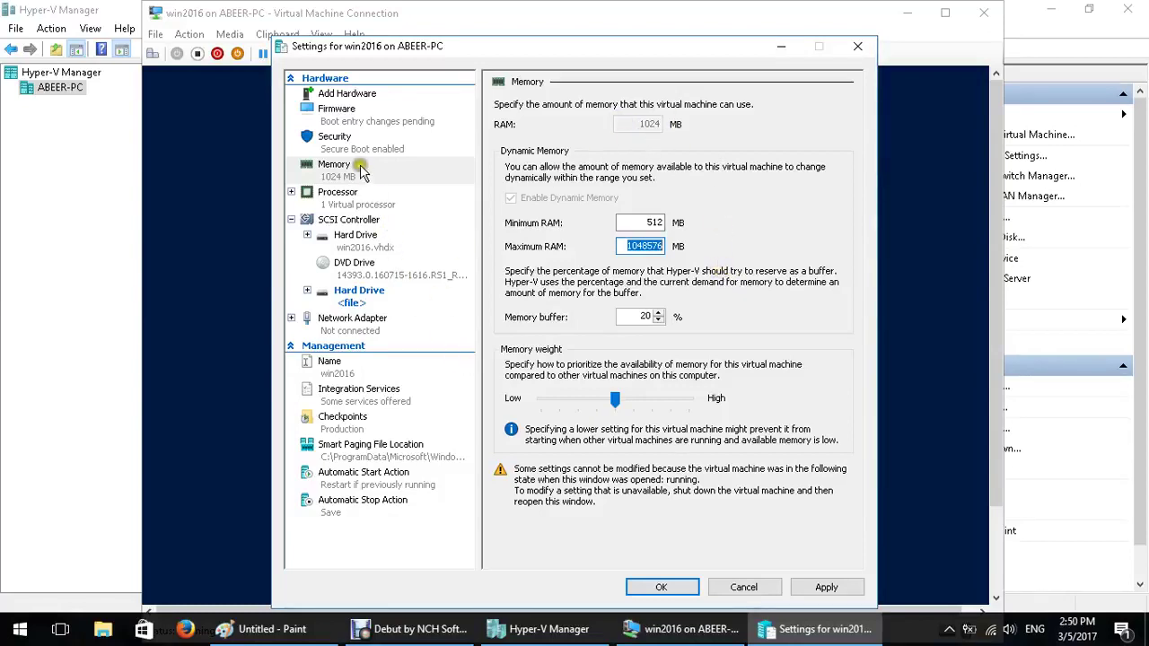
Check the firmware boot order and Add Hardware page, cancel the settings, and pause the recording
left_click(354, 112)
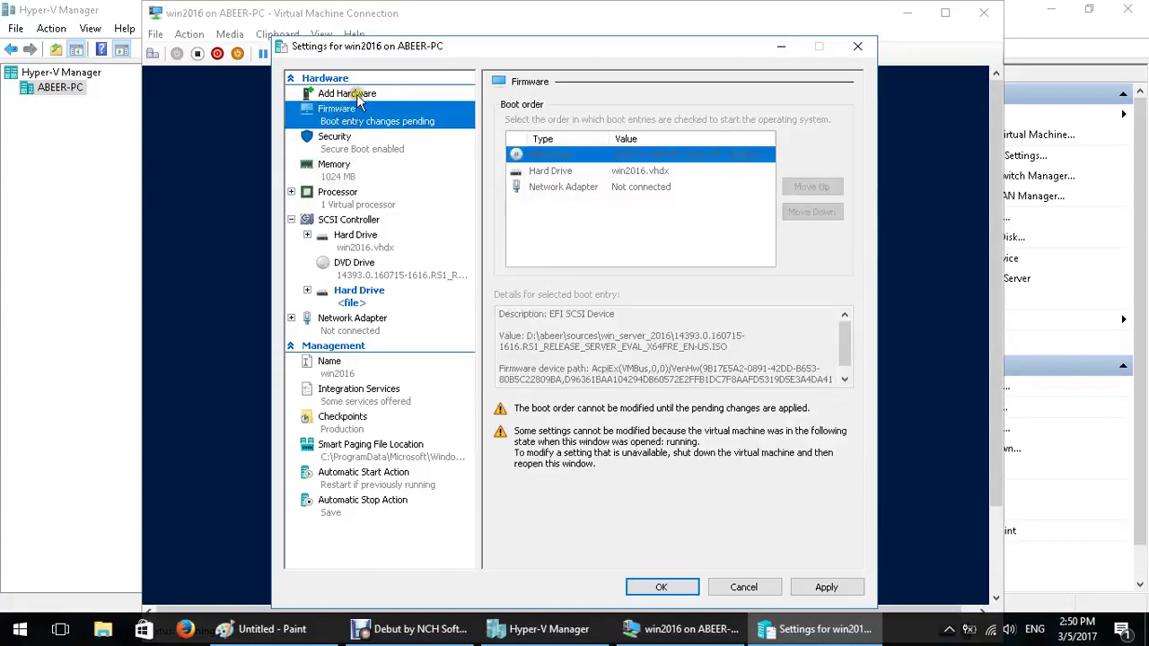
left_click(356, 95)
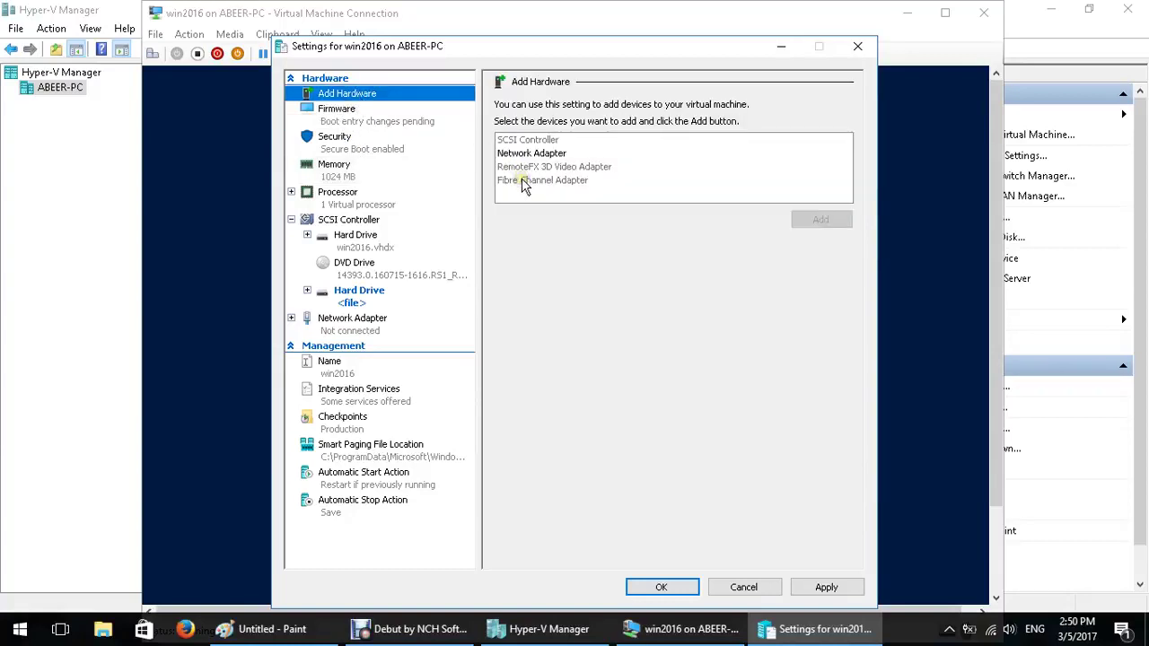
left_click(532, 154)
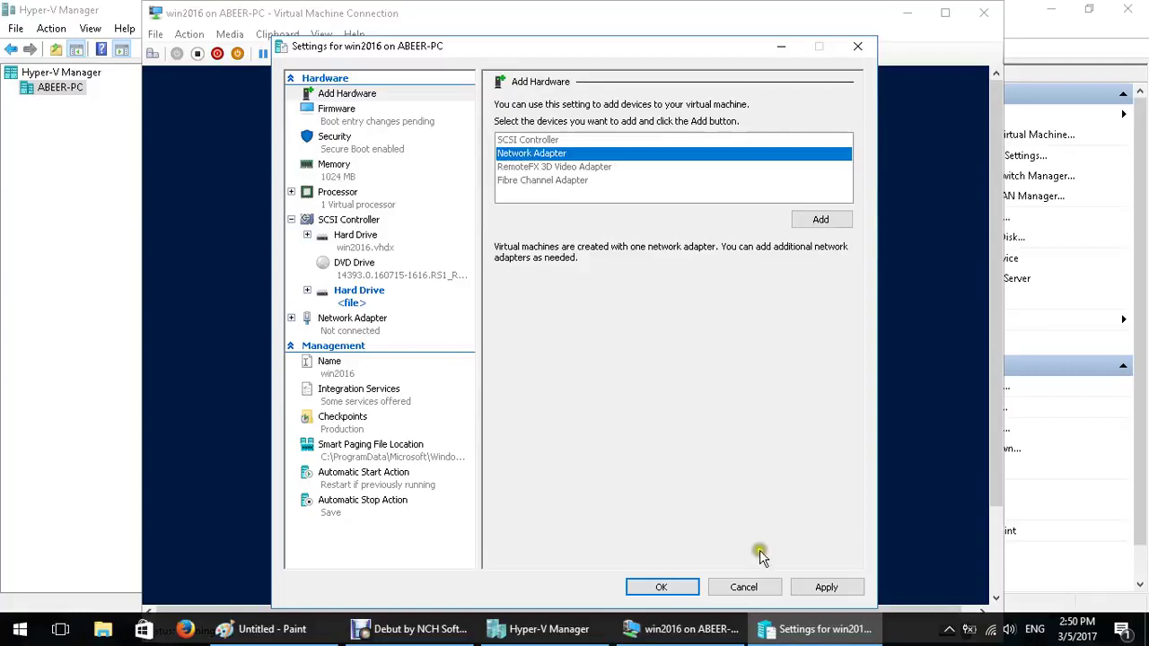
left_click(744, 587)
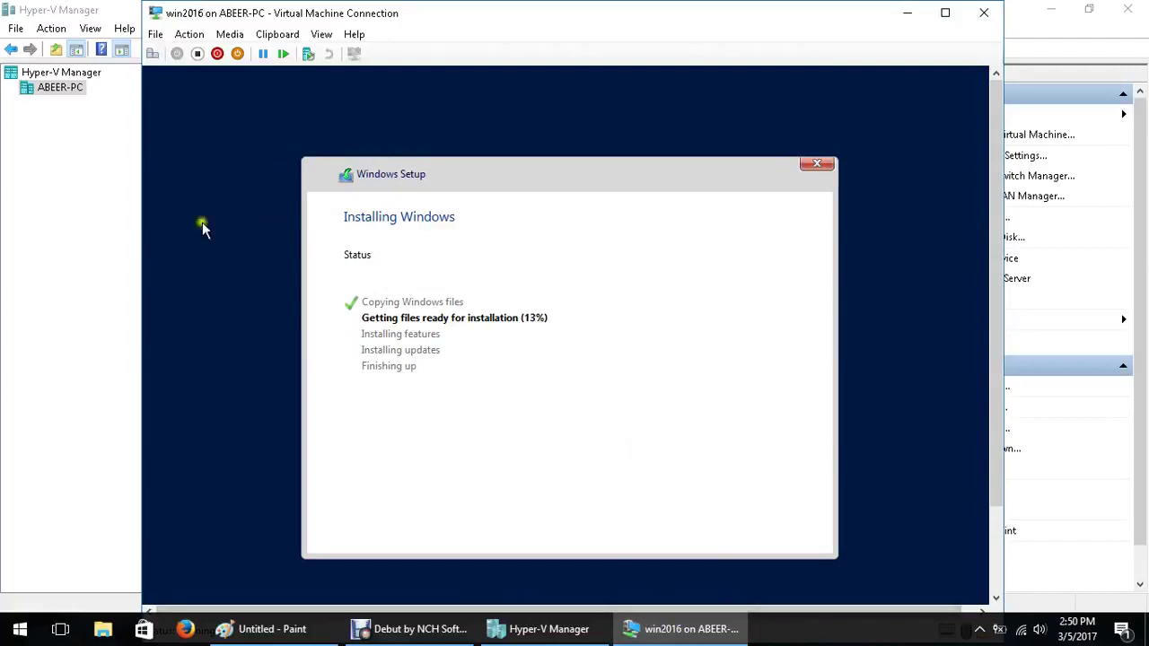
left_click(445, 635)
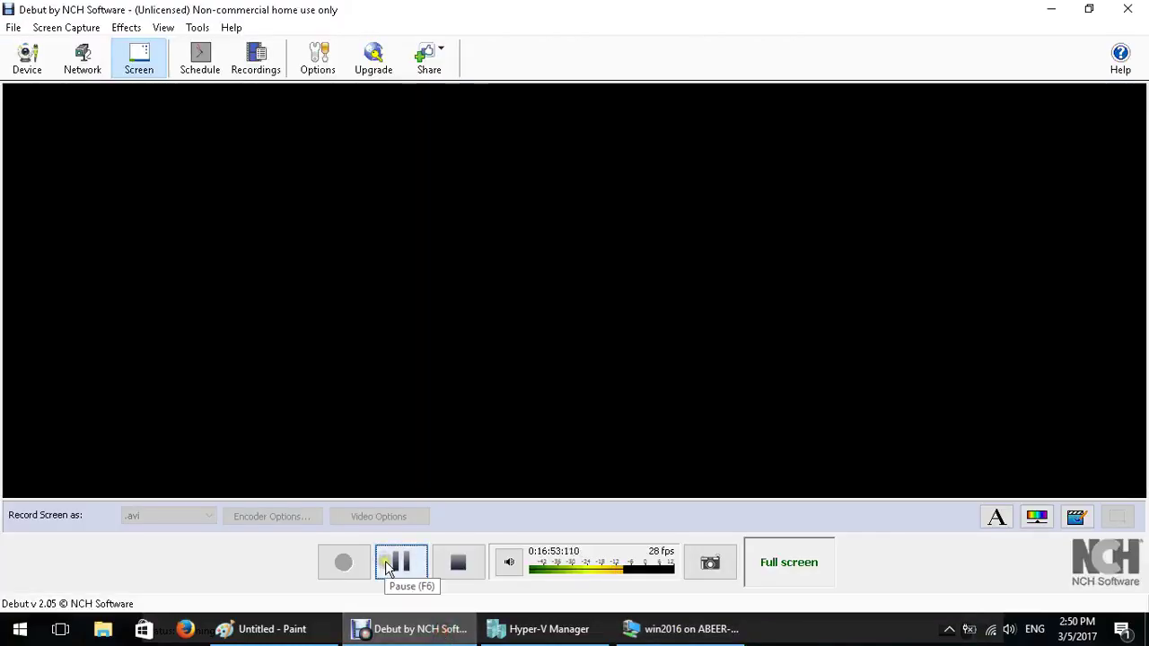
left_click(398, 559)
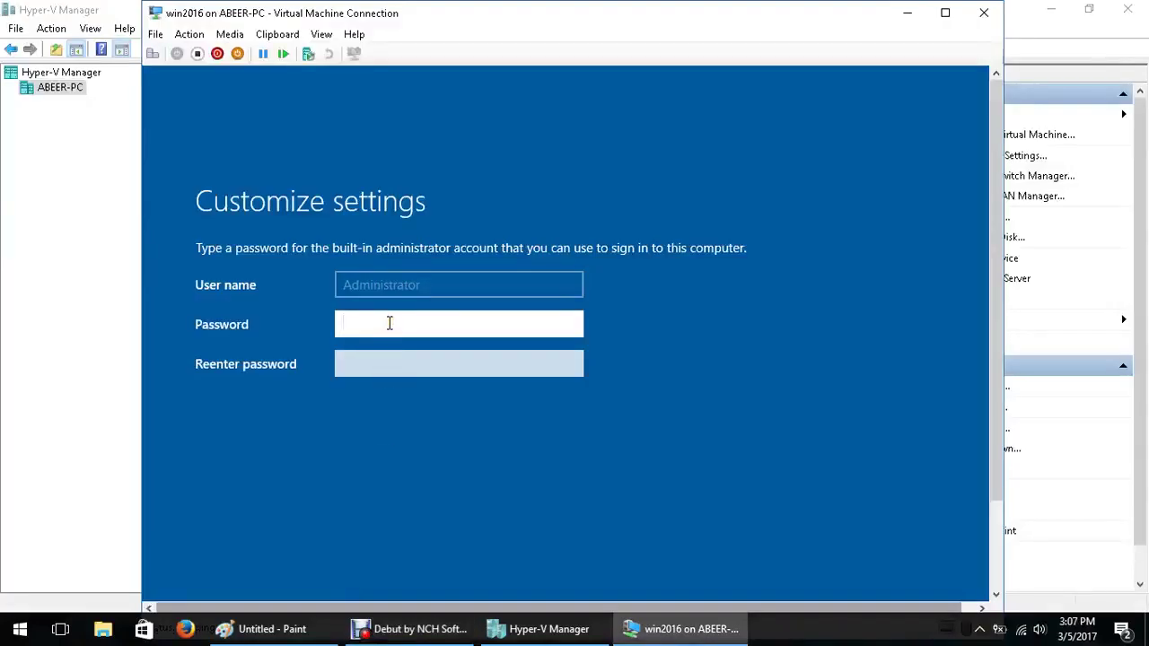
Enter the built-in Administrator password, re-enter it to confirm, and submit
type("P")
key("Tab")
type("P@ssw0r")
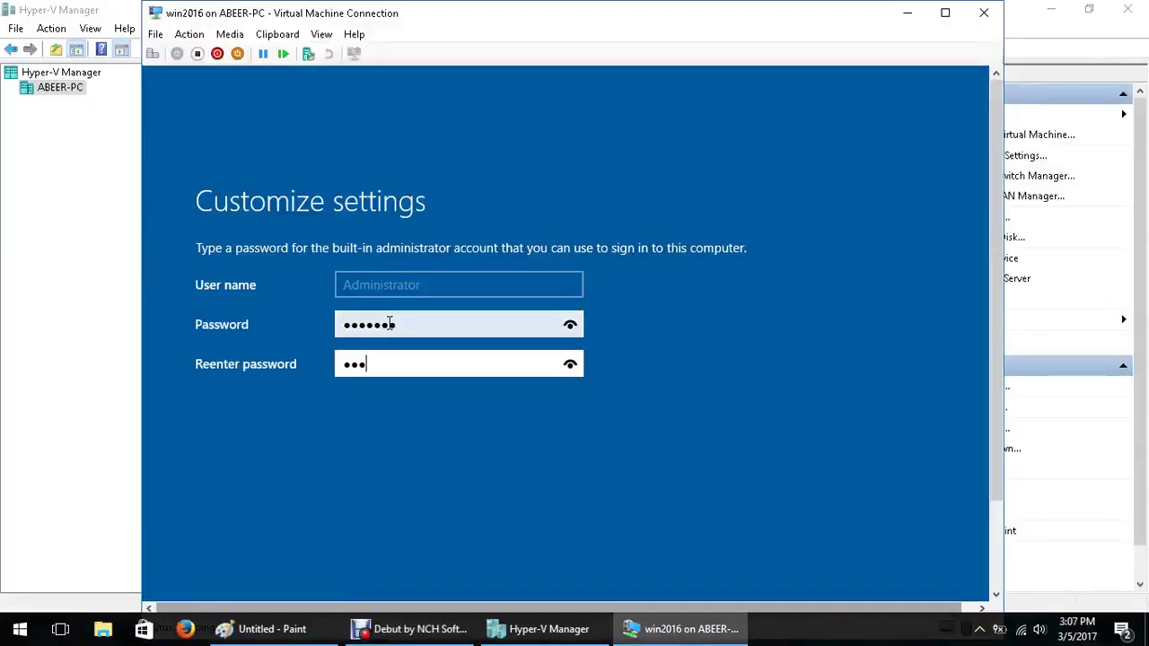
key("Return")
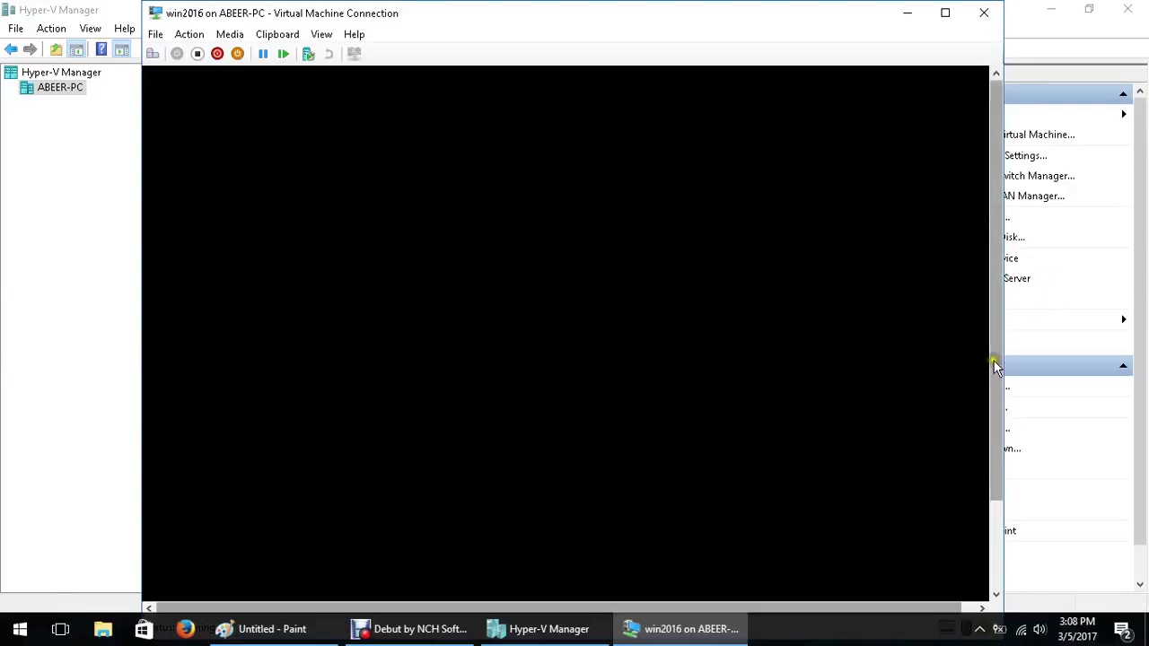
Wait for win2016 to finish finalizing settings and reach the Windows Server 2016 lock screen
scroll(994, 366, "down", 2)
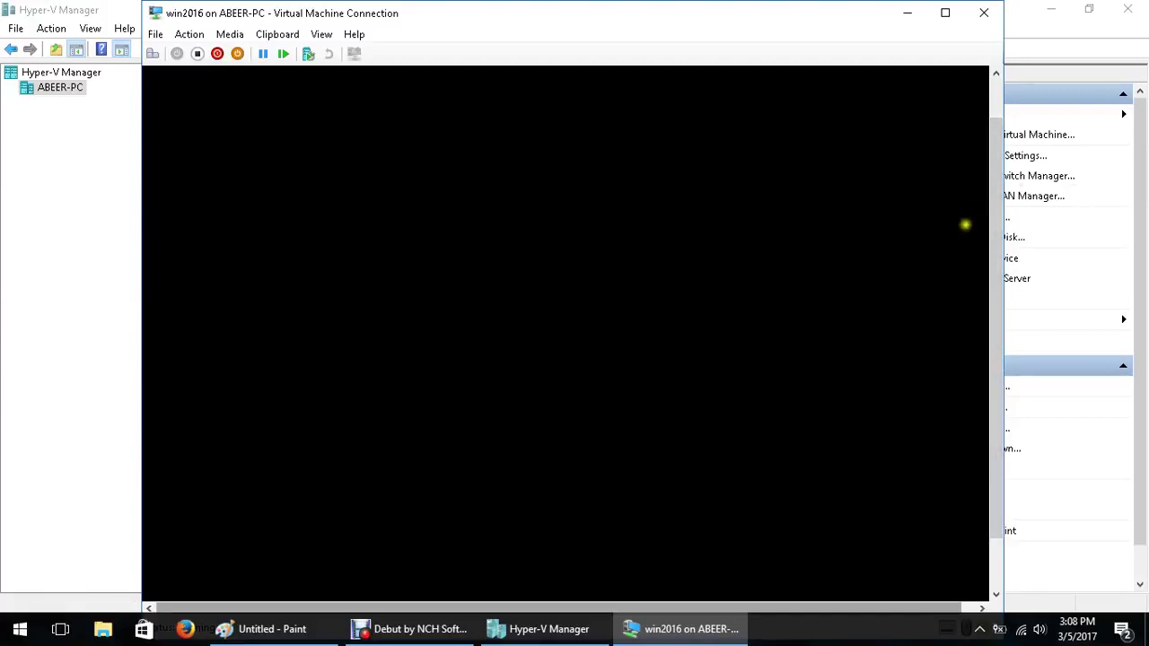
scroll(993, 228, "up", 2)
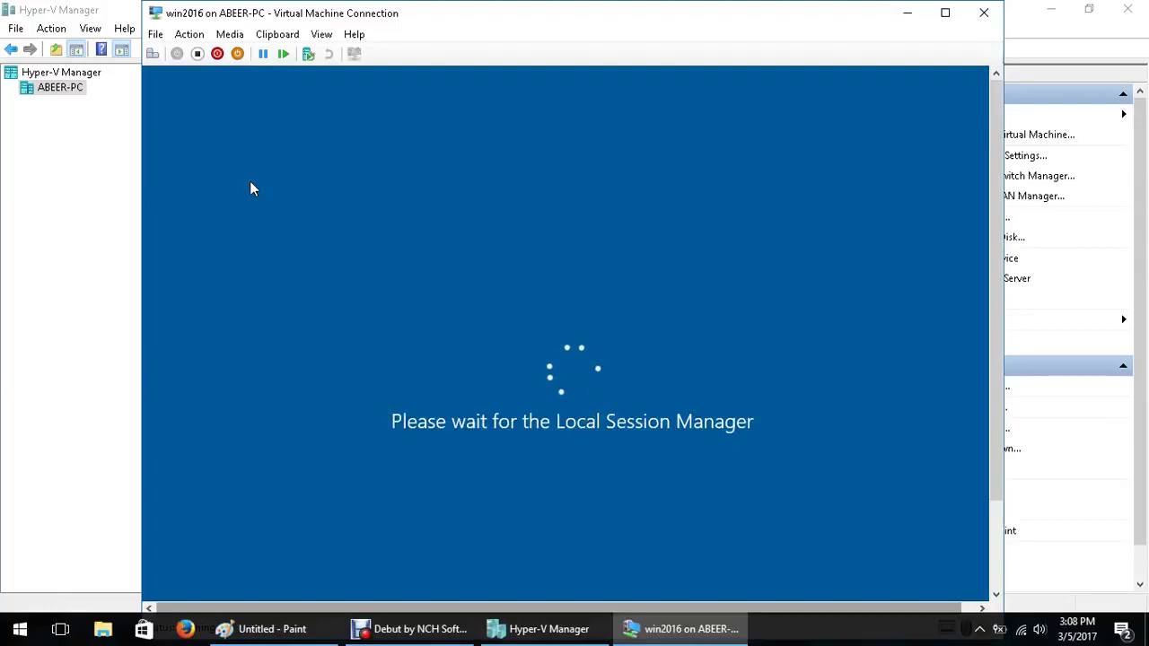
left_click(250, 180)
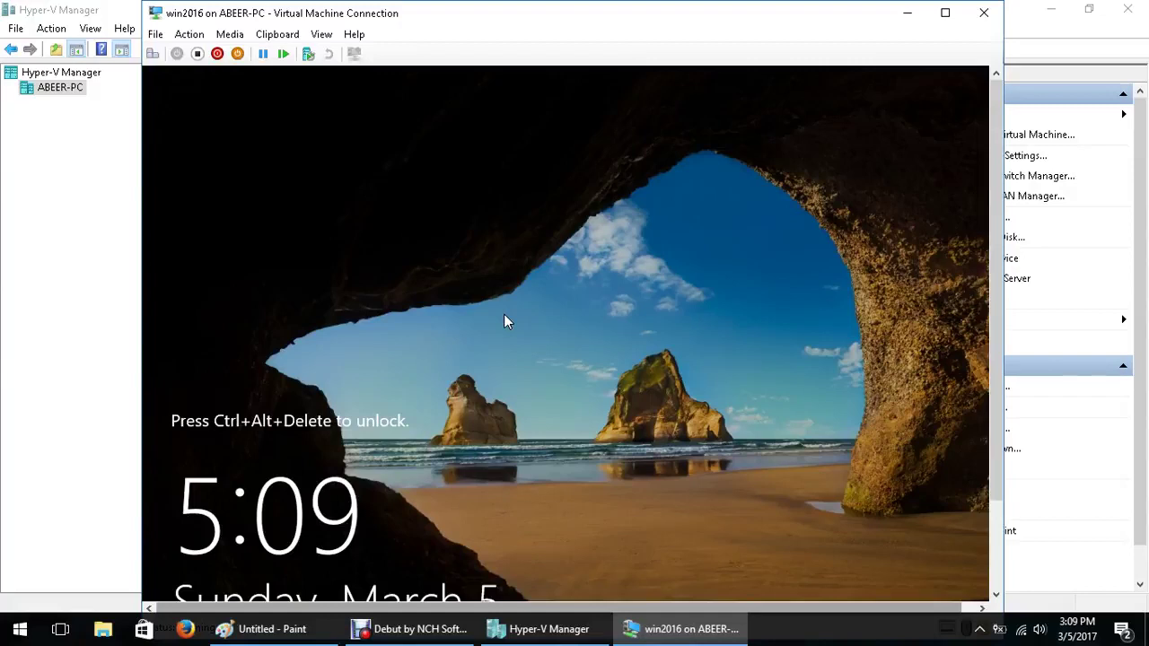
Unlock the win2016 VM, minimize Hyper-V Manager, and shift the VM window right
left_click(154, 56)
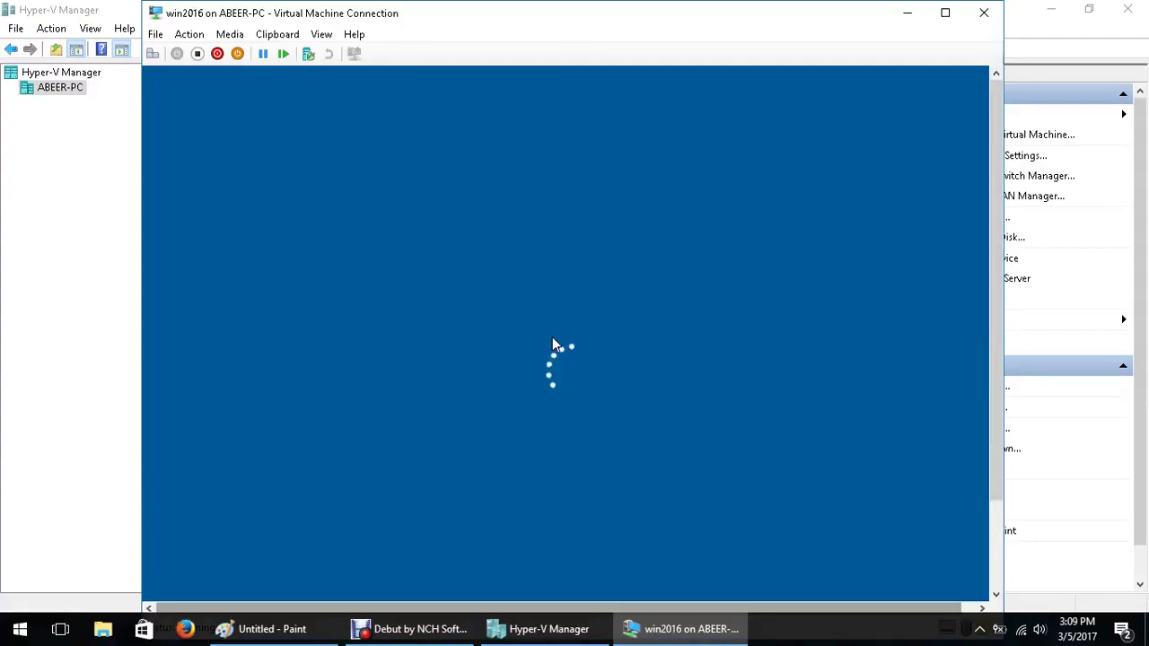
left_click(1050, 10)
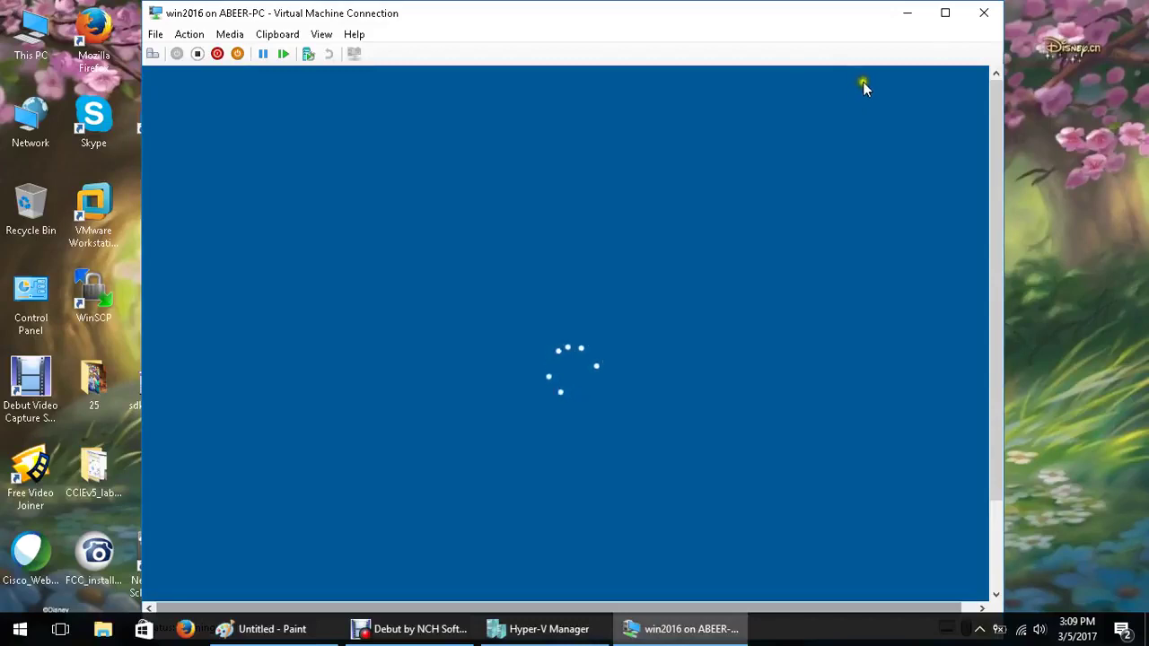
left_click_drag(705, 12, 798, 12)
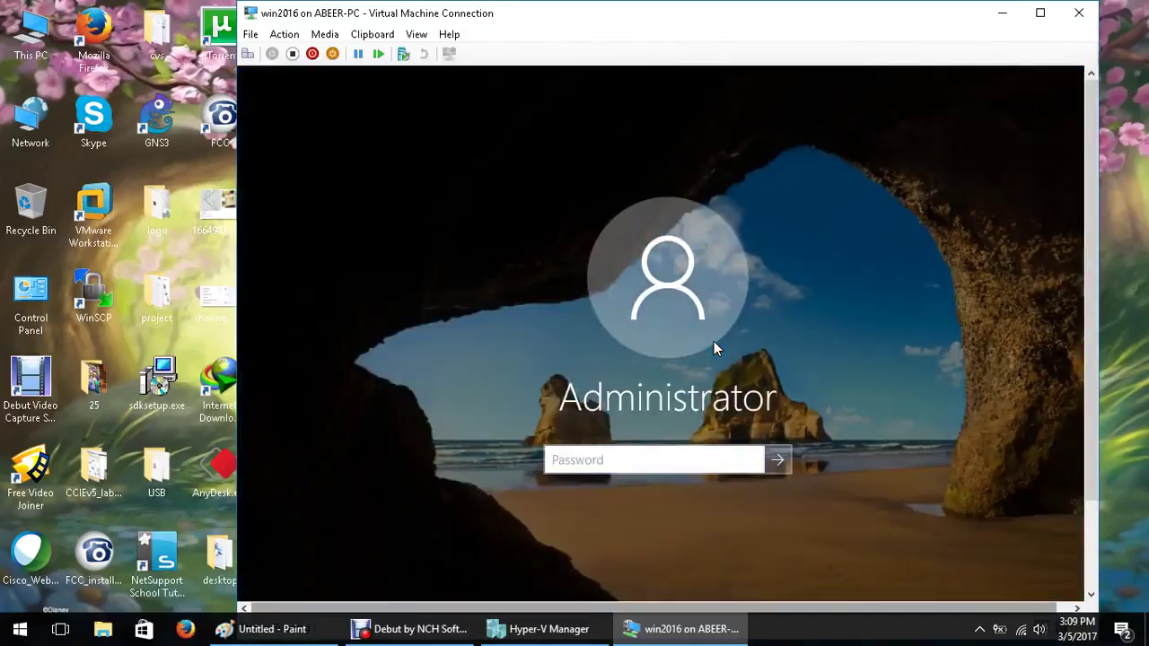
Sign in to the guest as Administrator with the account password
left_click(606, 466)
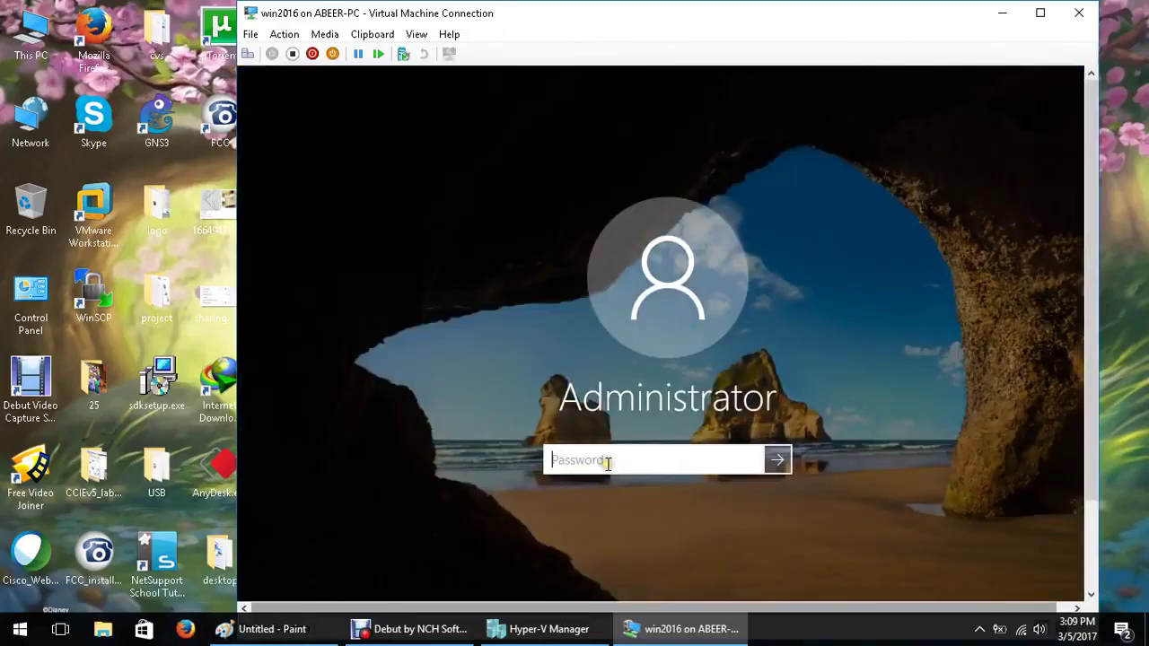
type("*******")
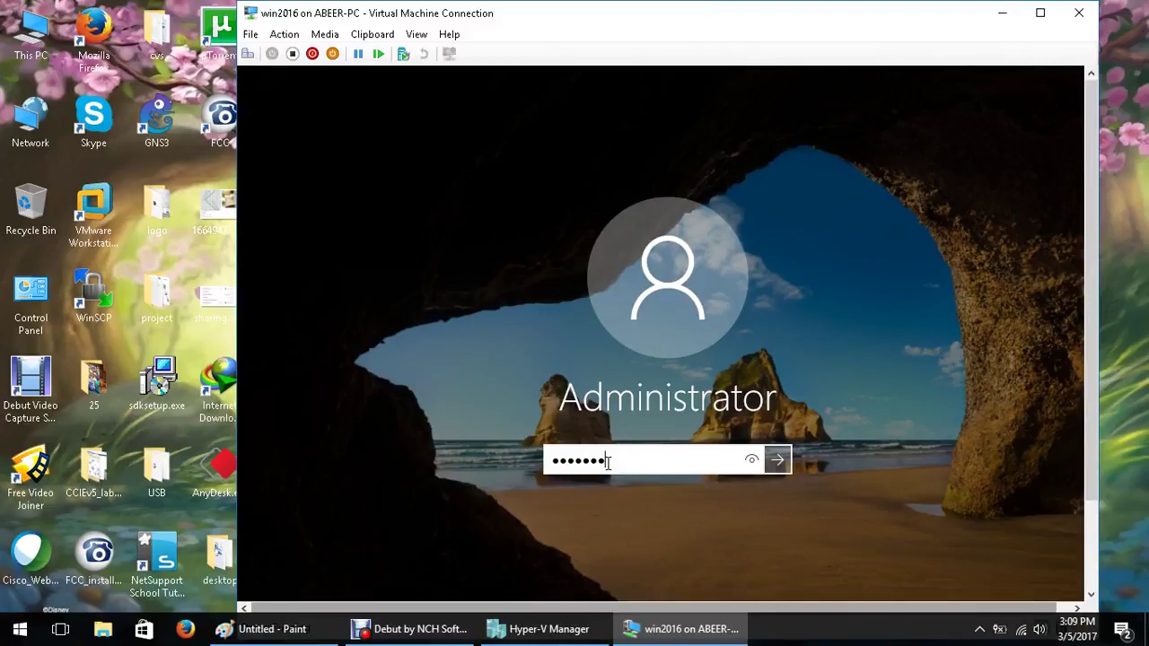
key("Return")
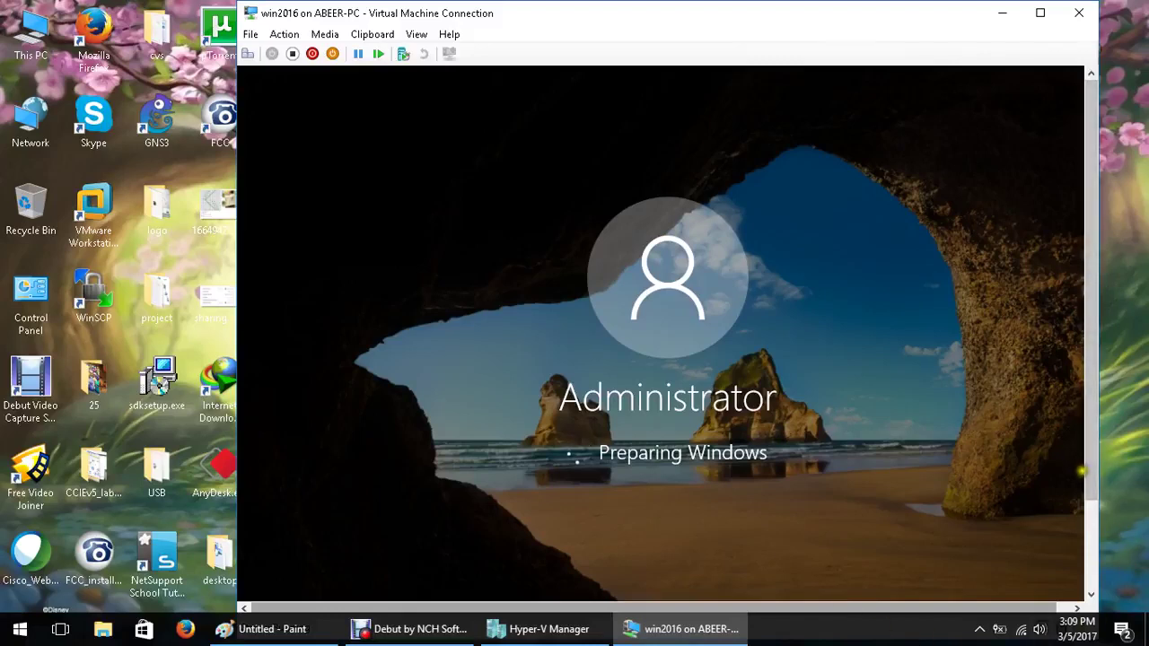
left_click_drag(1088, 477, 1101, 553)
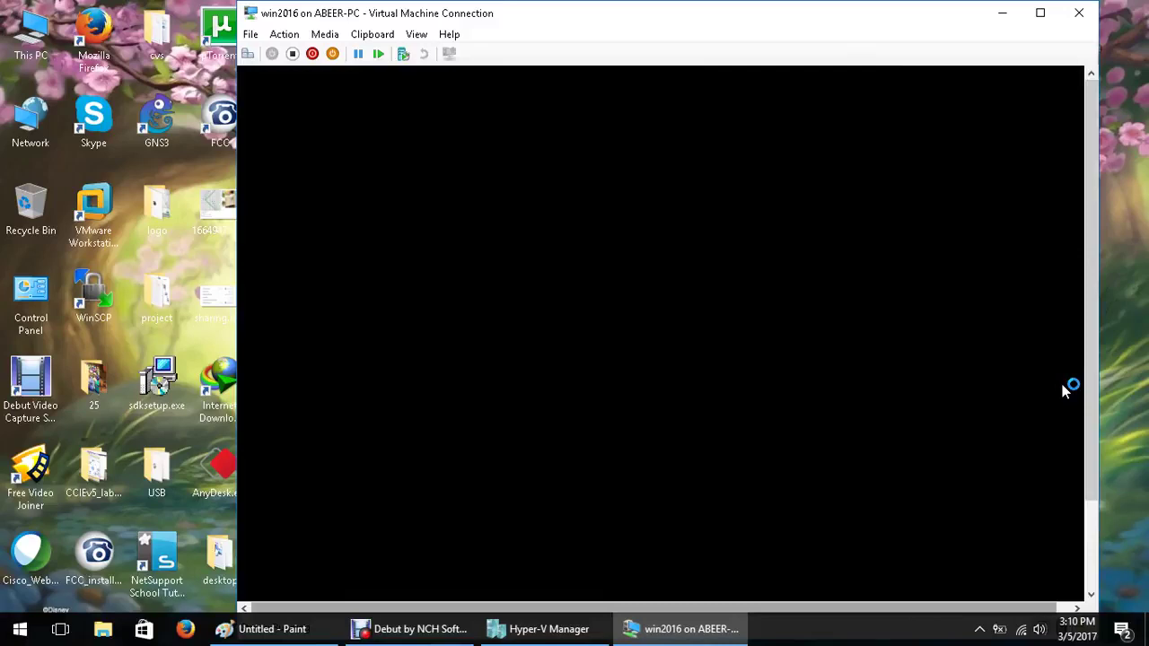
Refresh the host desktop and open File Explorer
right_click(919, 151)
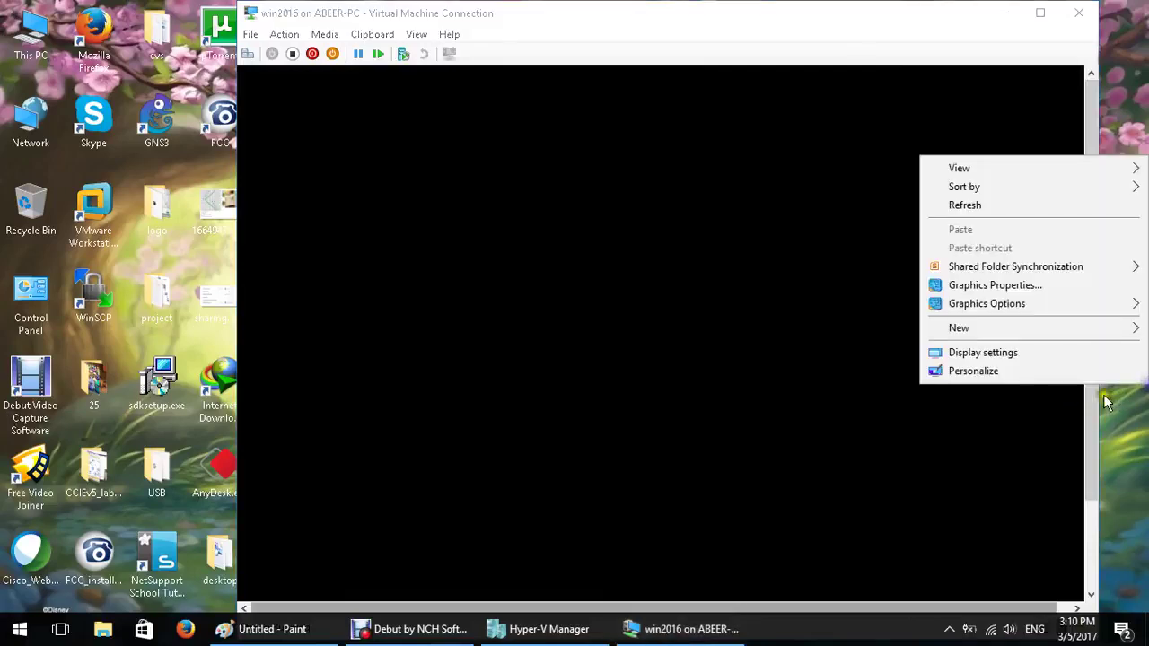
left_click(1013, 213)
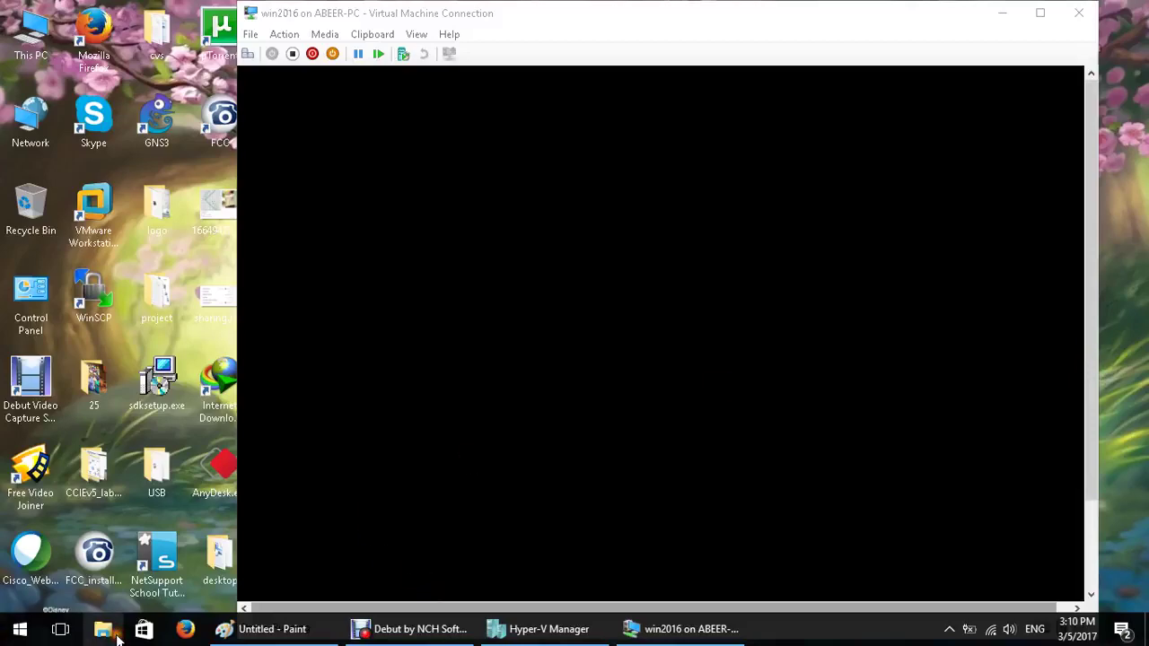
left_click(102, 629)
Open hyper-v.txt from D:\mcse2016\my_labs in Notepad
left_click(101, 387)
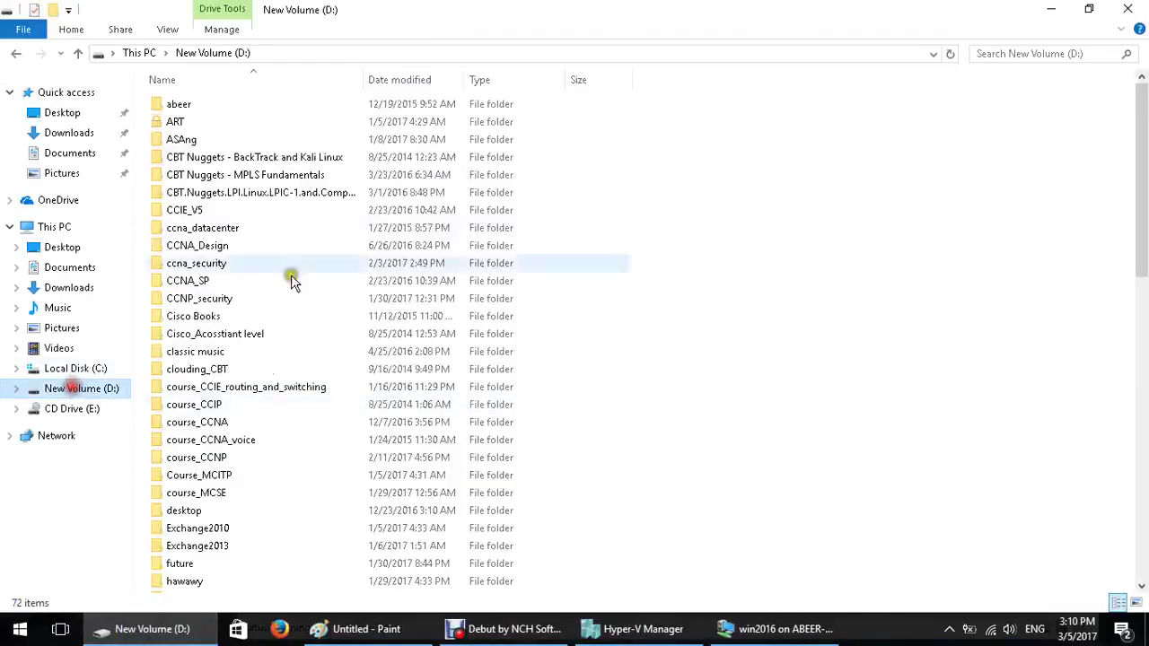
scroll(359, 431, "down", 2)
scroll(319, 465, "down", 2)
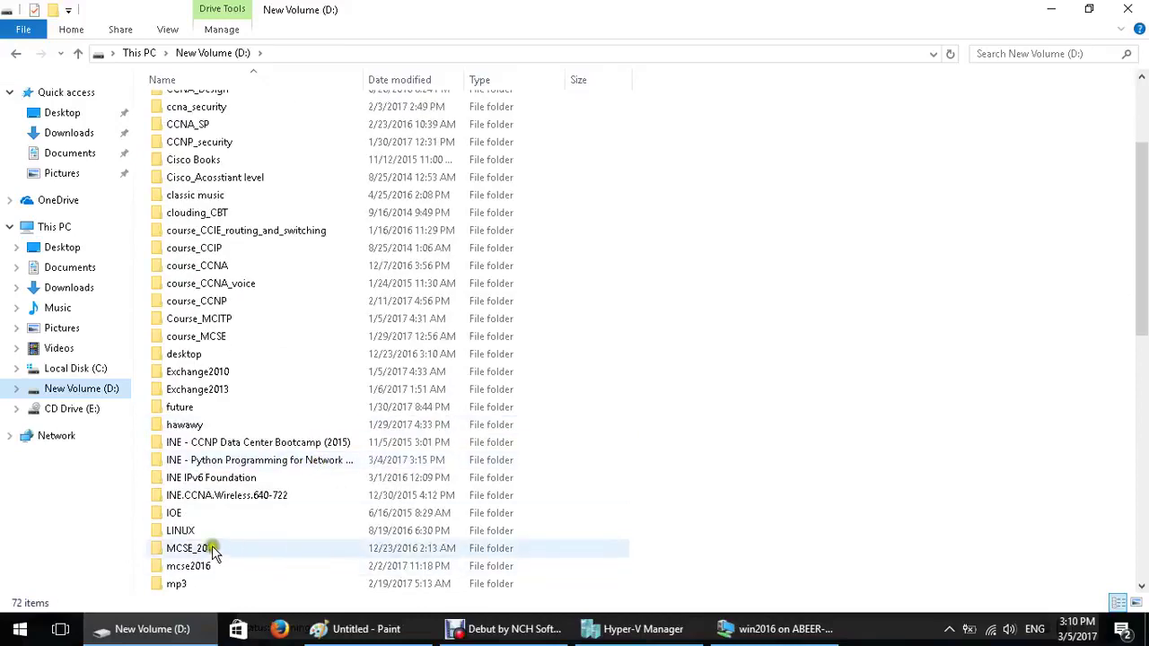
double_click(220, 568)
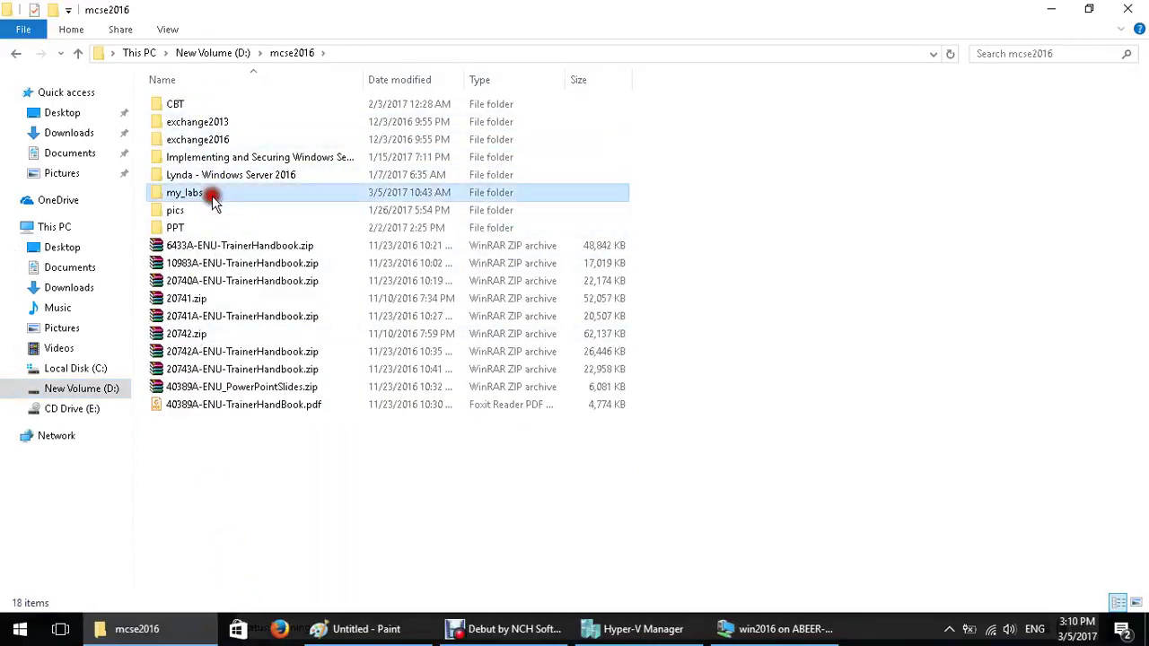
double_click(208, 192)
double_click(199, 141)
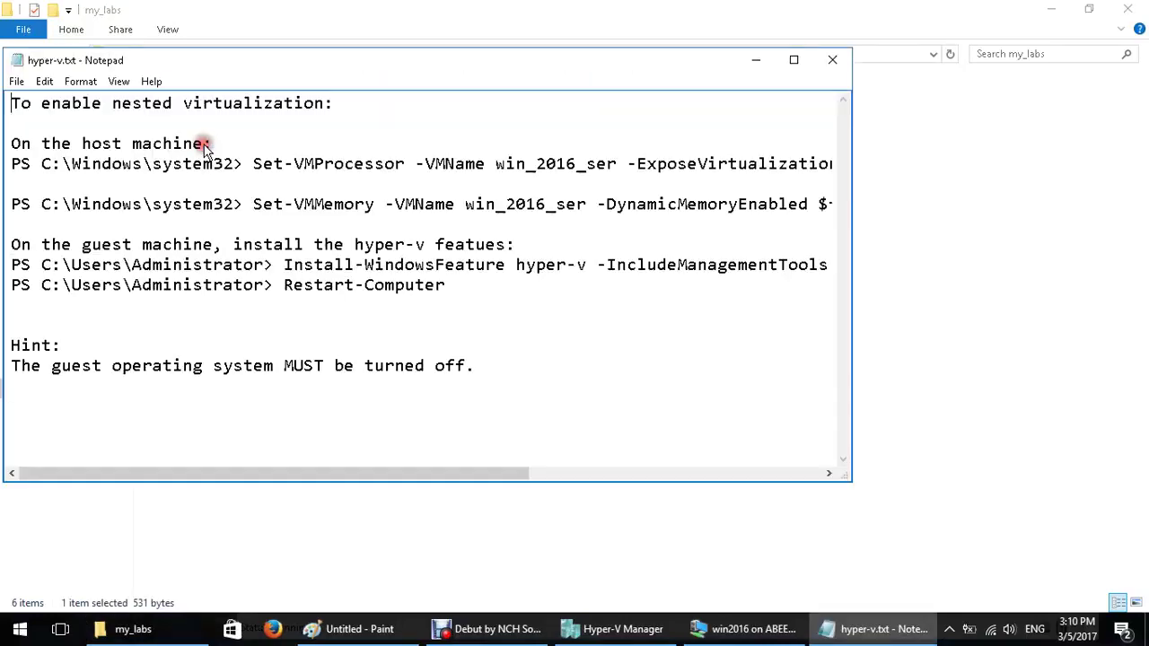
Maximize the notes, then minimize Notepad and File Explorer to reveal the VM
left_click(793, 60)
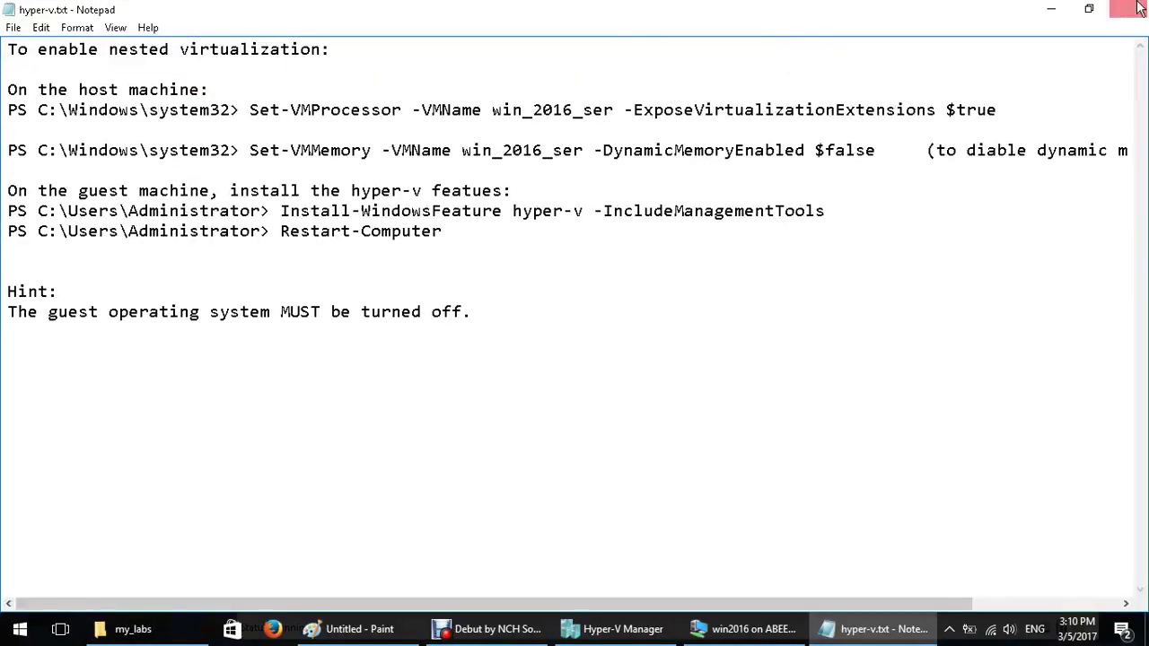
left_click(1060, 8)
left_click(1052, 9)
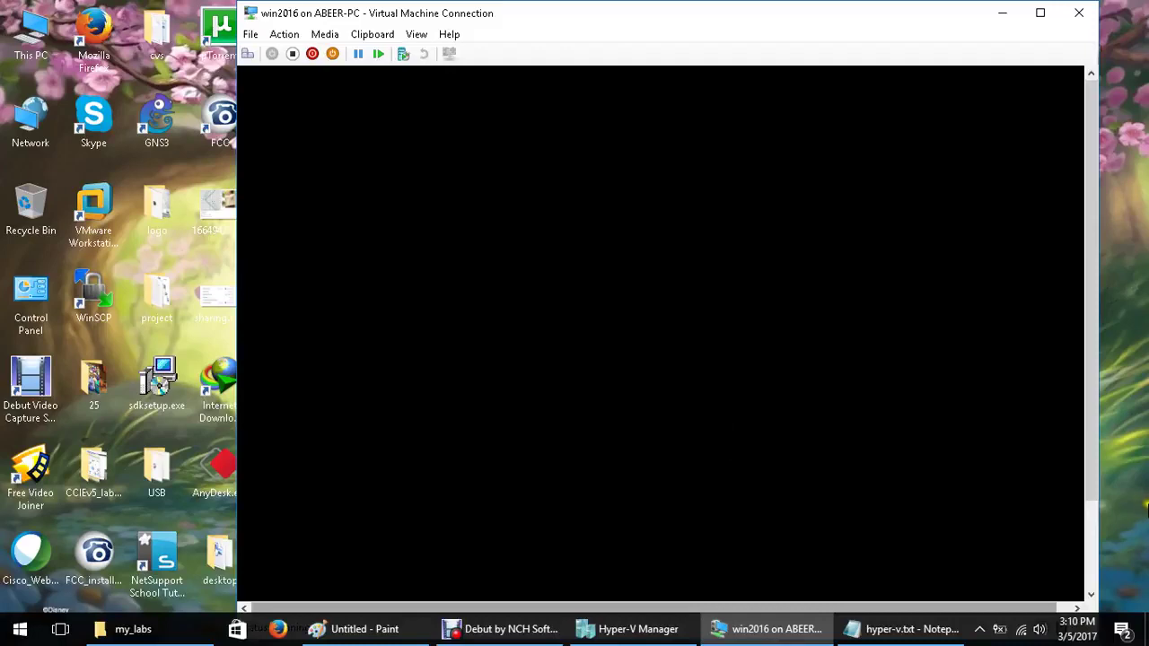
Open and close the guest's Action Center while the desktop finishes loading
left_click_drag(1087, 458, 1096, 550)
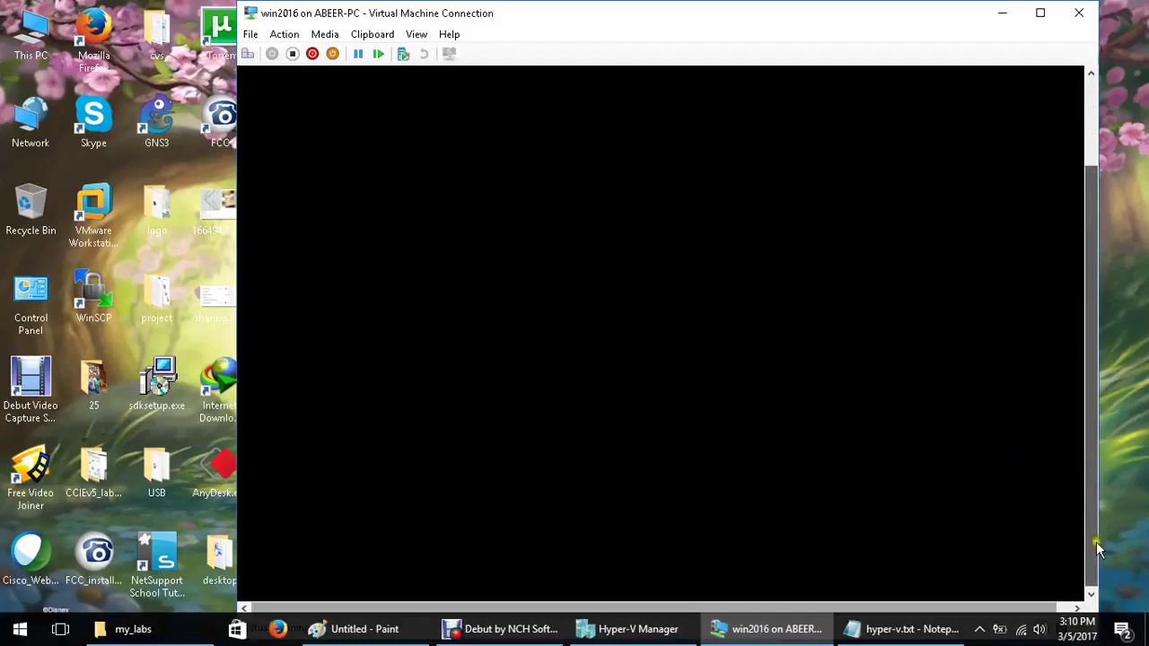
left_click(1129, 633)
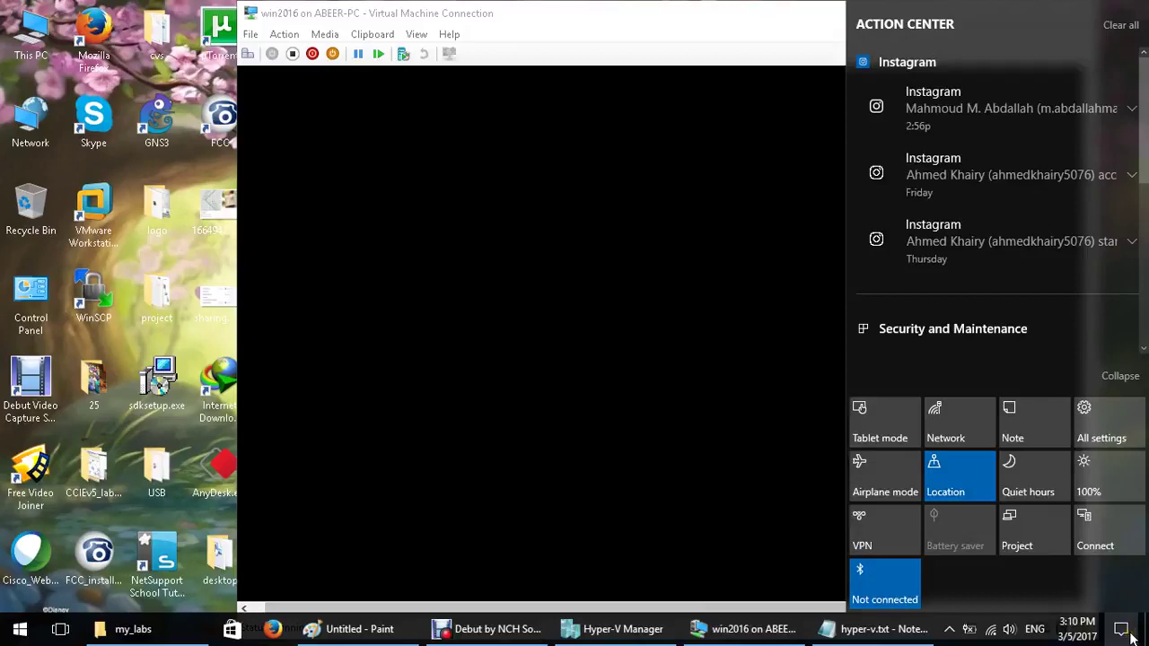
left_click(811, 601)
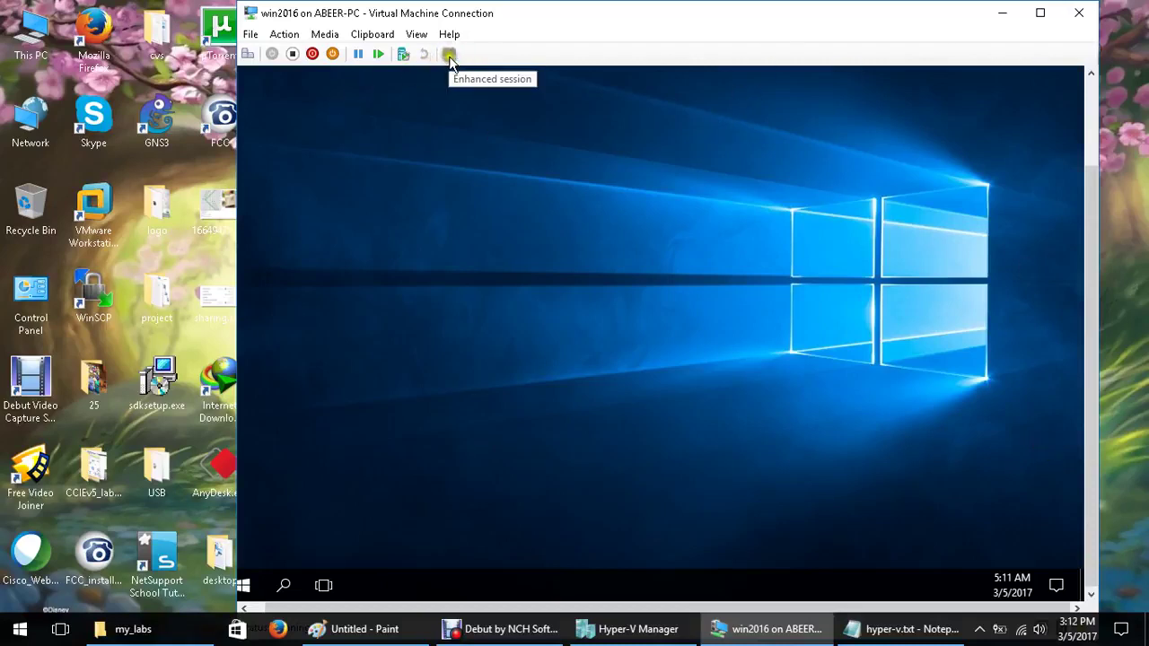
Refresh the host desktop and scroll the VM view while Server Manager launches
right_click(1131, 252)
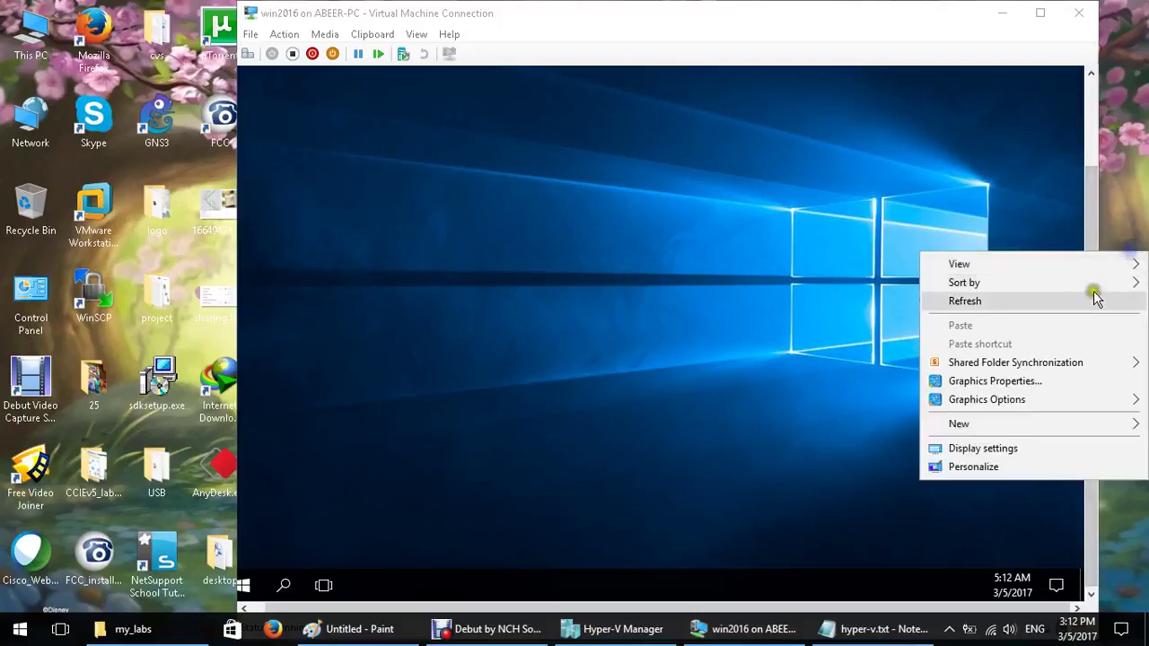
left_click(1095, 298)
left_click_drag(1090, 288, 1091, 243)
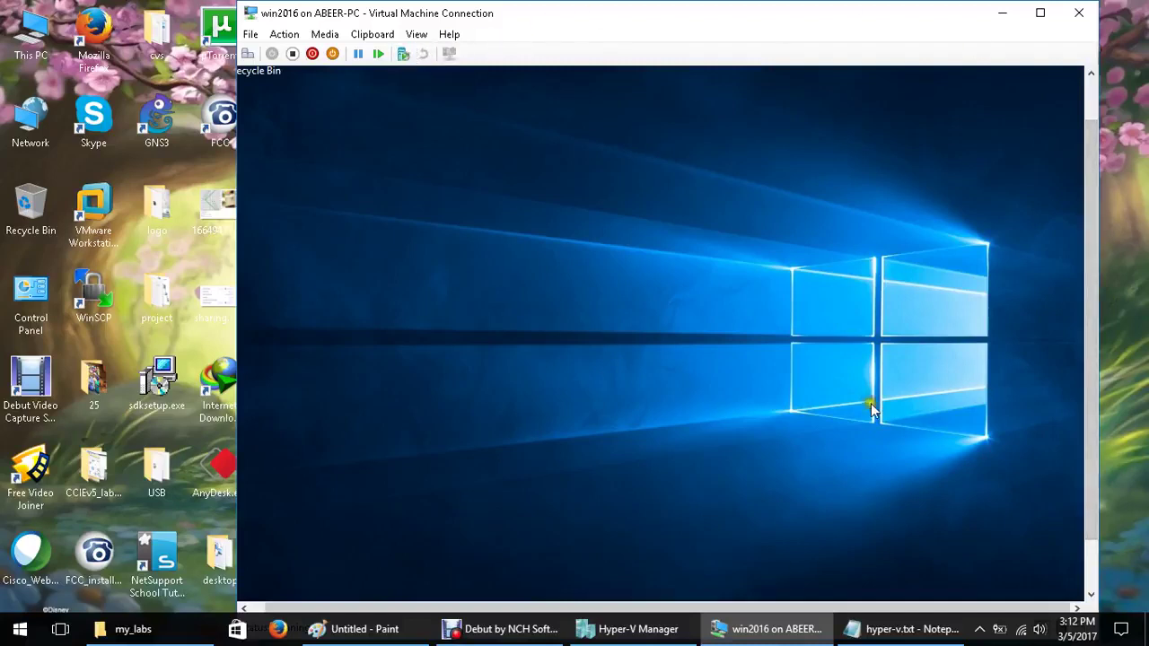
left_click_drag(1087, 511, 1090, 485)
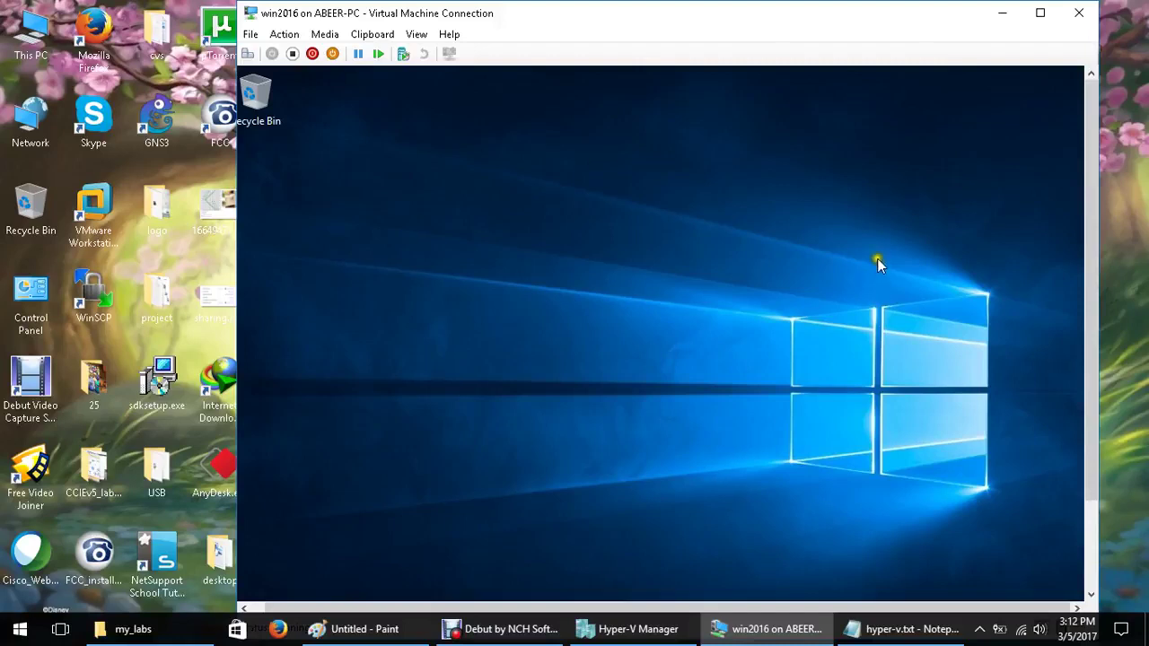
Bring the guest taskbar into view and refresh the host desktop
left_click(1088, 501)
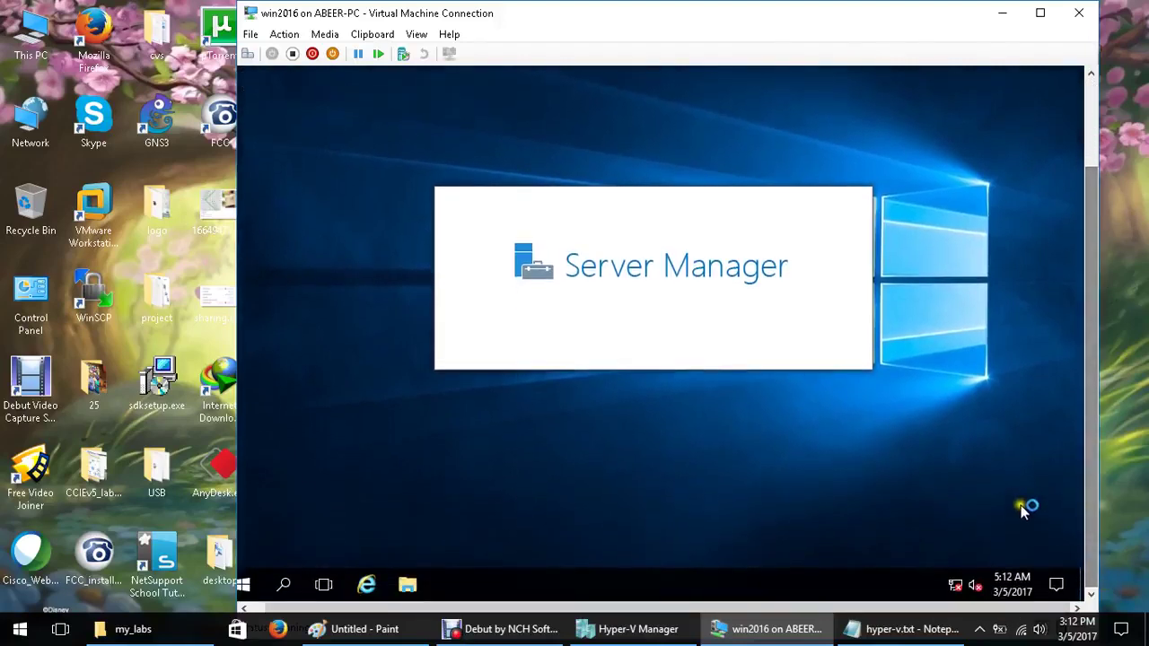
mouse_move(897, 641)
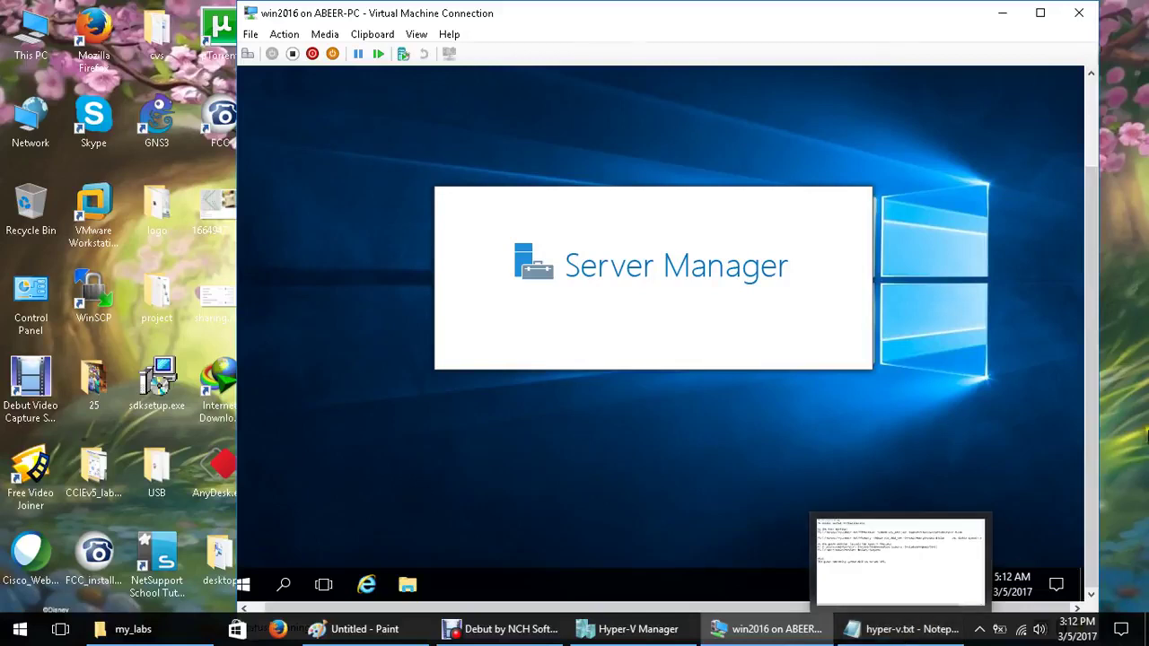
right_click(1135, 316)
left_click(1122, 364)
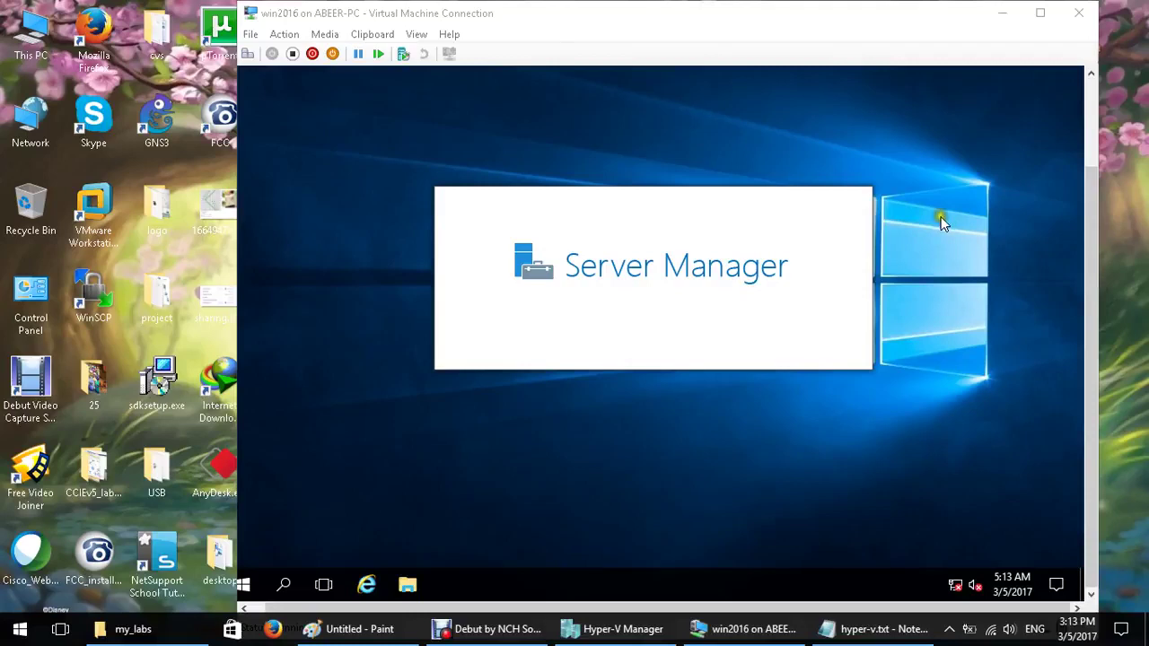
Refresh the guest desktop while Server Manager finishes opening on its Dashboard
right_click(1138, 316)
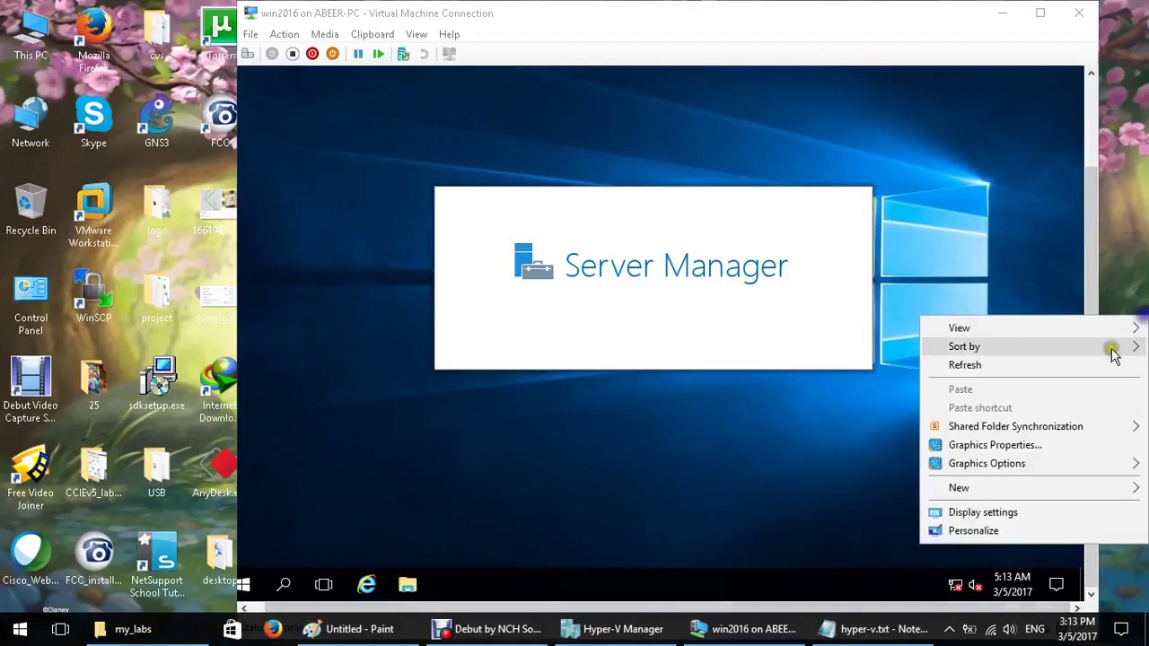
left_click(1107, 364)
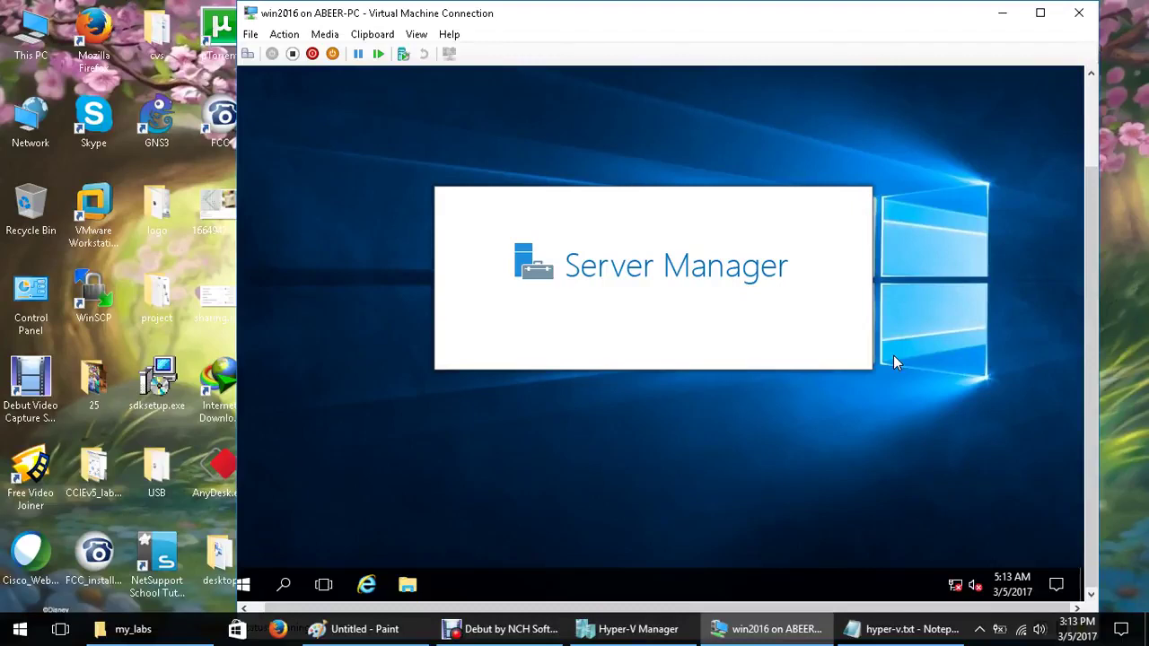
right_click(894, 355)
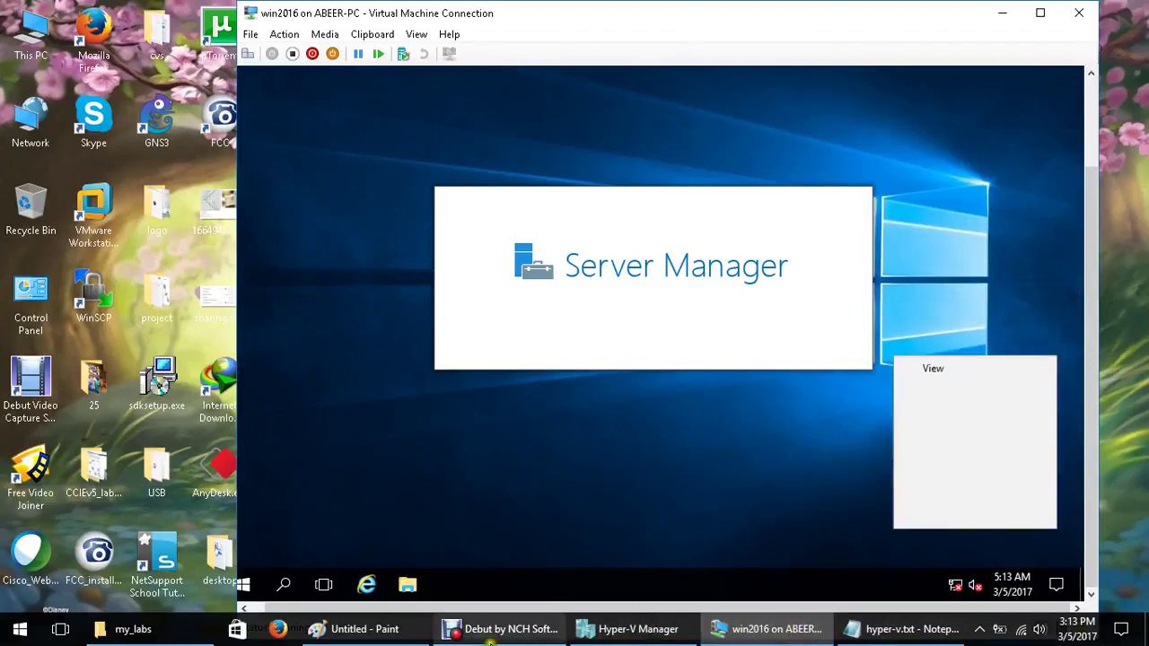
left_click(501, 628)
left_click(400, 568)
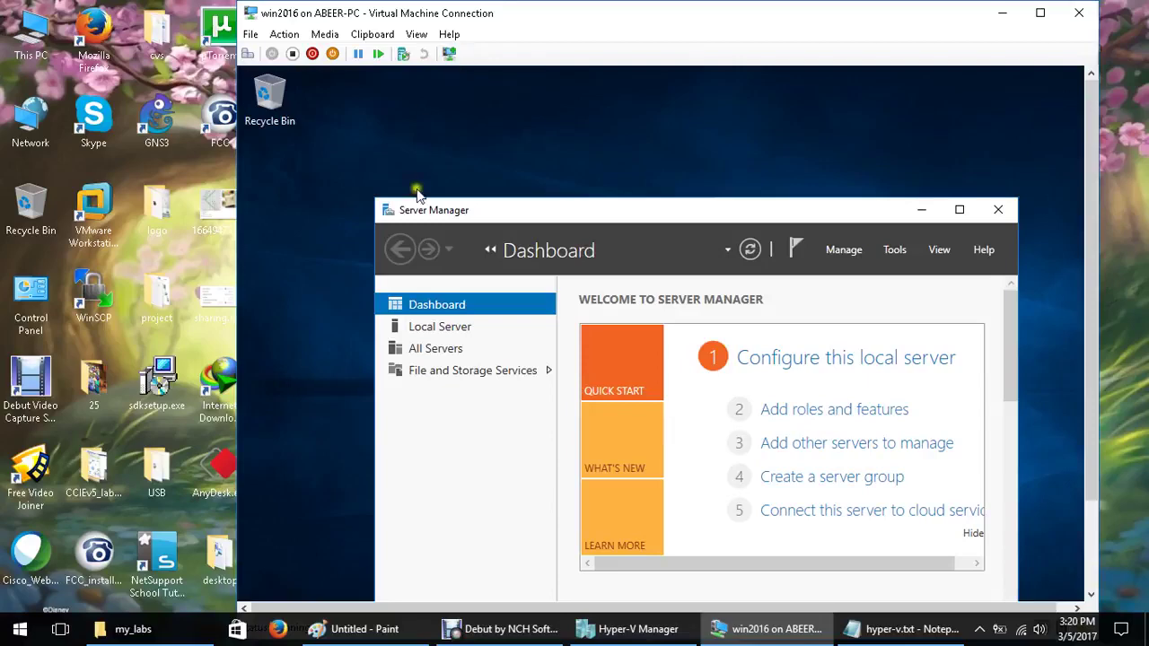
Minimize Server Manager and try copying a host desktop file onto the guest desktop
left_click(921, 209)
left_click_drag(713, 18, 800, 18)
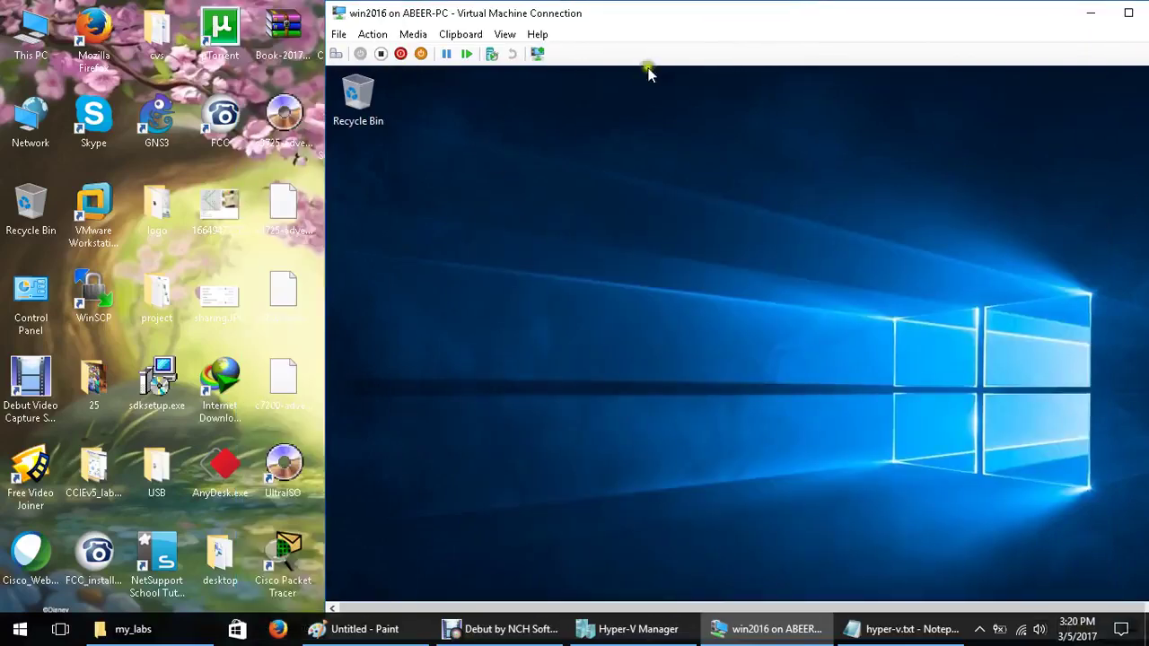
right_click(293, 216)
left_click(381, 433)
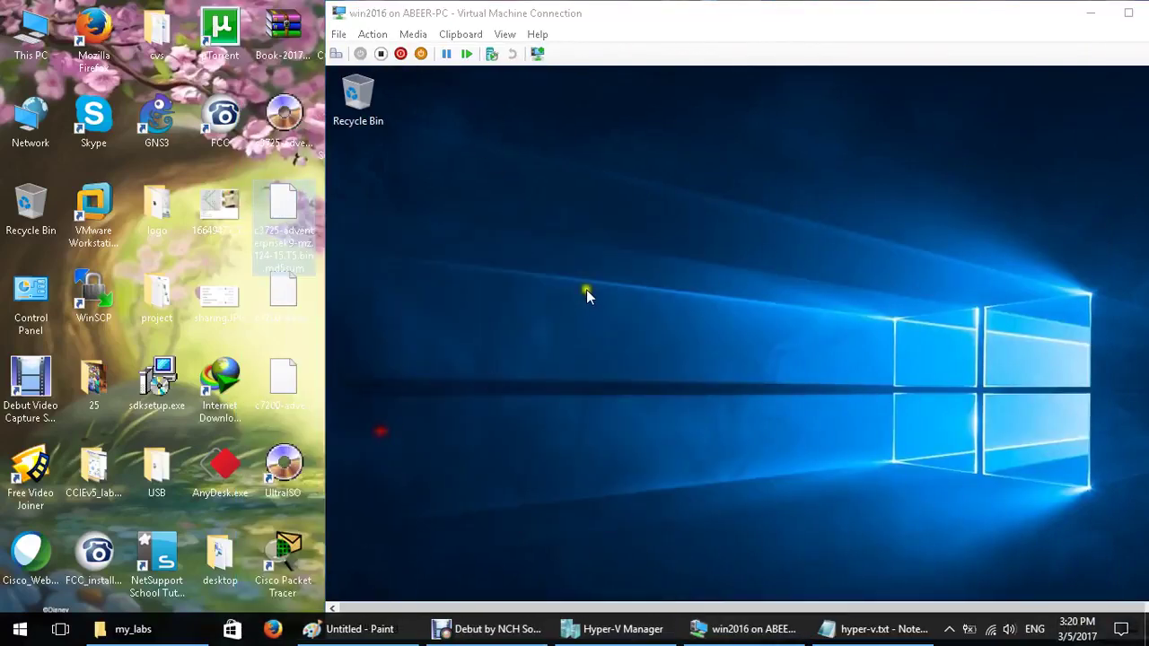
right_click(582, 281)
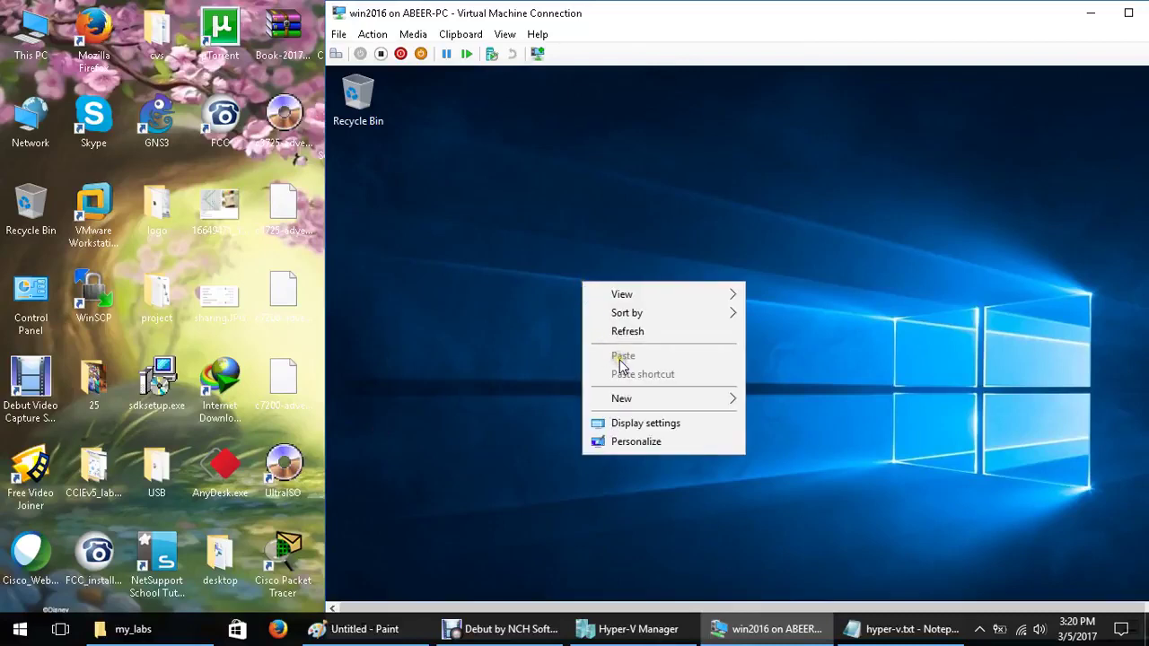
left_click(472, 289)
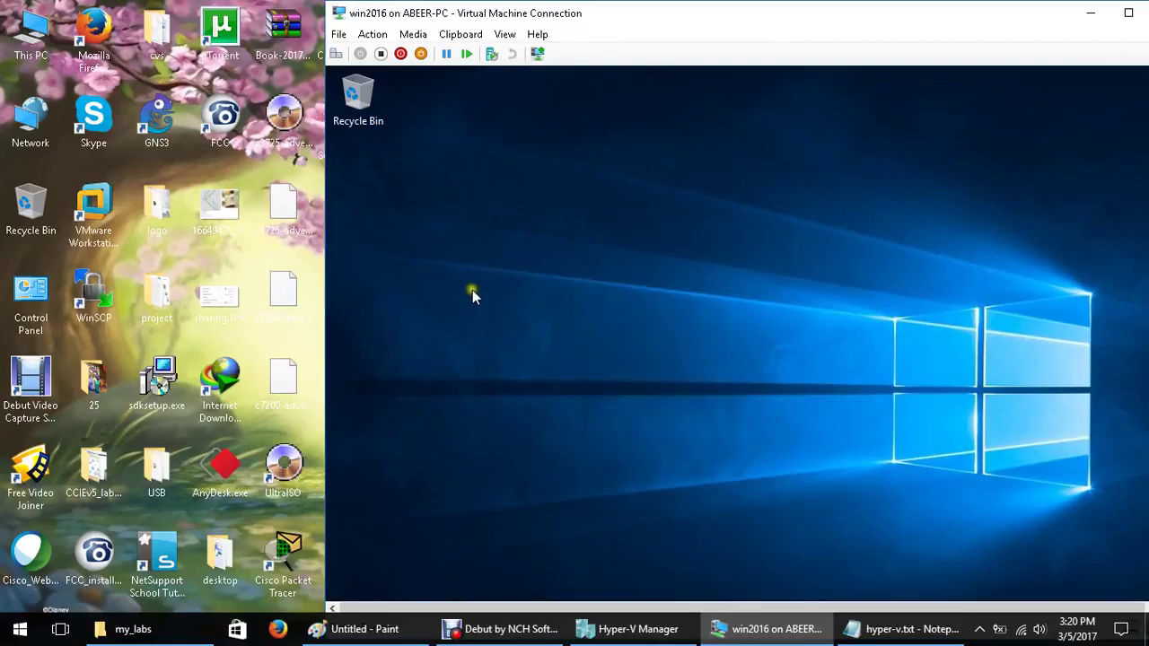
Reconnect in an enhanced session at 1366 by 768 and sign in as Administrator
left_click(537, 54)
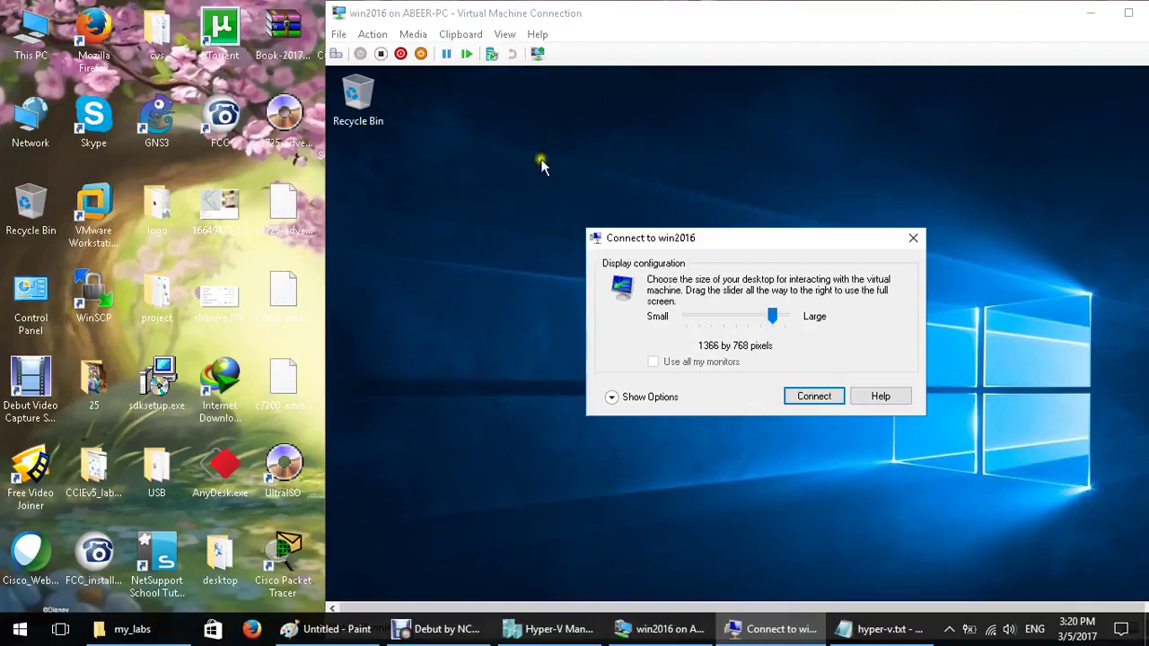
left_click(837, 368)
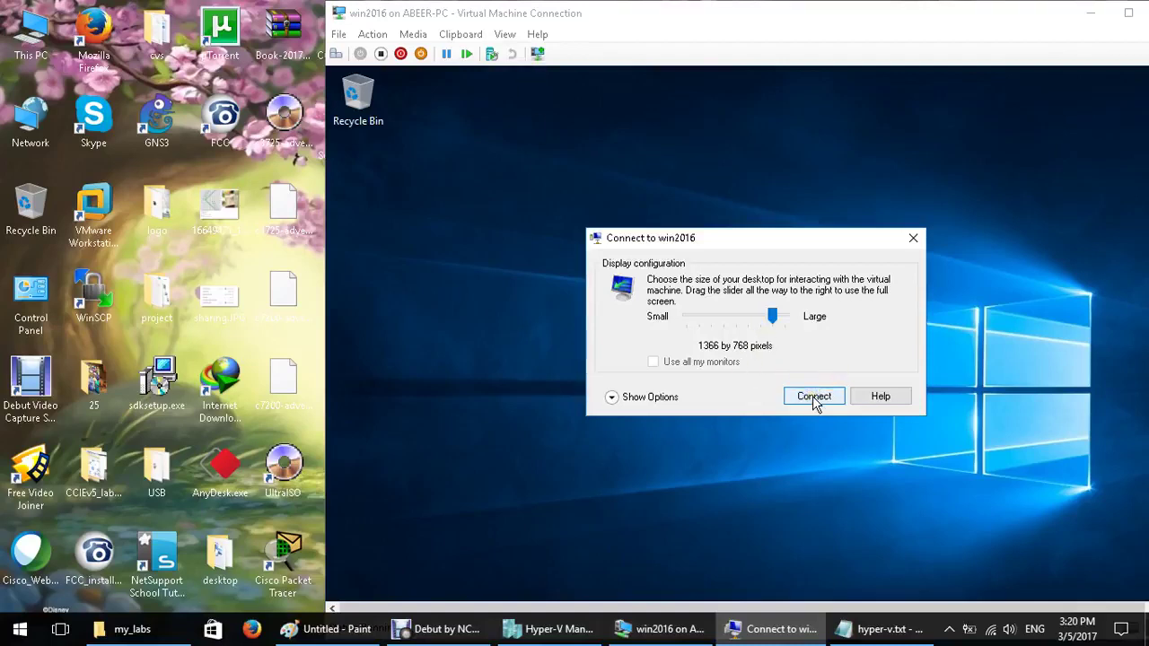
left_click_drag(783, 337, 775, 306)
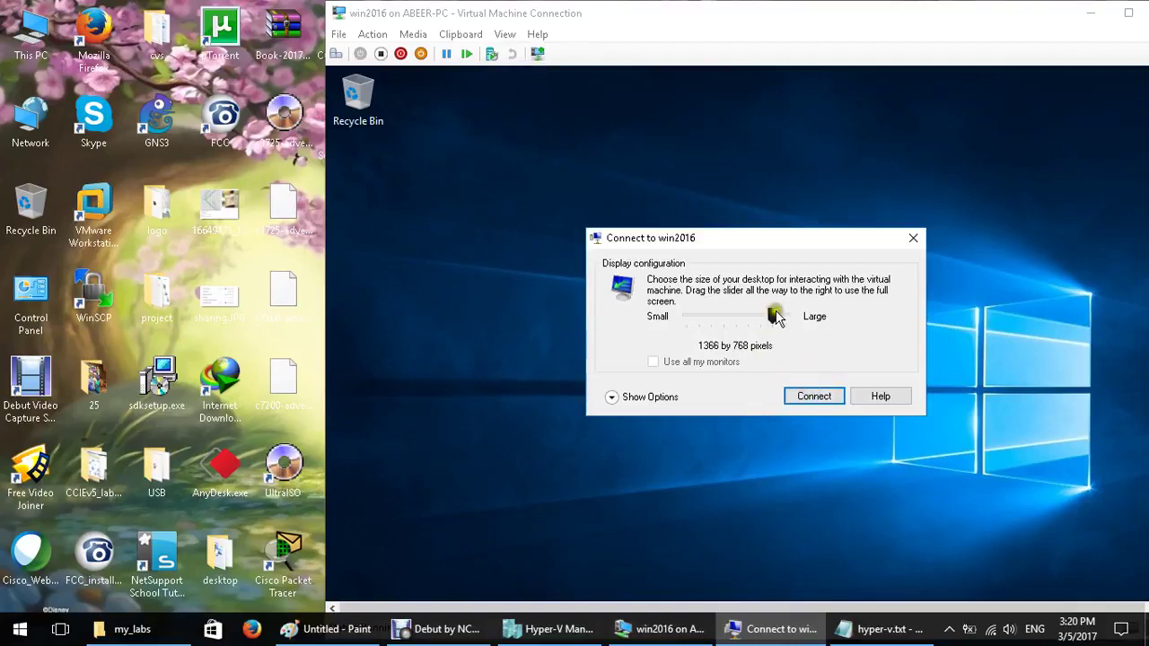
left_click(794, 400)
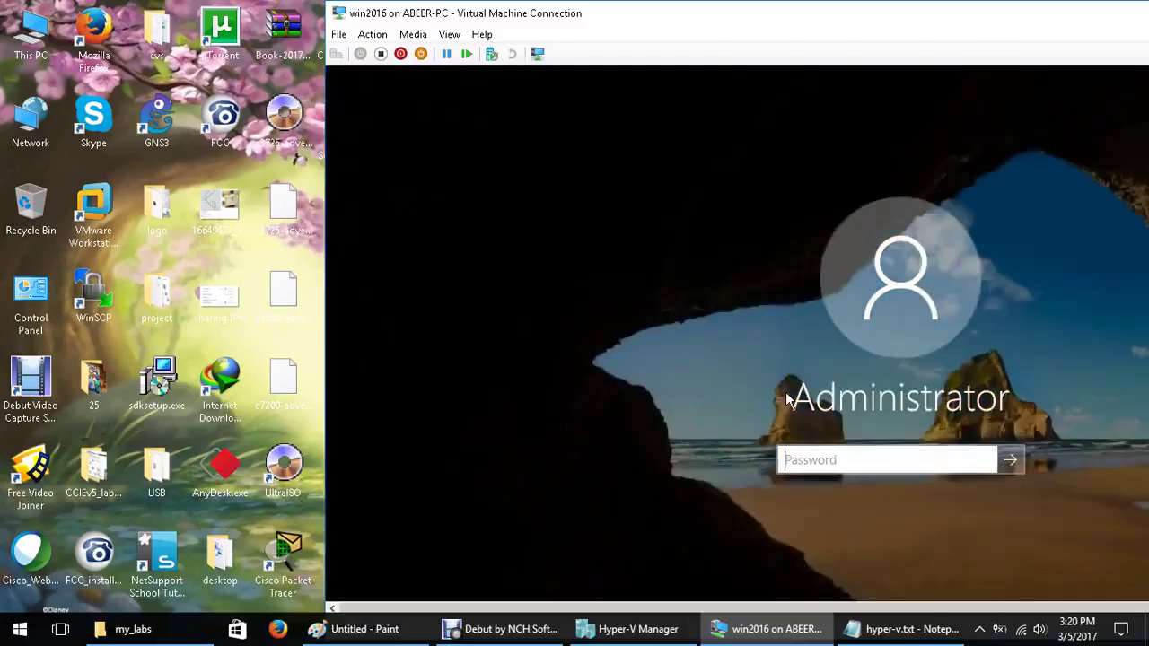
left_click(860, 465)
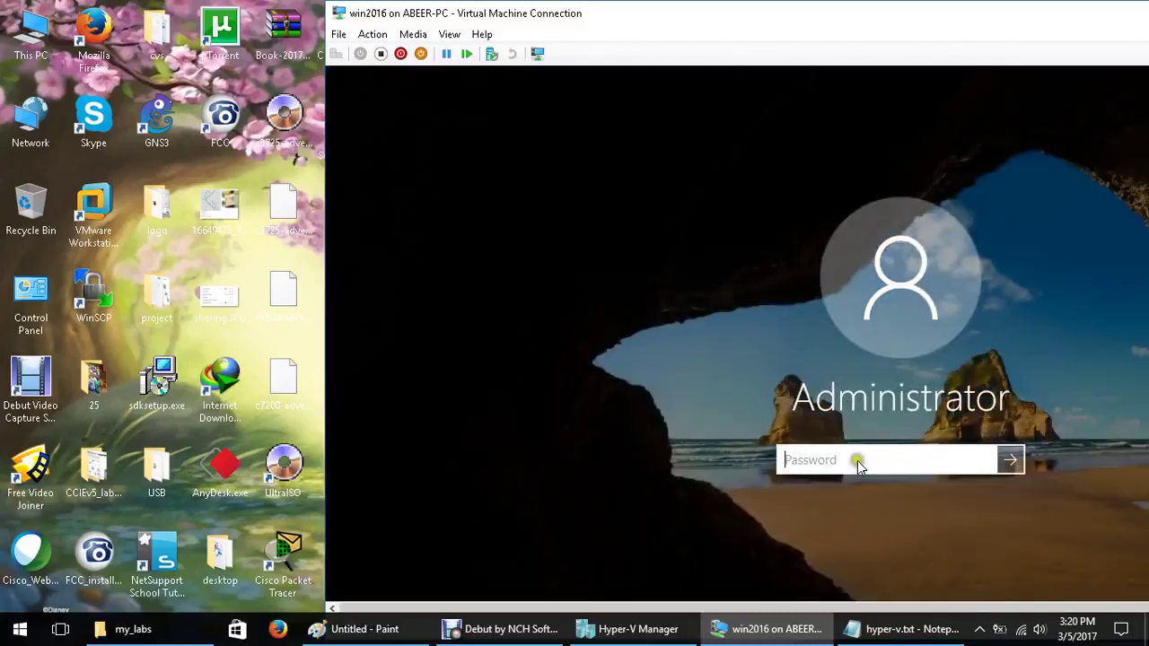
type("******")
key("Return")
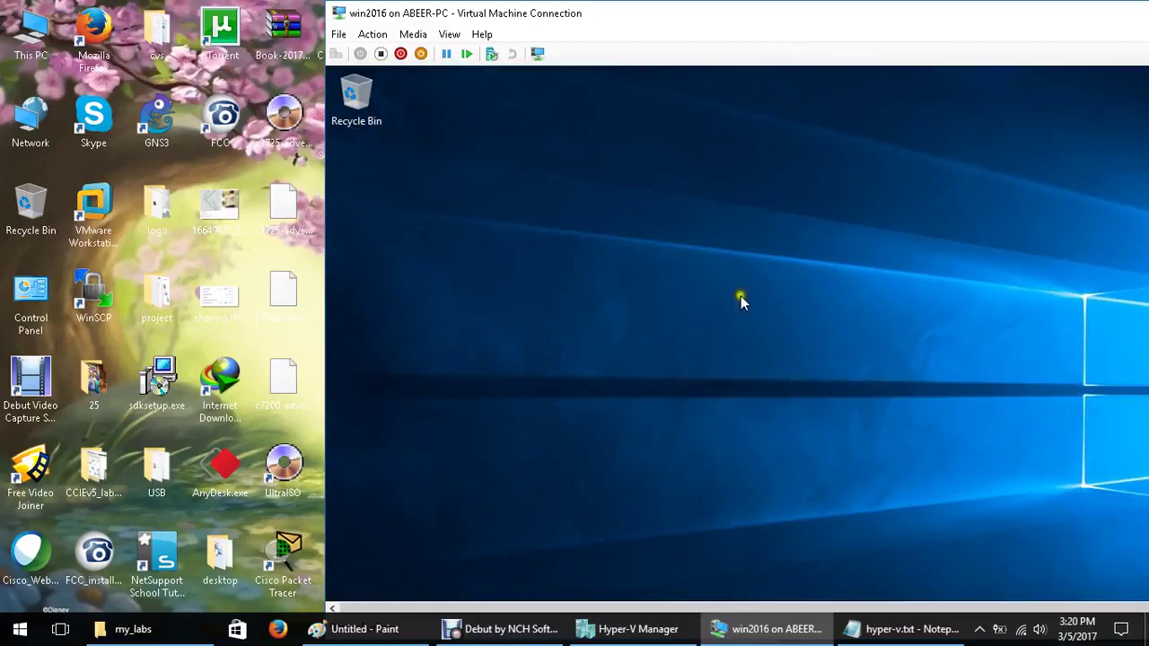
Reposition the VM window, toggling full screen and the guest's quick menu on and off
double_click(1039, 11)
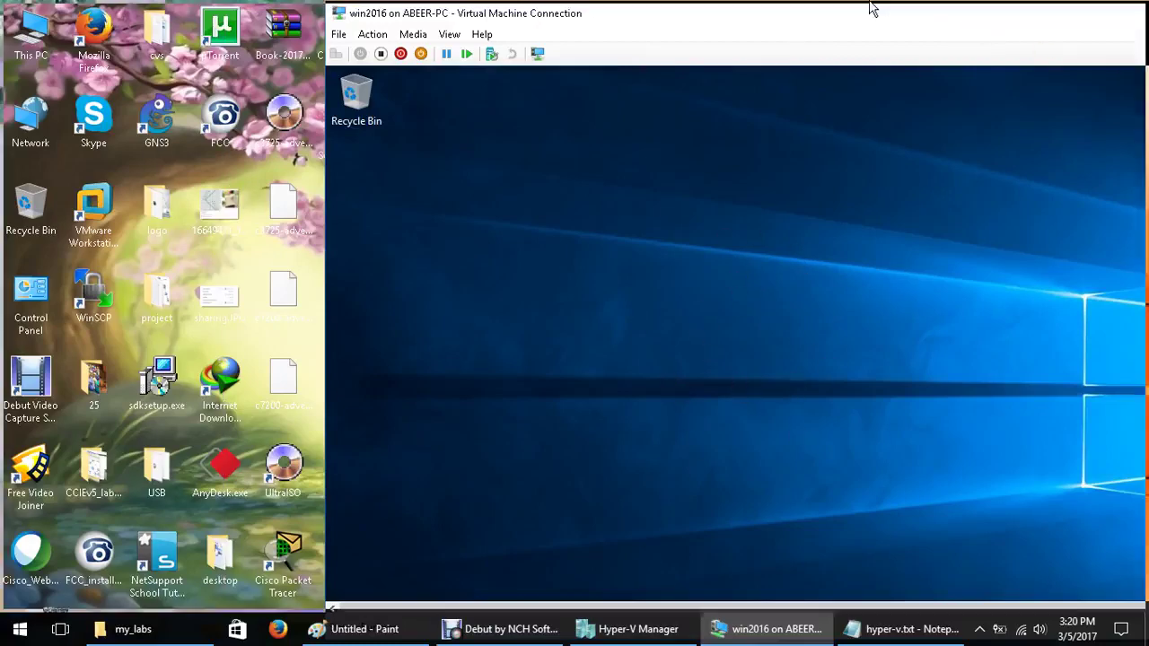
left_click(1088, 11)
left_click_drag(796, 18, 805, 27)
double_click(805, 27)
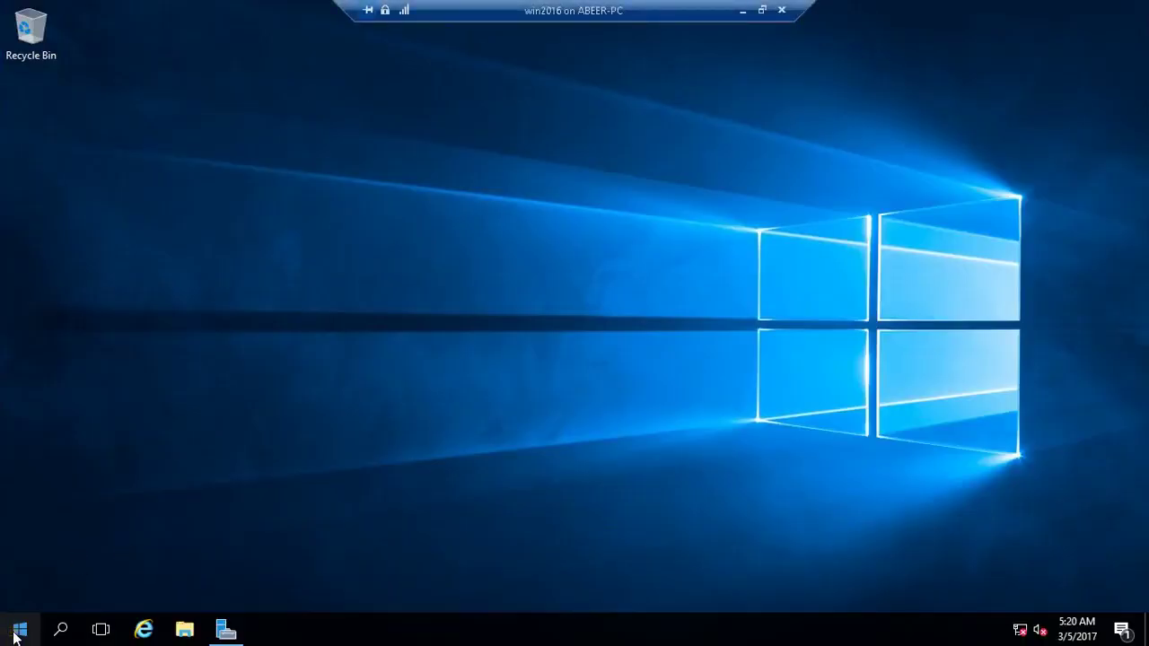
right_click(14, 636)
mouse_move(176, 579)
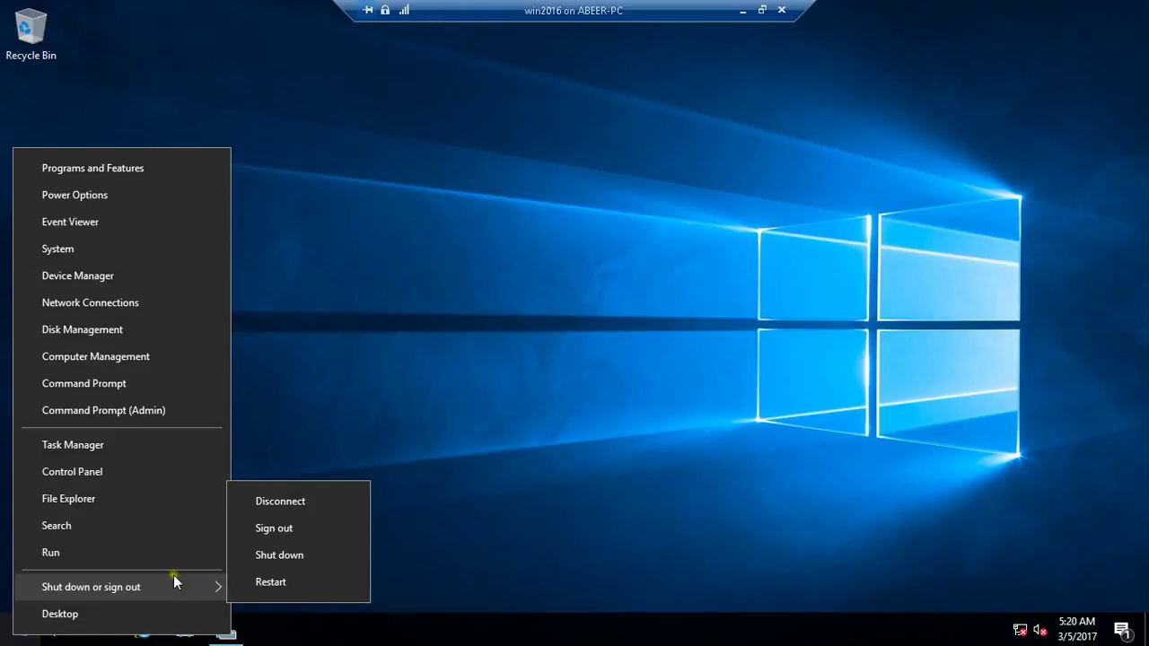
left_click(747, 209)
left_click(762, 10)
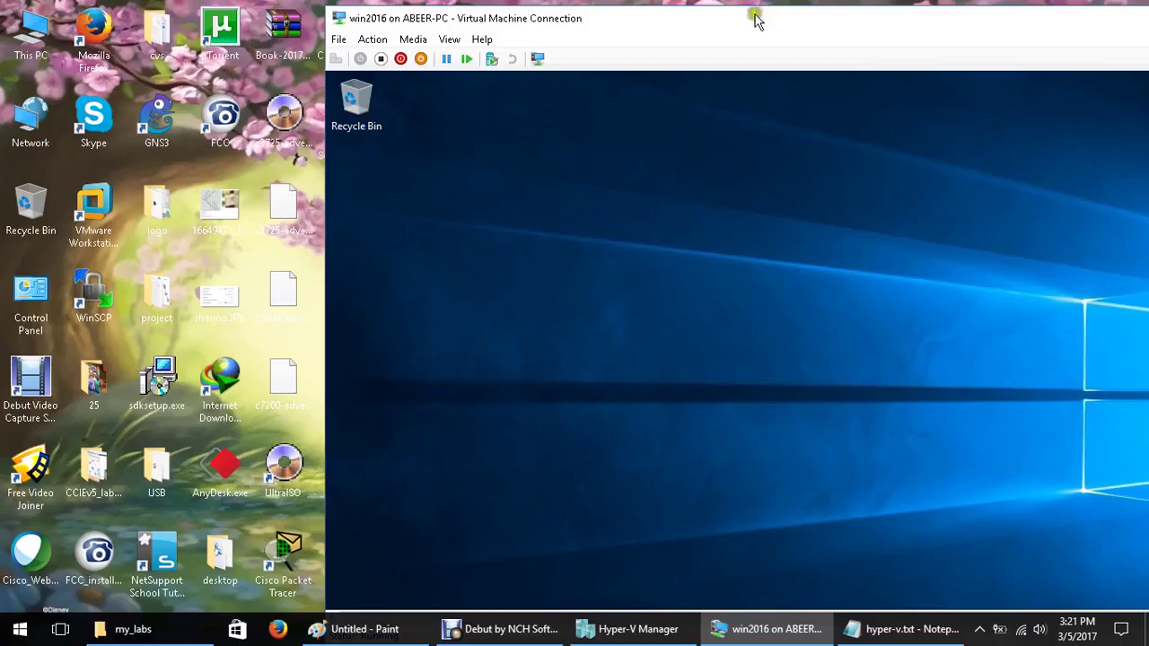
Copy AnyDesk.exe from the host desktop and paste it onto the guest desktop
right_click(225, 223)
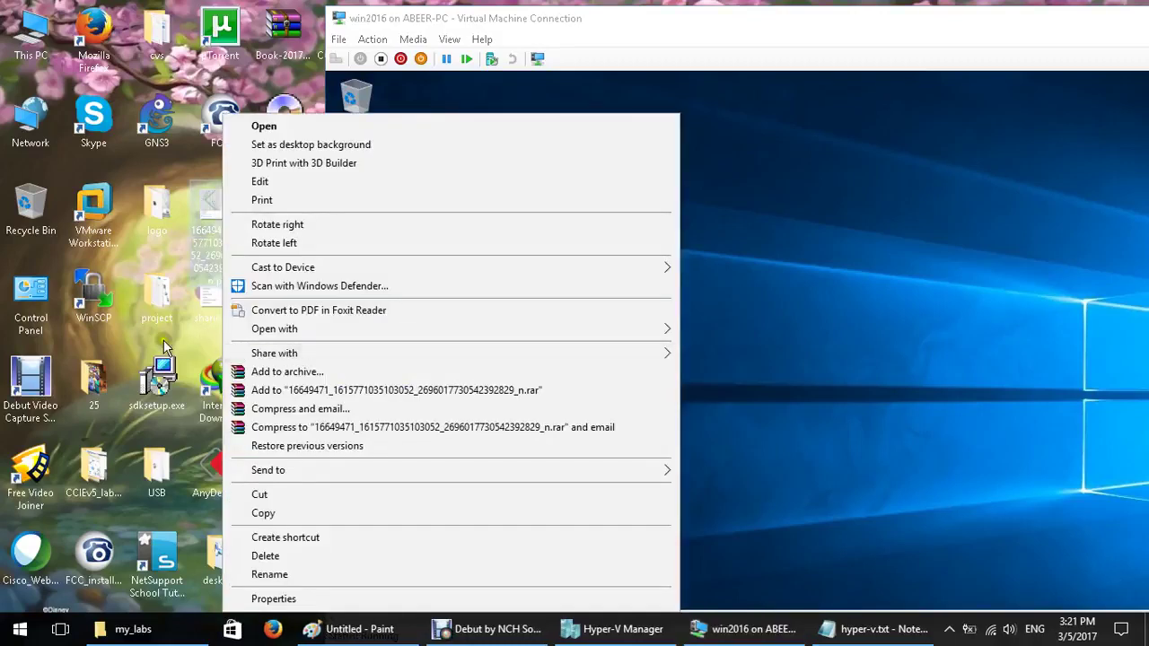
left_click(199, 300)
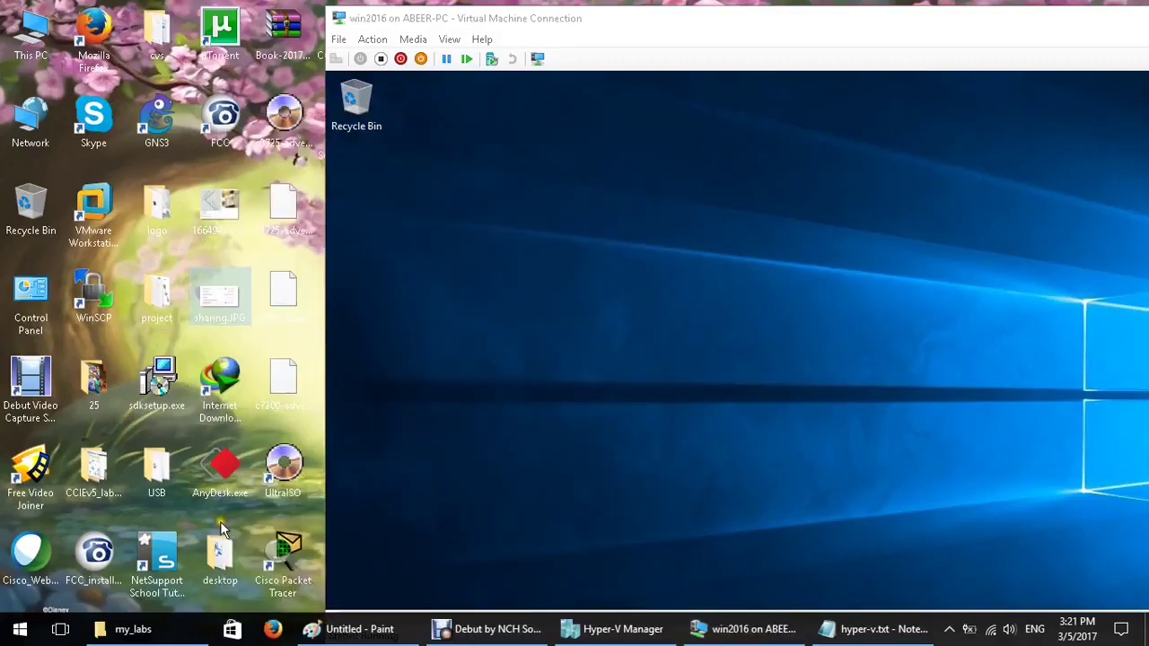
right_click(221, 485)
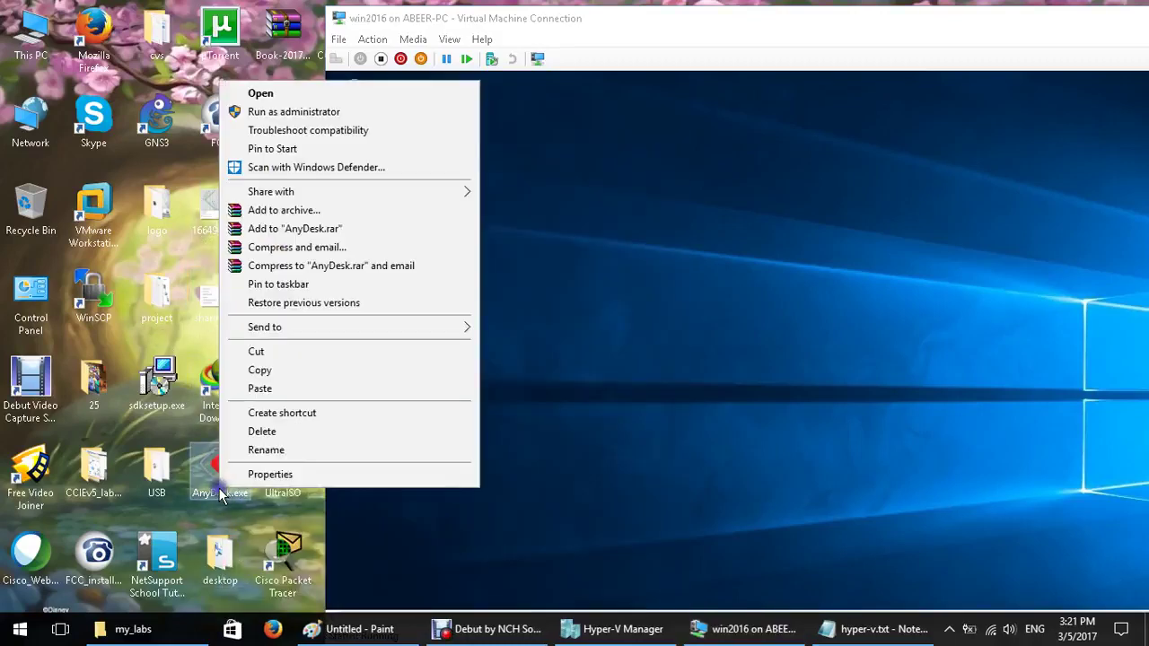
left_click(321, 371)
right_click(534, 303)
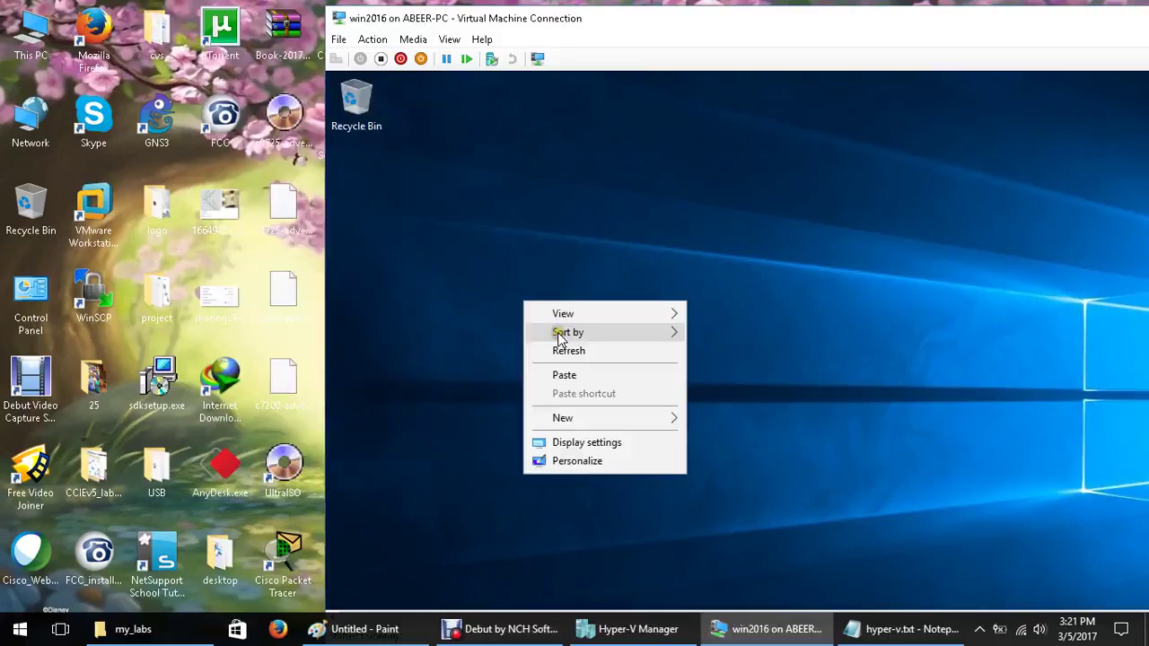
left_click(572, 375)
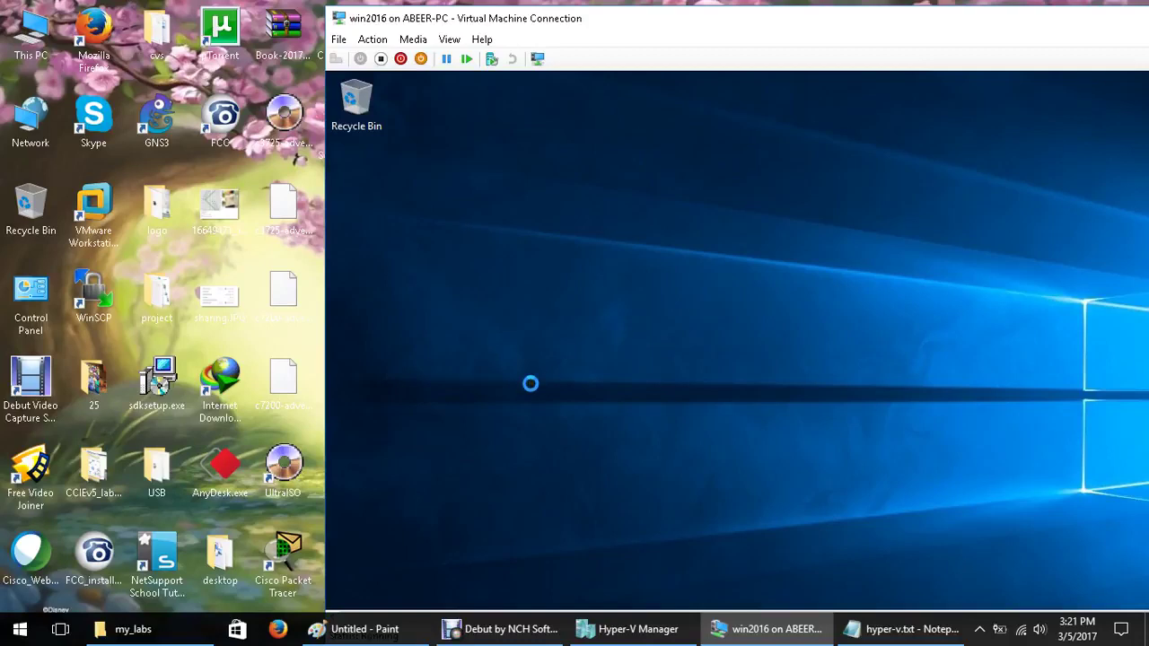
Move the VM window about 140 px left and toggle full screen on and off
left_click_drag(1033, 24, 790, 18)
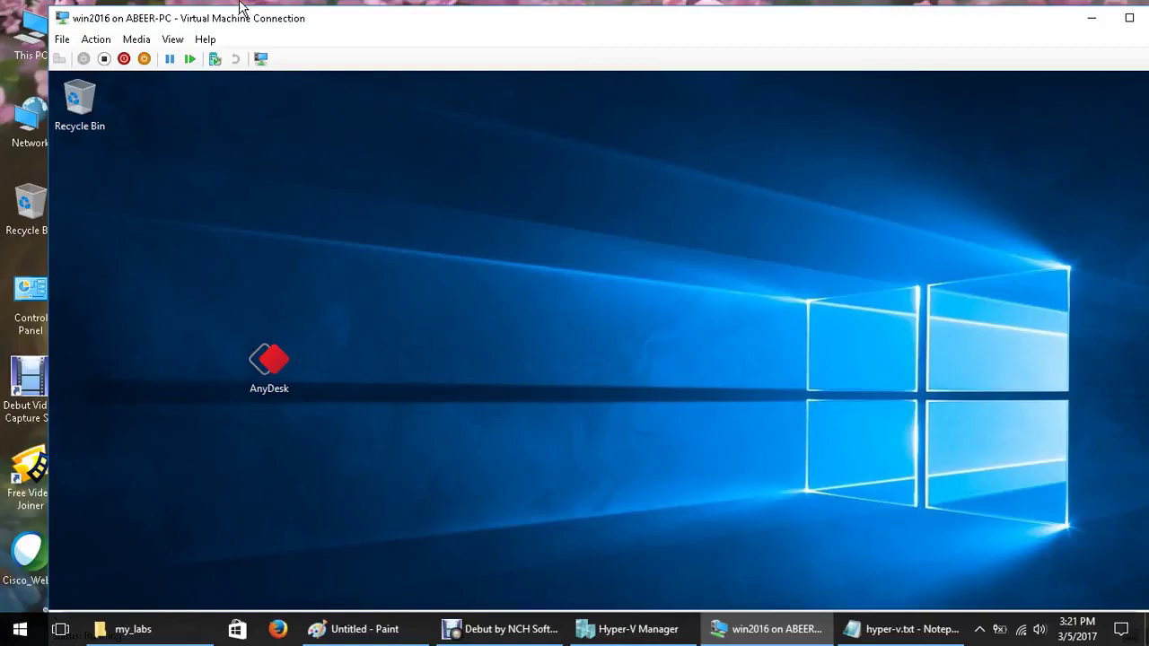
double_click(244, 17)
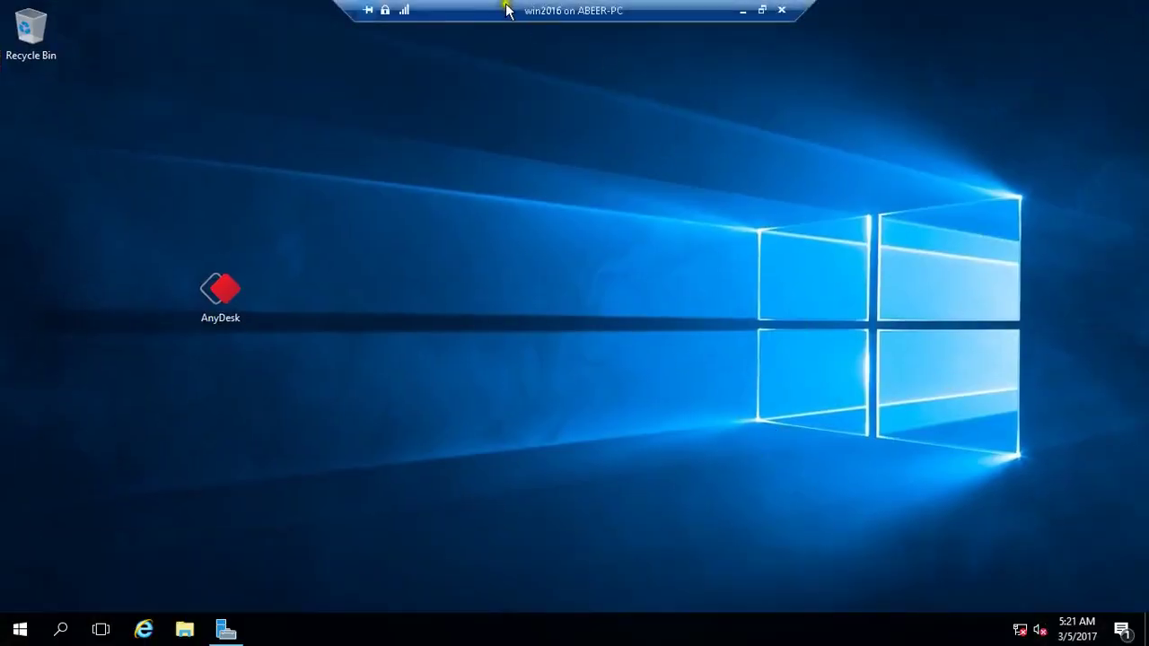
left_click(761, 13)
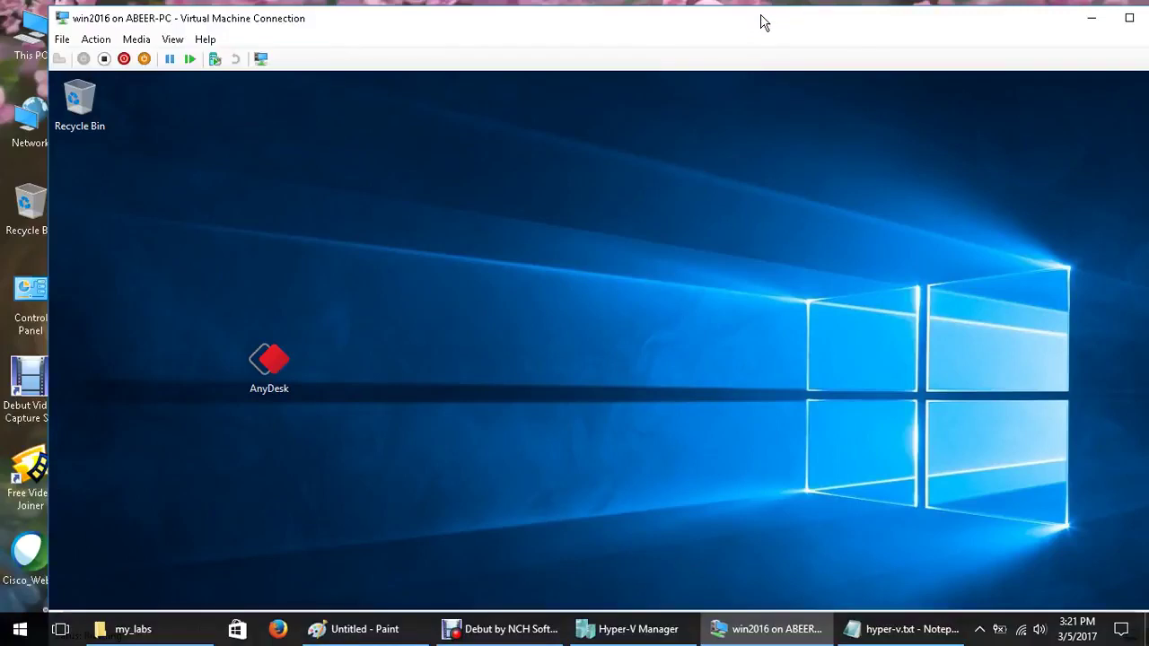
Leave the VM window and bring Hyper-V Manager to the front
left_click(256, 64)
left_click(662, 632)
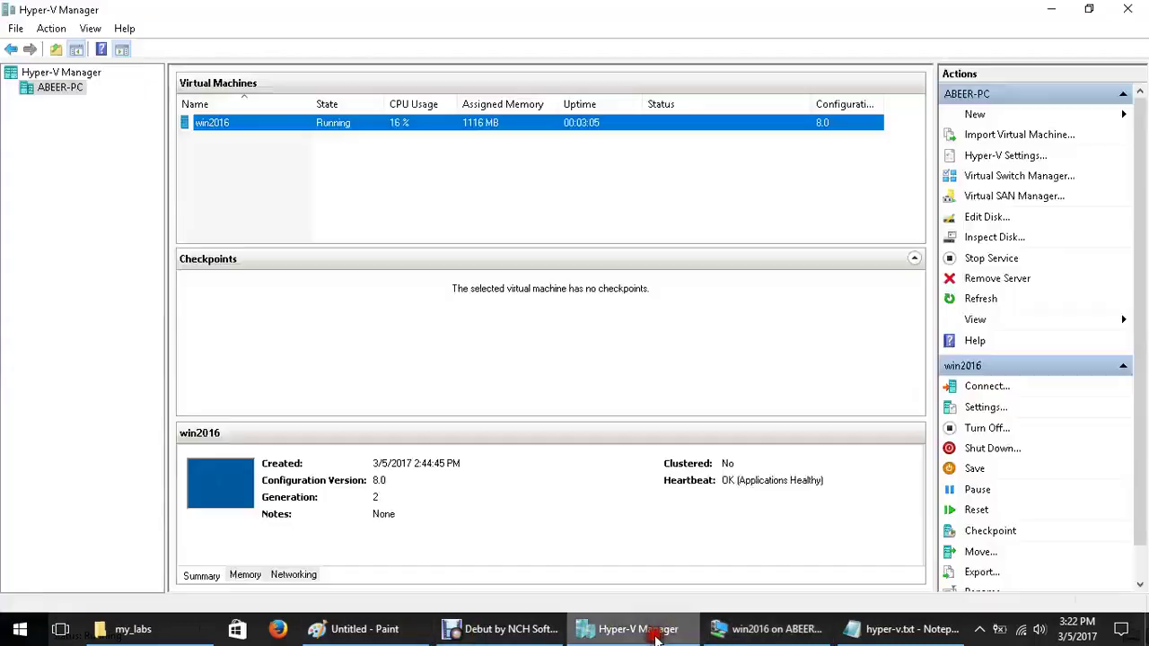
Take a checkpoint of win2016 from its right-click menu
right_click(402, 130)
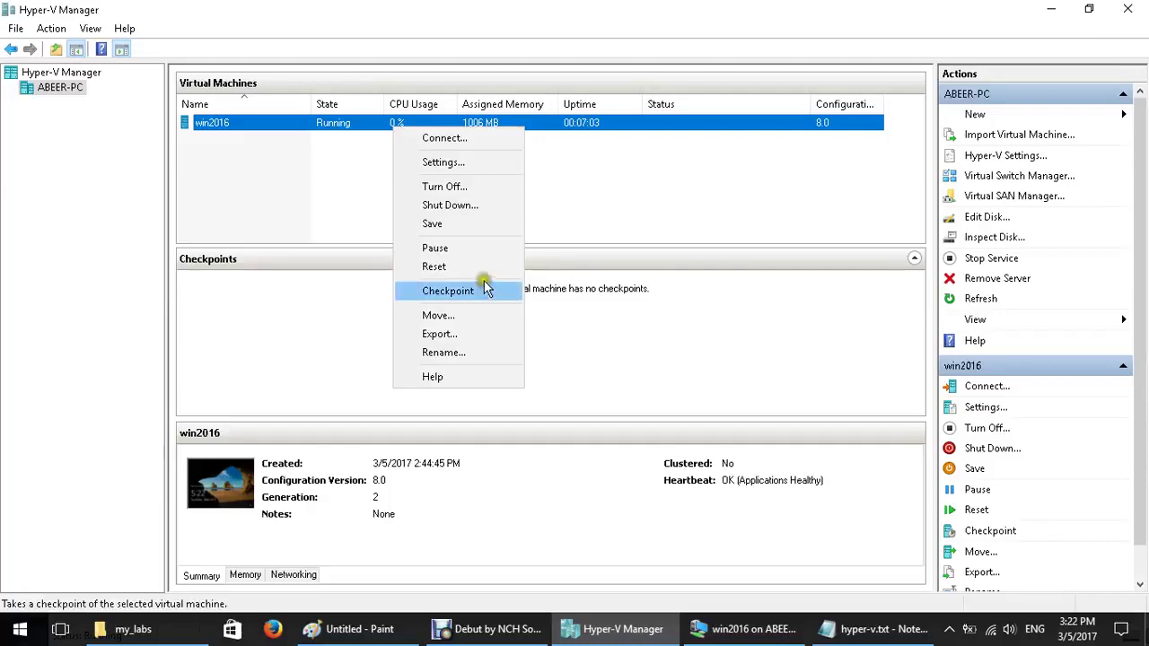
left_click(484, 288)
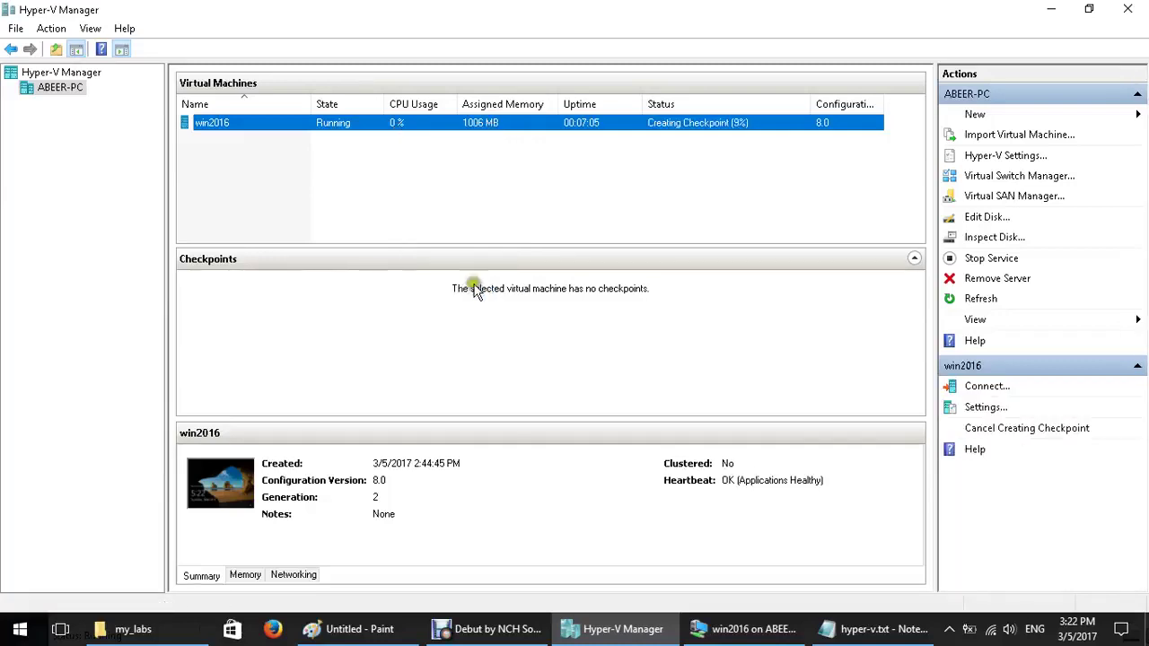
left_click(398, 291)
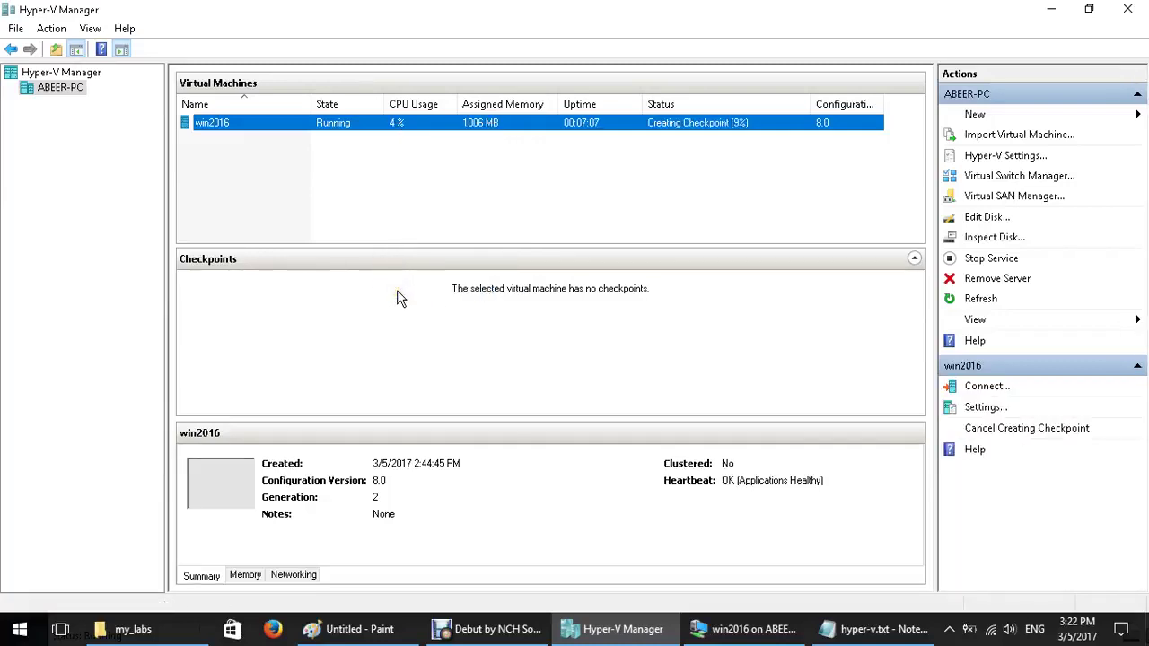
left_click(456, 310)
left_click(440, 302)
left_click(410, 316)
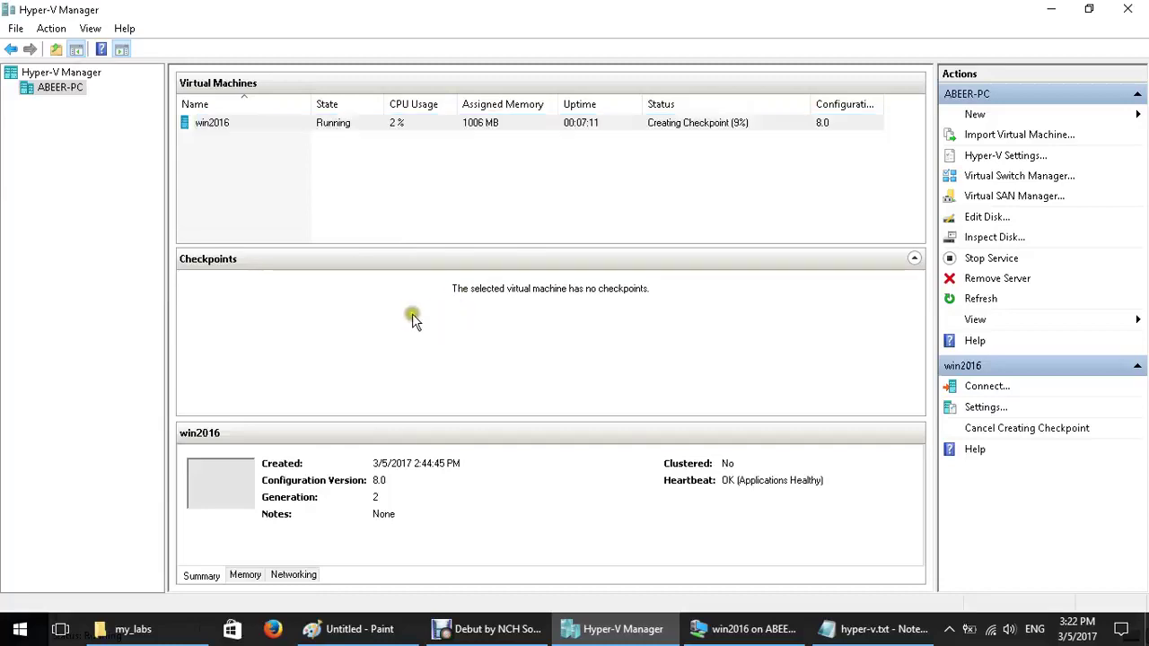
left_click(366, 177)
left_click(353, 128)
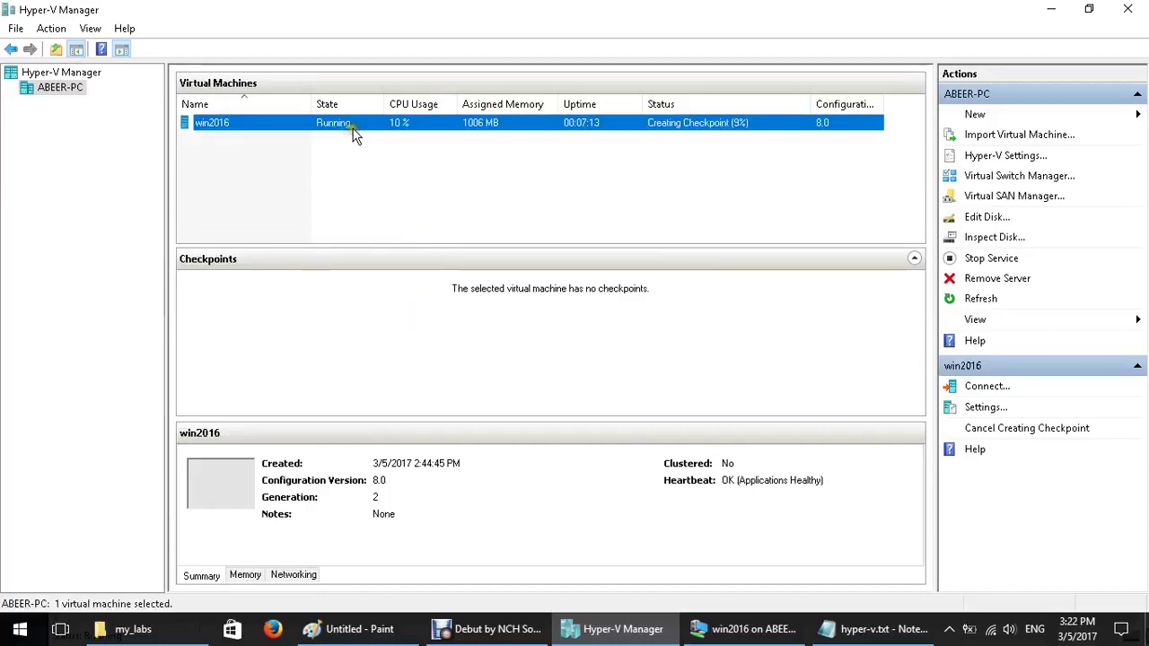
right_click(354, 130)
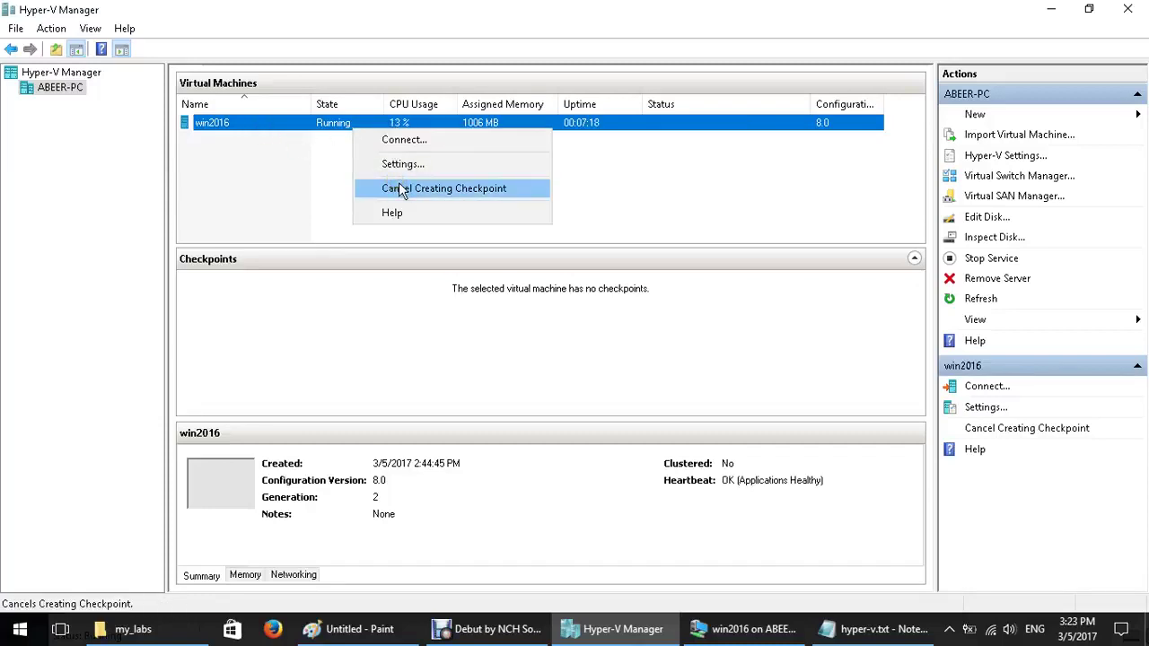
Acknowledge the checkpoint-created message in the VM window, then select the current state in Hyper-V Manager
left_click(767, 636)
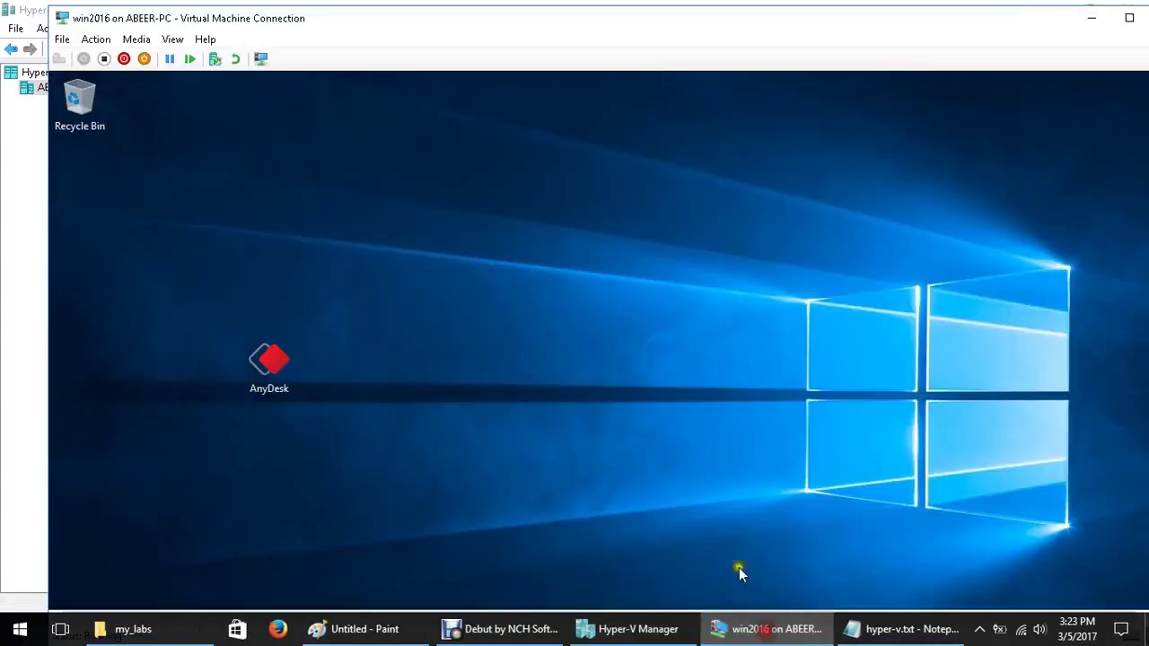
left_click(676, 350)
left_click(632, 630)
left_click(241, 294)
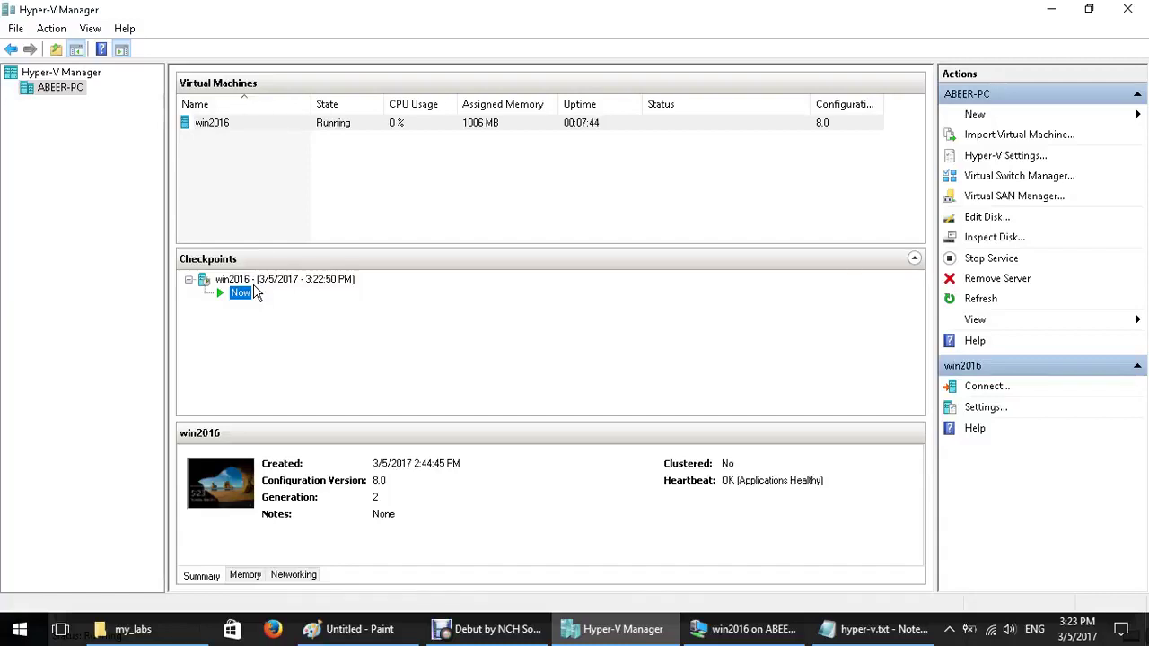
Browse the Hyper-V Manager Options and the Action menu without changing anything
left_click(11, 30)
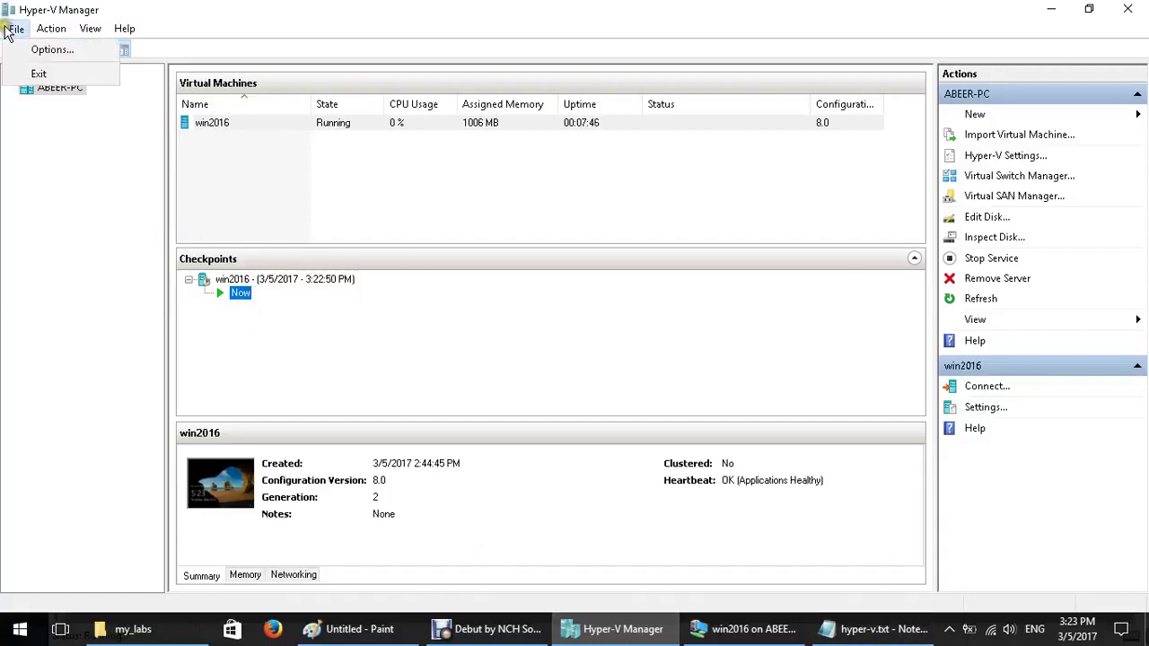
left_click(50, 50)
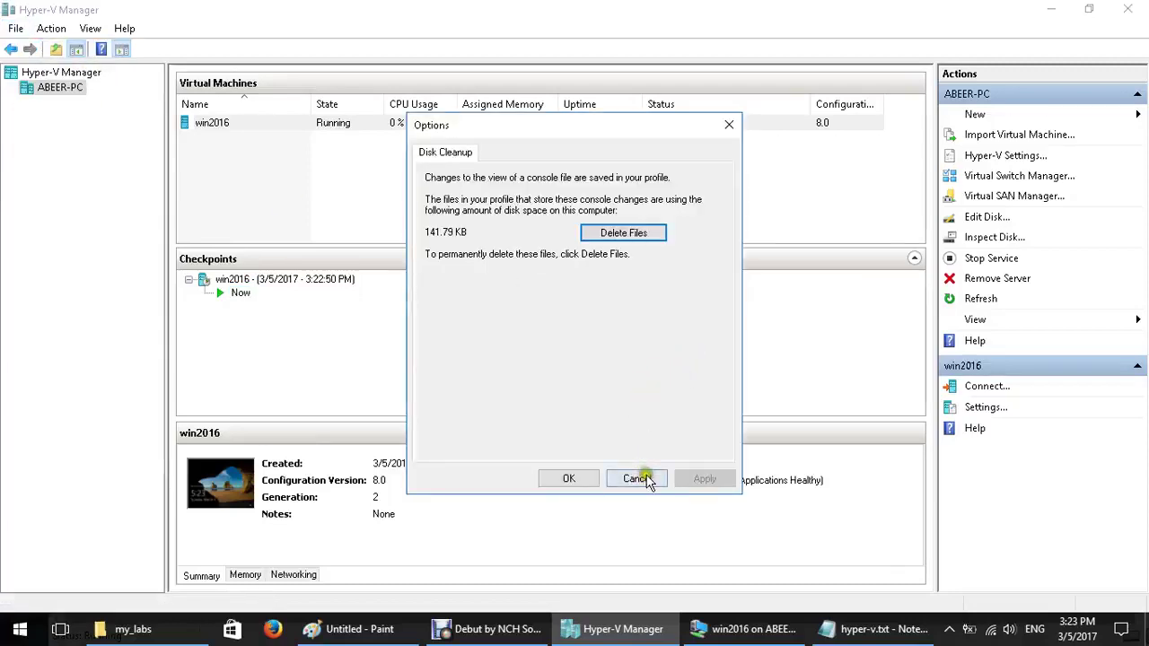
left_click(637, 478)
left_click(51, 28)
left_click(77, 72)
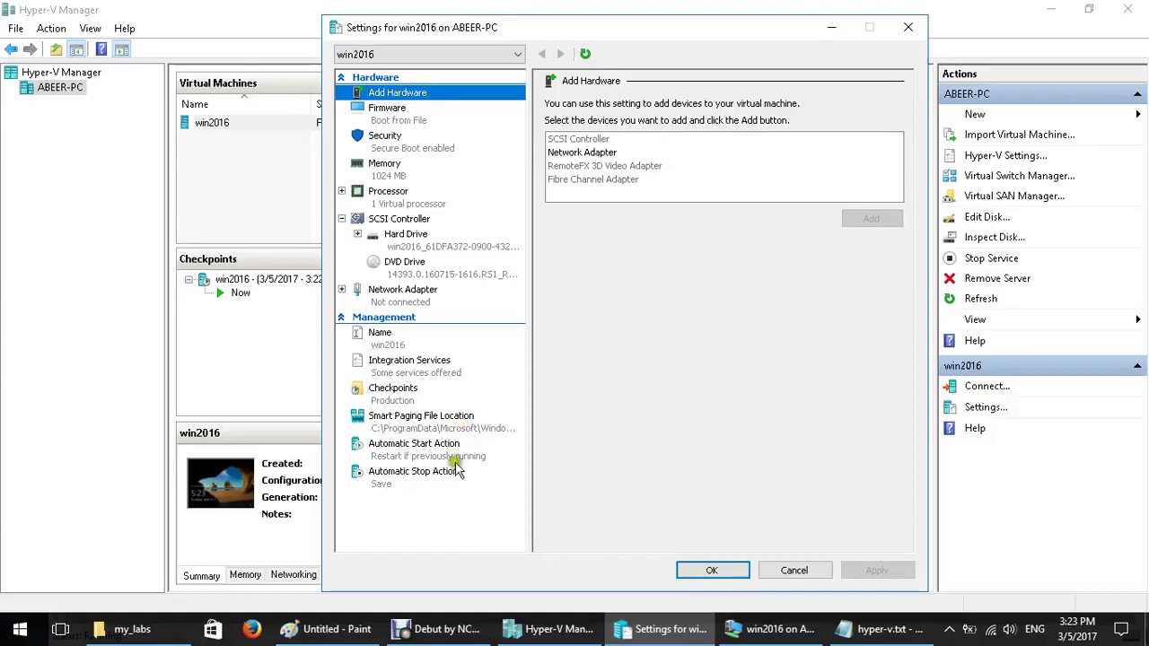
Check win2016's automatic start/stop, Smart Paging location and Production checkpoint settings, then cancel
left_click(422, 452)
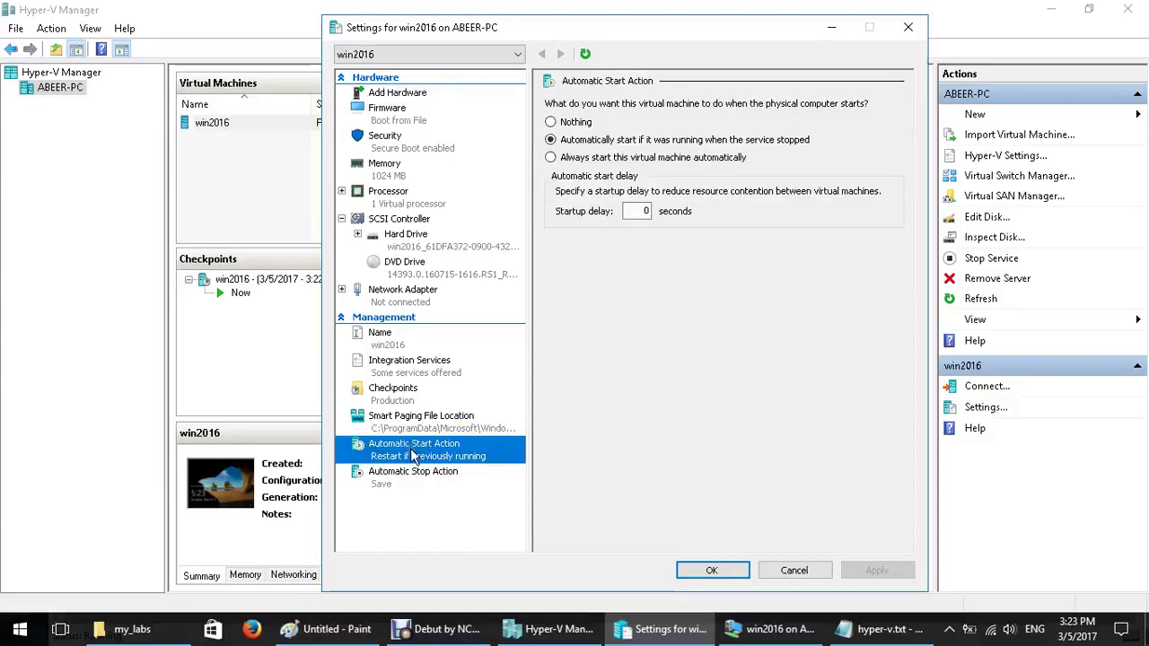
left_click(434, 482)
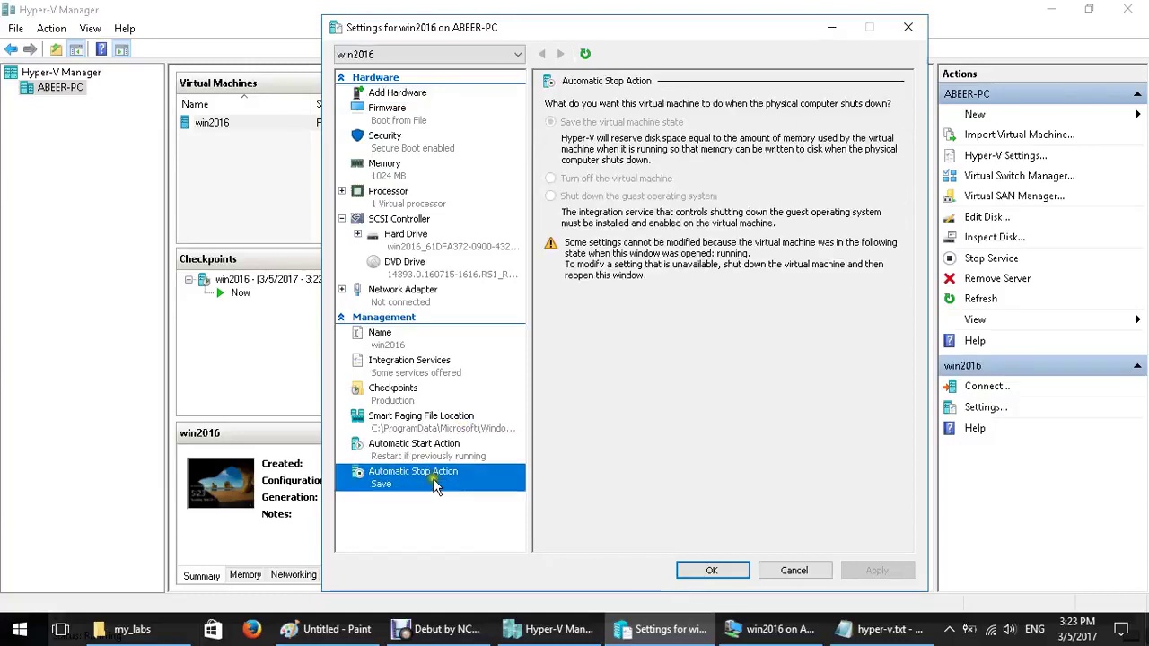
left_click(391, 417)
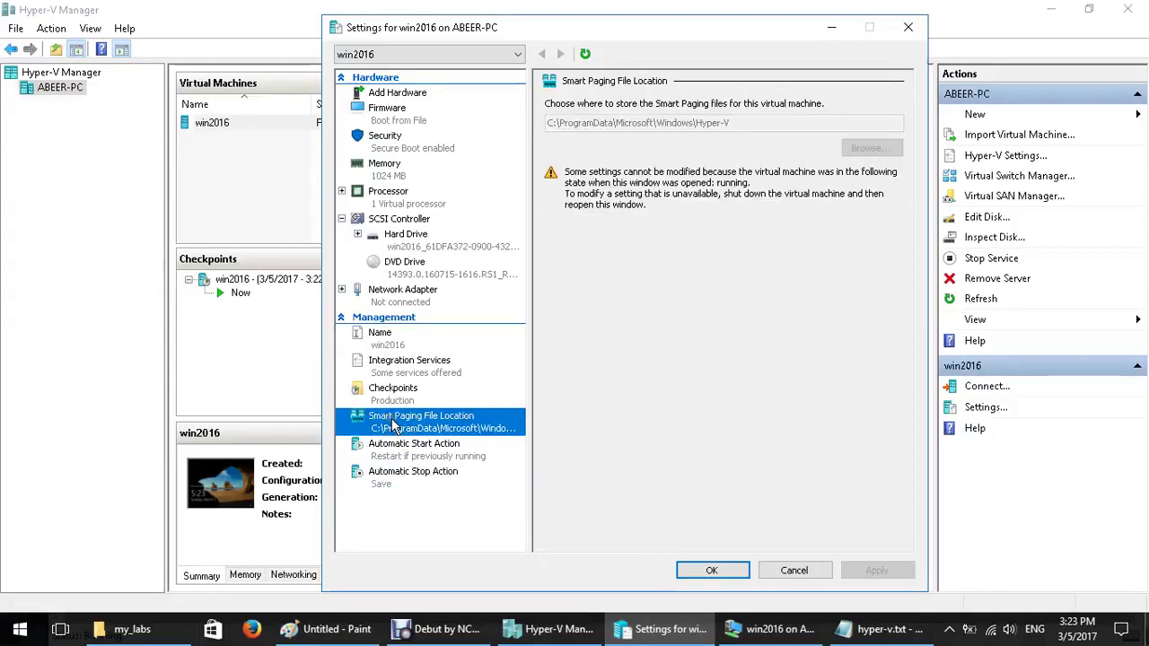
left_click(393, 395)
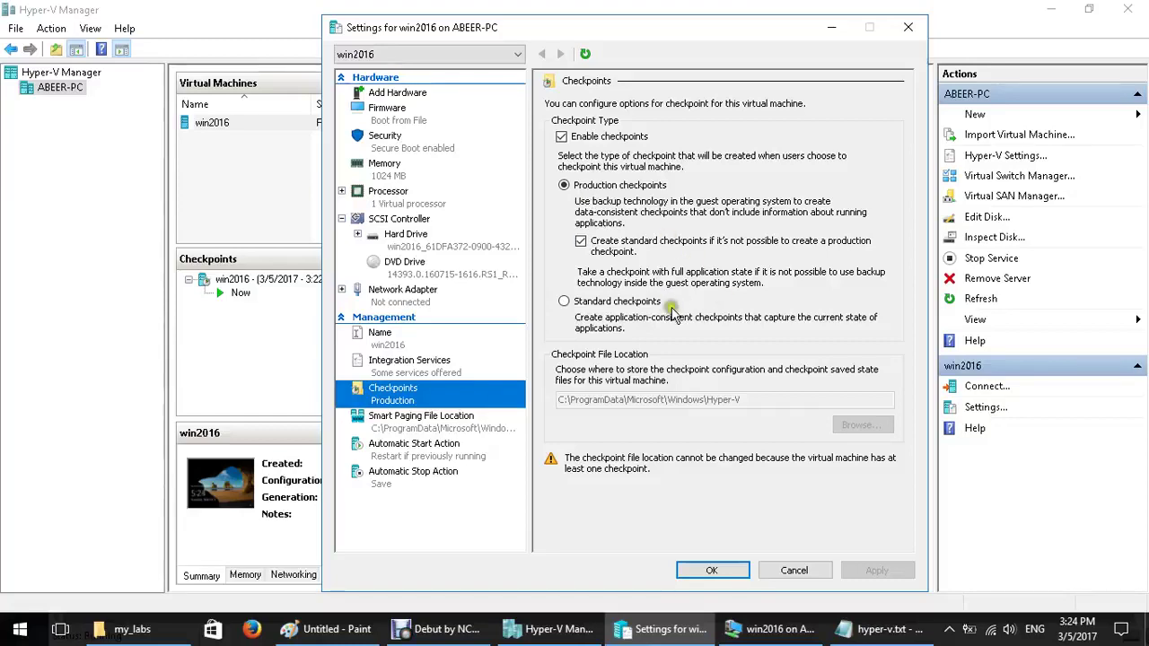
left_click(747, 579)
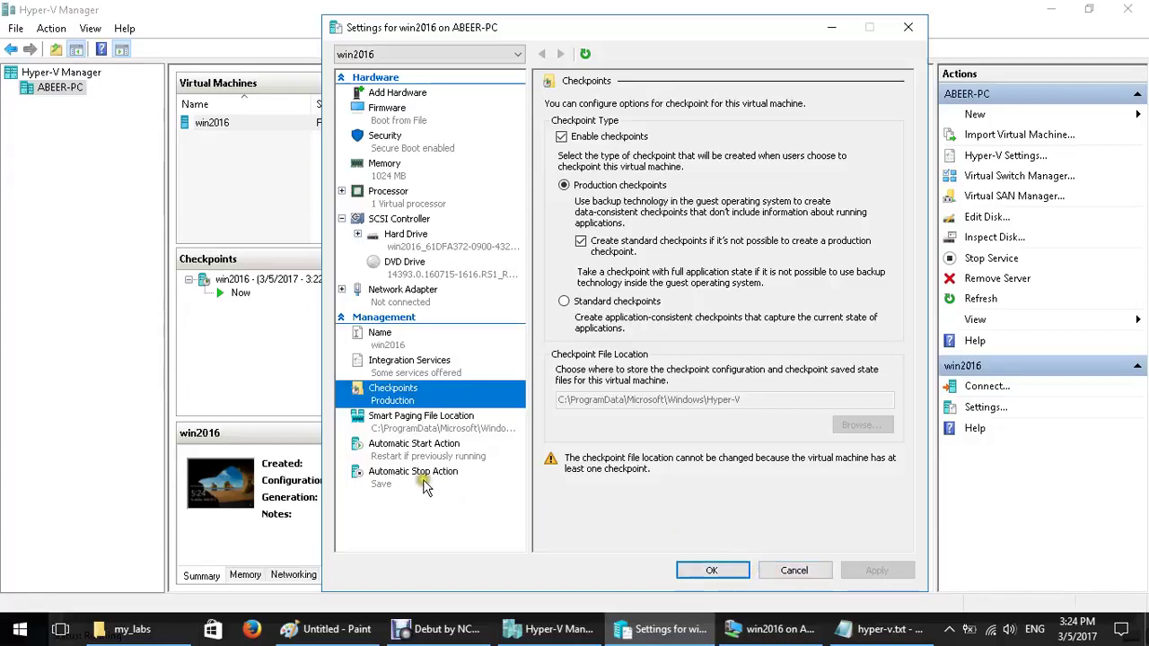
left_click(780, 573)
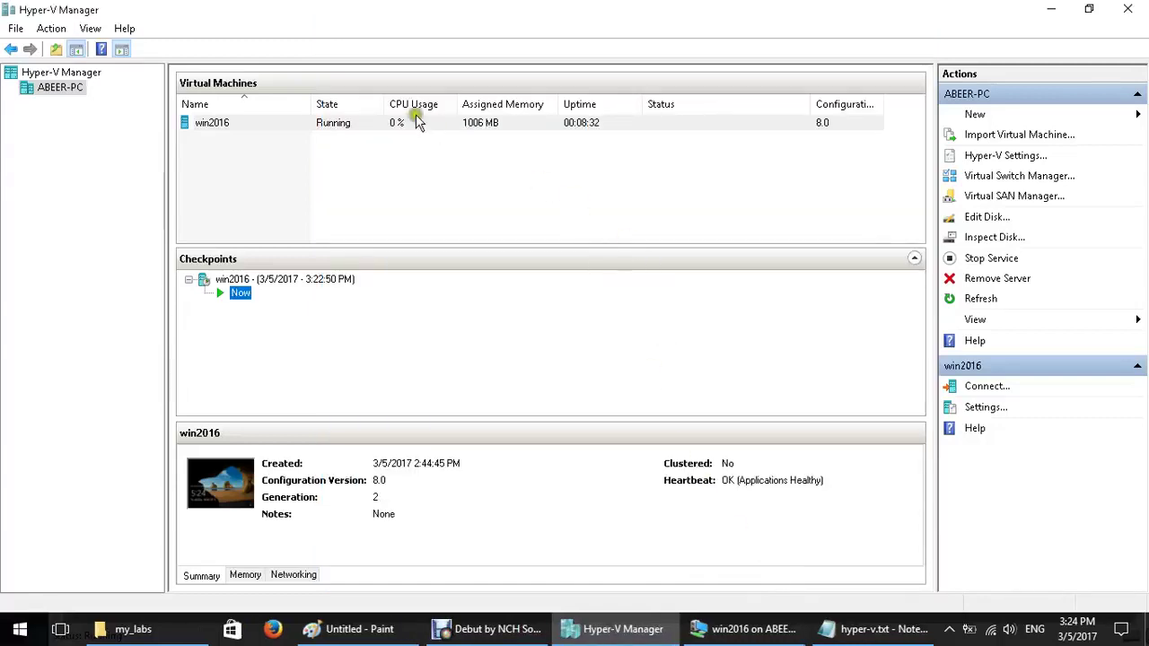
Connect to win2016 and turn off Enhanced session to use a basic session
left_click(403, 123)
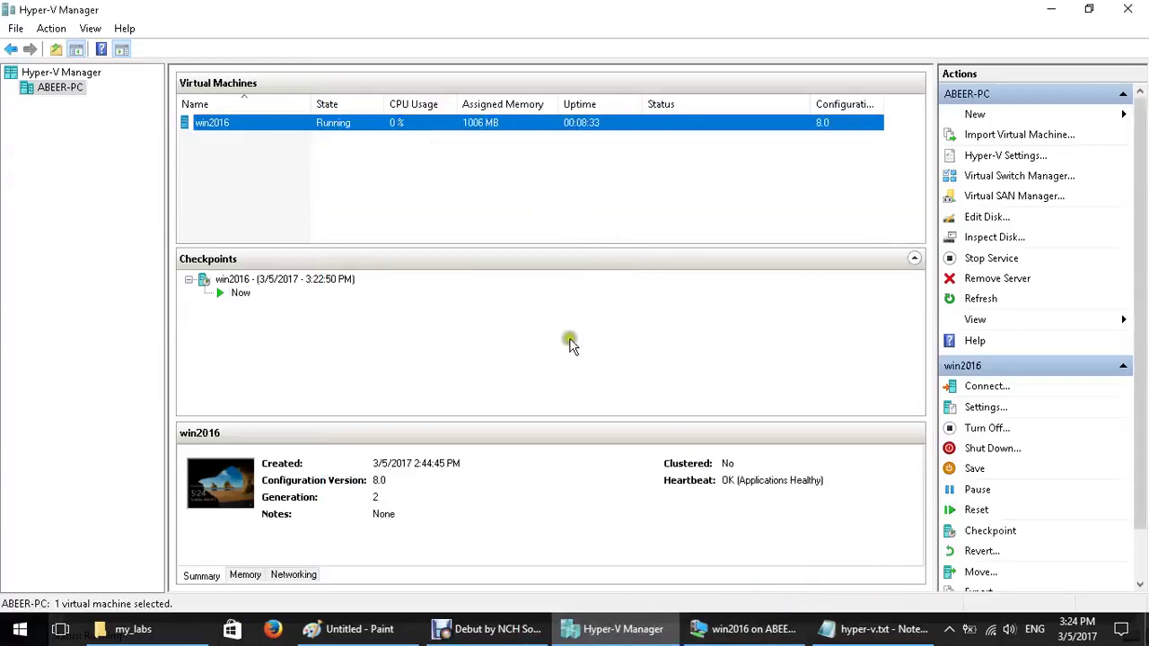
left_click(750, 628)
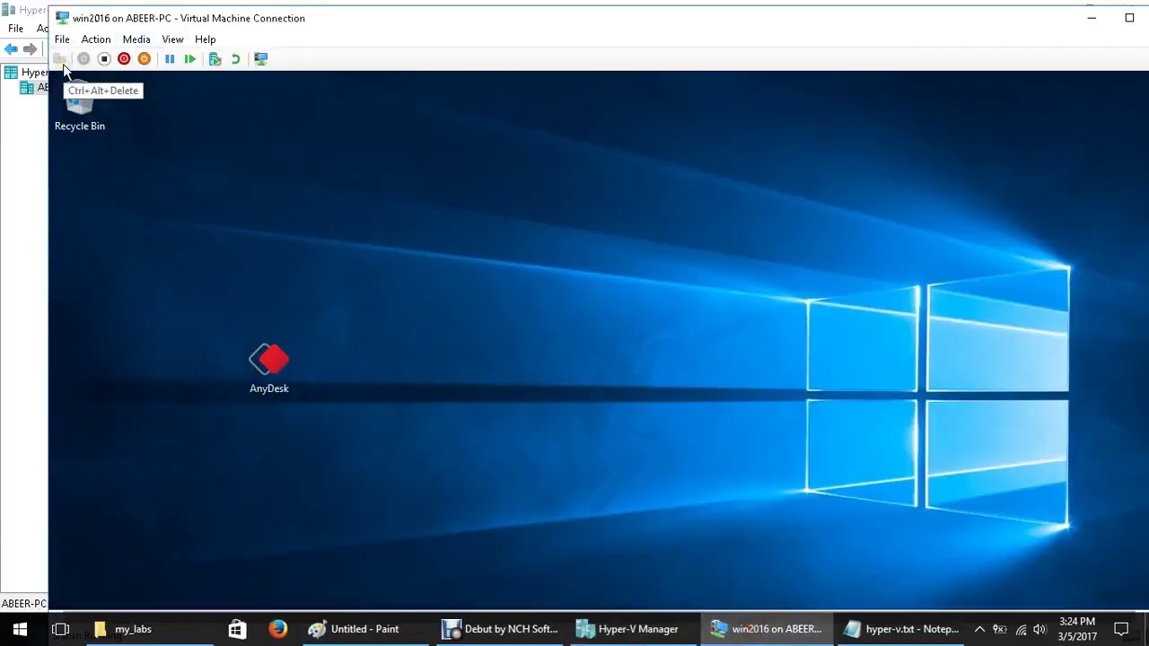
left_click(94, 42)
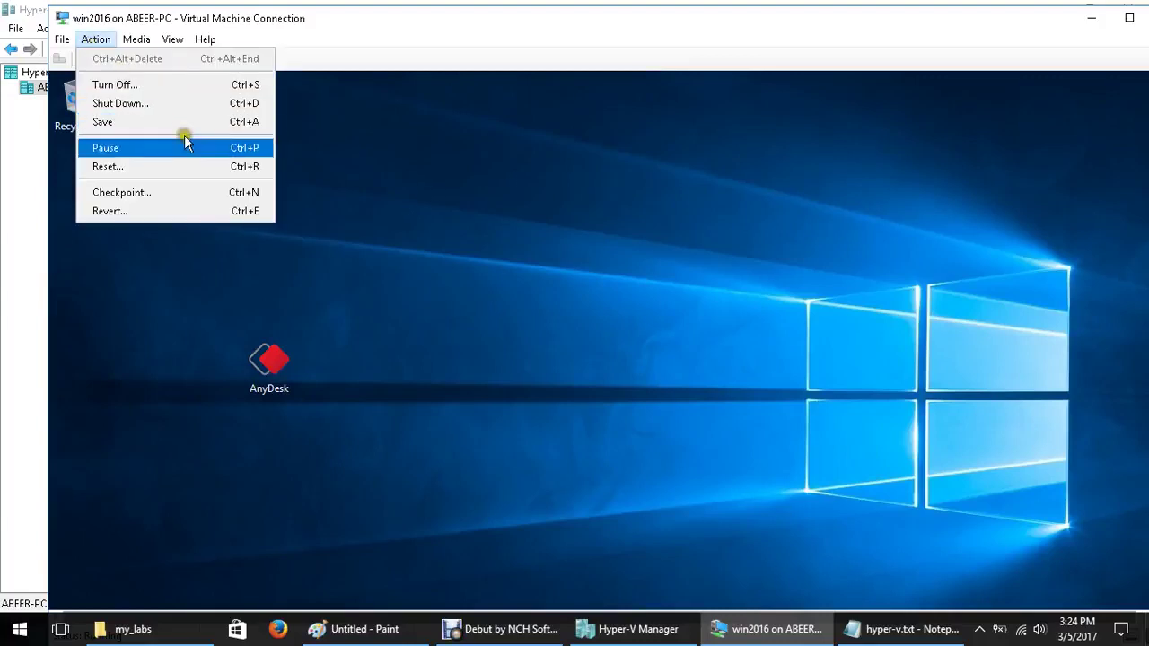
key("Escape")
left_click(171, 41)
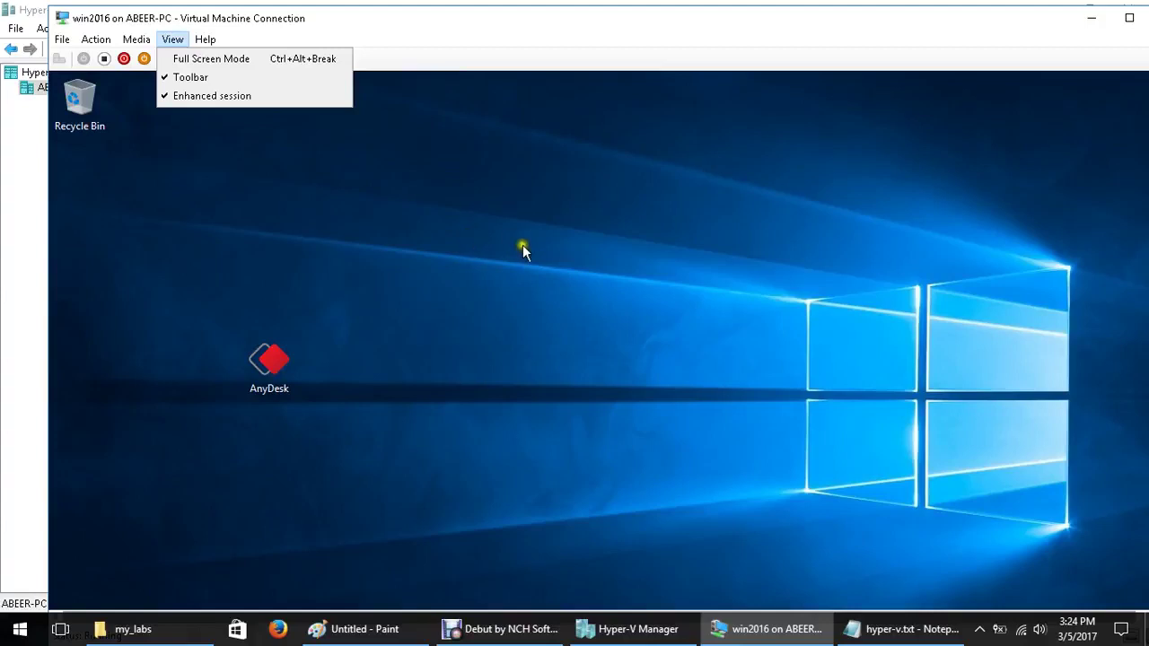
left_click(610, 302)
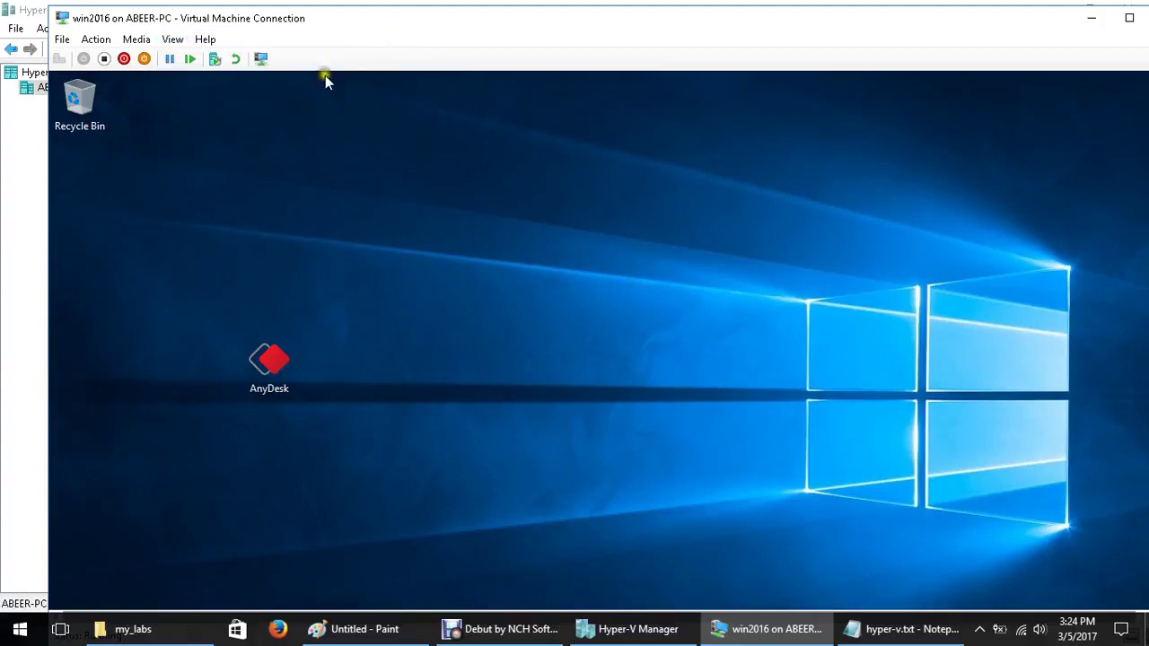
left_click(262, 60)
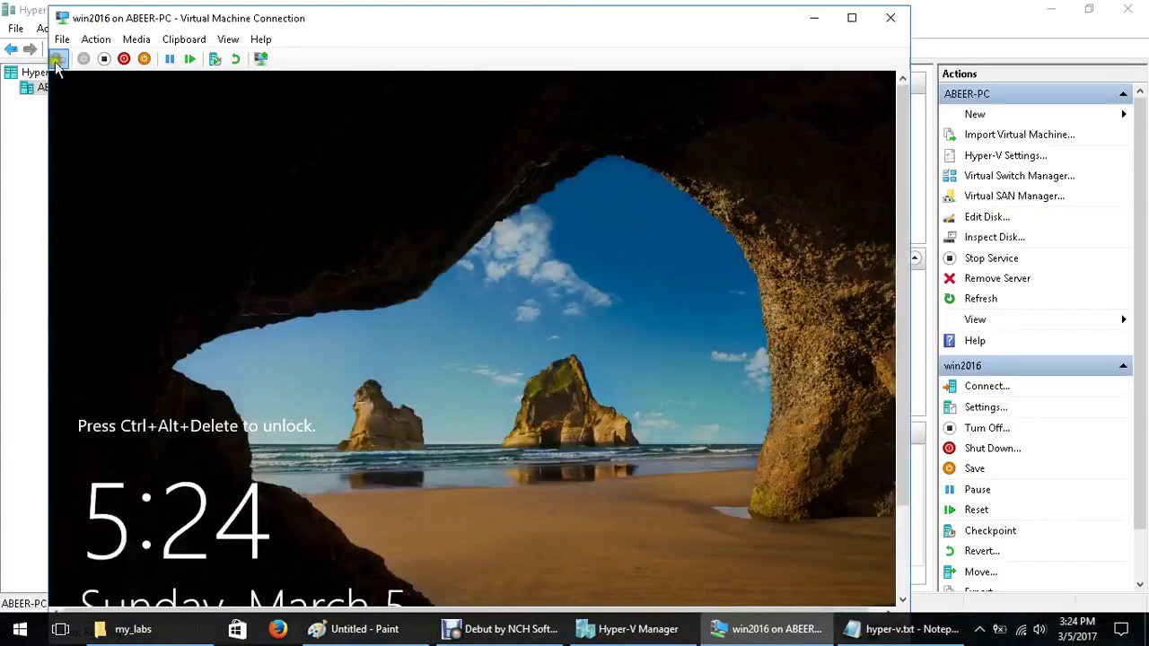
Shrink and reposition the connection window, then sign in with the Administrator password
left_click_drag(49, 7, 191, 90)
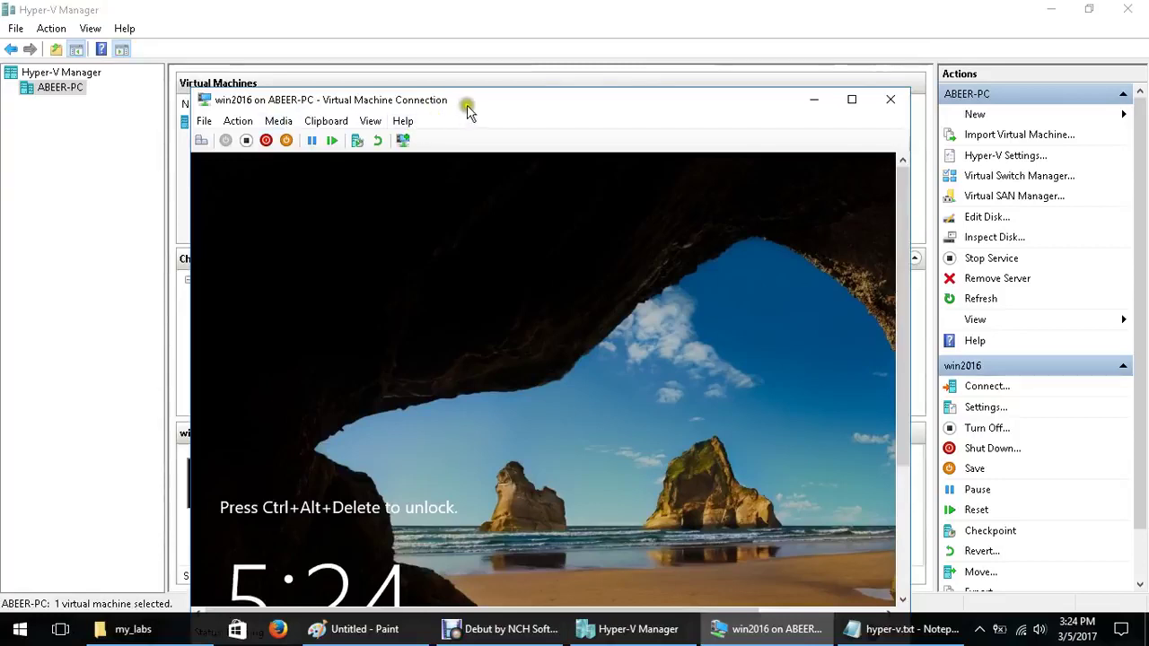
left_click_drag(467, 102, 476, 46)
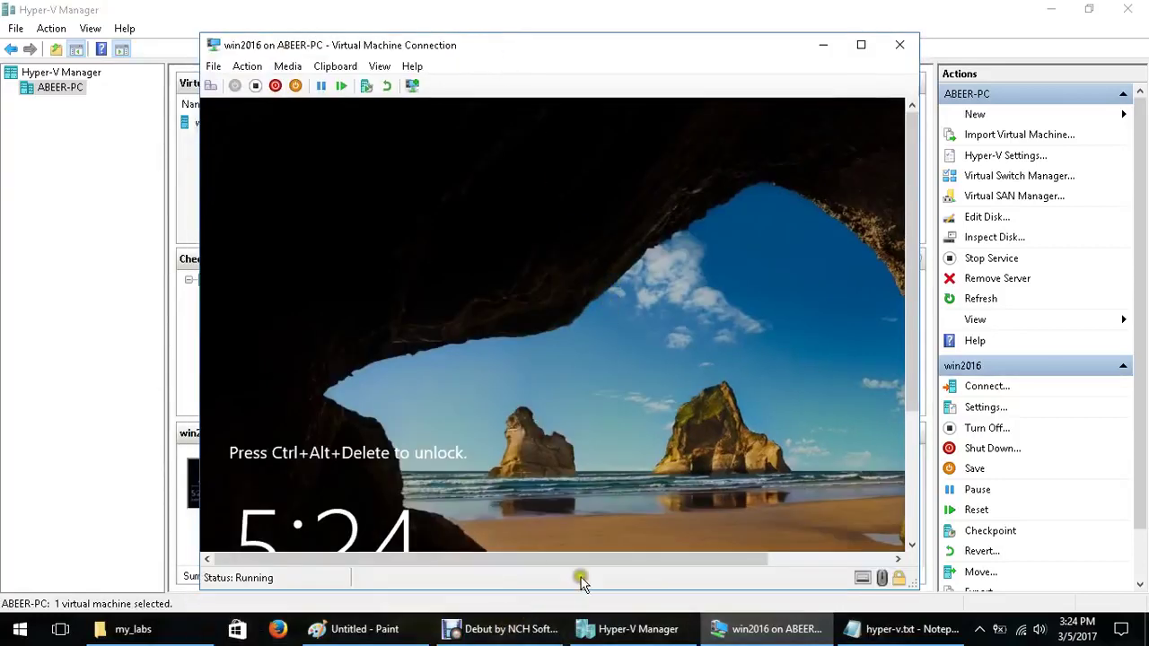
left_click_drag(580, 559, 726, 494)
left_click_drag(643, 555, 520, 564)
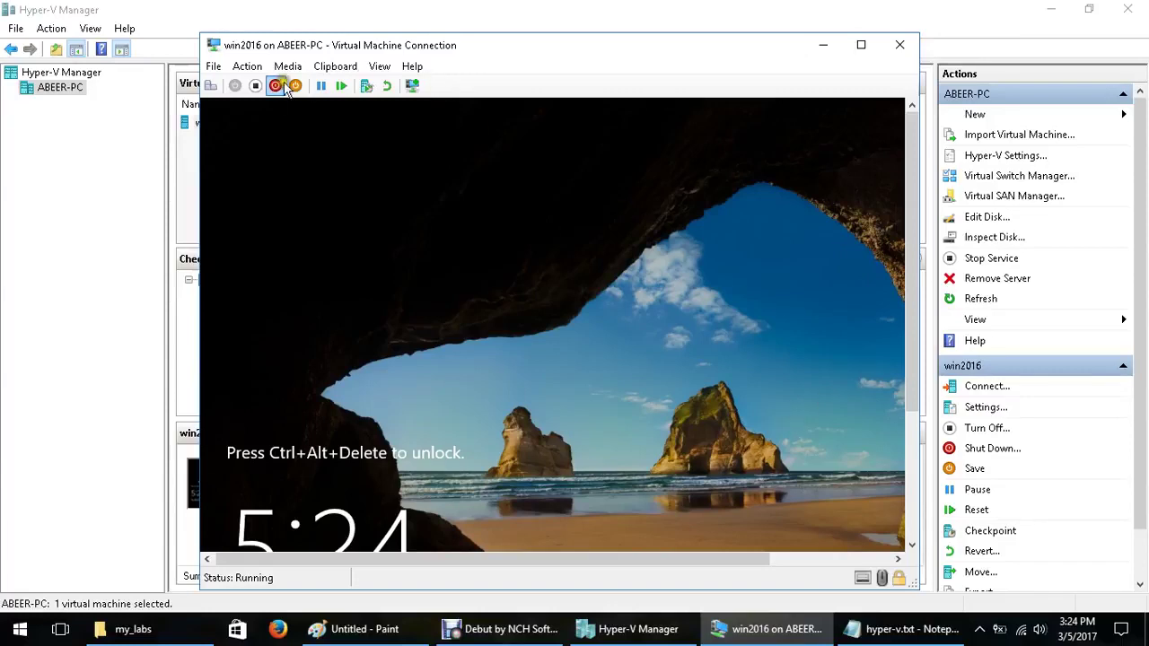
left_click(212, 85)
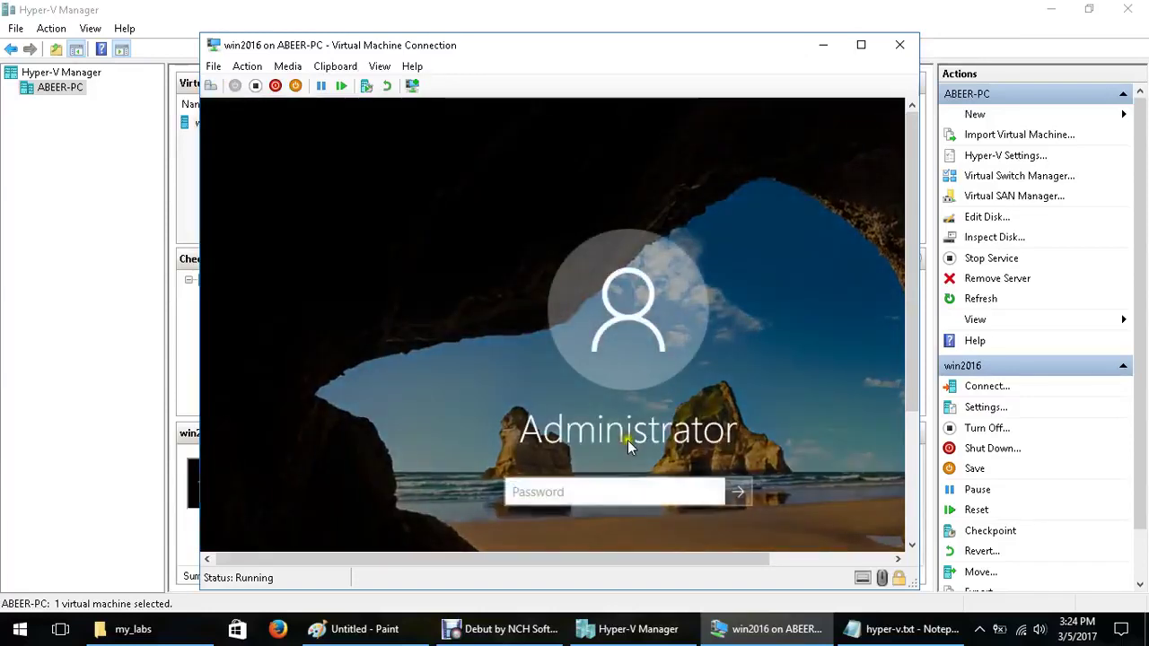
type("***")
key("Return")
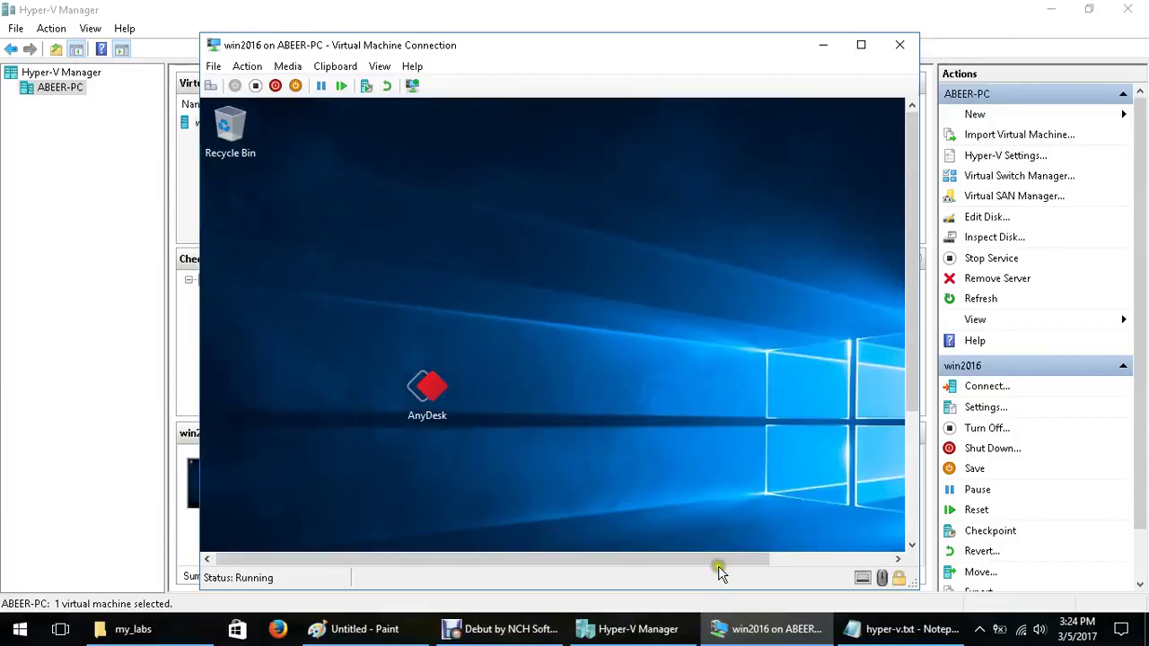
Reconnect win2016 as an enhanced session
left_click_drag(718, 558, 790, 558)
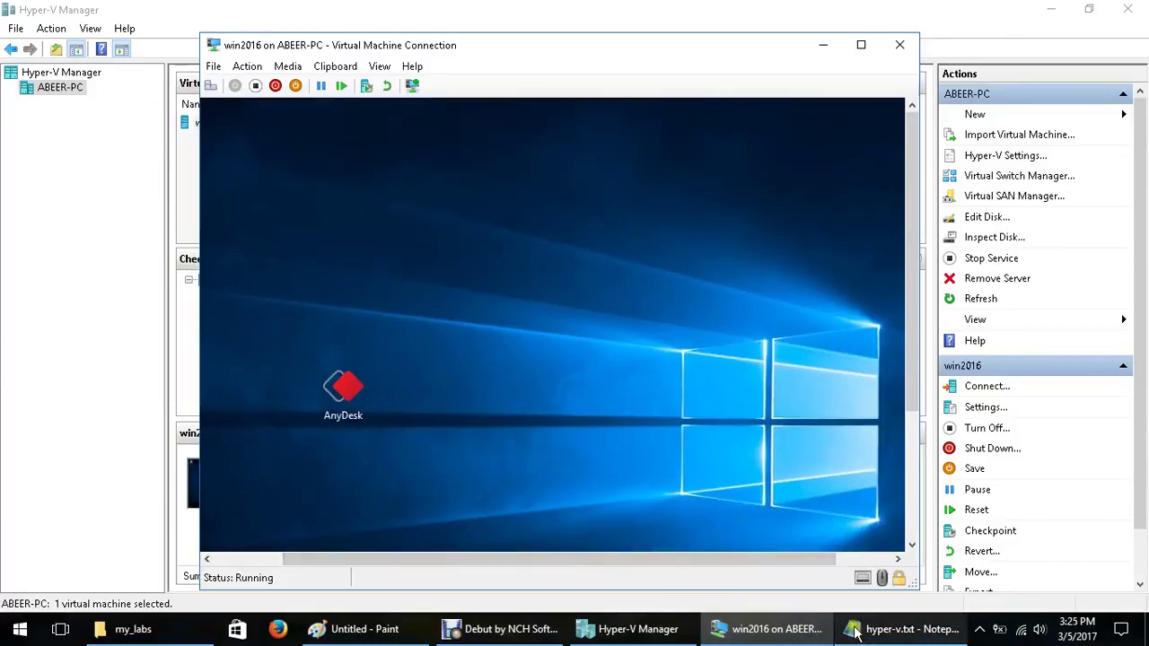
mouse_move(854, 632)
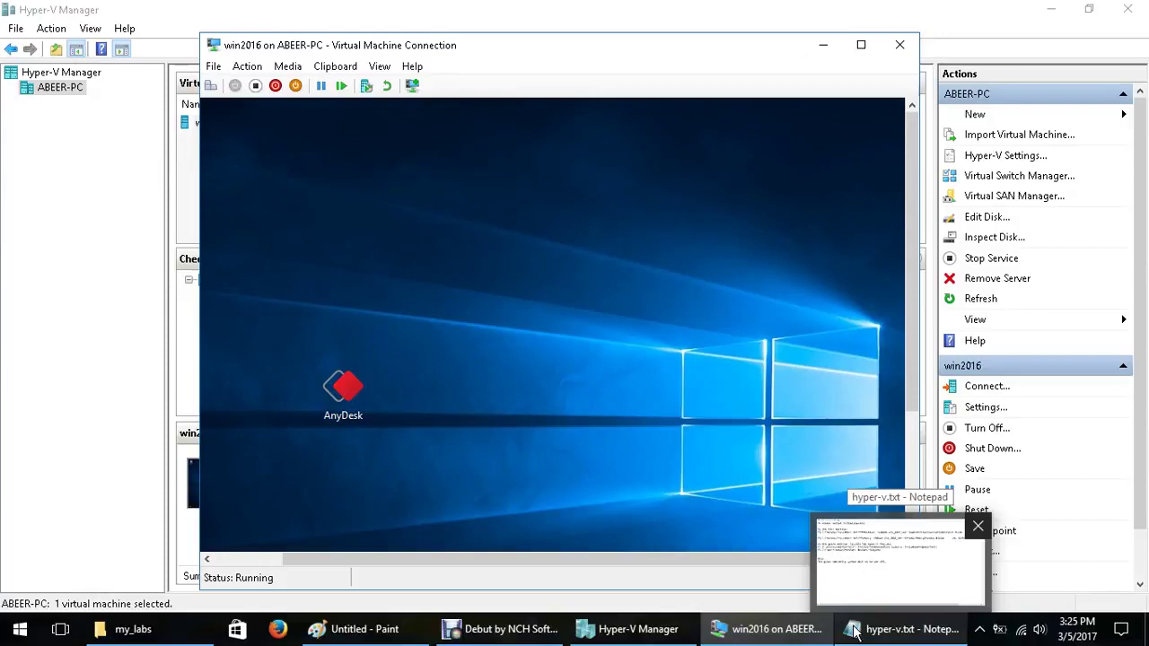
left_click(412, 86)
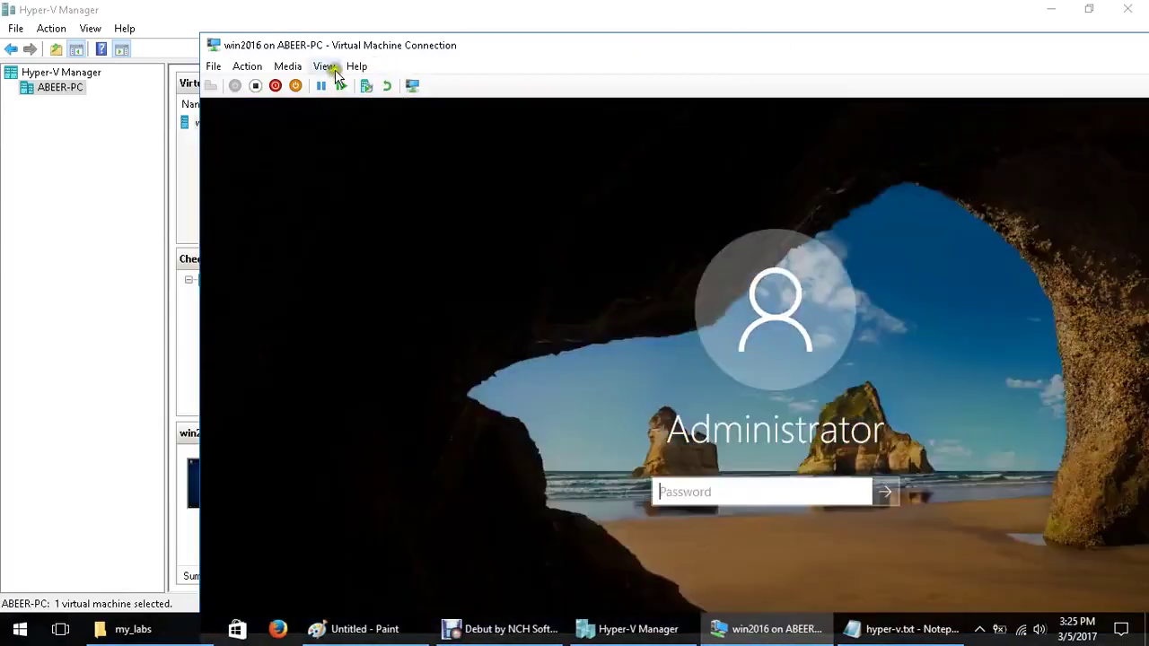
Switch the VM connection to full screen, sign in with the password, and maximize Server Manager
left_click(324, 67)
left_click(362, 85)
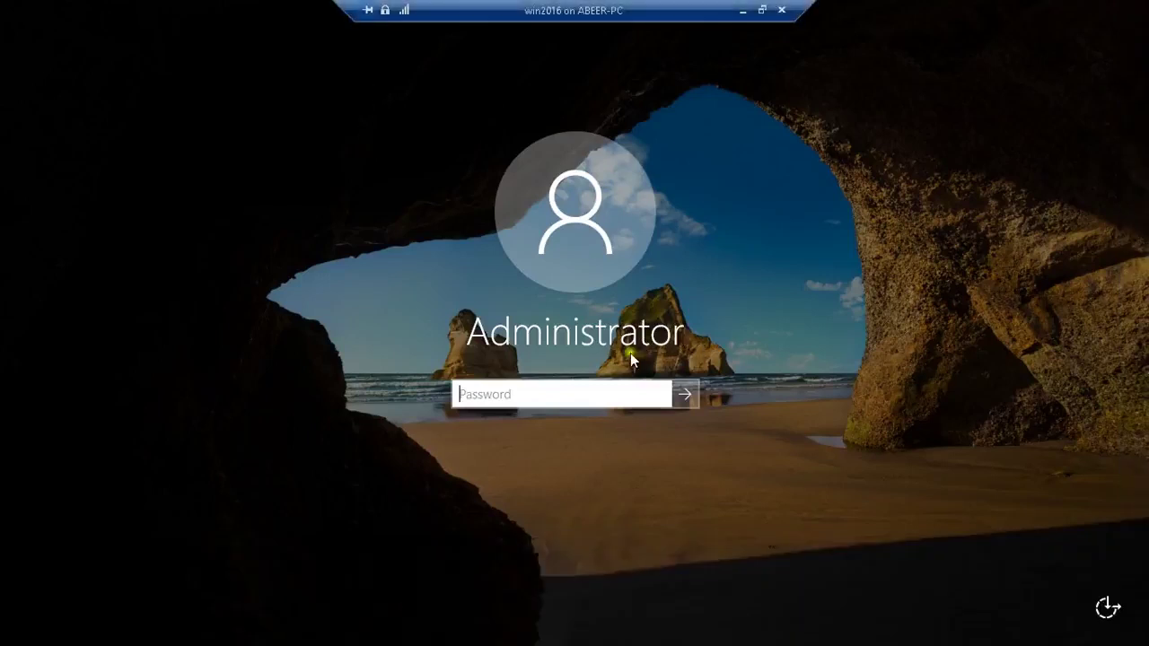
type("•••••••")
key("Return")
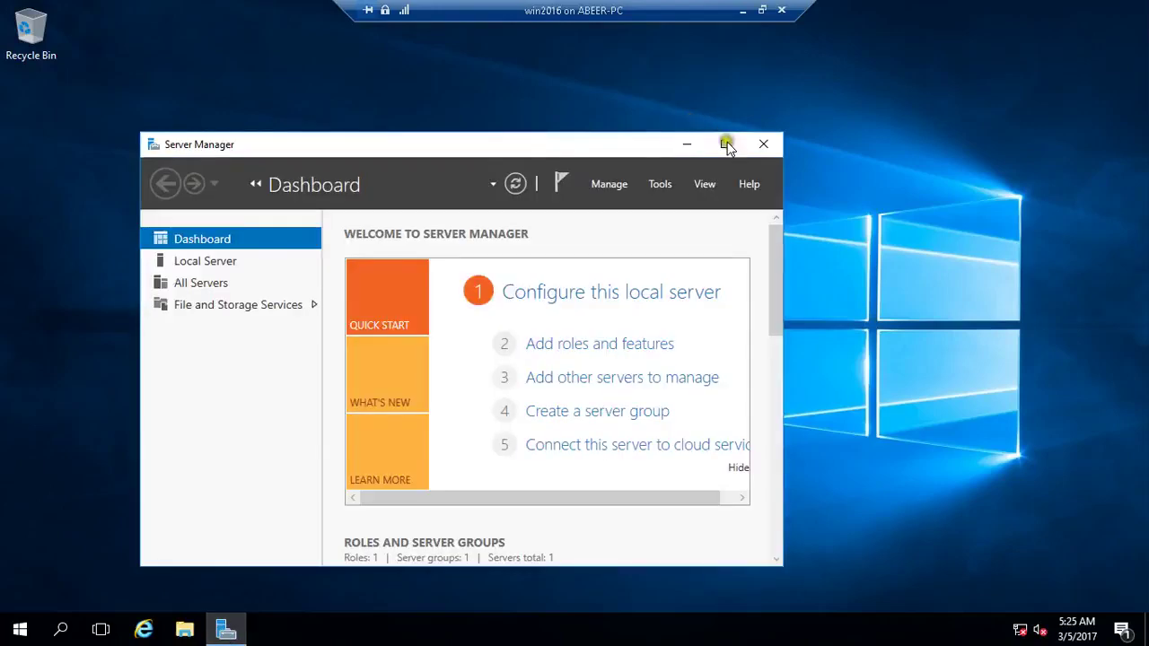
left_click(727, 142)
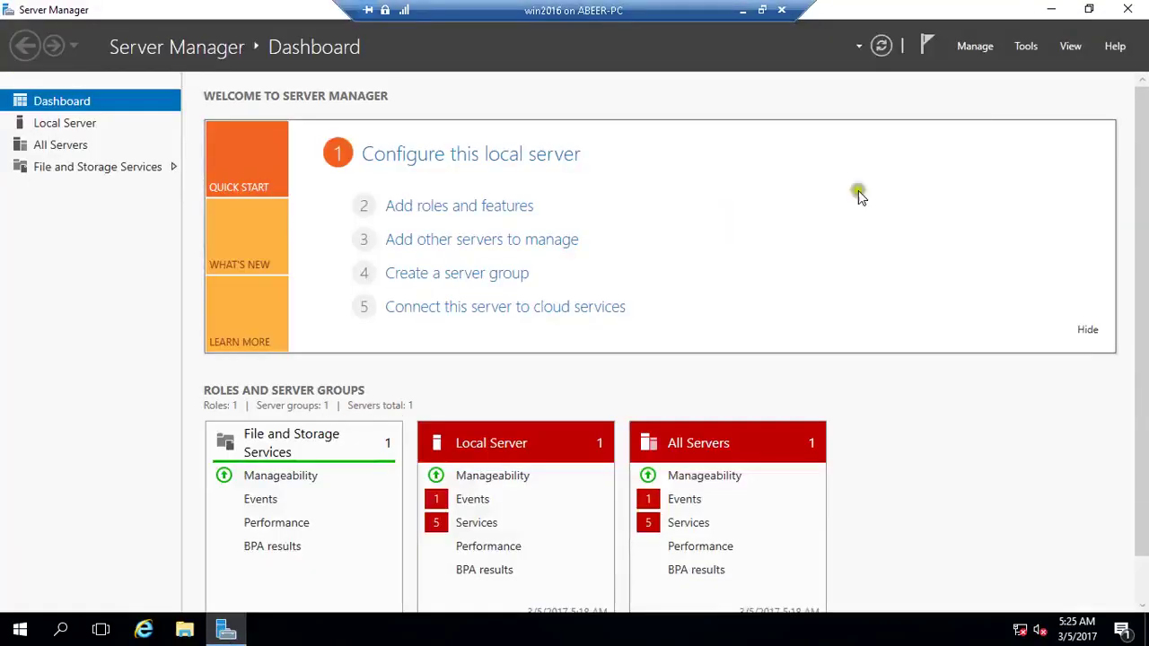
Run Add Roles and Features with role-based installation to Server Roles and select Hyper-V
left_click(817, 334)
left_click(817, 334)
left_click(710, 421)
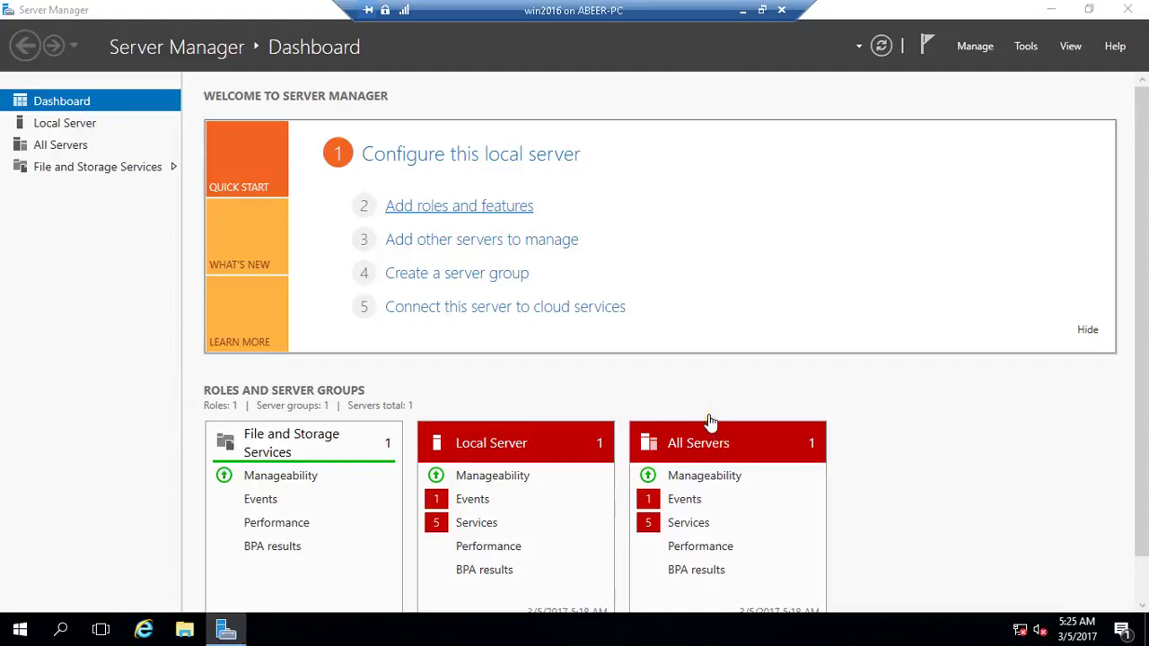
left_click(494, 477)
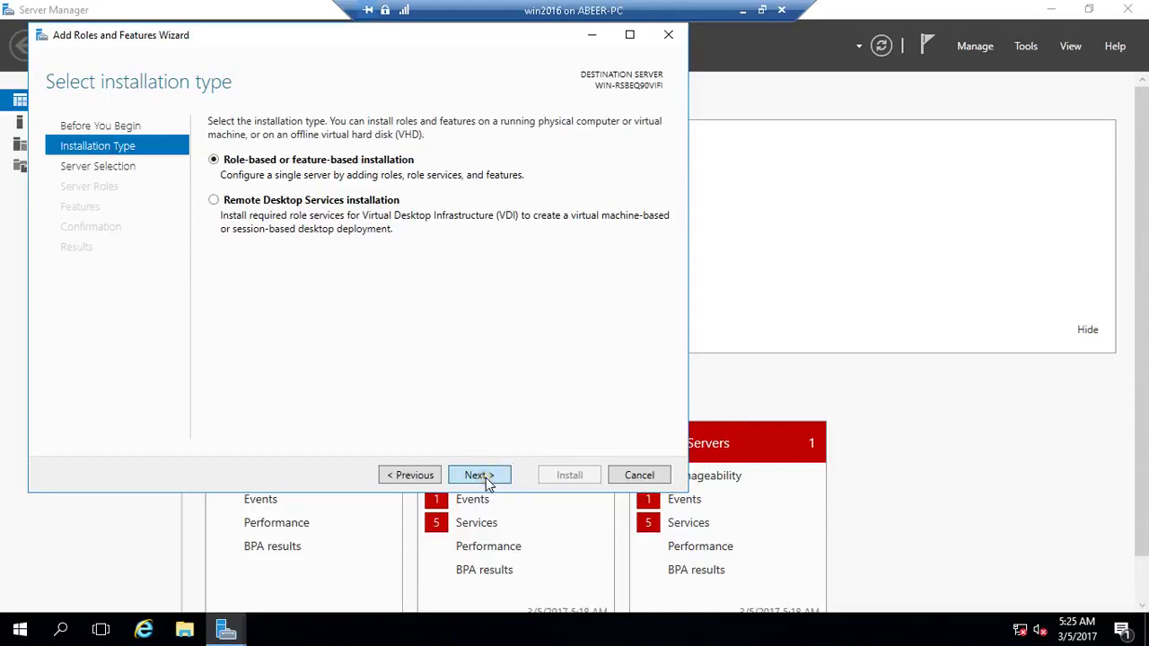
left_click(489, 483)
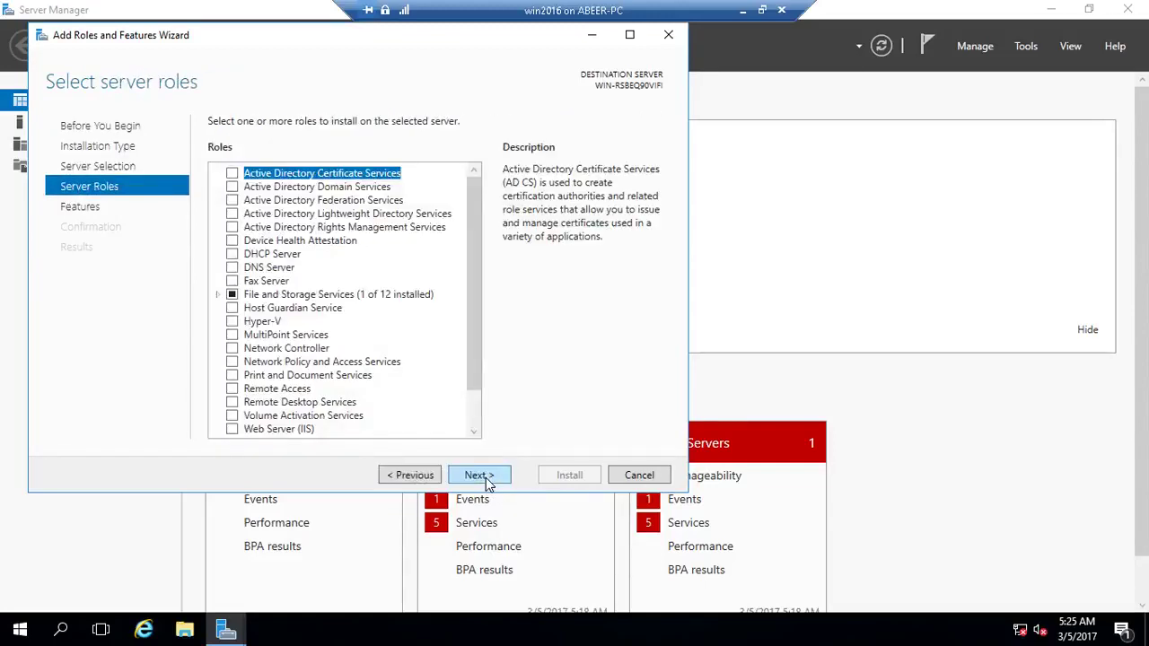
left_click(479, 350)
left_click_drag(479, 350, 464, 405)
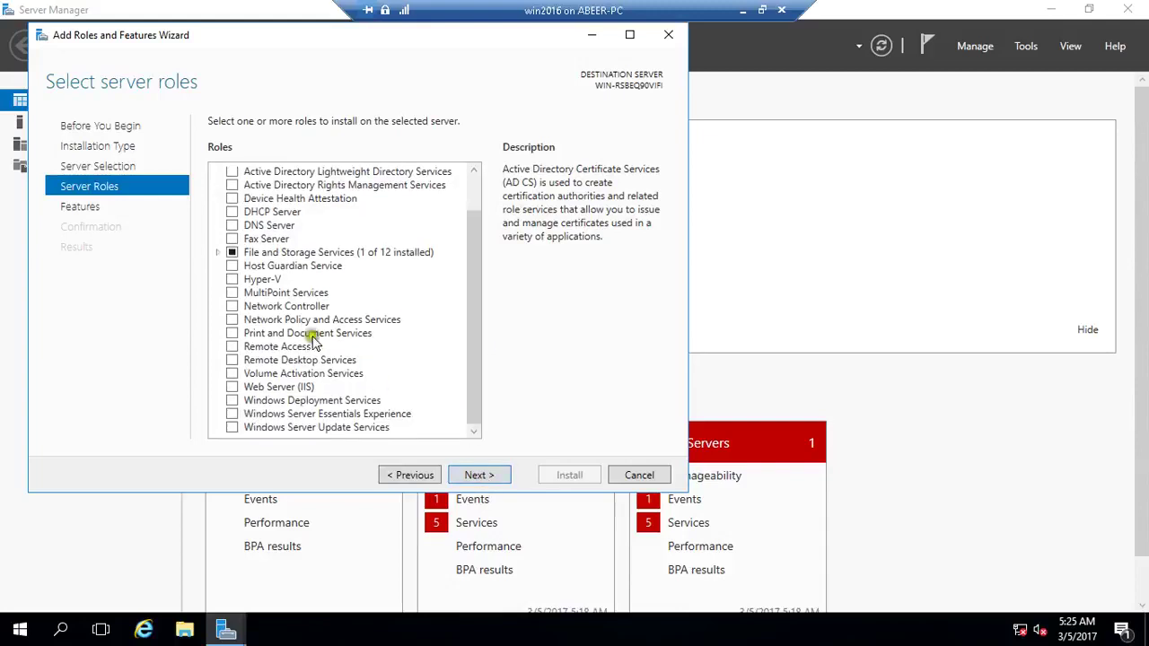
left_click(232, 281)
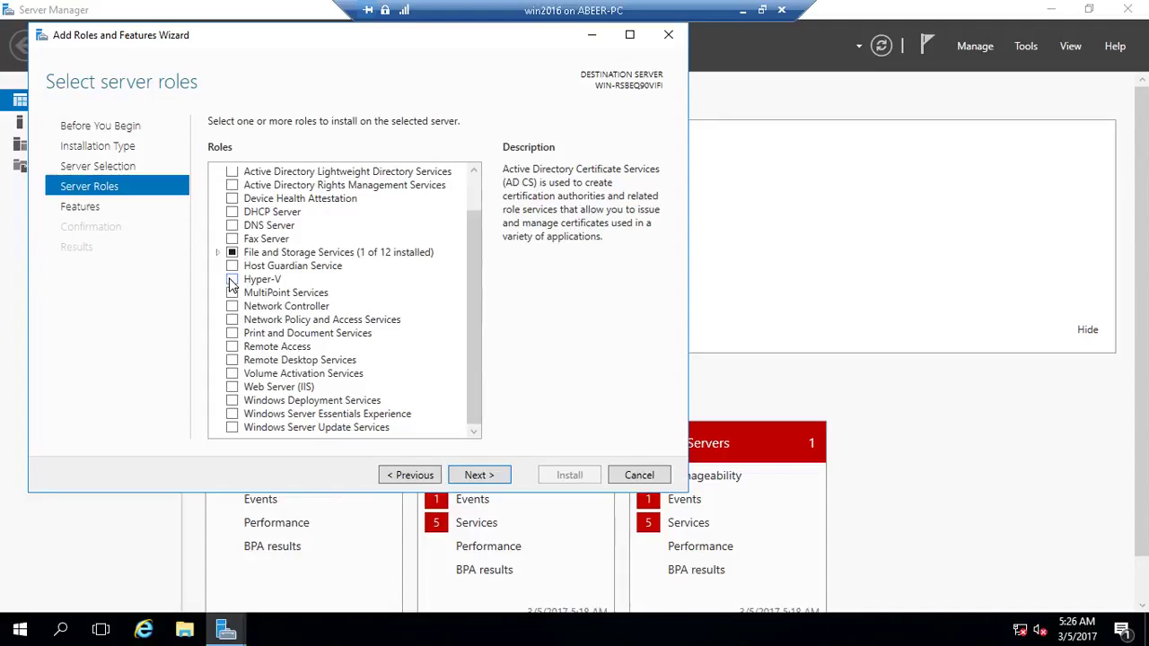
In Paint, draw two stacked long rectangles with a thicker outline near the canvas bottom
left_click(762, 10)
left_click(355, 629)
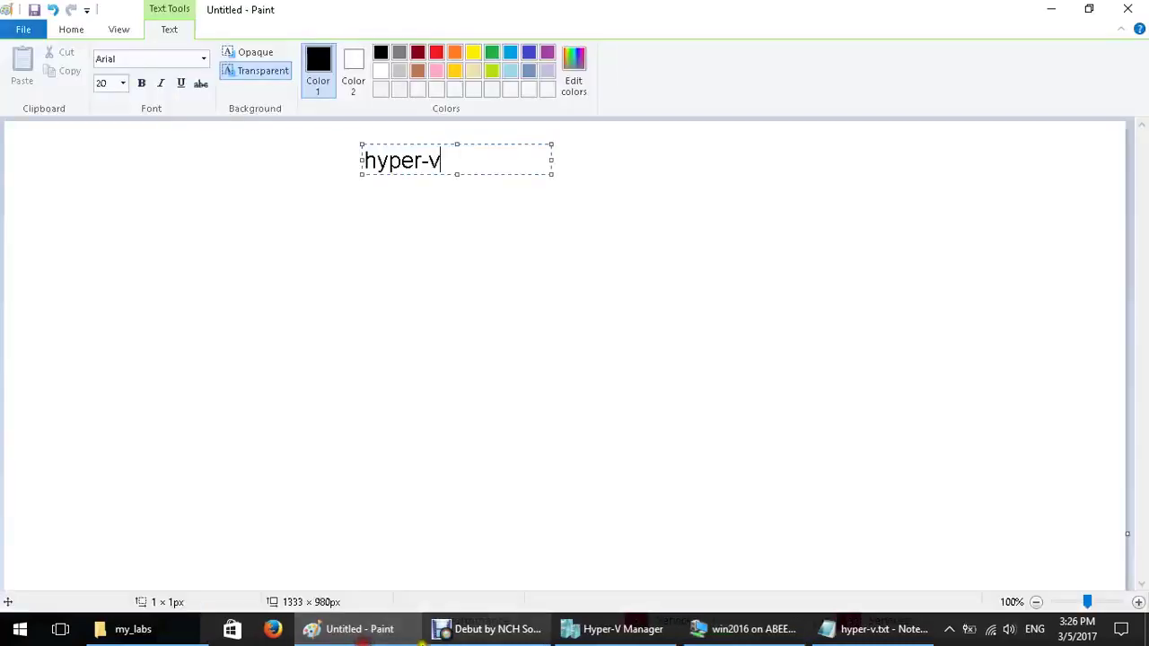
left_click(389, 379)
left_click(370, 53)
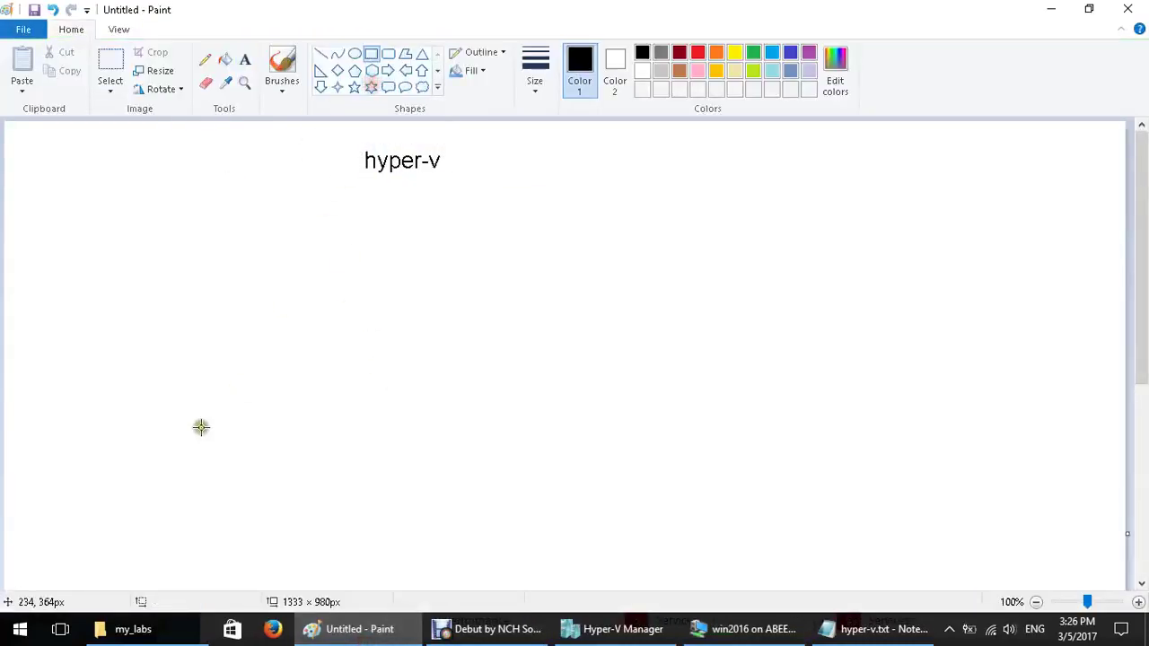
left_click_drag(200, 427, 842, 465)
left_click(550, 99)
left_click(559, 125)
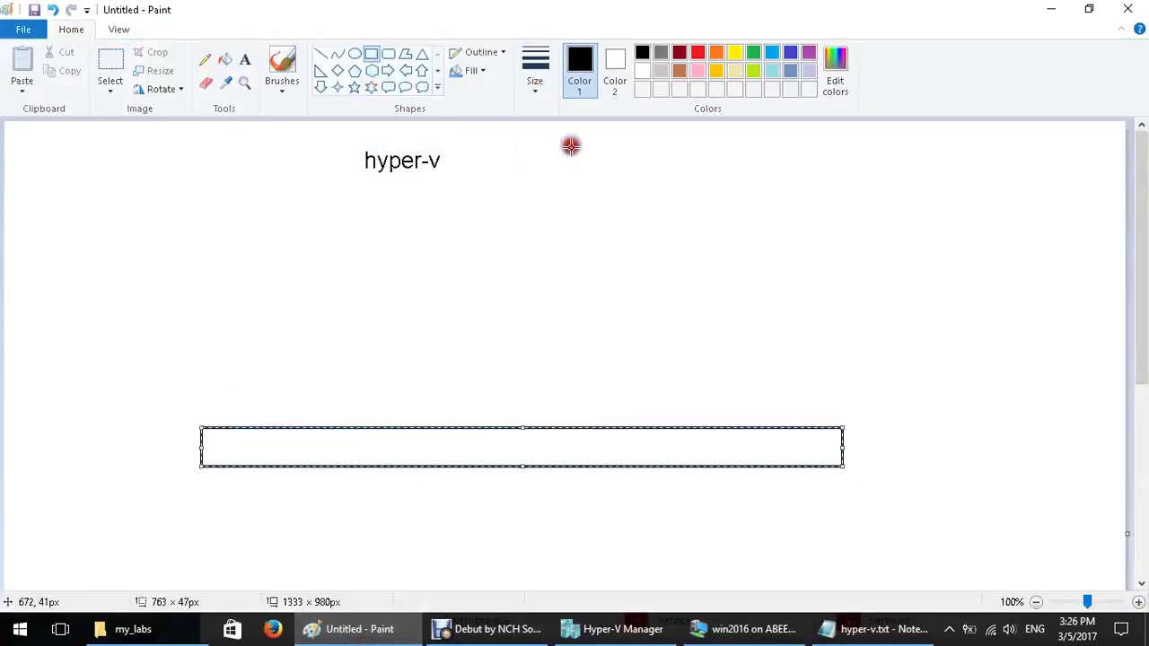
left_click_drag(194, 385, 844, 427)
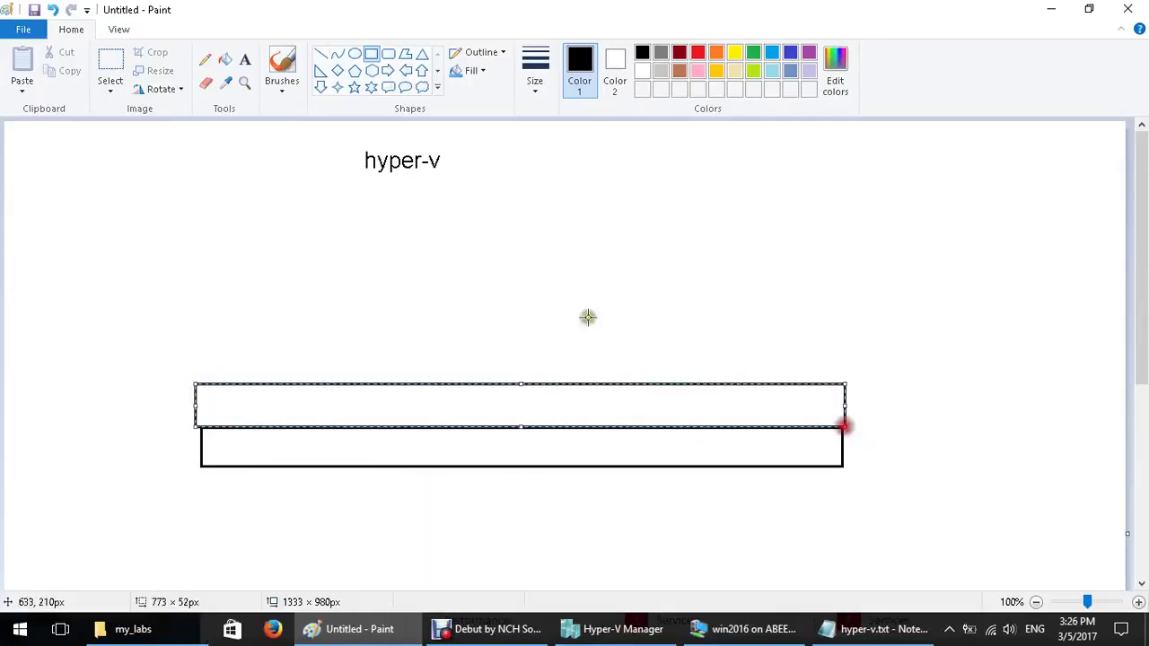
Label the lower box 'host win 10' and the upper box 'hyper v'
left_click(245, 59)
left_click(393, 446)
type("host")
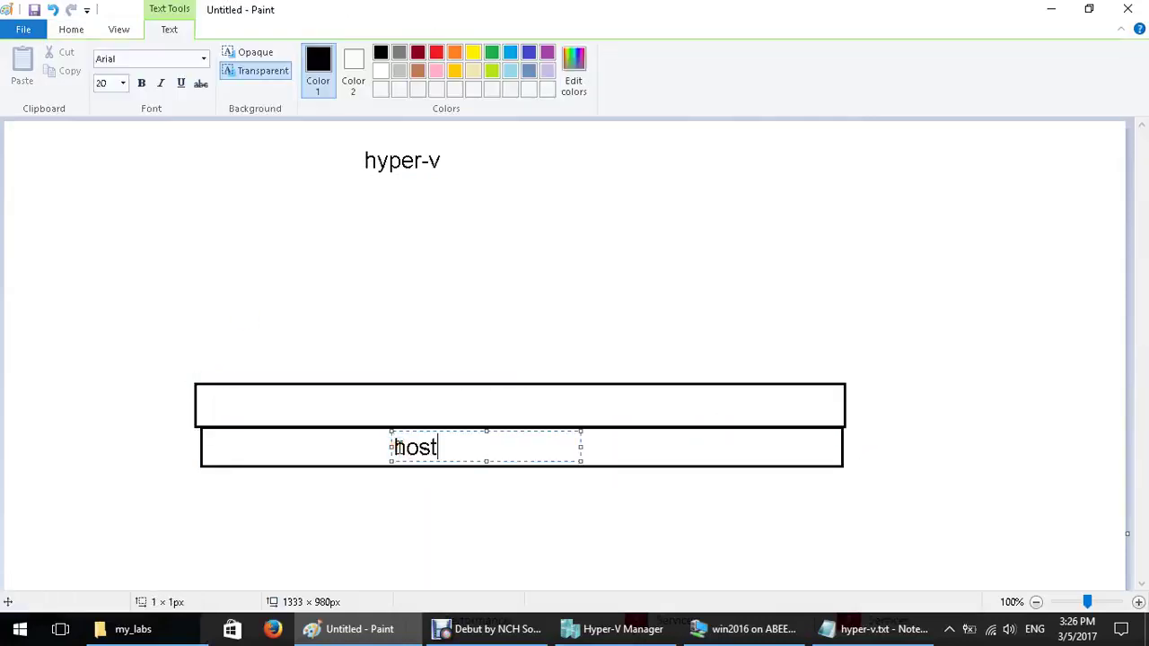
type(" wi")
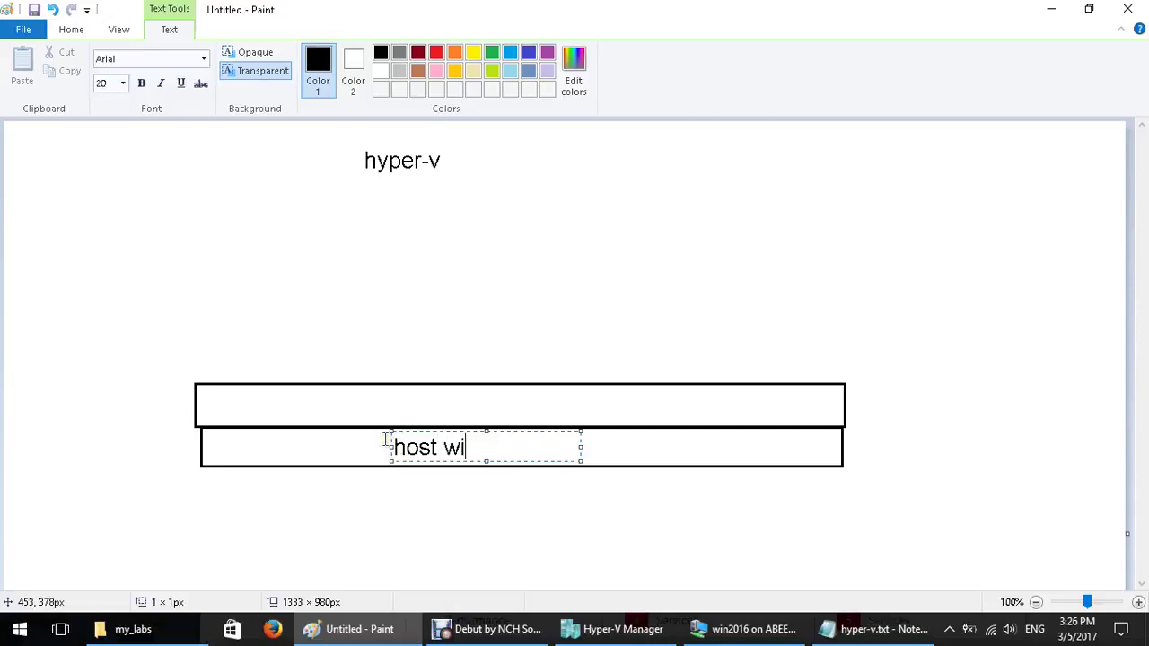
type("n 10")
left_click(400, 406)
left_click(400, 406)
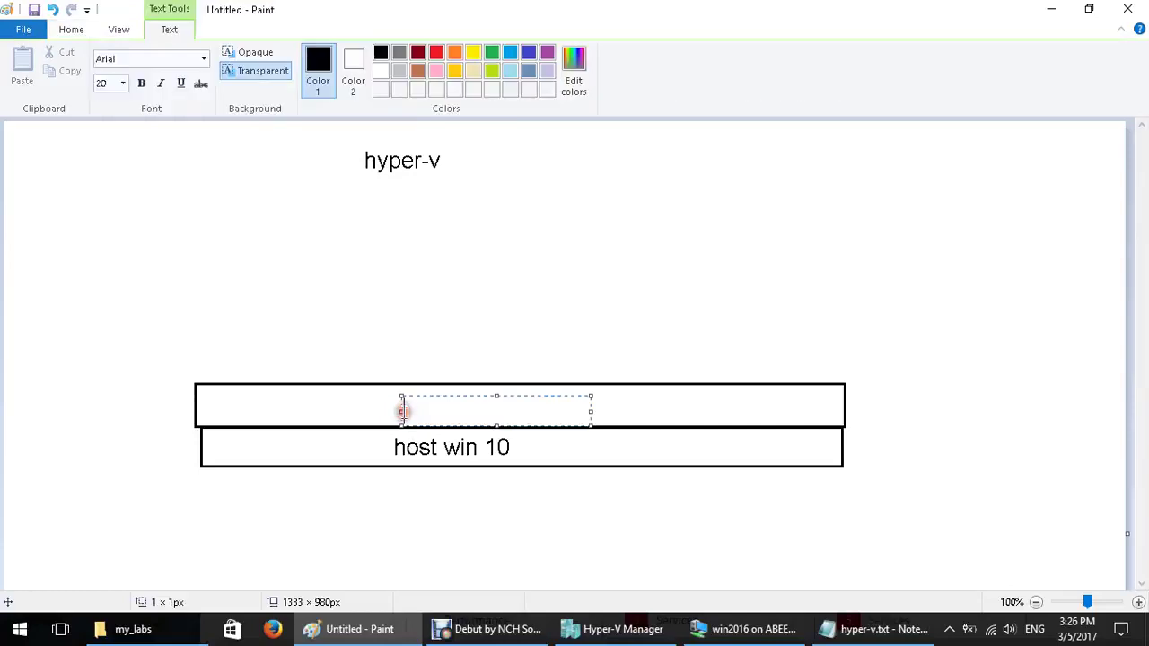
type("hyper v")
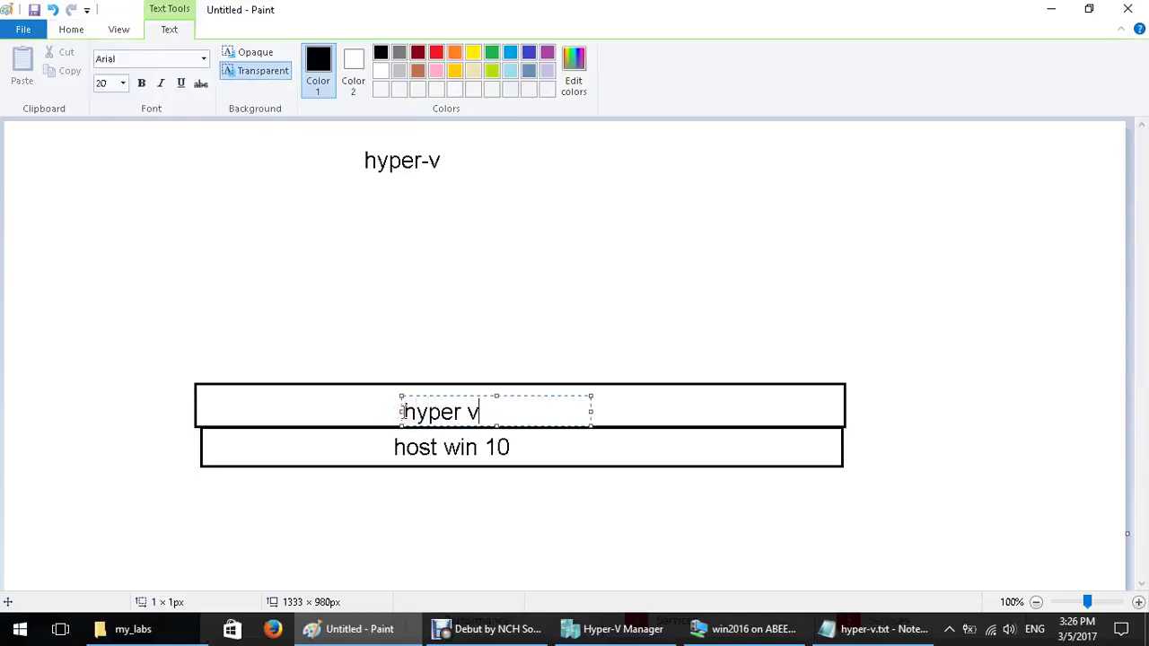
left_click(411, 305)
Add a third rectangle above them labelled 'win 2016'
left_click(371, 53)
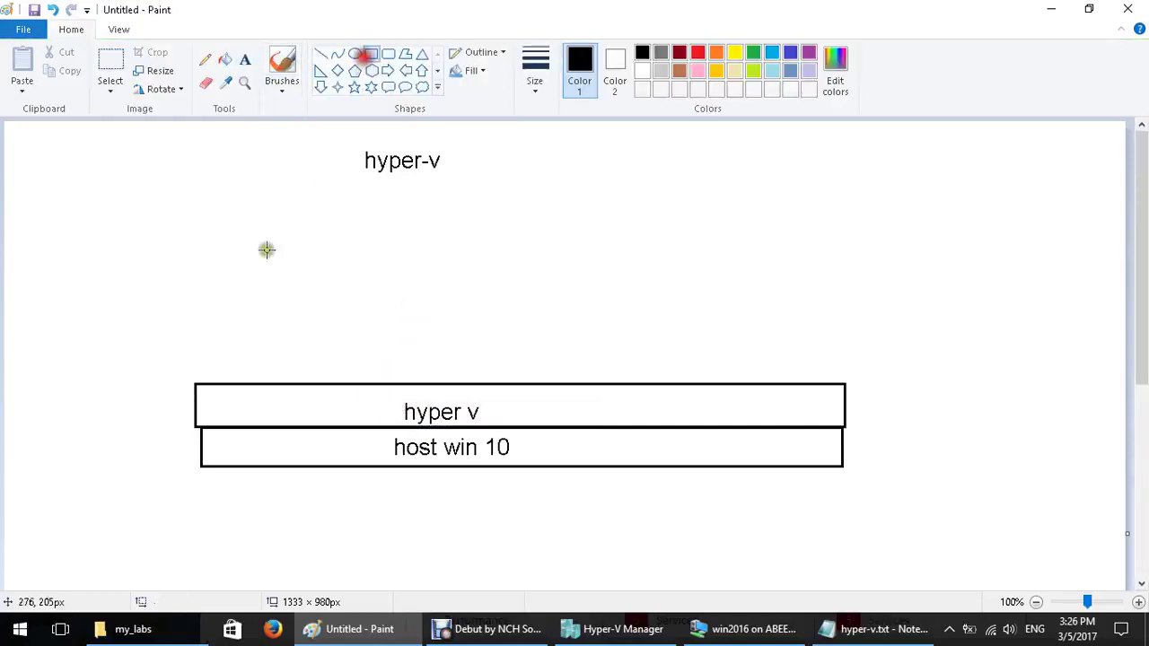
left_click_drag(196, 340, 844, 382)
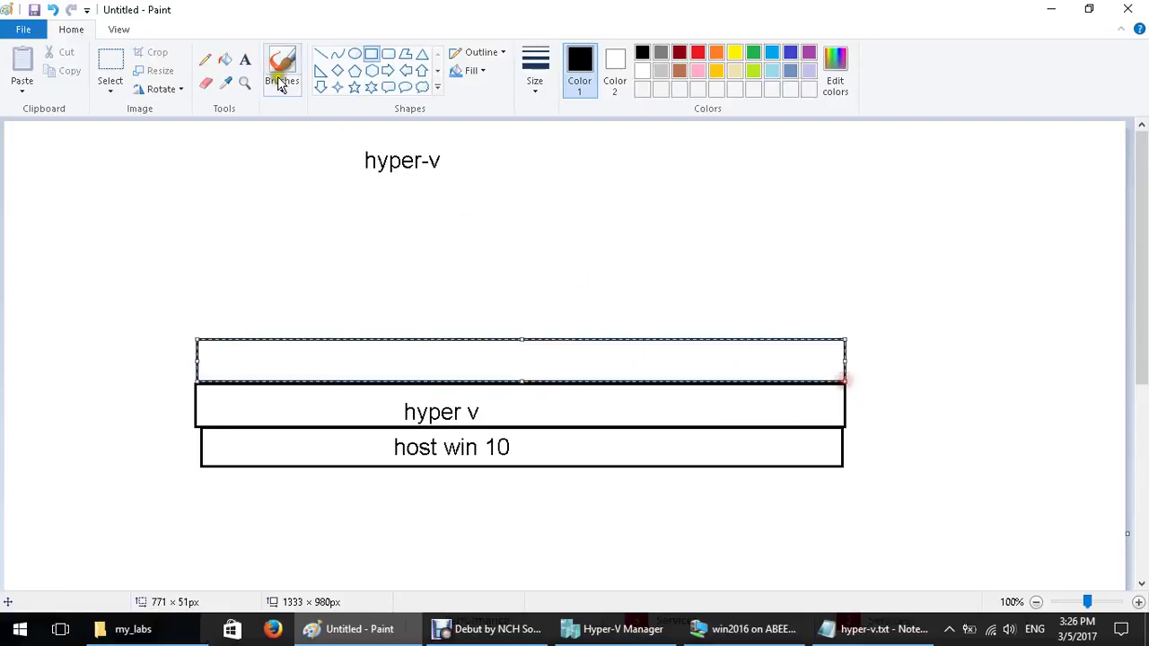
left_click(245, 59)
left_click(367, 356)
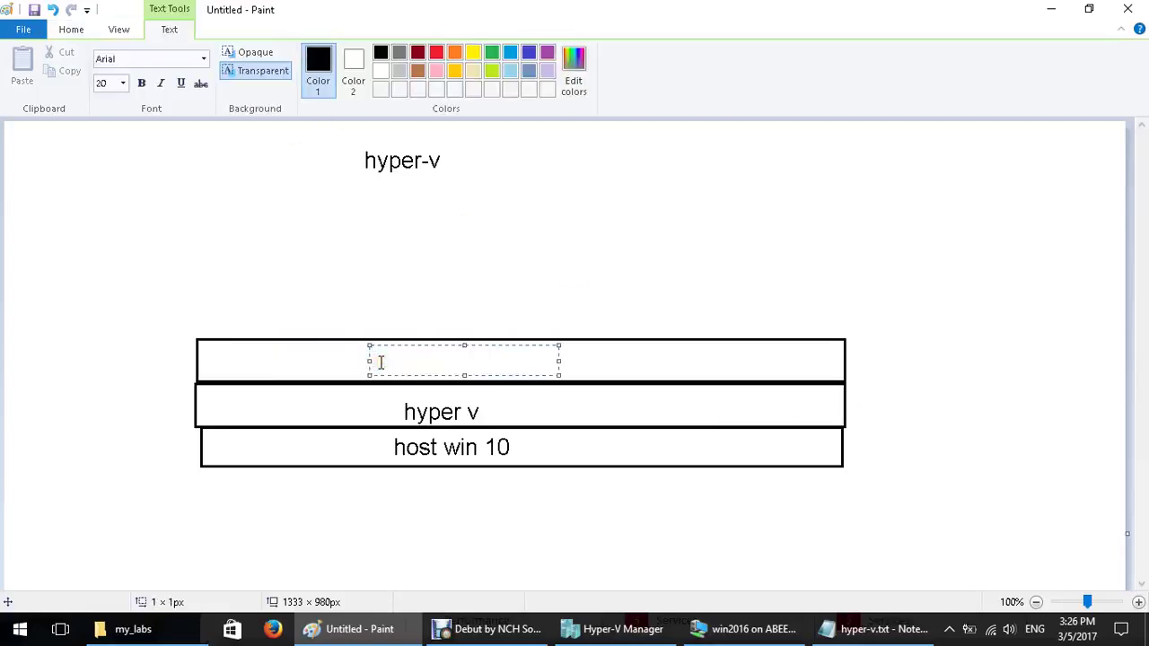
type("win 2016")
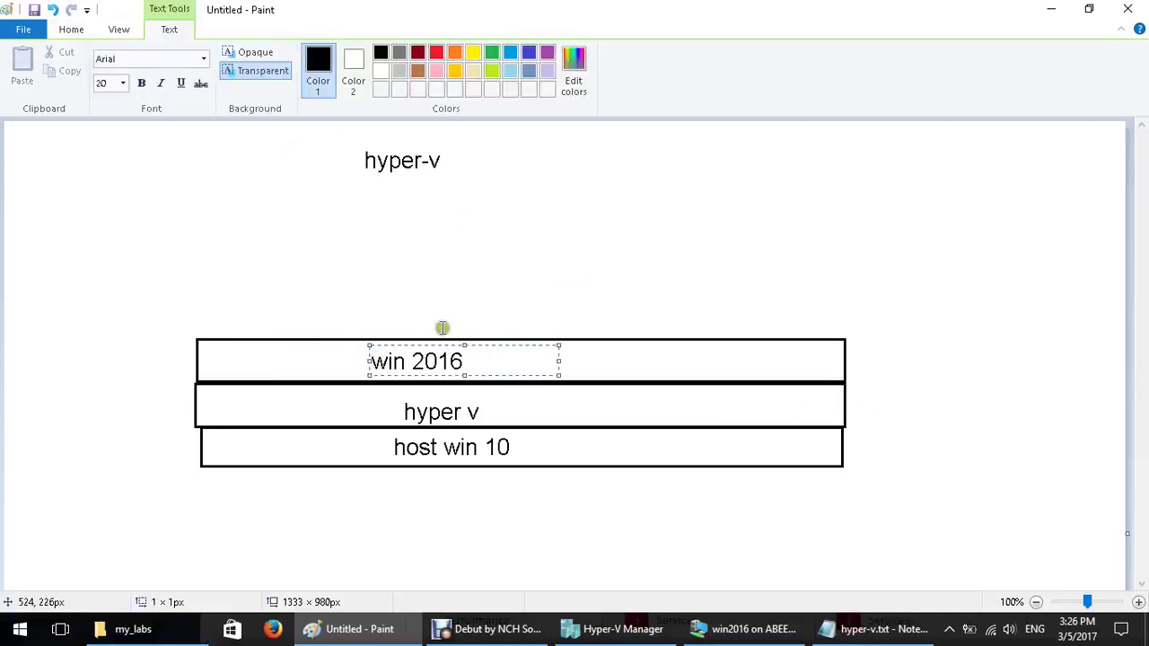
left_click(442, 264)
Add a fourth rectangle labelled 'hyper v' on top, then start a small box above it
left_click(371, 54)
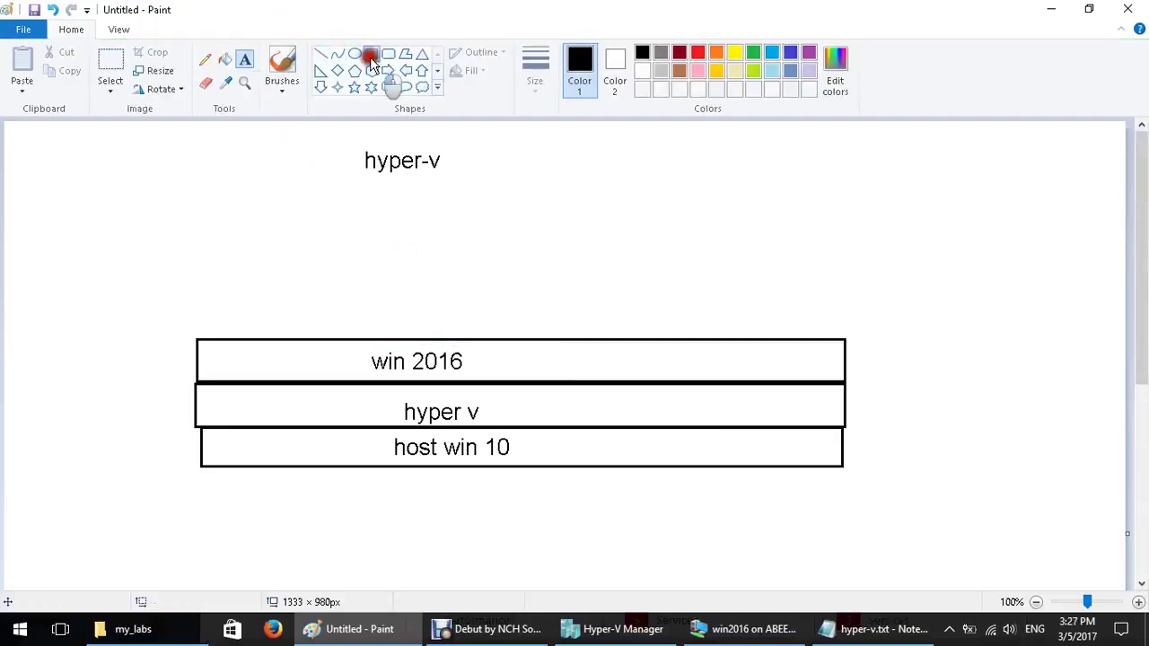
left_click_drag(206, 295, 868, 338)
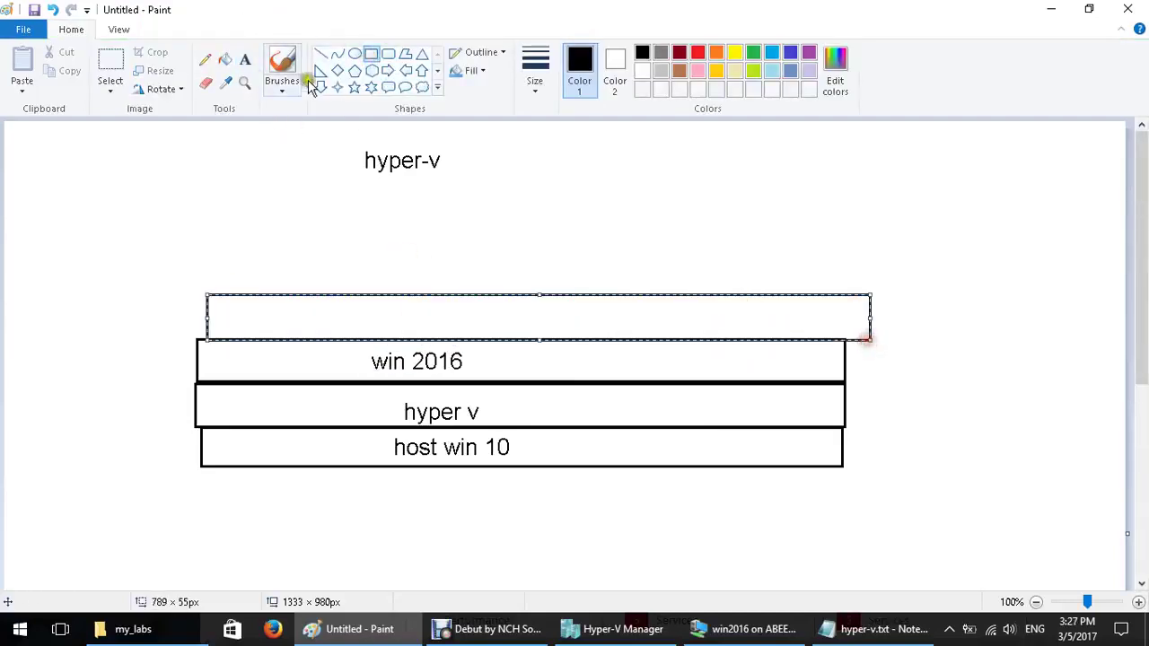
left_click(245, 59)
left_click(409, 311)
type("hp")
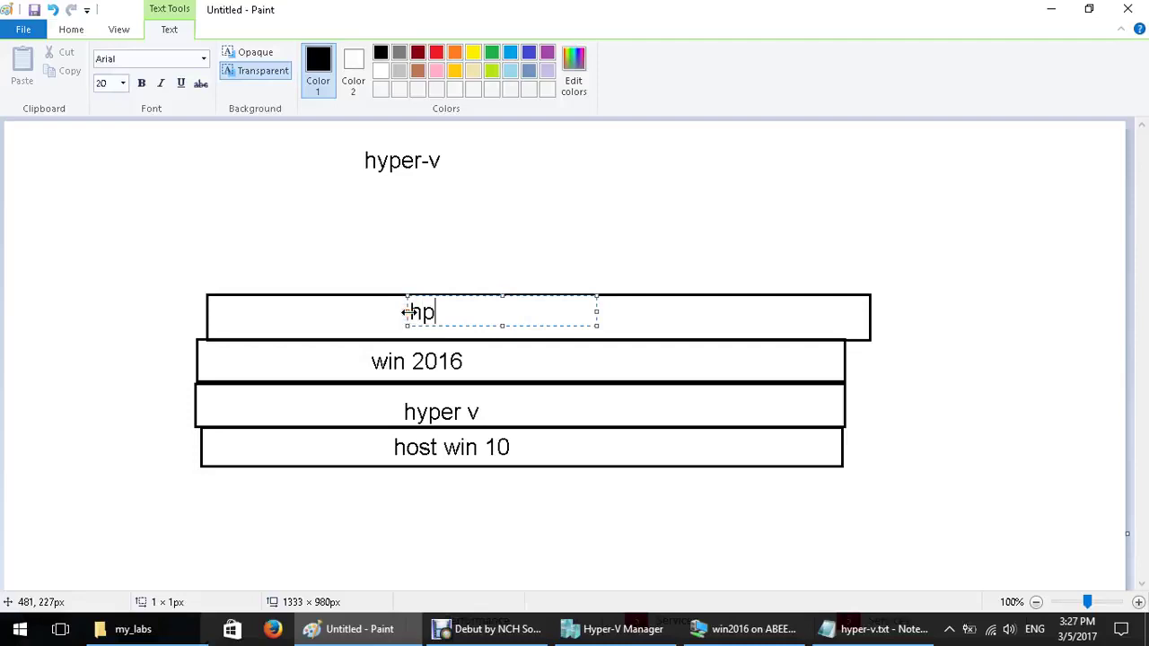
key("BackSpace")
type("yper v")
left_click(377, 241)
left_click(369, 53)
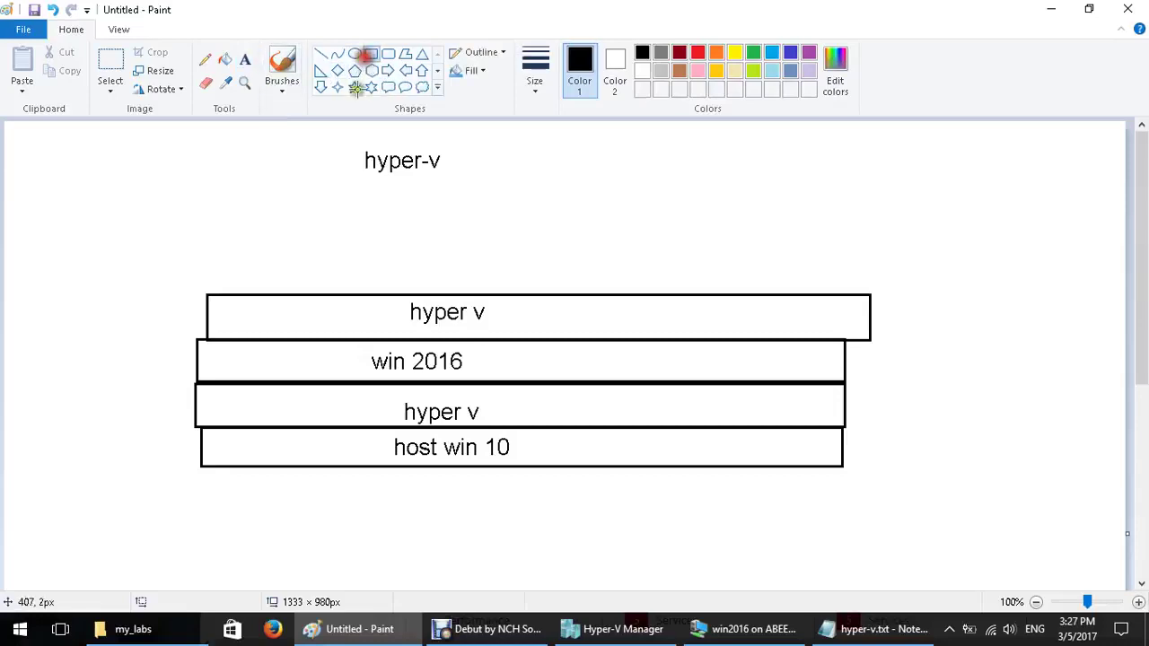
mouse_move(223, 260)
left_mouse_down()
mouse_move(367, 298)
mouse_move(584, 278)
mouse_move(609, 288)
mouse_move(674, 260)
mouse_move(856, 287)
left_mouse_up()
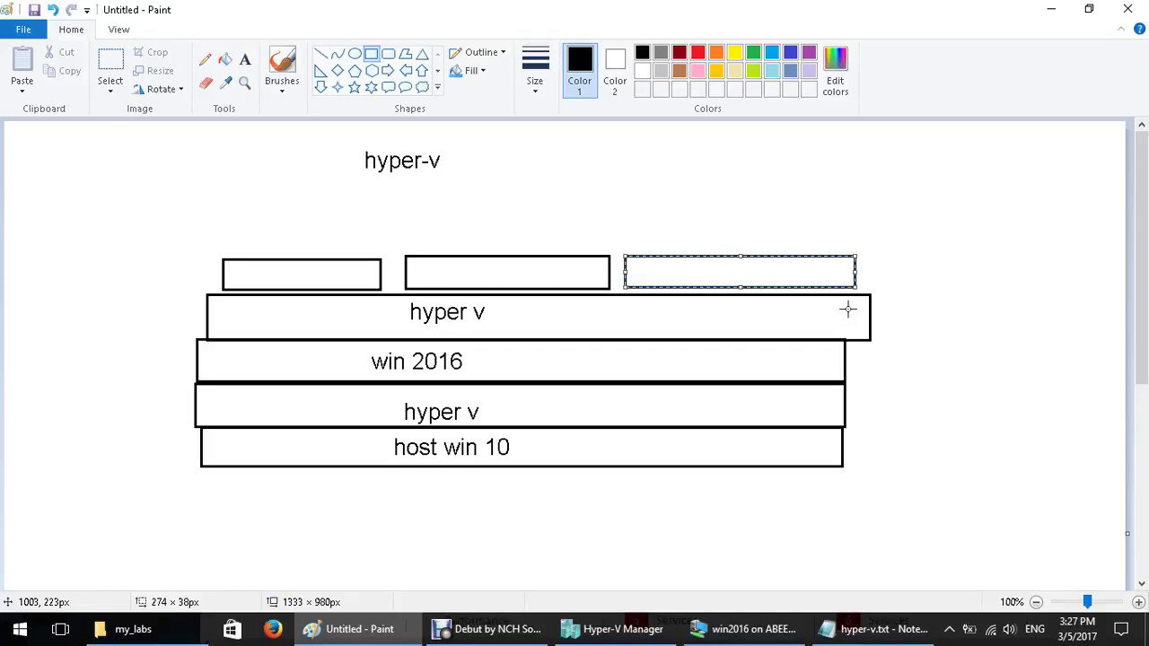
Finish the small boxes and pencil-sketch an arrow with an X toward the top hyper v layer
left_click(190, 217)
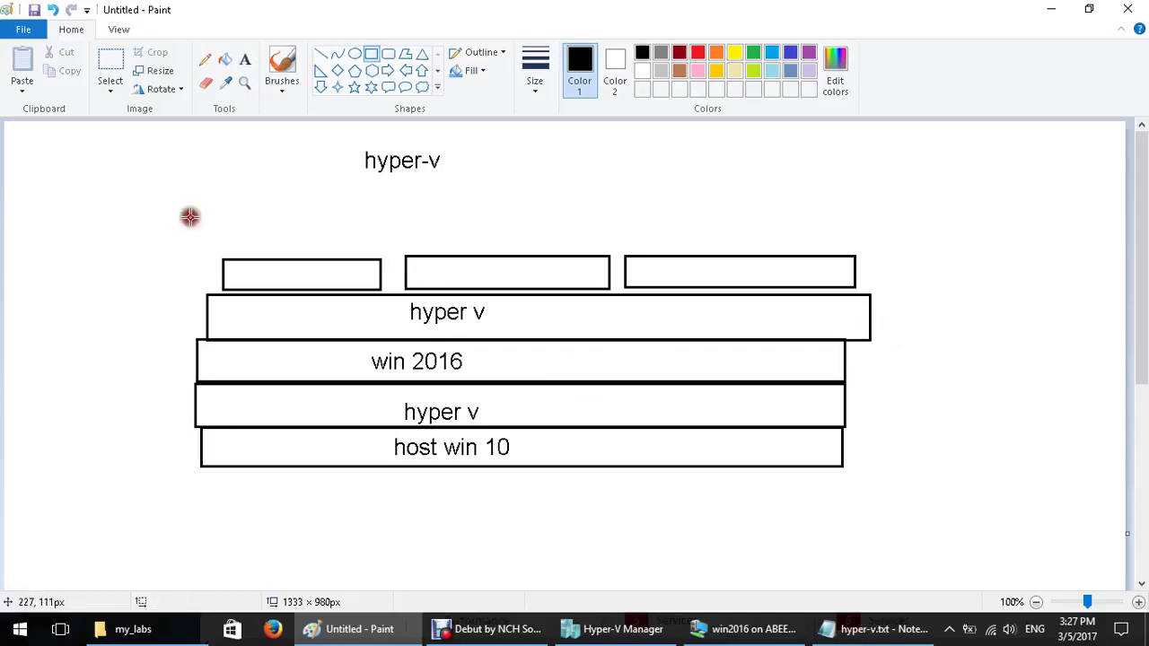
left_click(204, 58)
left_click(535, 72)
left_click(571, 150)
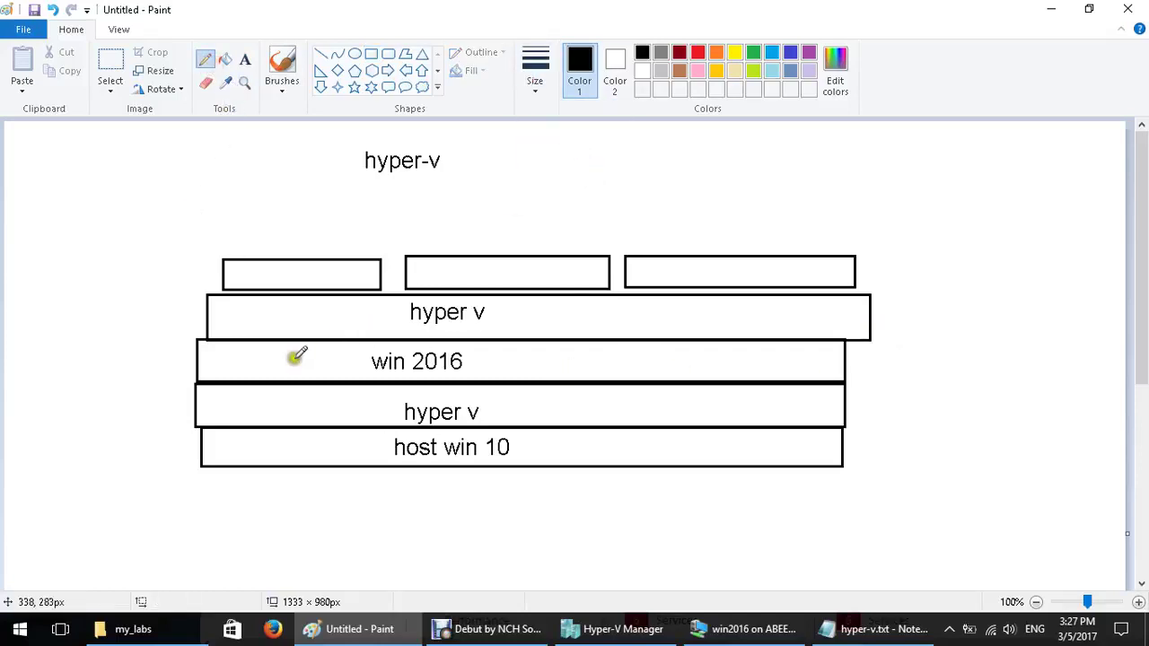
mouse_move(313, 314)
left_mouse_down()
mouse_move(383, 307)
mouse_move(388, 318)
mouse_move(279, 346)
left_mouse_up()
left_click_drag(276, 307, 329, 326)
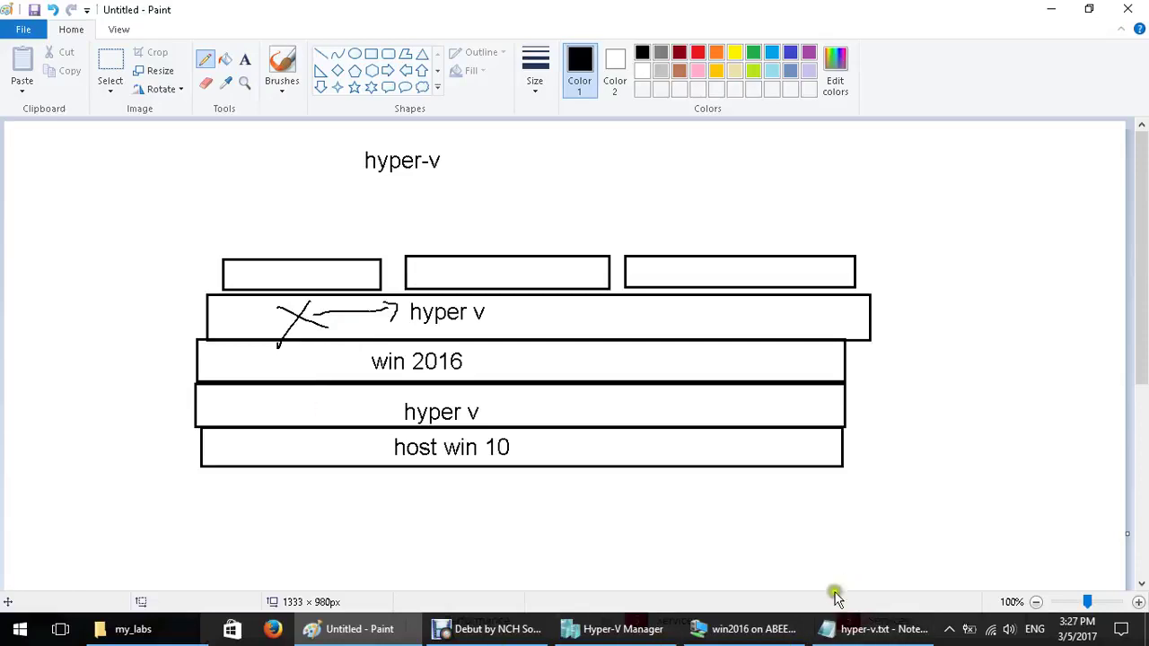
left_click(866, 629)
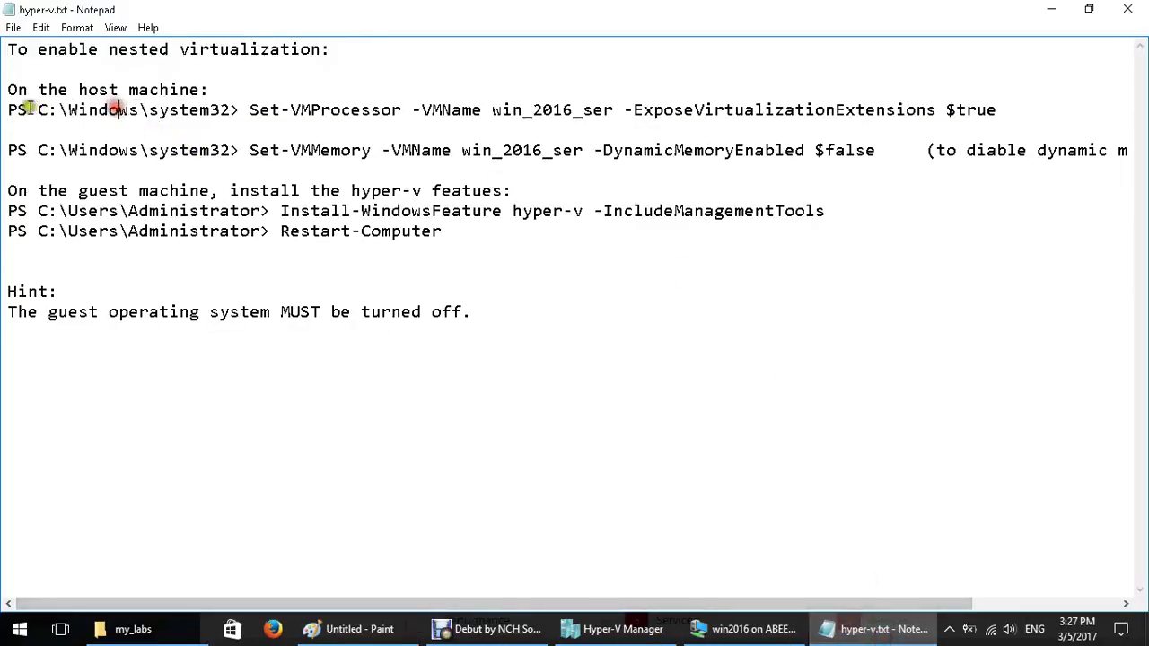
Highlight the host heading, the PS prompt, and the Set-VMProcessor command and its VM name
left_click_drag(47, 90, 413, 110)
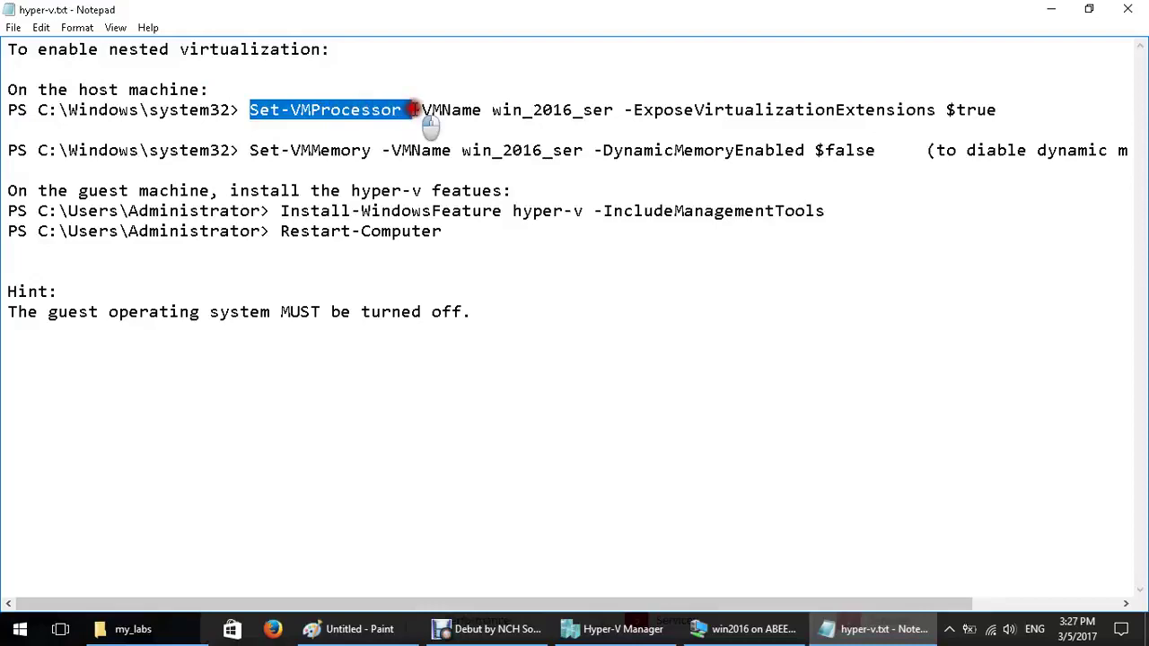
left_click_drag(8, 109, 40, 110)
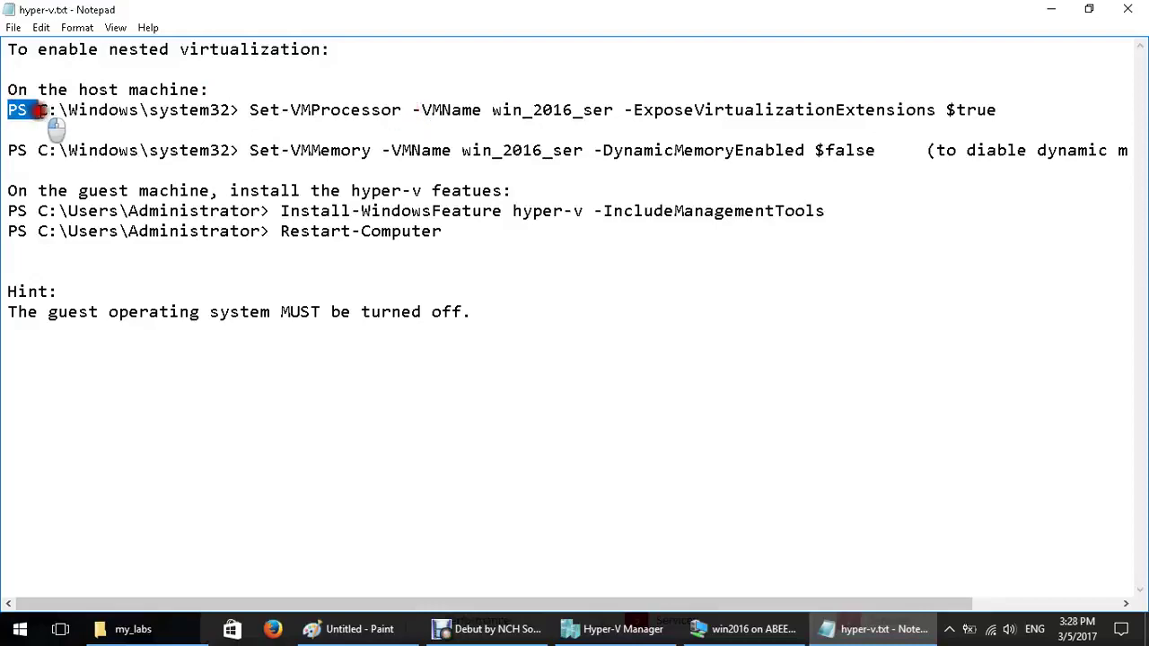
left_click(99, 139)
left_click_drag(259, 109, 605, 116)
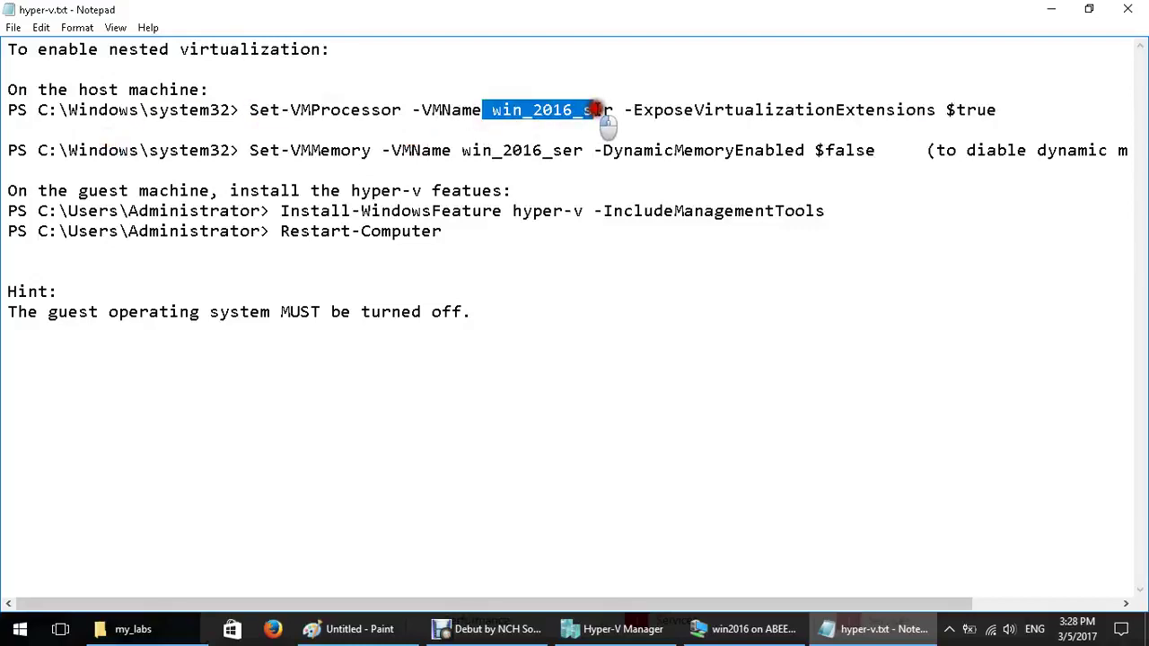
left_click_drag(413, 109, 613, 114)
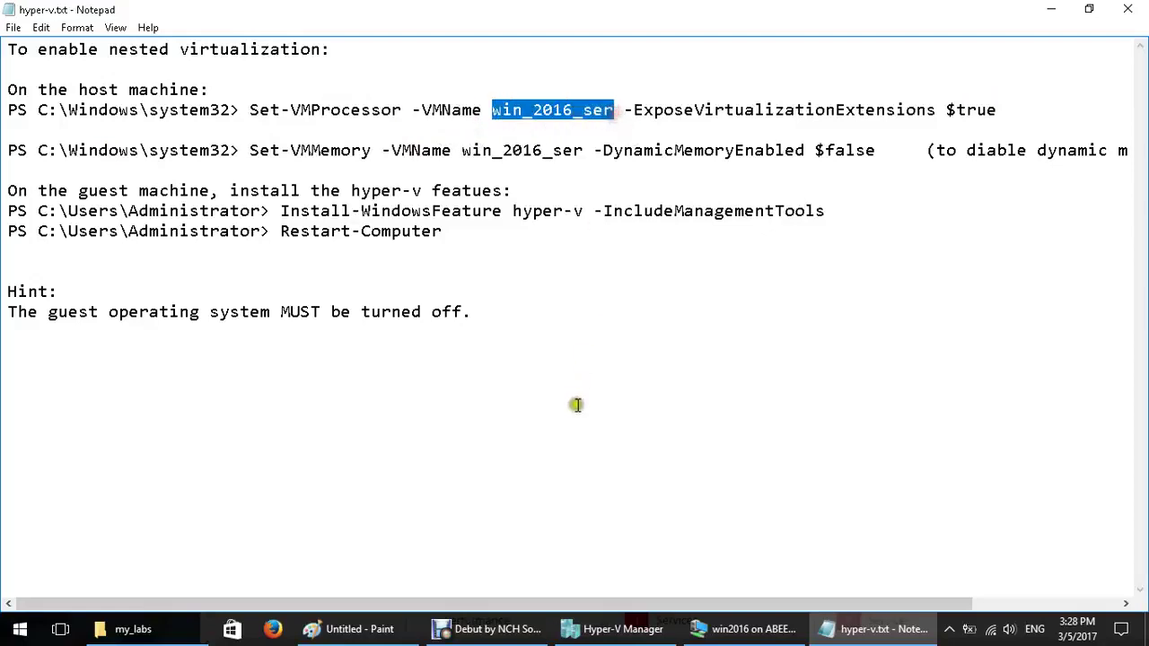
left_click(598, 629)
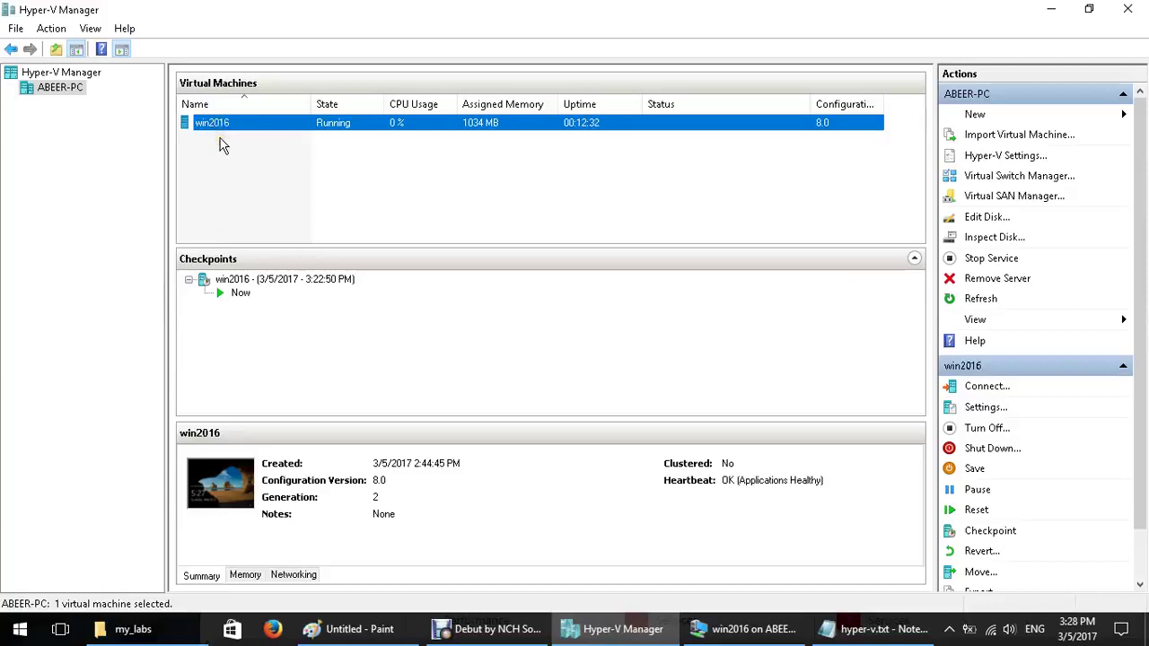
Cancel the Add Roles and Features wizard in win2016 and view the VM full screen
left_click(757, 631)
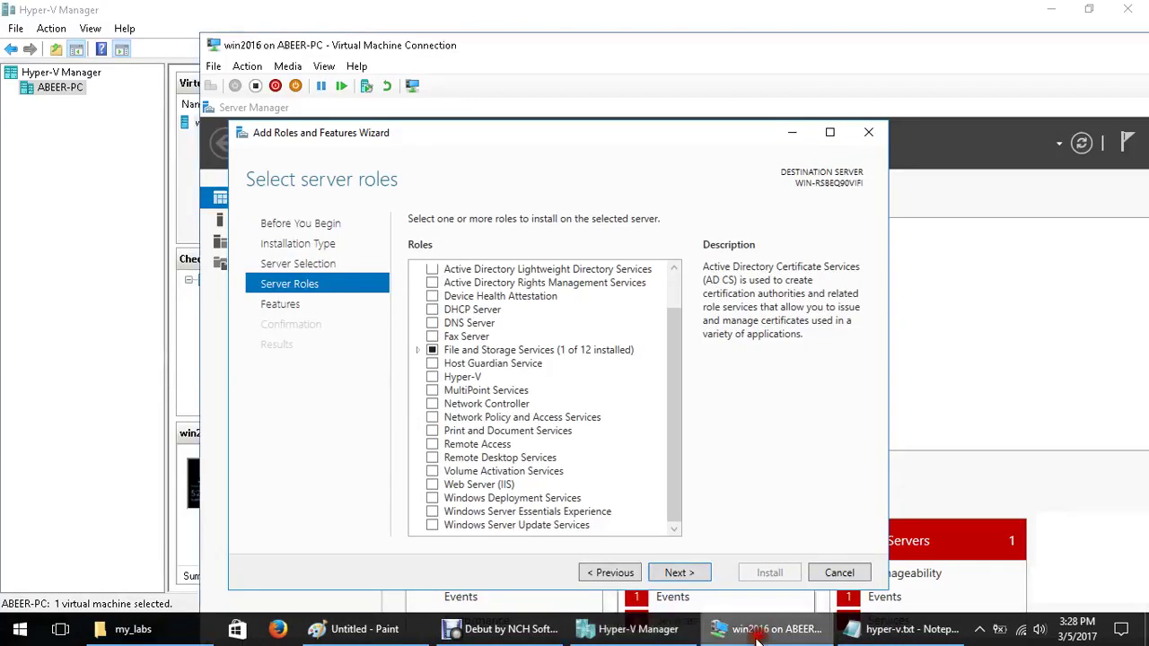
left_click(848, 574)
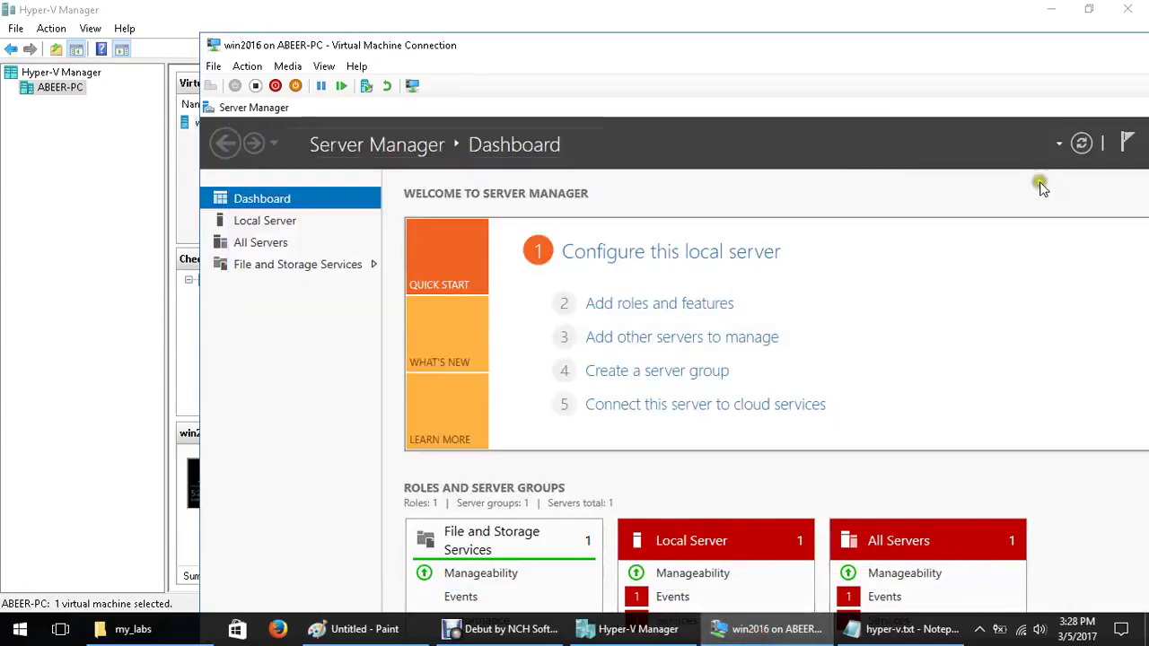
left_click(324, 66)
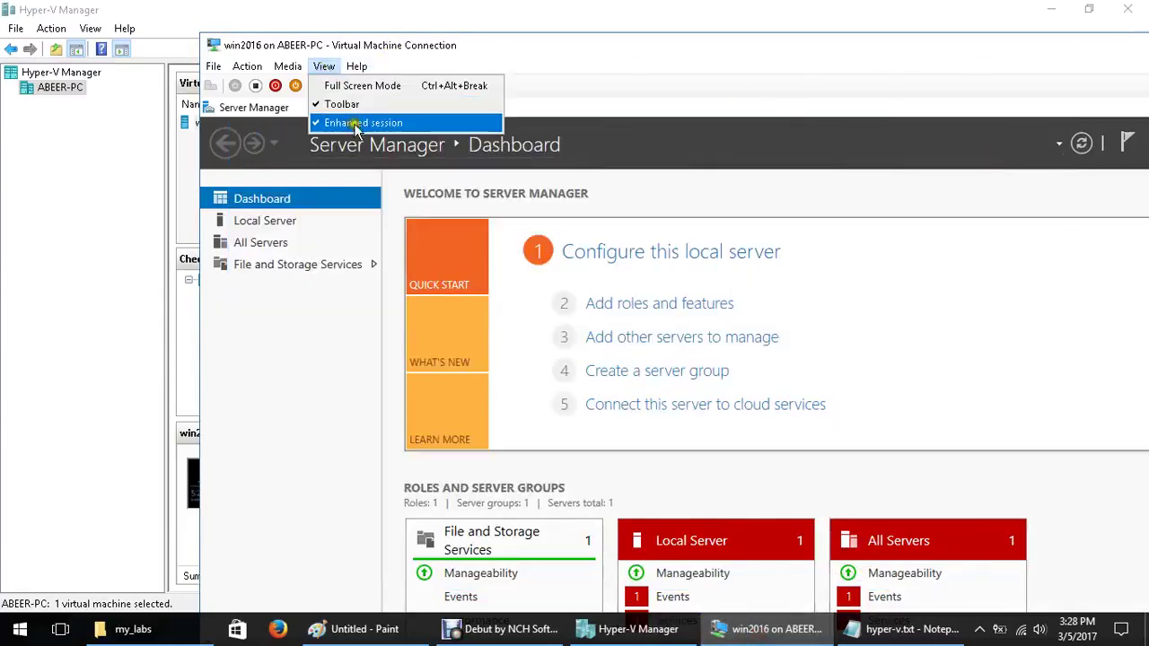
left_click(355, 85)
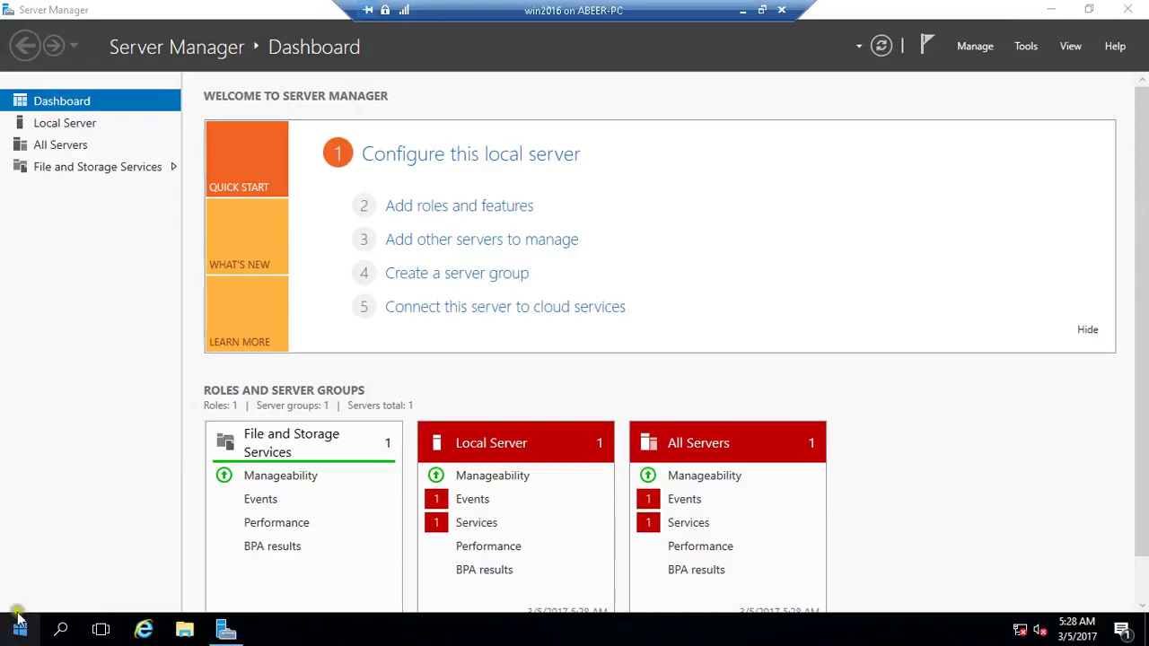
Open cmd from the guest's Run dialog and run hostname, showing WIN-RSBEQ90VIFI
right_click(18, 620)
left_click(41, 573)
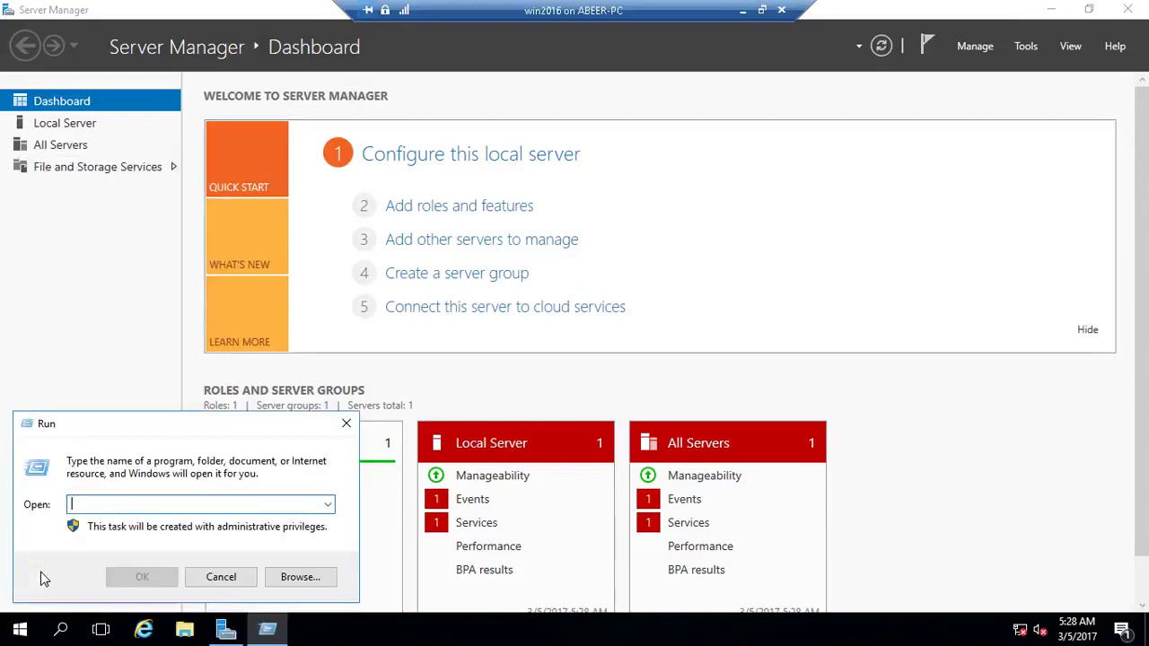
type("cmd")
key("Return")
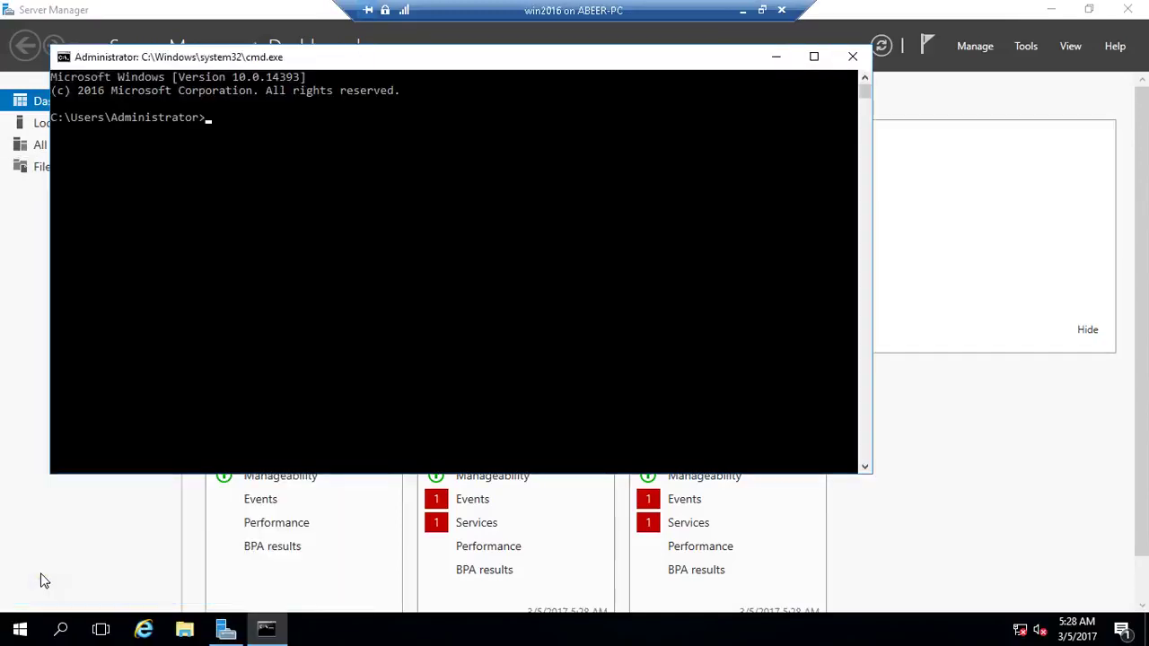
type("hostname")
key("Return")
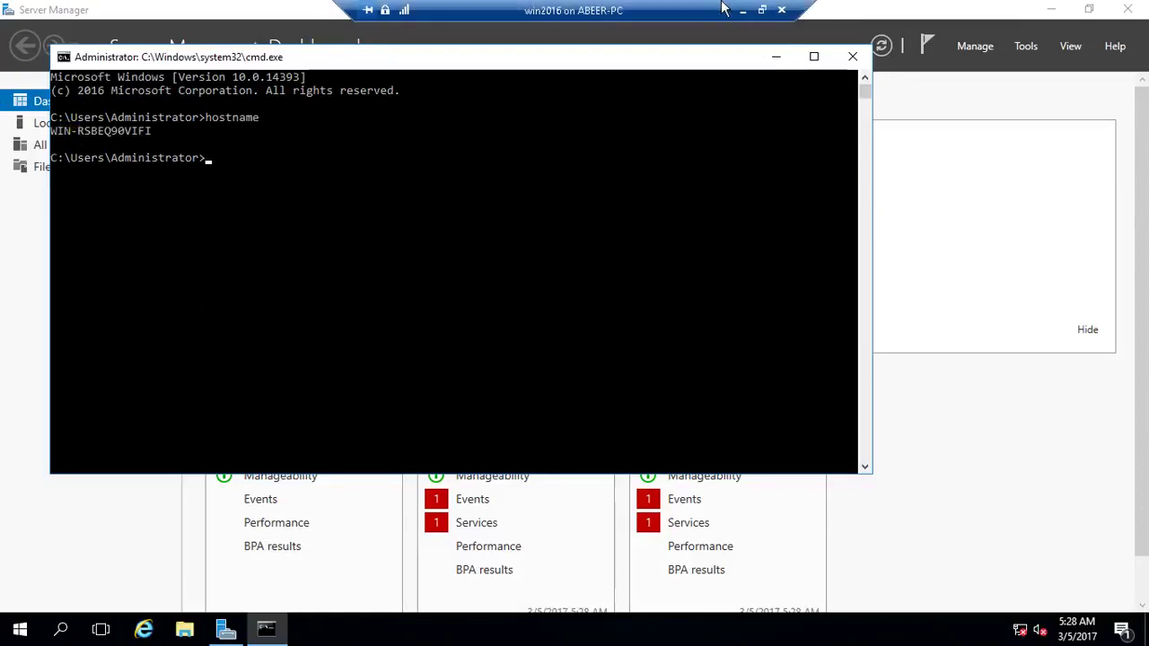
Exit full screen and select the win2016 VM in Hyper-V Manager
left_click(760, 11)
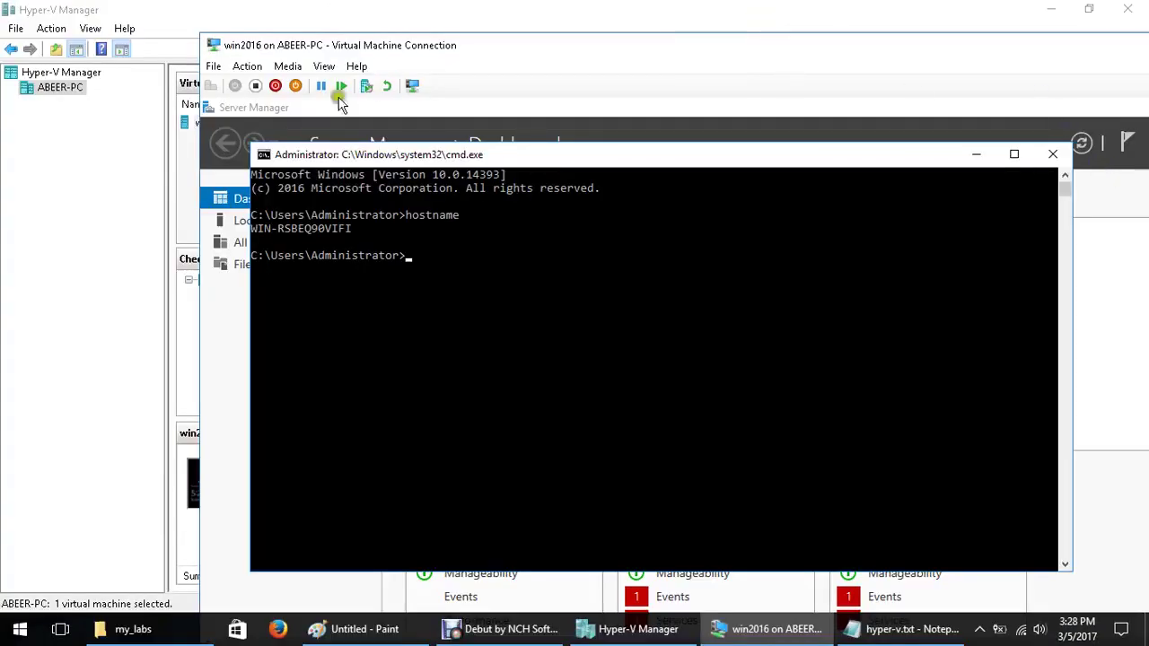
left_click(175, 280)
left_click(250, 126)
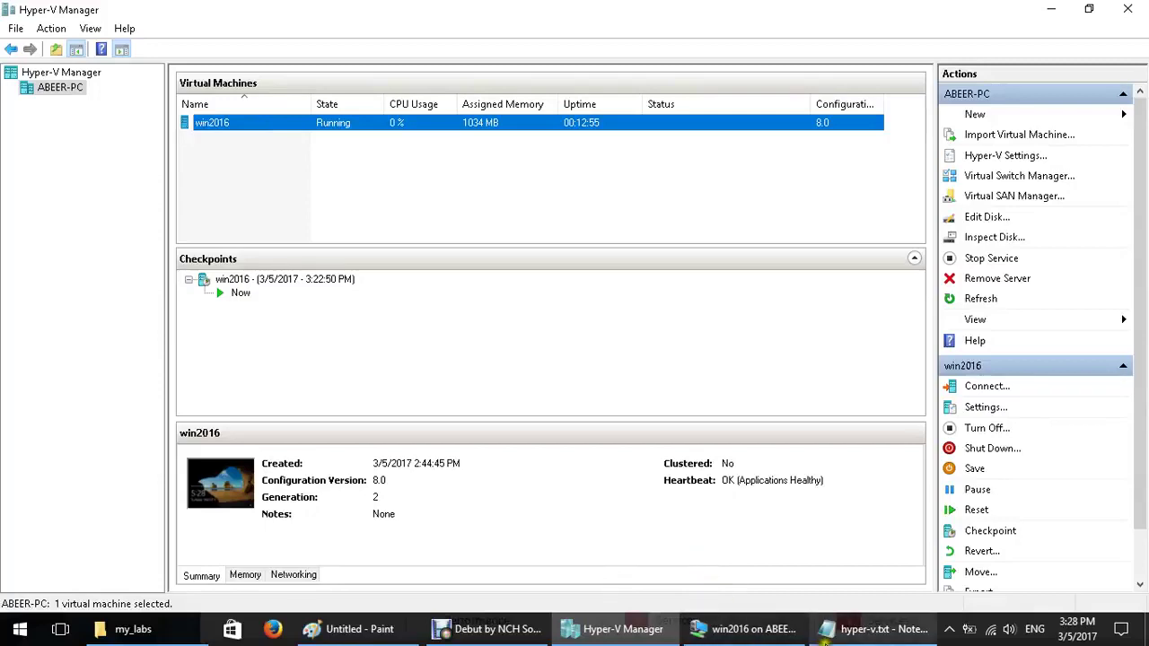
Select and copy the full Set-VMProcessor -ExposeVirtualizationExtensions line in hyper-v.txt
left_click(871, 628)
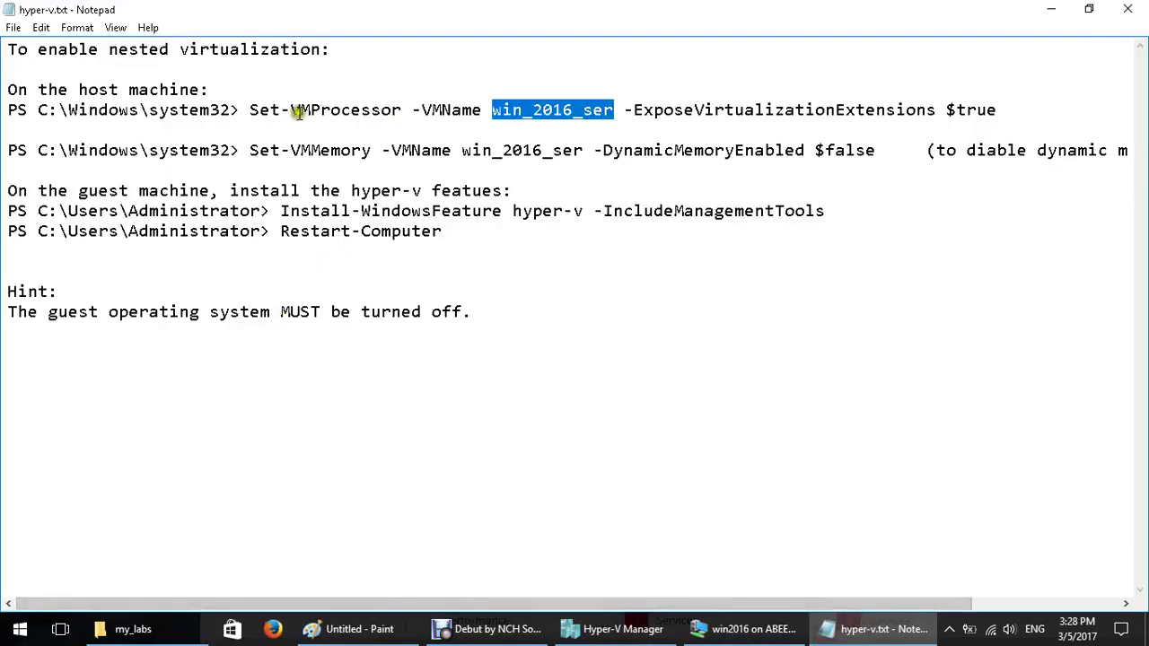
left_click_drag(291, 109, 953, 126)
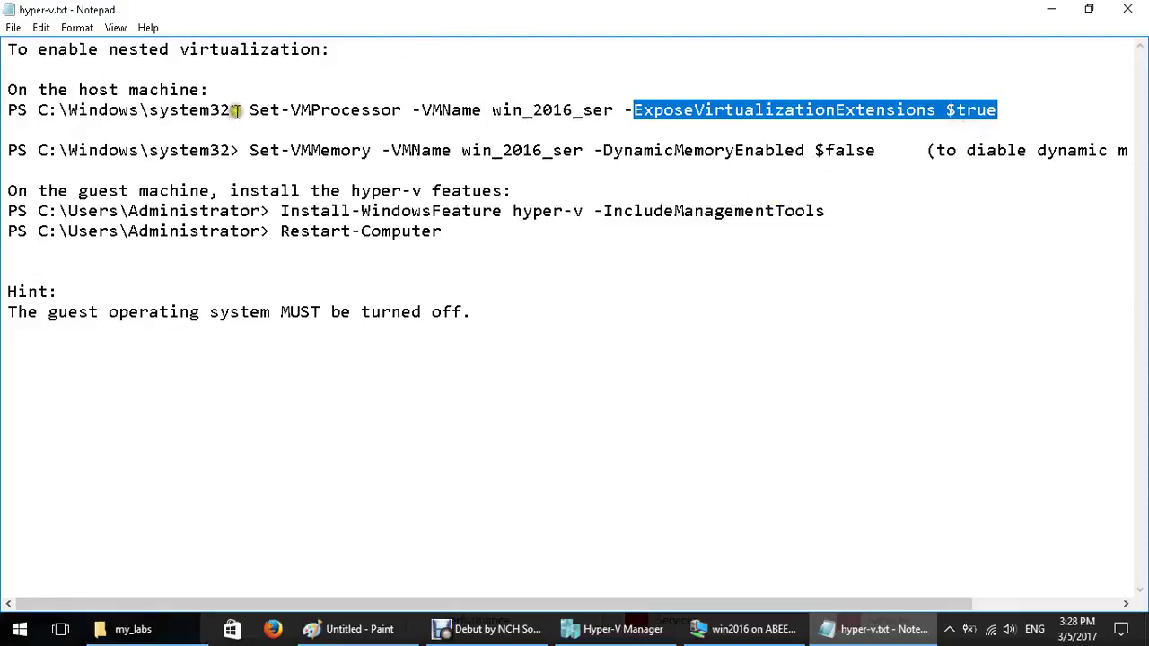
left_click_drag(249, 110, 1005, 120)
key("cmd+c")
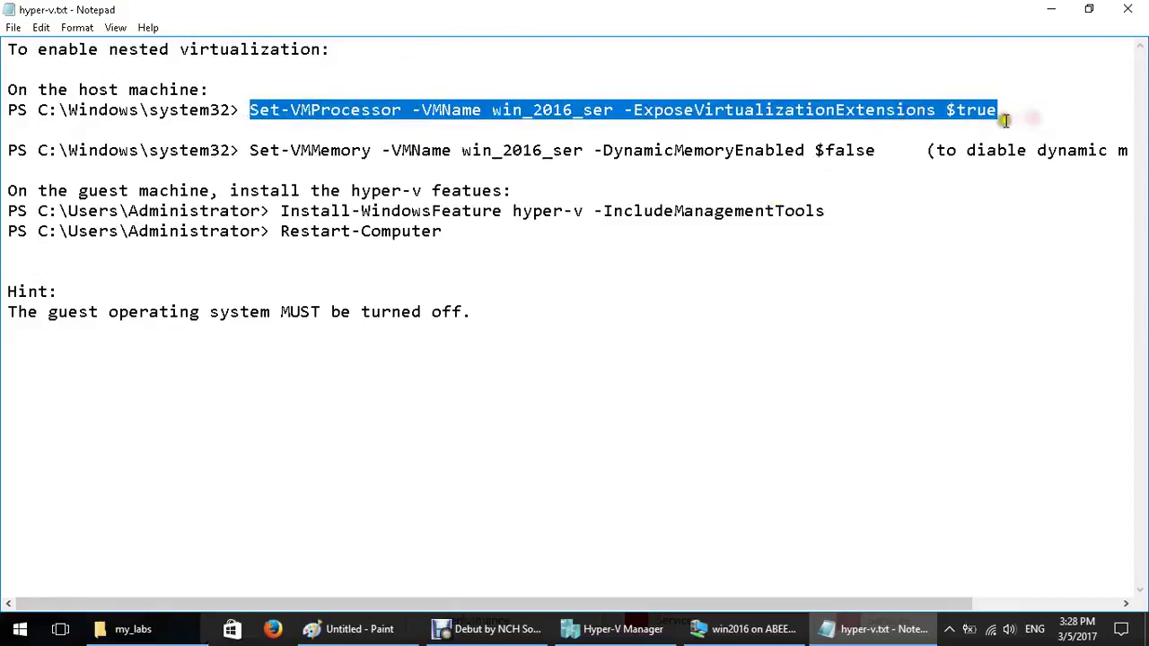
left_click(18, 630)
left_click(18, 629)
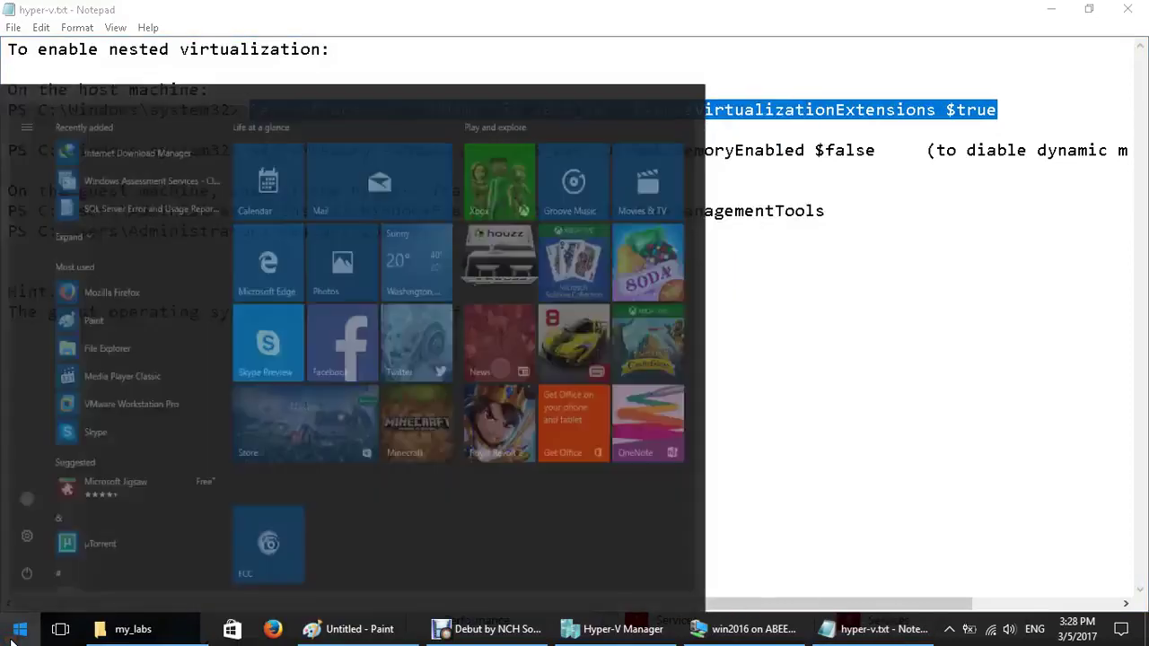
Search 'power' and launch Windows PowerShell as administrator
type("power")
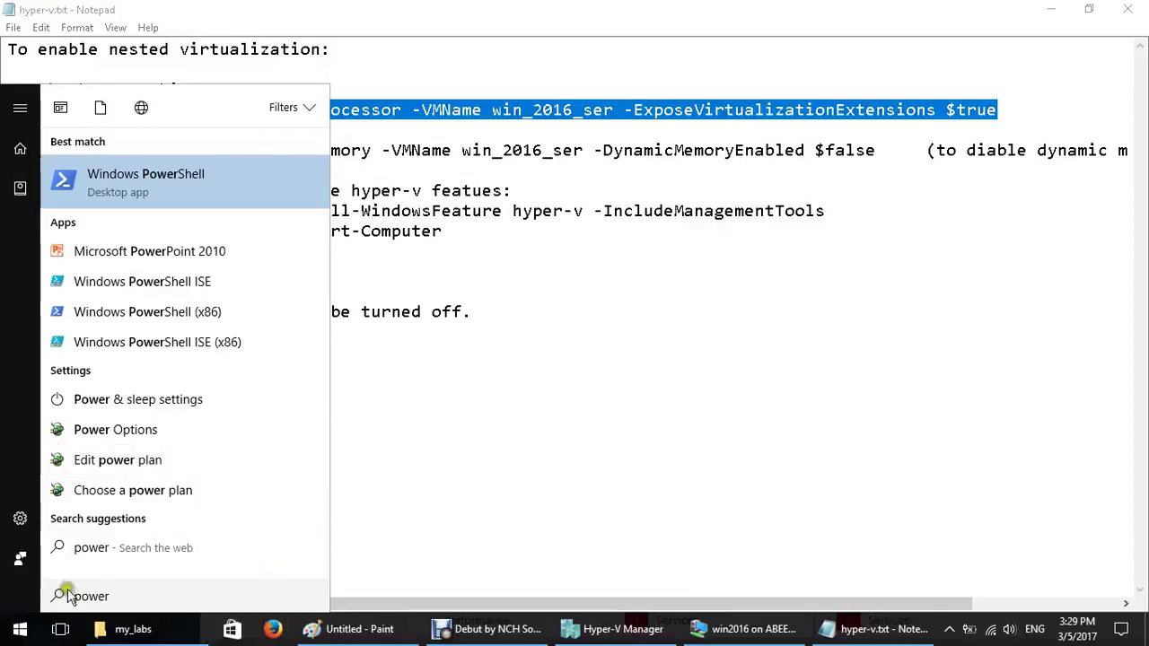
right_click(115, 199)
left_click(231, 216)
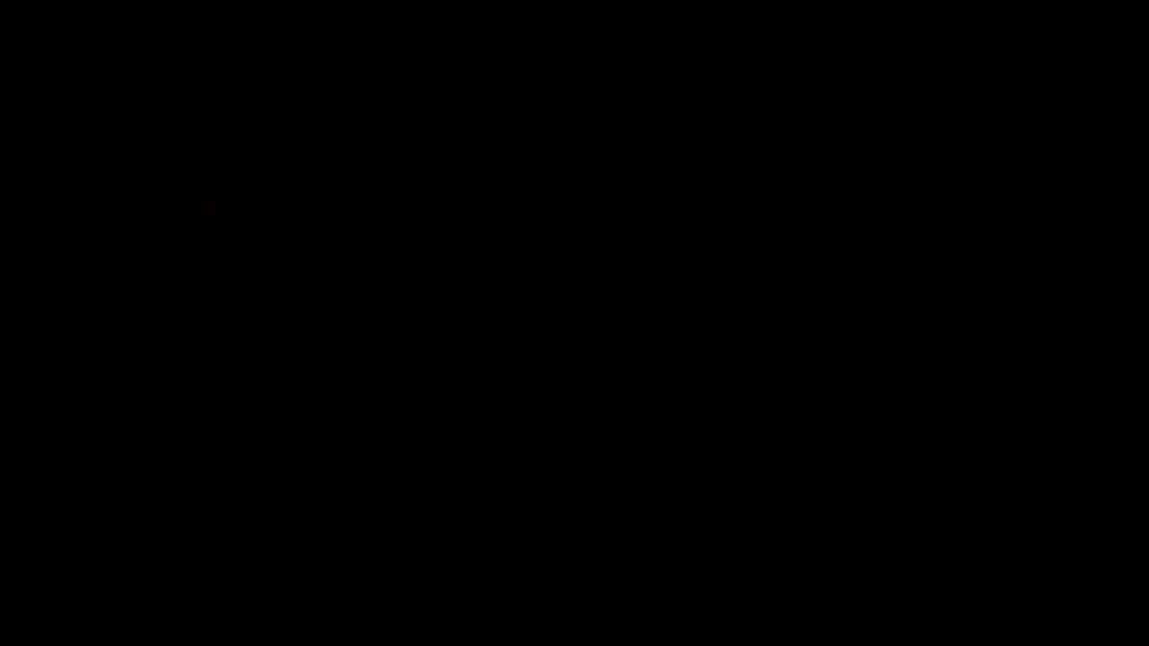
left_click(543, 430)
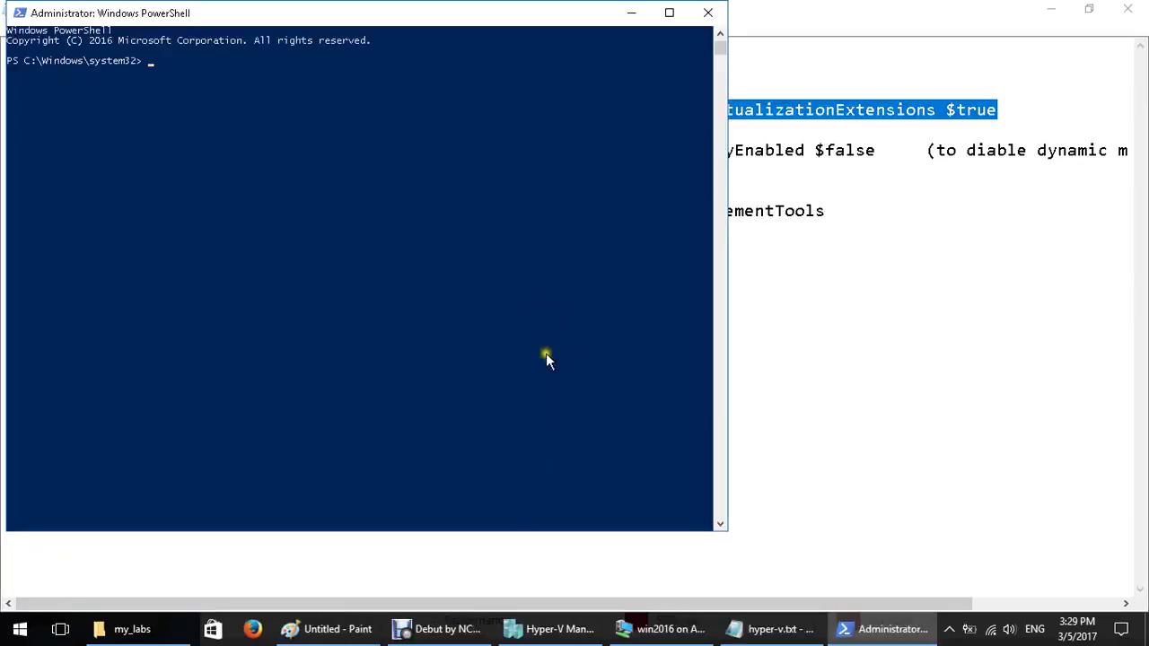
Paste the Set-VMProcessor command and change the VM name to win2016, verifying it in Hyper-V Manager
right_click(435, 221)
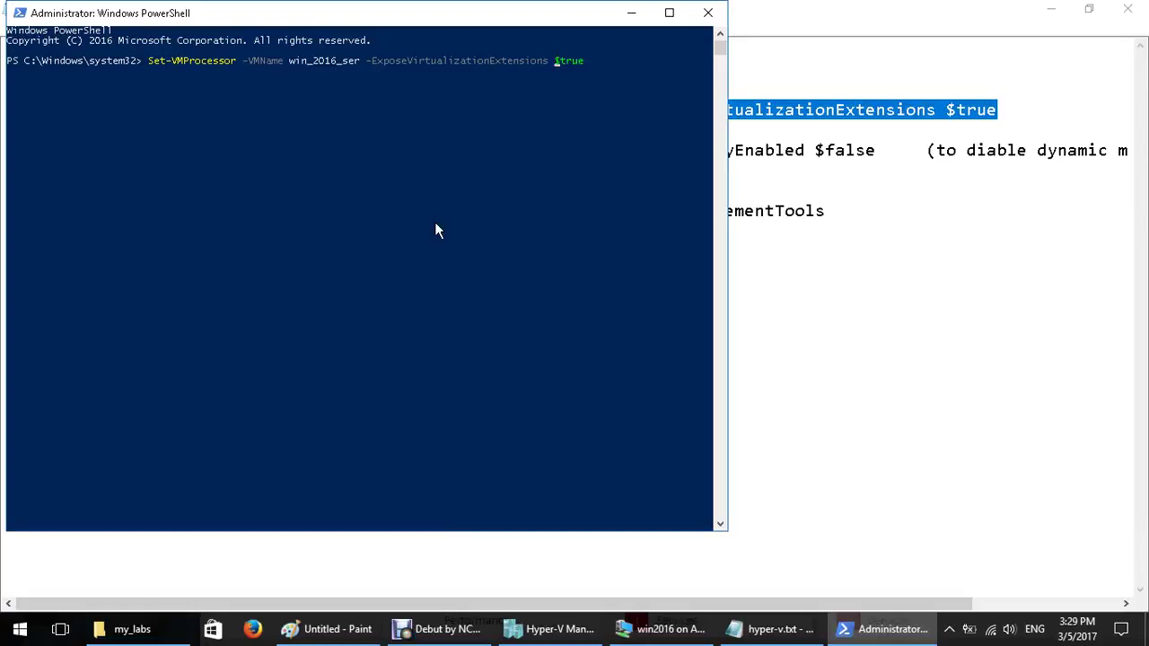
key("Left")
key("Left")
key("Left")
key("Left")
key("Left")
key("Left")
key("Left")
key("Left")
key("Left")
key("Left")
key("Left")
key("Left")
key("Left")
key("Left")
key("Left")
key("Left")
key("Left")
key("Left")
key("Left")
key("Left")
key("Left")
key("Left")
key("Left")
key("Left")
key("Left")
key("Left")
key("Left")
key("Left")
key("Left")
key("Left")
key("Left")
key("Left")
key("Left")
key("Left")
key("Left")
key("Left")
key("BackSpace")
key("BackSpace")
key("BackSpace")
key("BackSpace")
key("BackSpace")
key("BackSpace")
key("BackSpace")
key("BackSpace")
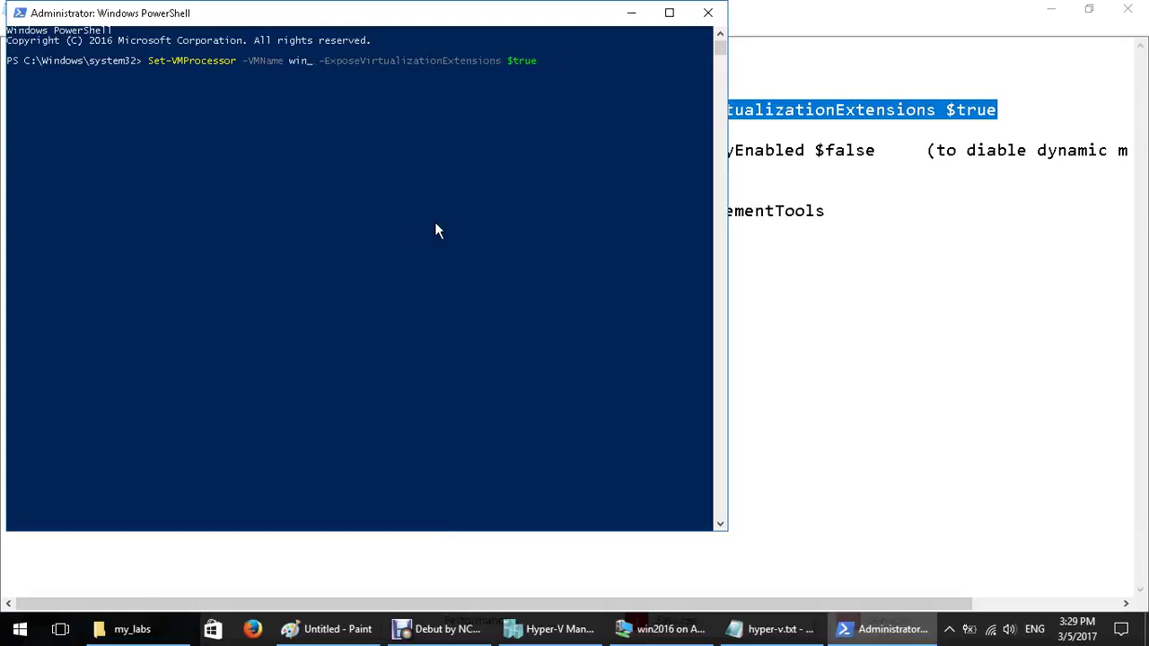
key("BackSpace")
type("2016")
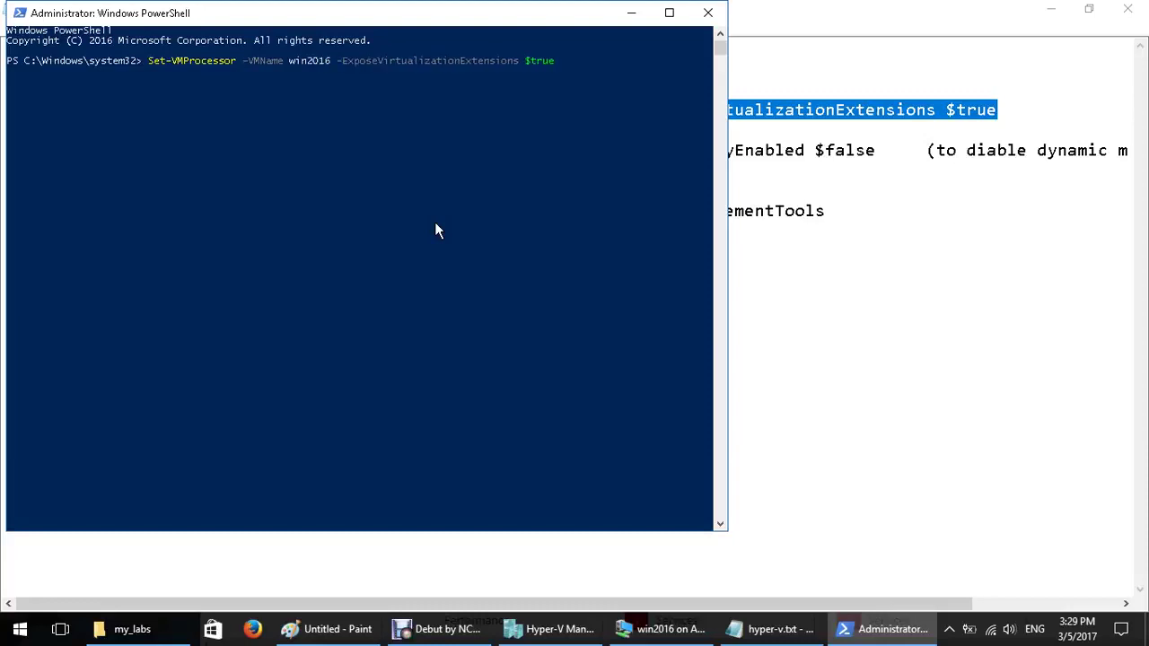
left_click(572, 630)
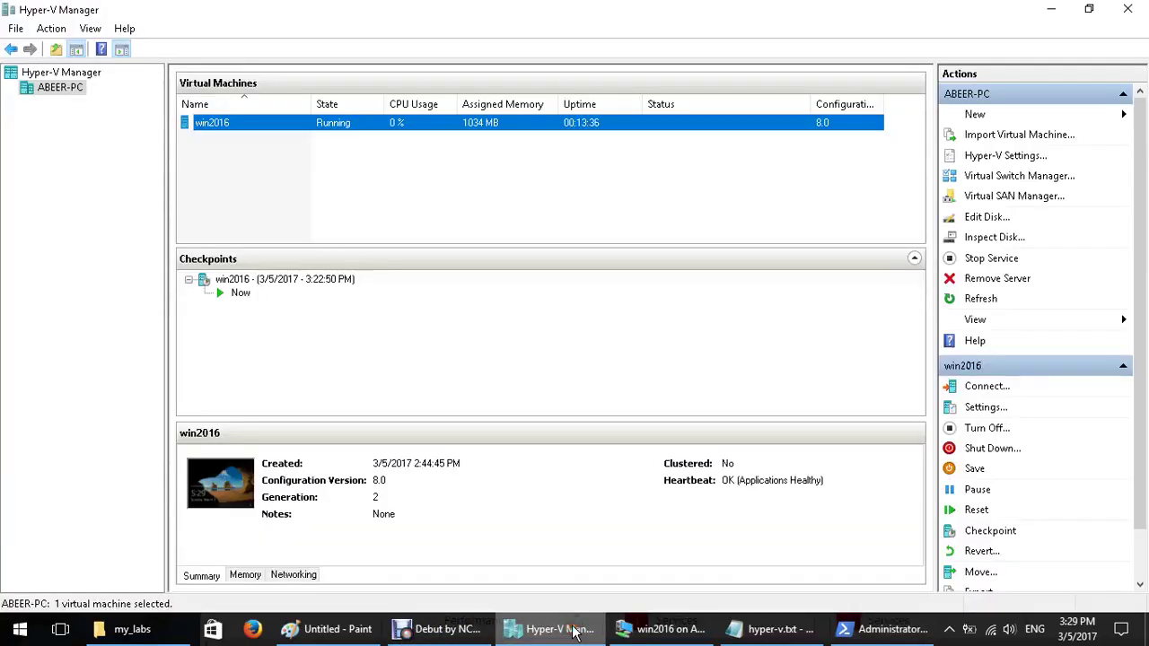
left_click(576, 629)
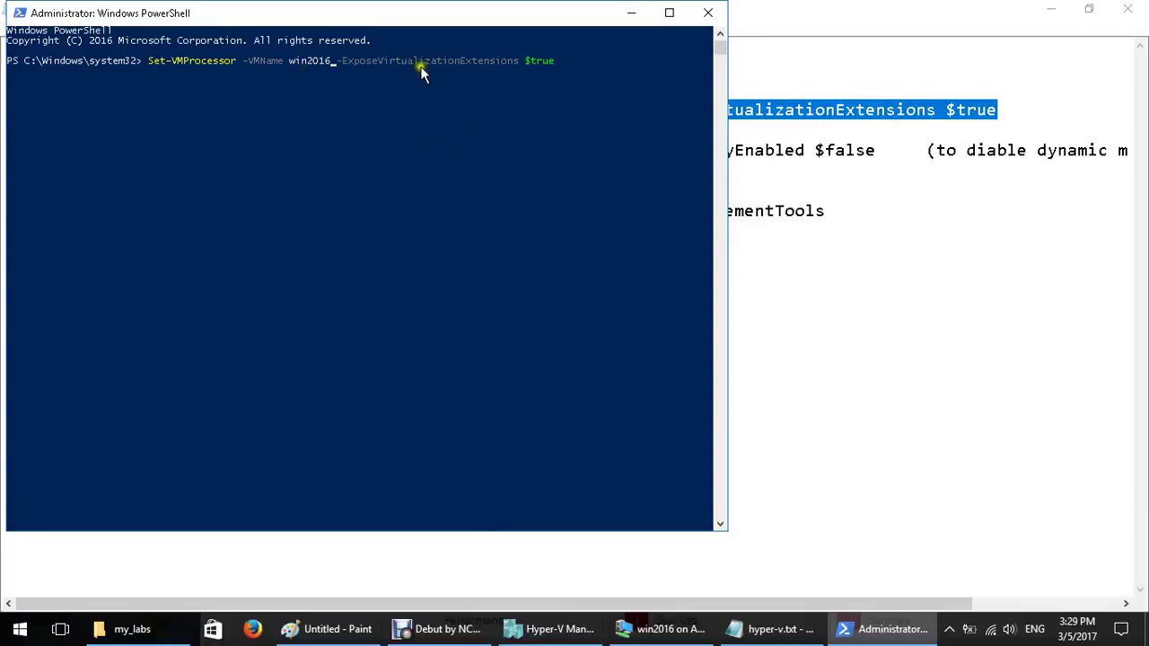
Run Set-VMProcessor -VMName win2016 -ExposeVirtualizationExtensions $true
left_click_drag(380, 62, 562, 63)
left_click(526, 112)
left_click(638, 396)
key("Return")
left_click(640, 394)
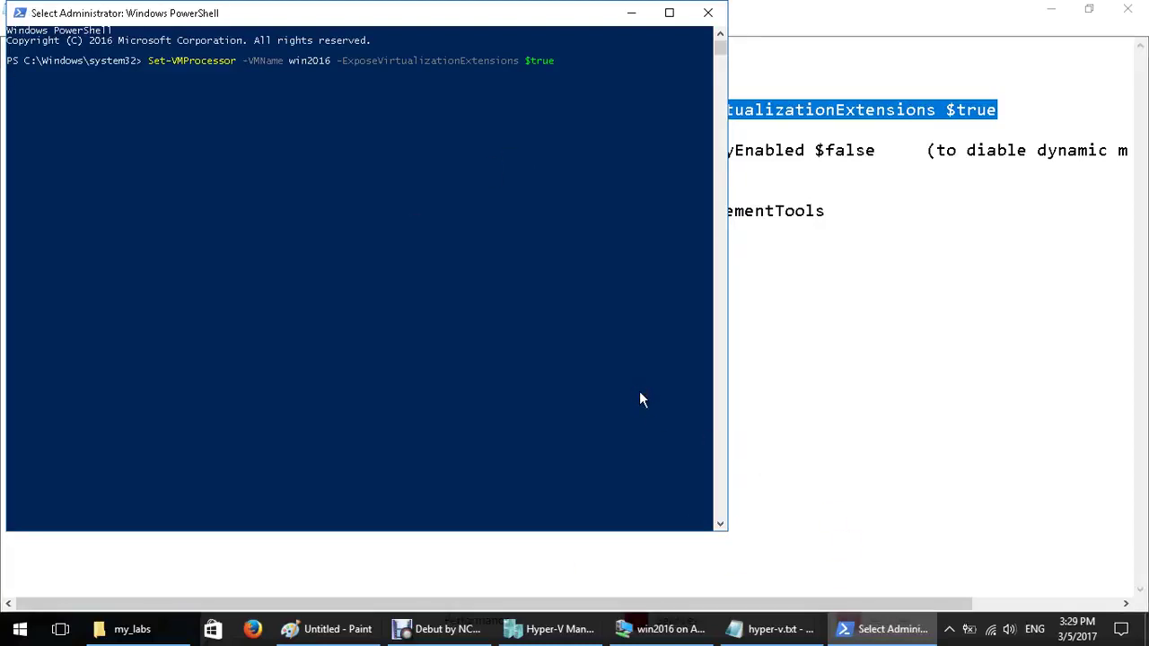
Glance back at the hyper-v.txt notes, then close the PowerShell console
left_click(779, 629)
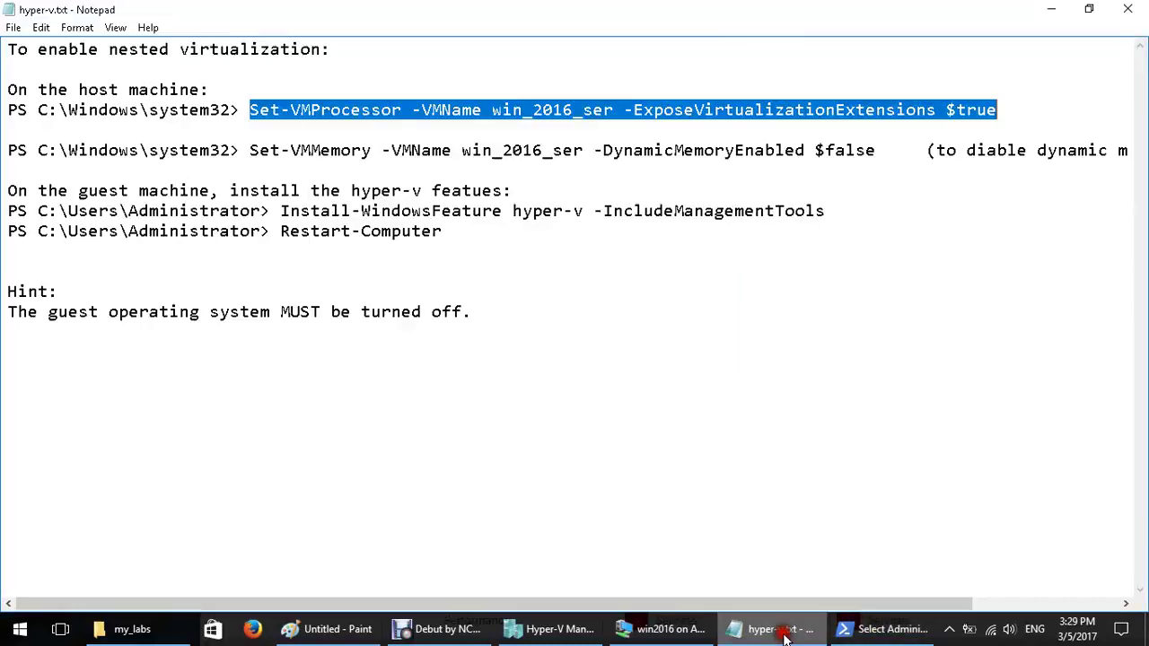
left_click(788, 635)
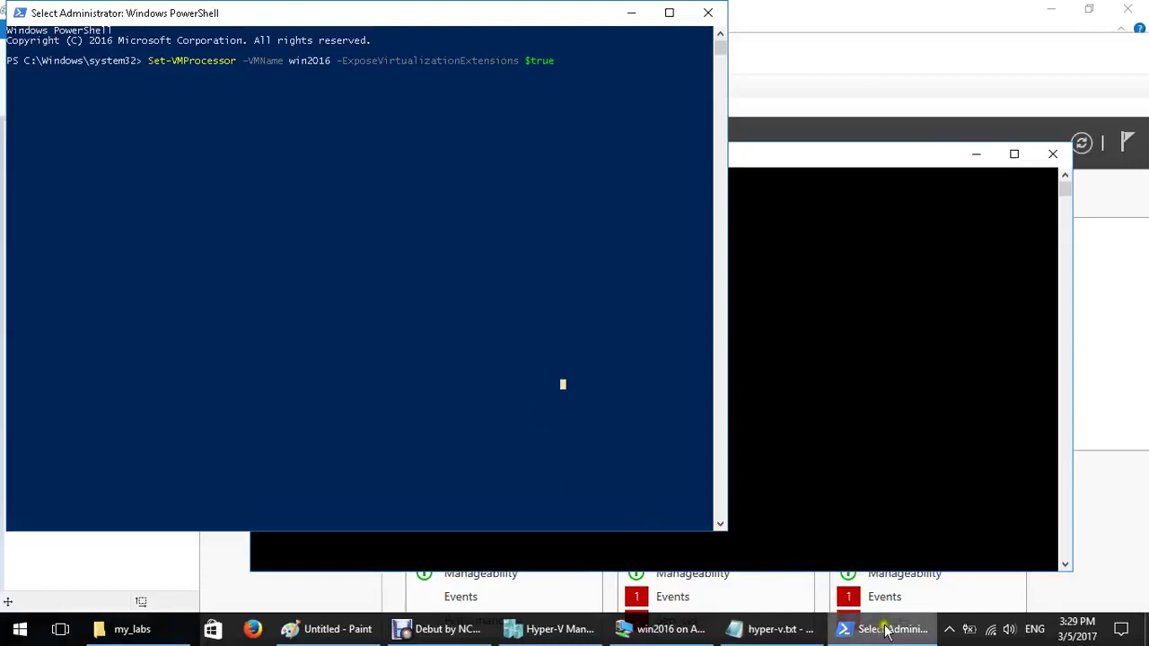
left_click(808, 631)
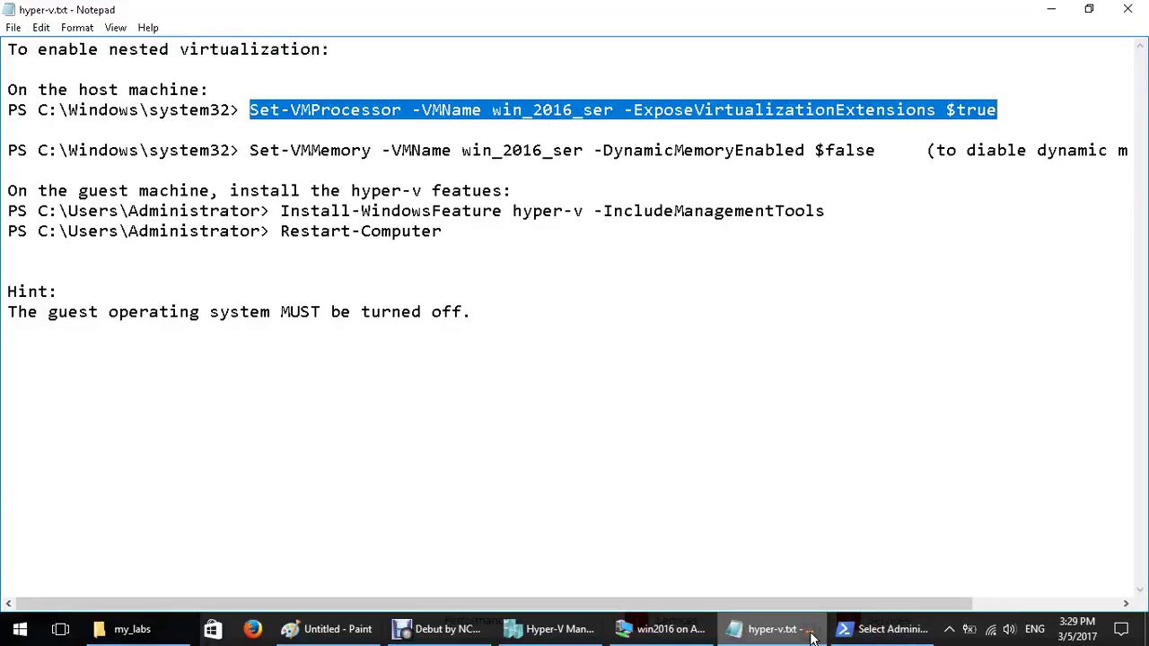
left_click(810, 635)
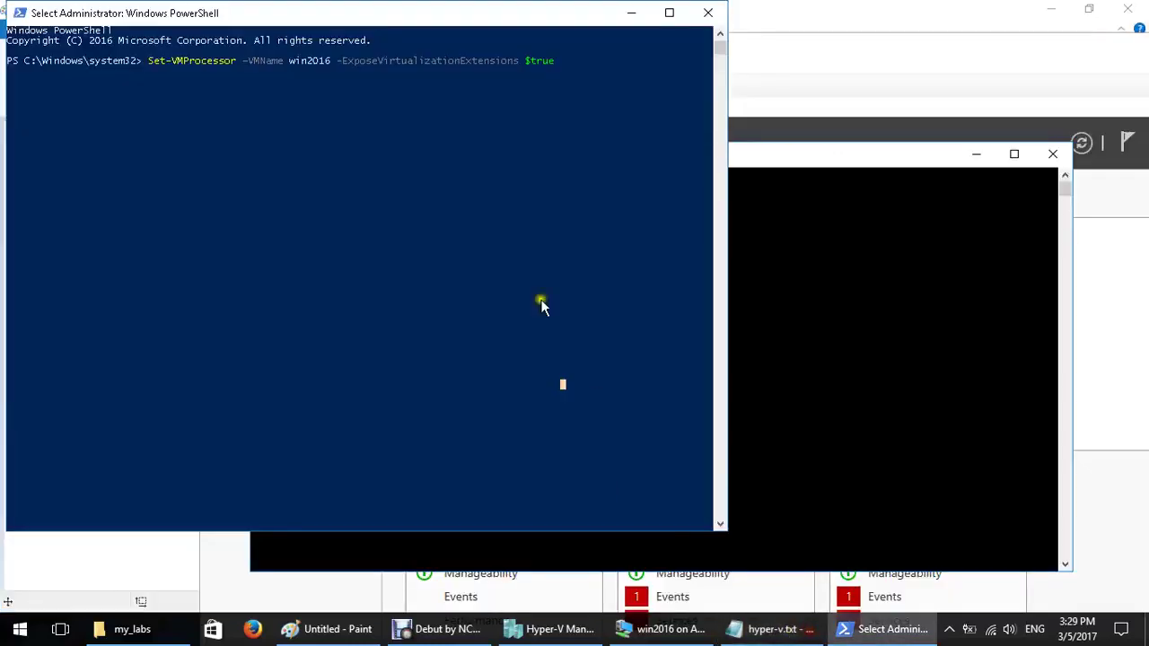
left_click(711, 13)
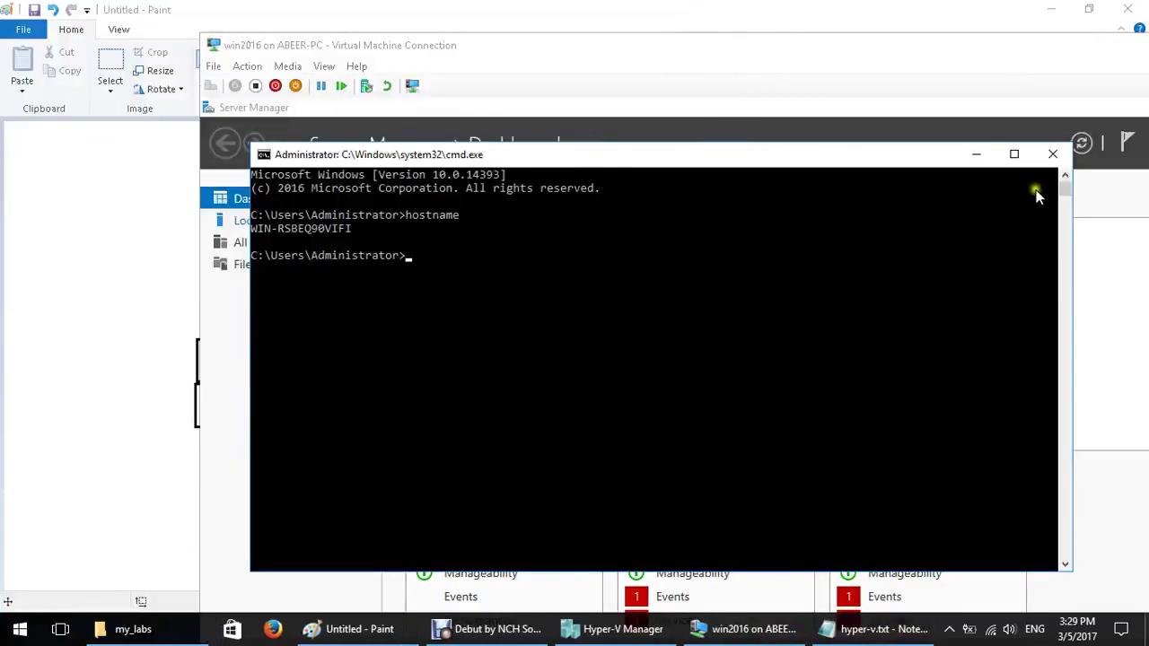
Close the guest's command prompt and shut down win2016 via Win+X, confirming with Continue
double_click(408, 46)
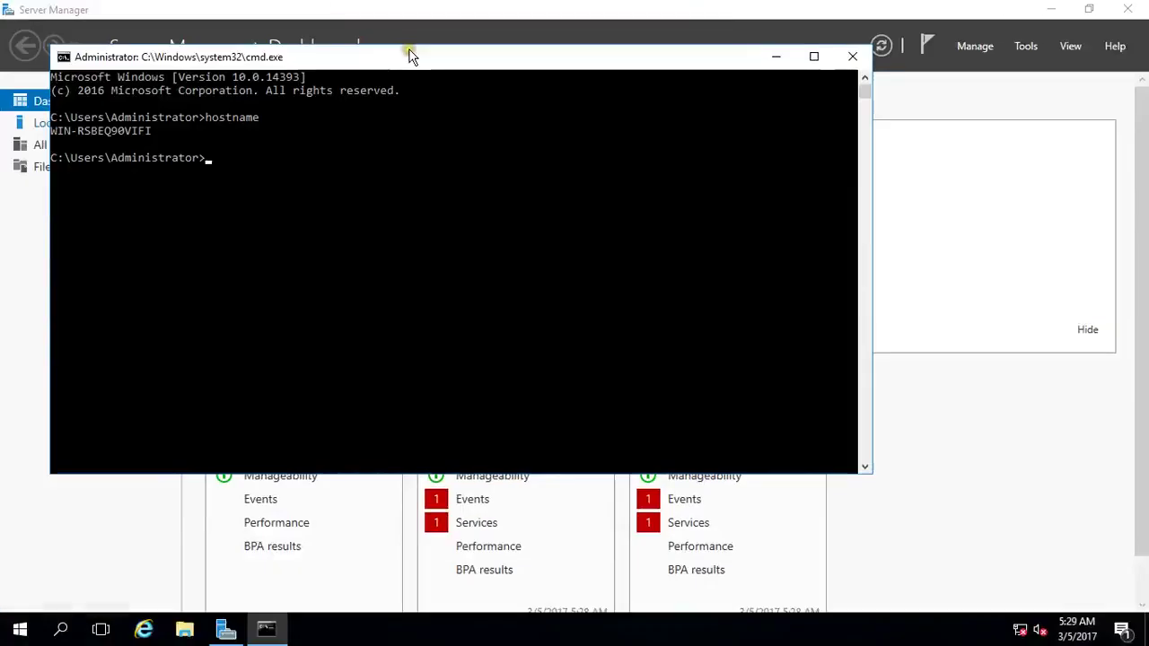
left_click(853, 55)
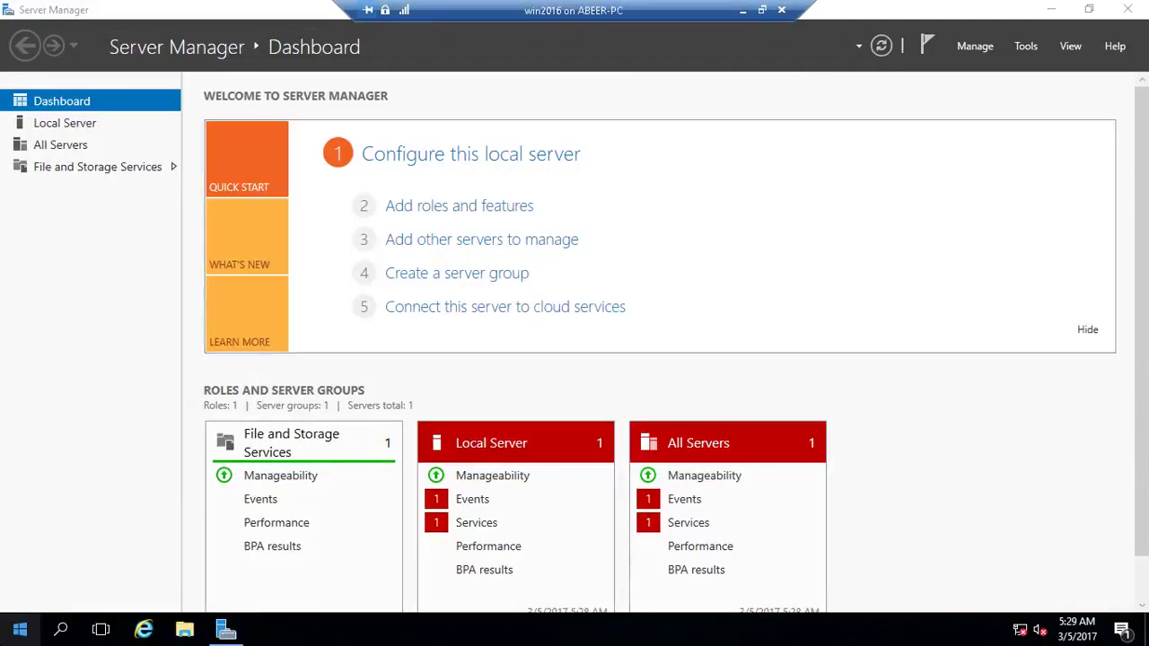
right_click(20, 630)
mouse_move(40, 590)
left_click(248, 557)
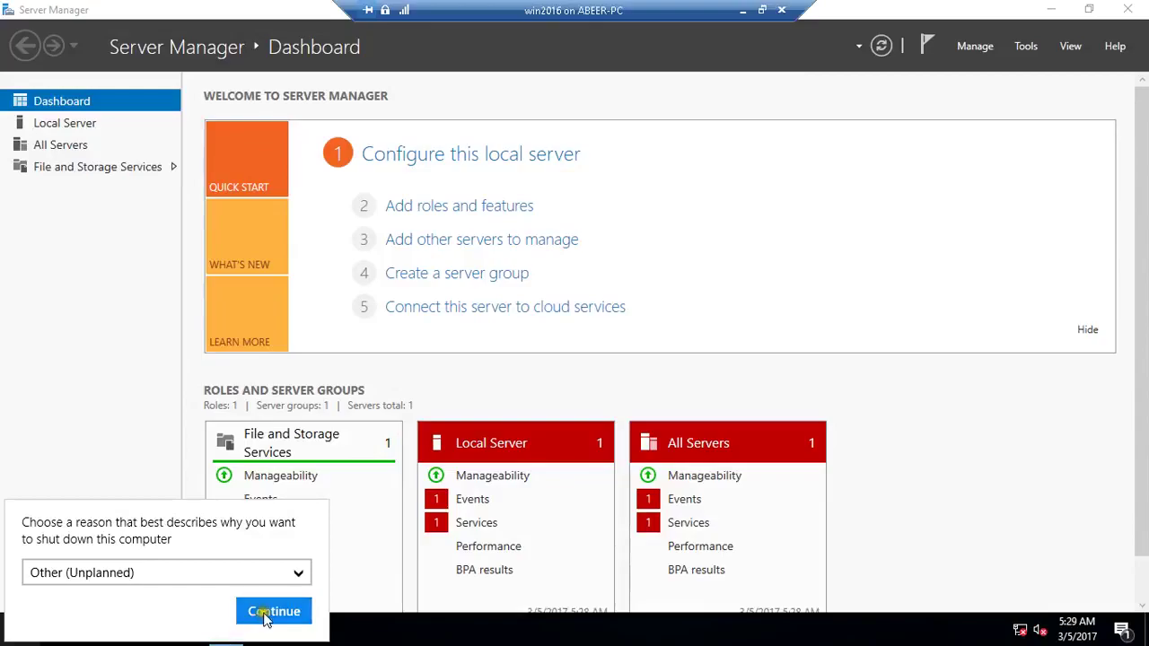
left_click(259, 610)
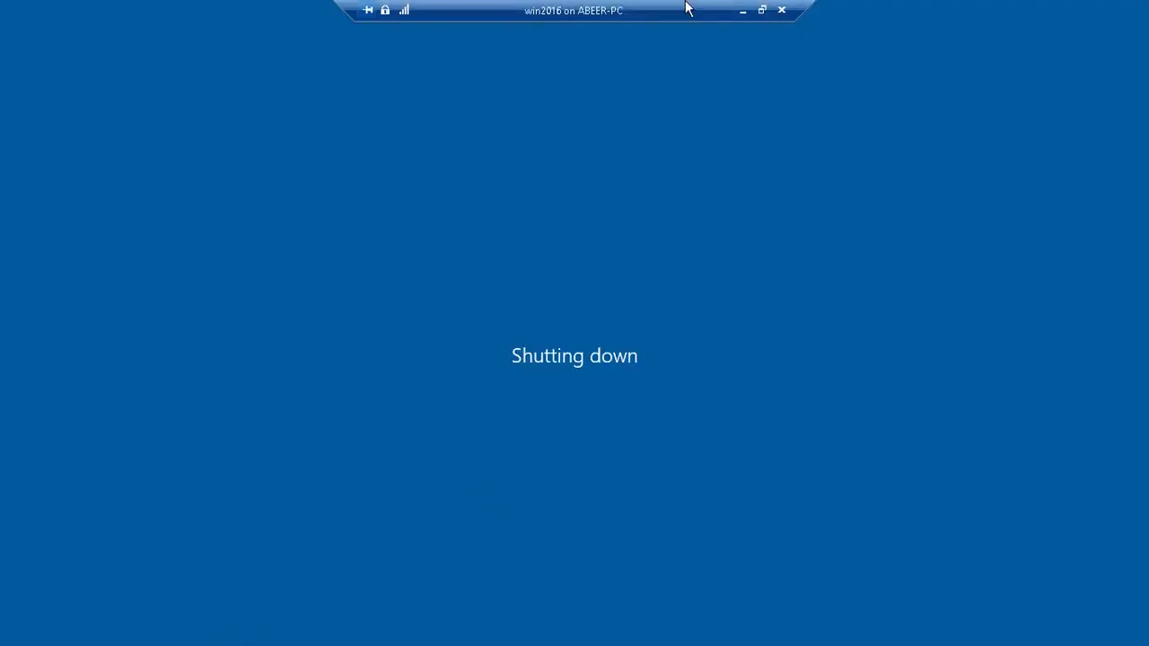
left_click(762, 10)
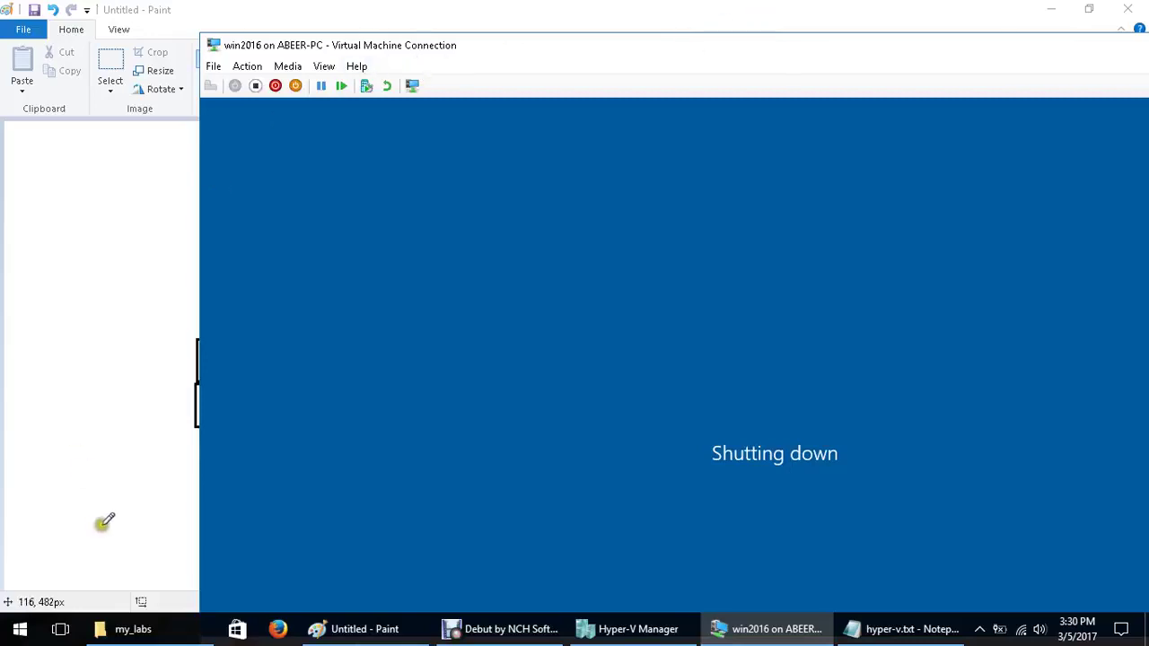
left_click(663, 633)
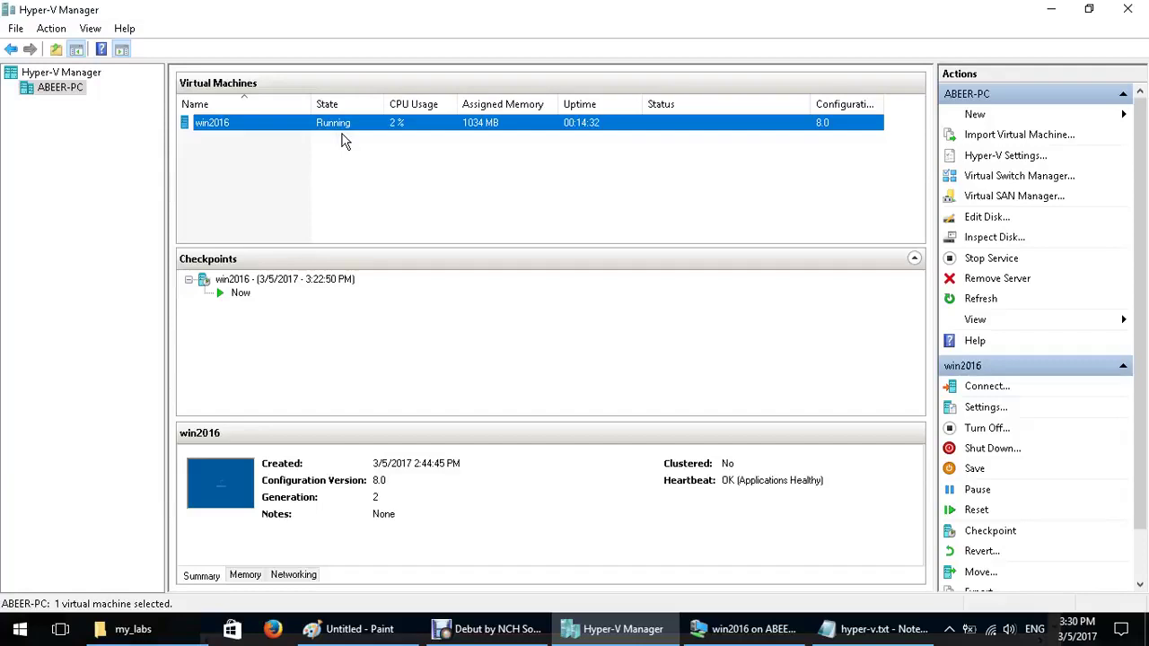
Relaunch Hyper-V Manager as administrator from a 'hyper' search and close the old window
left_click(759, 633)
left_click(754, 630)
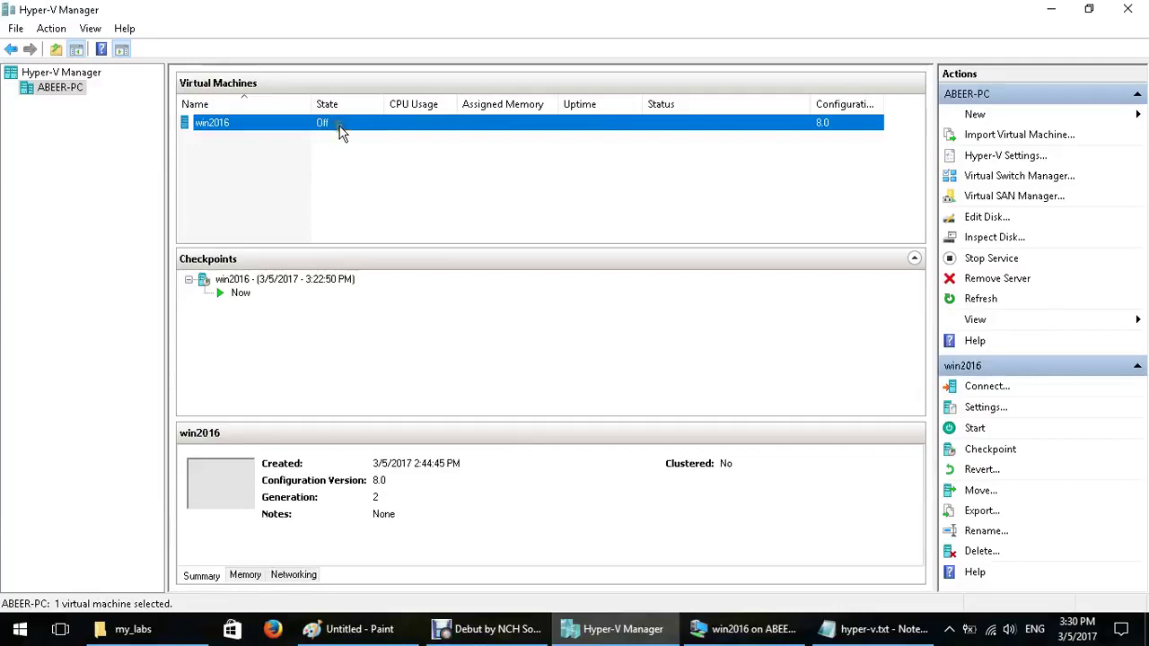
left_click(20, 629)
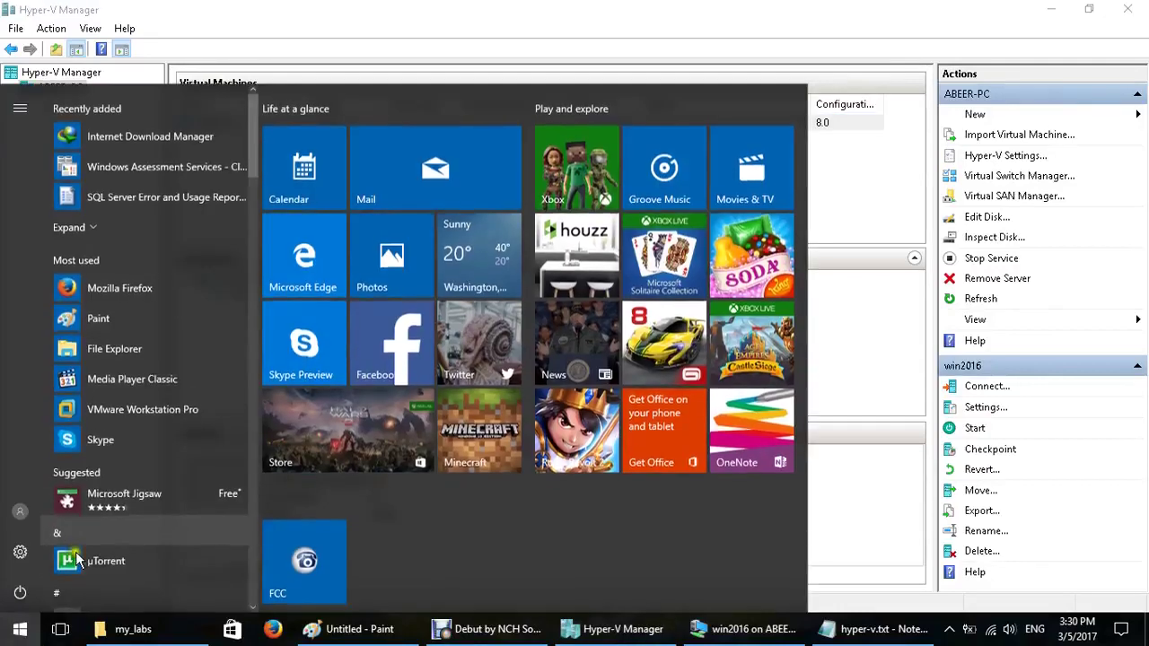
type("hype")
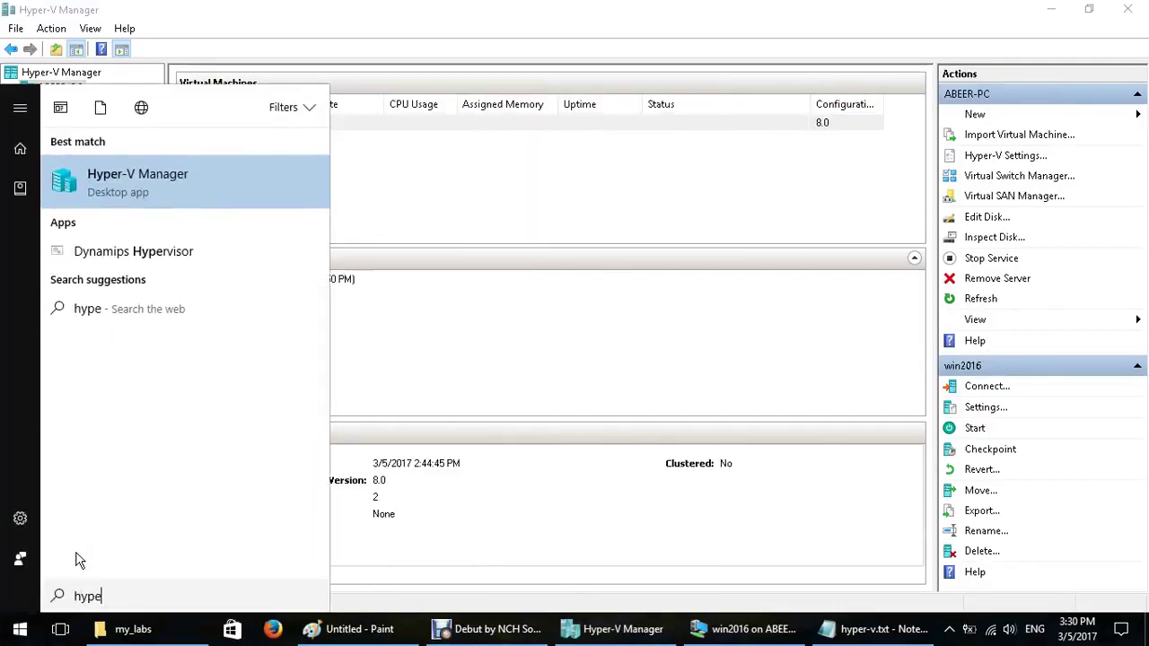
type("r")
right_click(99, 191)
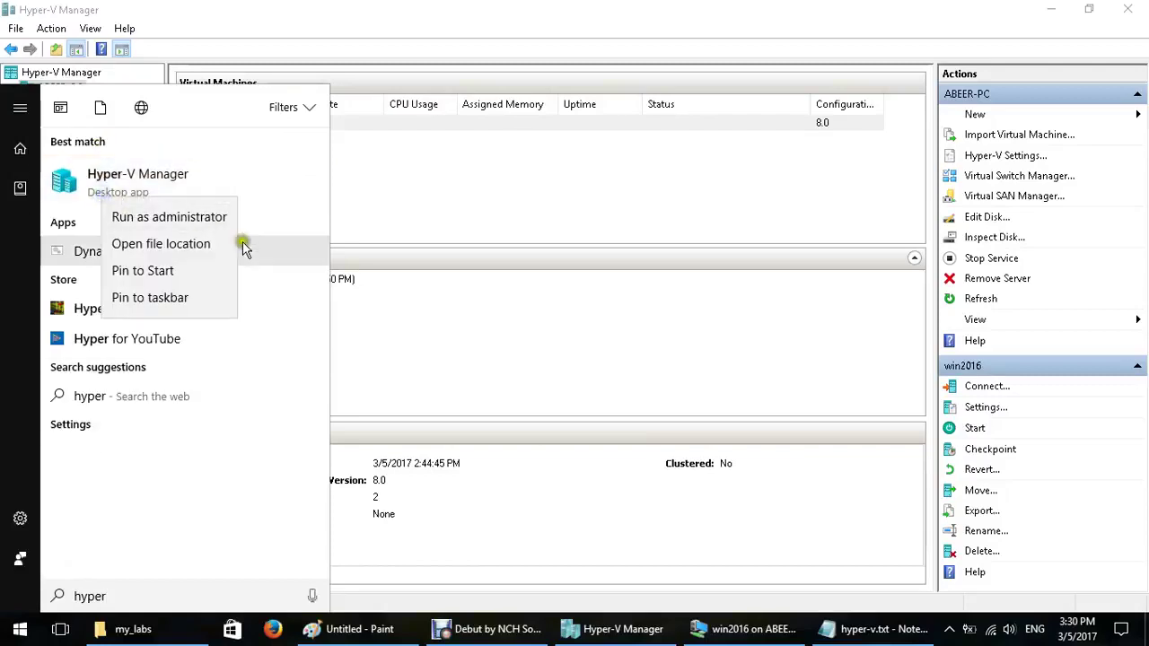
left_click(135, 217)
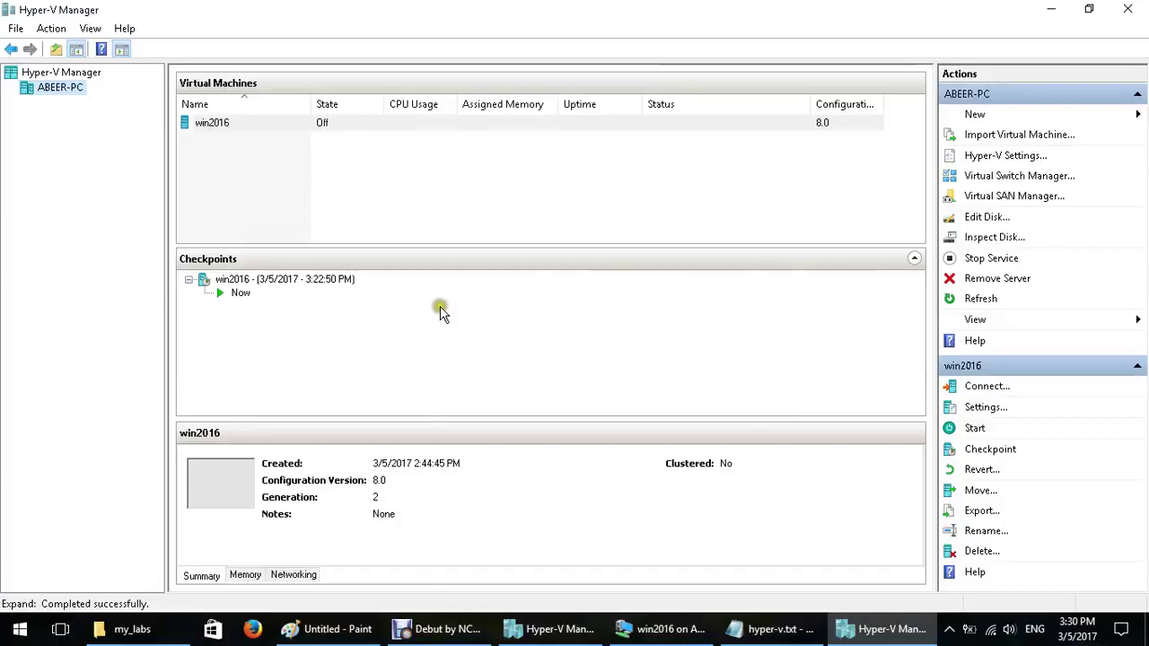
left_click(1128, 9)
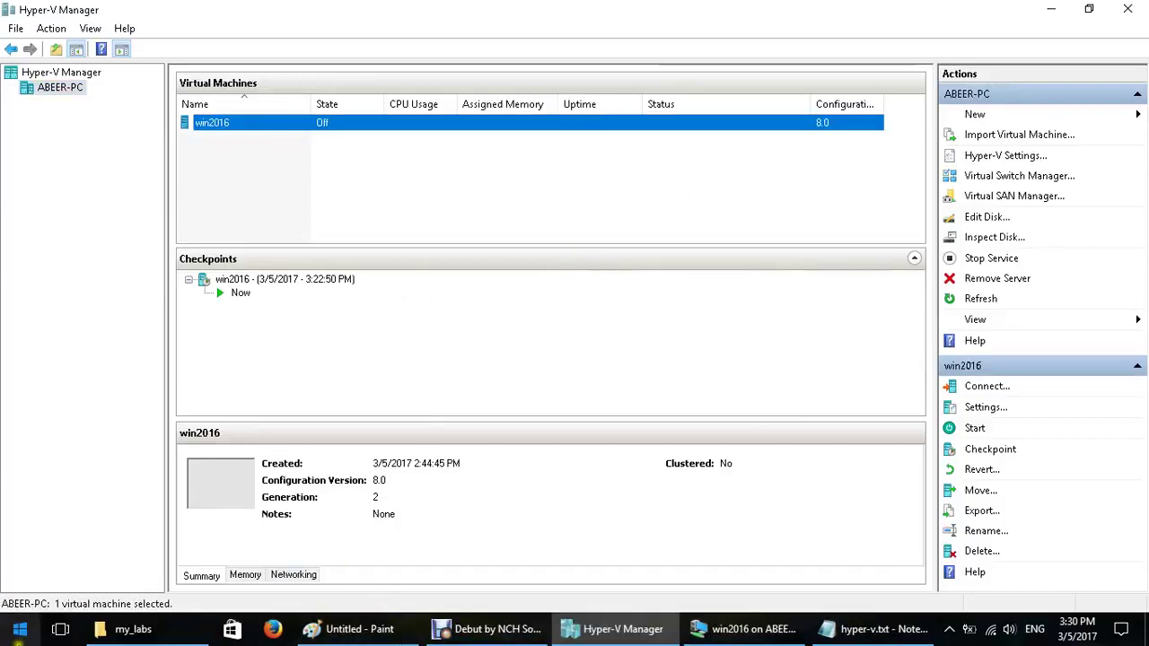
Launch Windows PowerShell as administrator from a 'power' search, approving elevation
left_click(17, 641)
type("po")
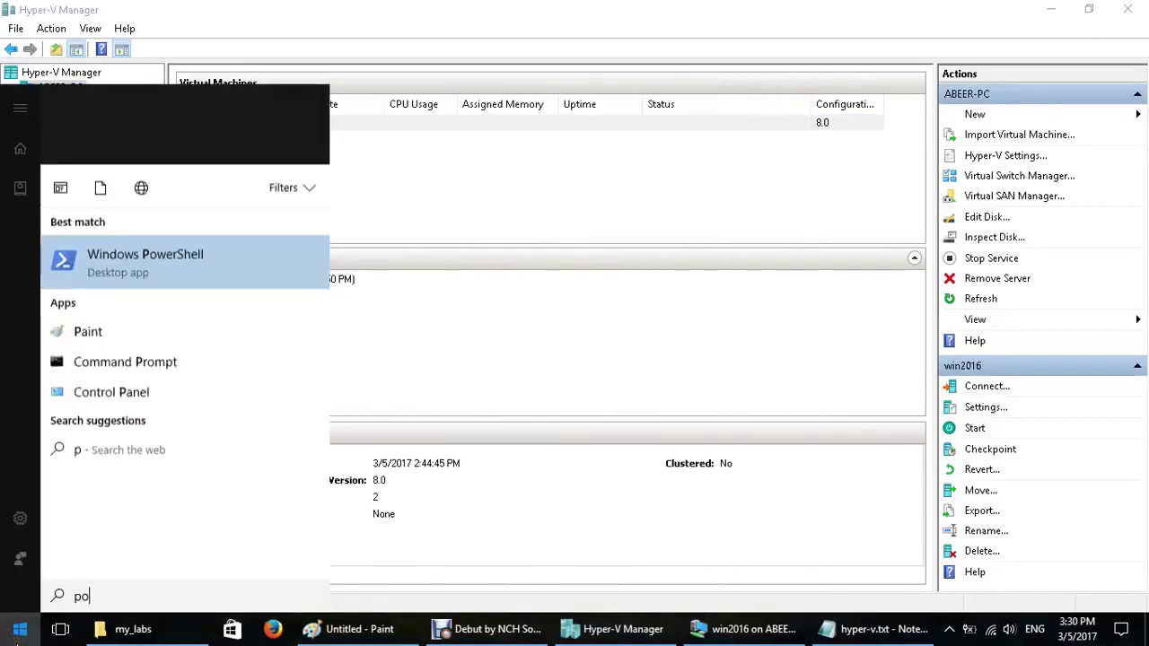
type("wer")
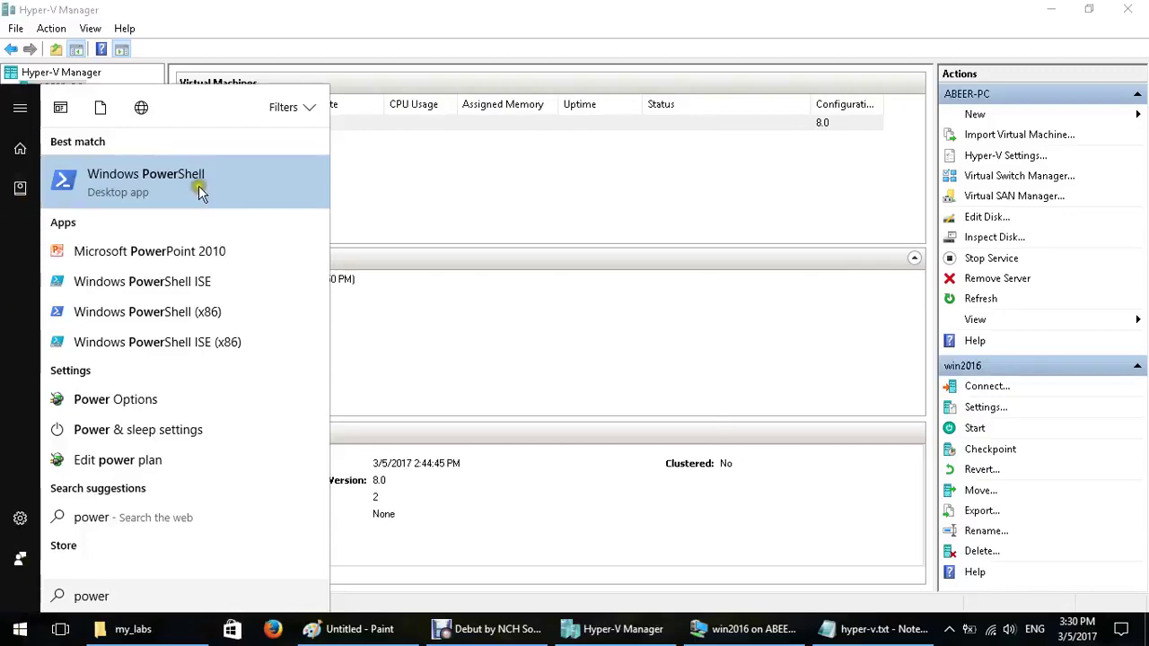
right_click(199, 186)
left_click(248, 210)
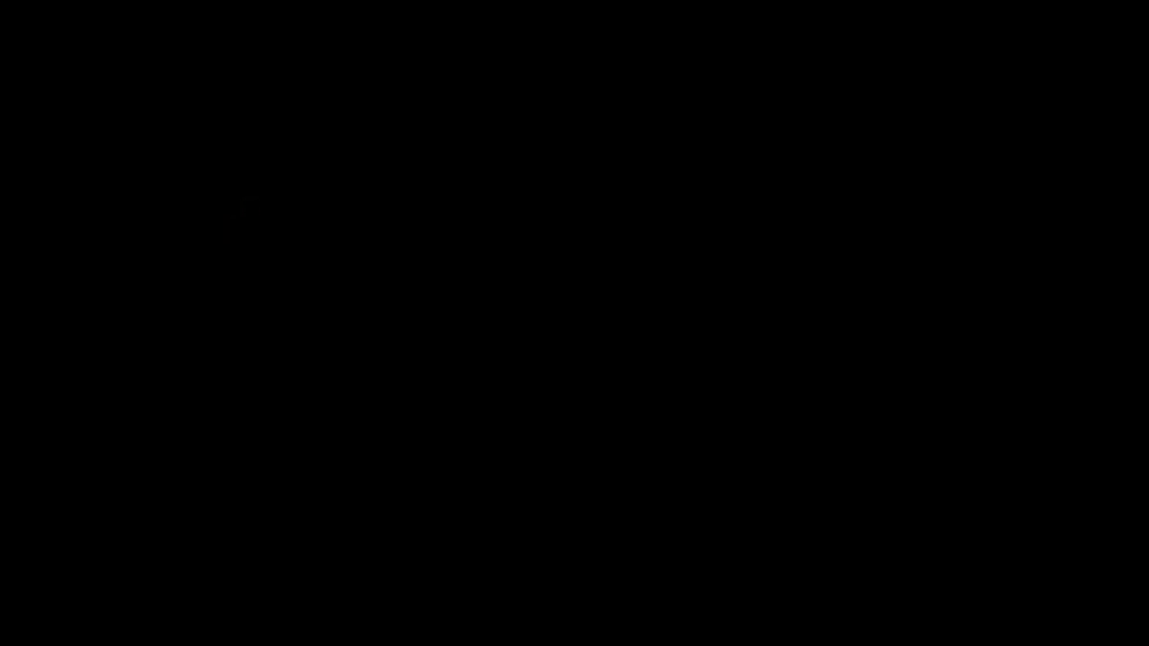
left_click(551, 422)
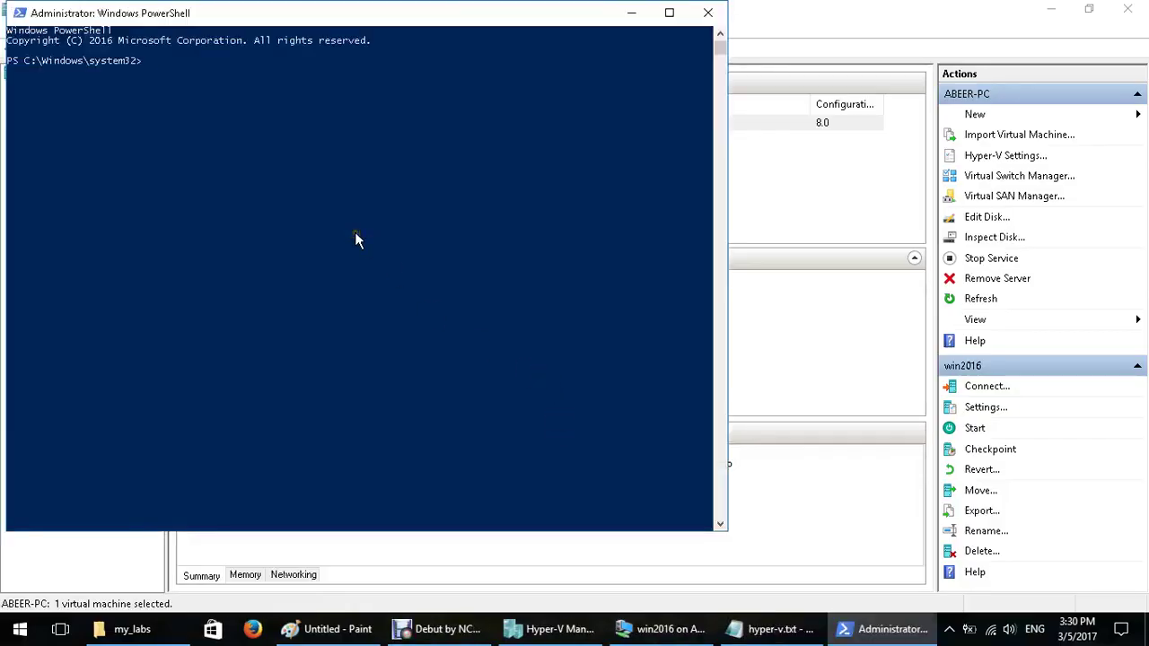
Copy the Set-VMProcessor command from hyper-v.txt and paste it at the PowerShell prompt
left_click(808, 631)
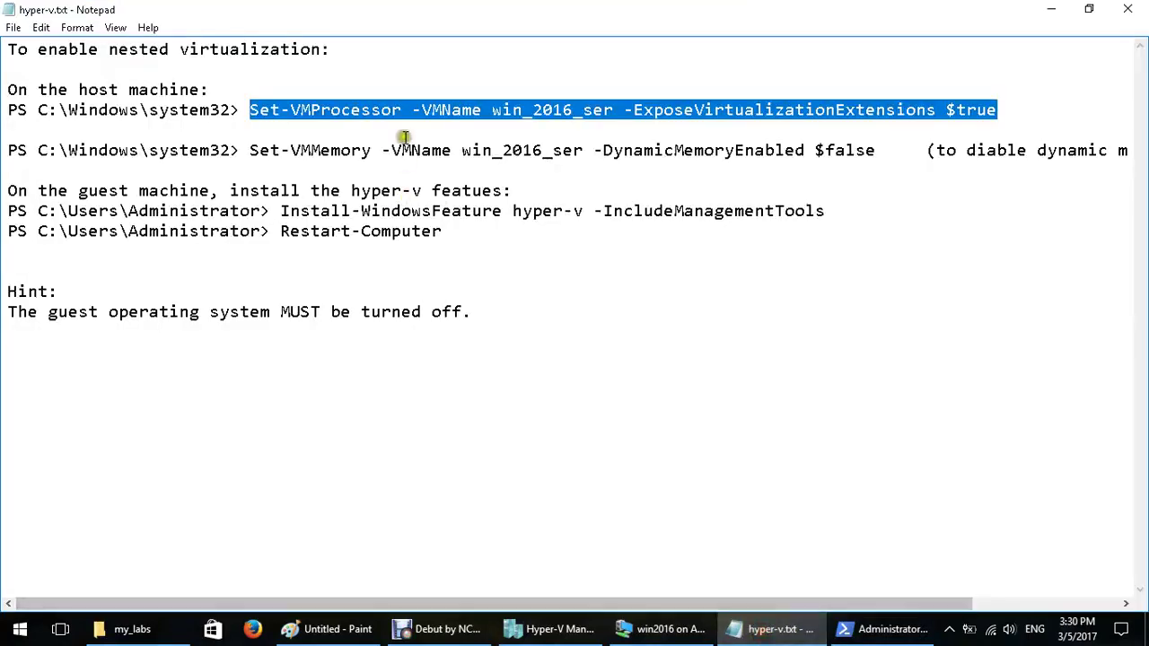
right_click(395, 103)
left_click(477, 166)
left_click(889, 628)
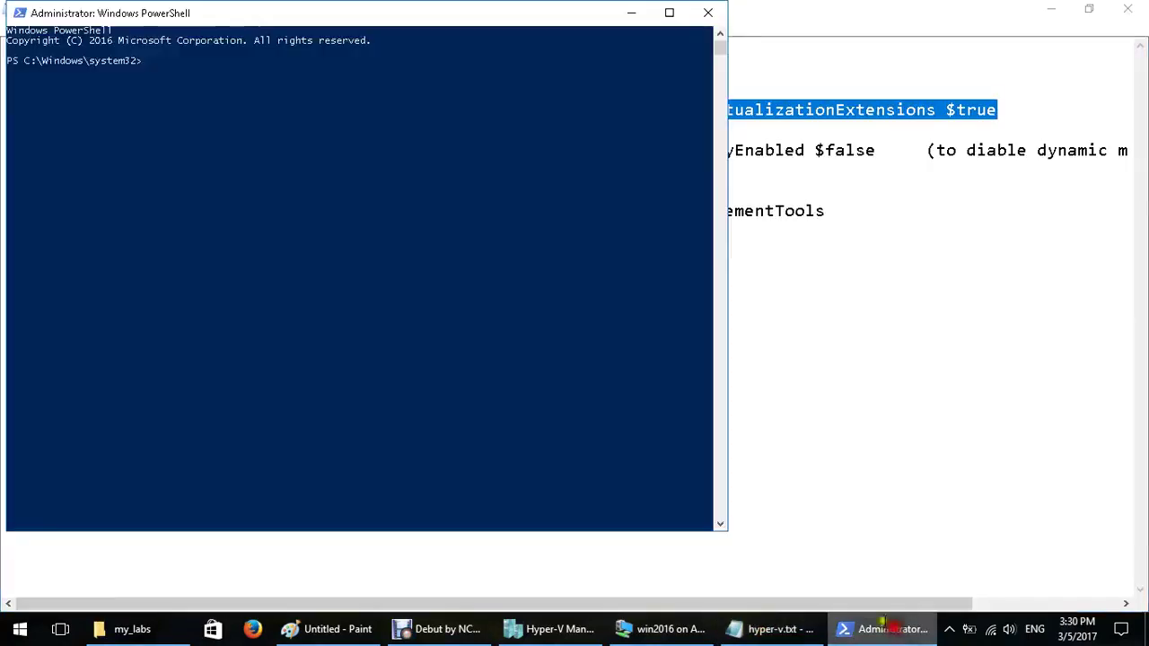
right_click(378, 236)
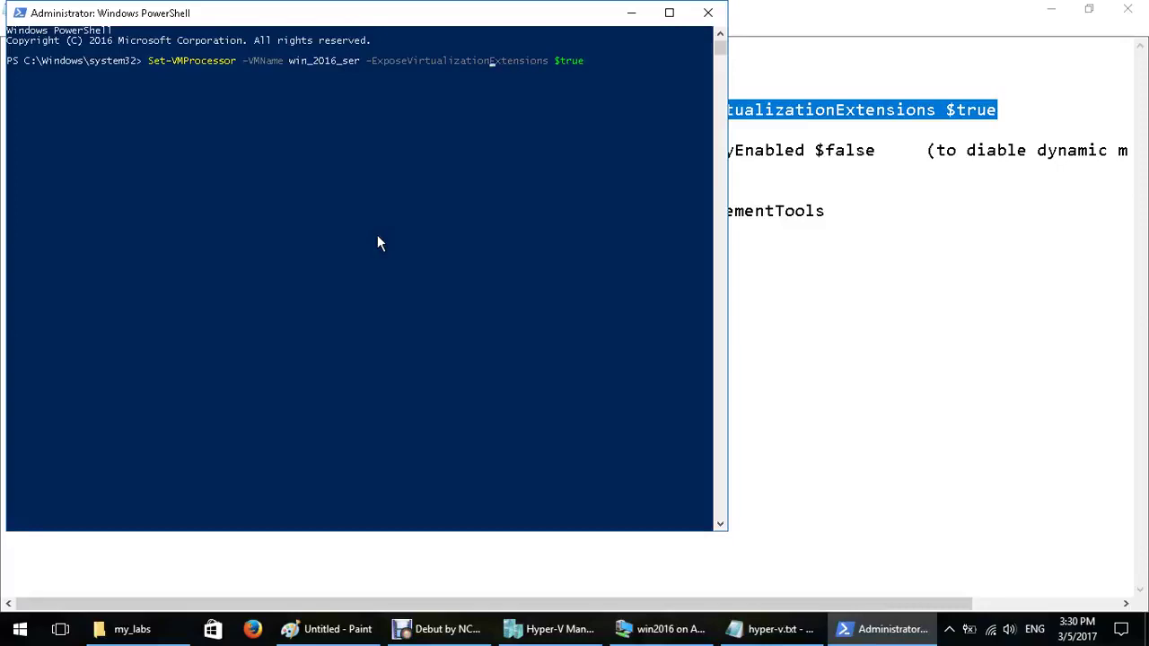
Change the VM name from win_2016_ser to win2016 and run the command
key("Left")
key("Left")
key("Left")
key("Left")
key("Left")
key("Left")
key("Left")
key("Left")
key("Left")
key("Left")
key("BackSpace")
key("BackSpace")
key("BackSpace")
key("BackSpace")
key("BackSpace")
key("BackSpace")
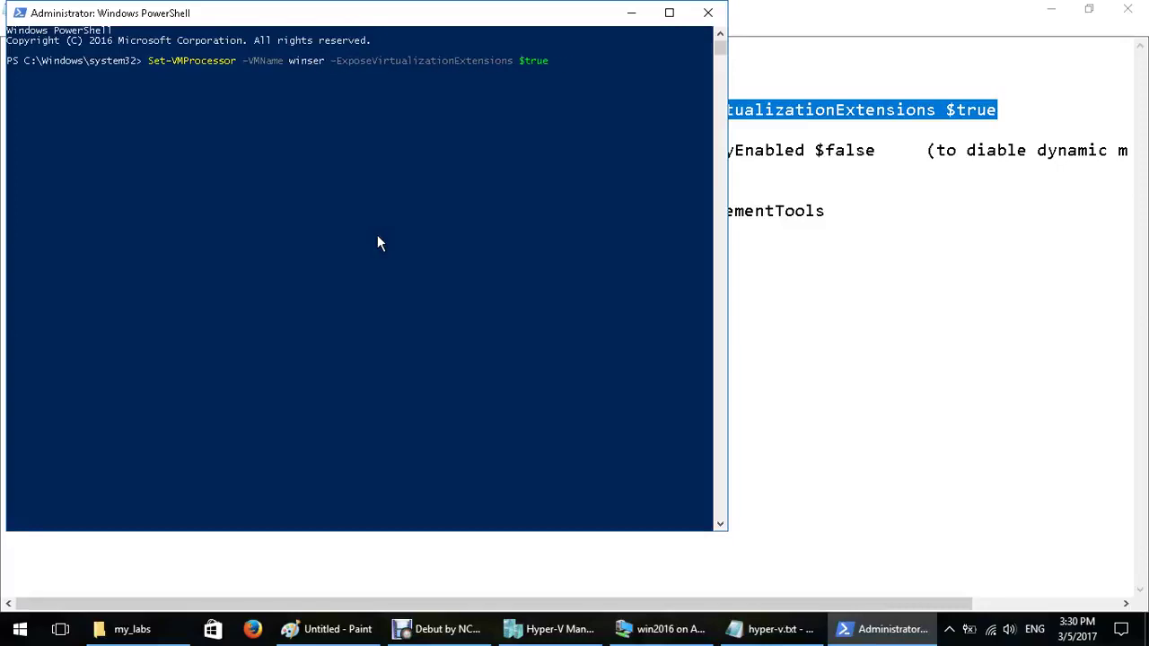
type("2016")
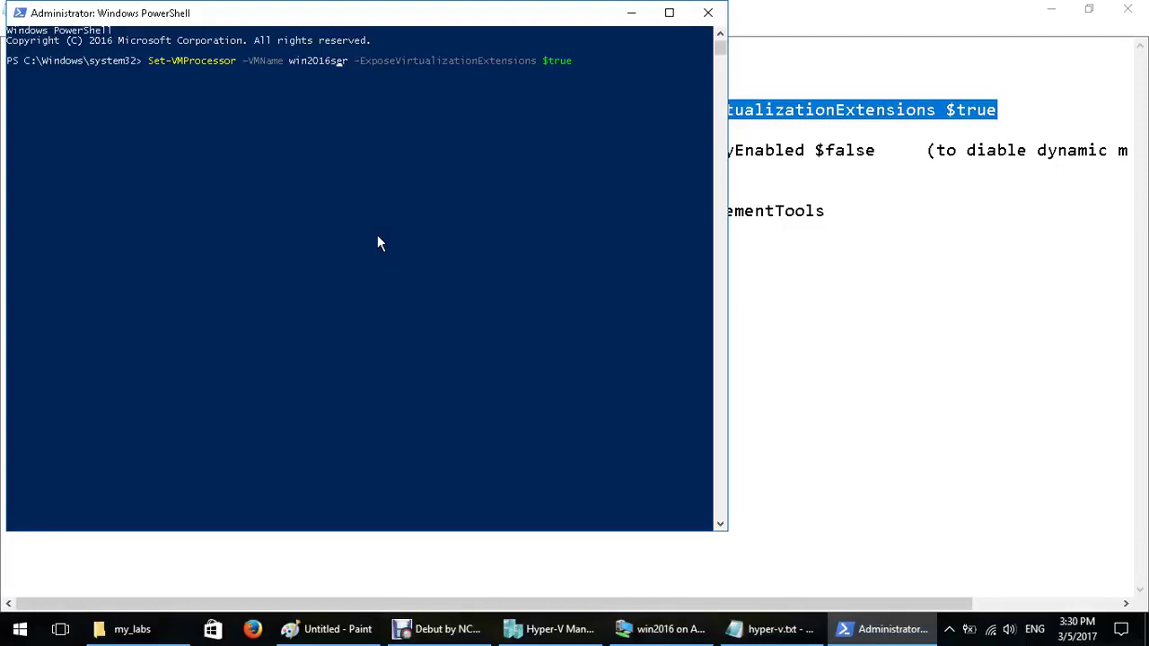
key("Delete")
key("Delete")
key("Delete")
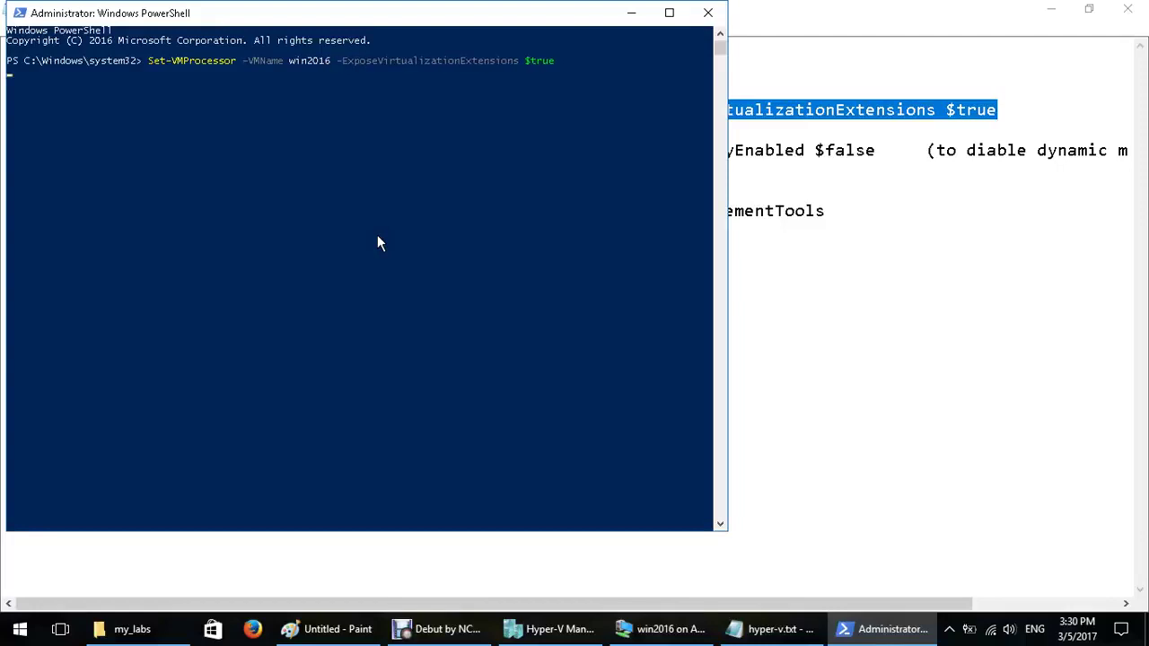
key("Return")
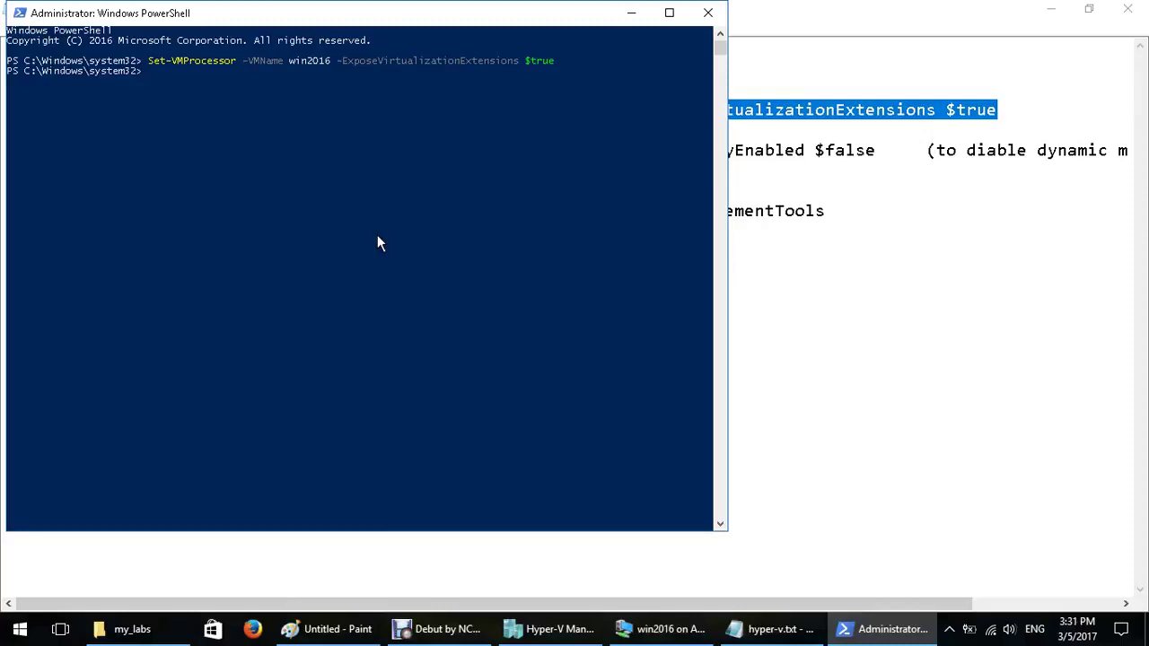
Select the Set-VMMemory -DynamicMemoryEnabled $false line in hyper-v.txt
left_click(795, 372)
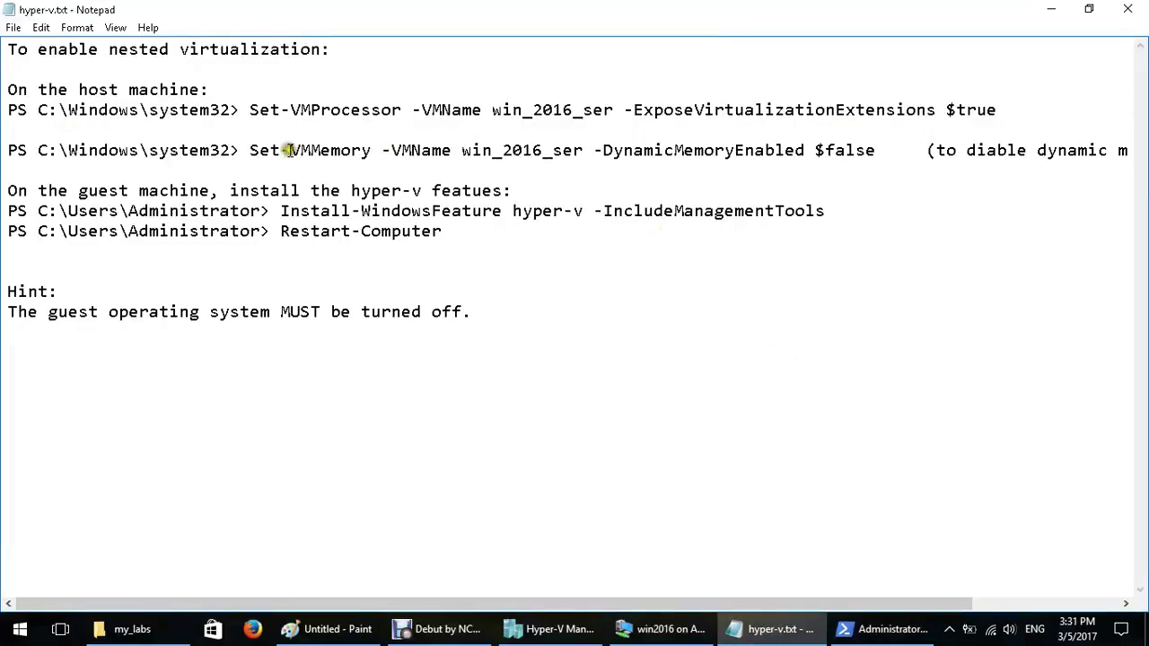
left_click_drag(251, 150, 873, 162)
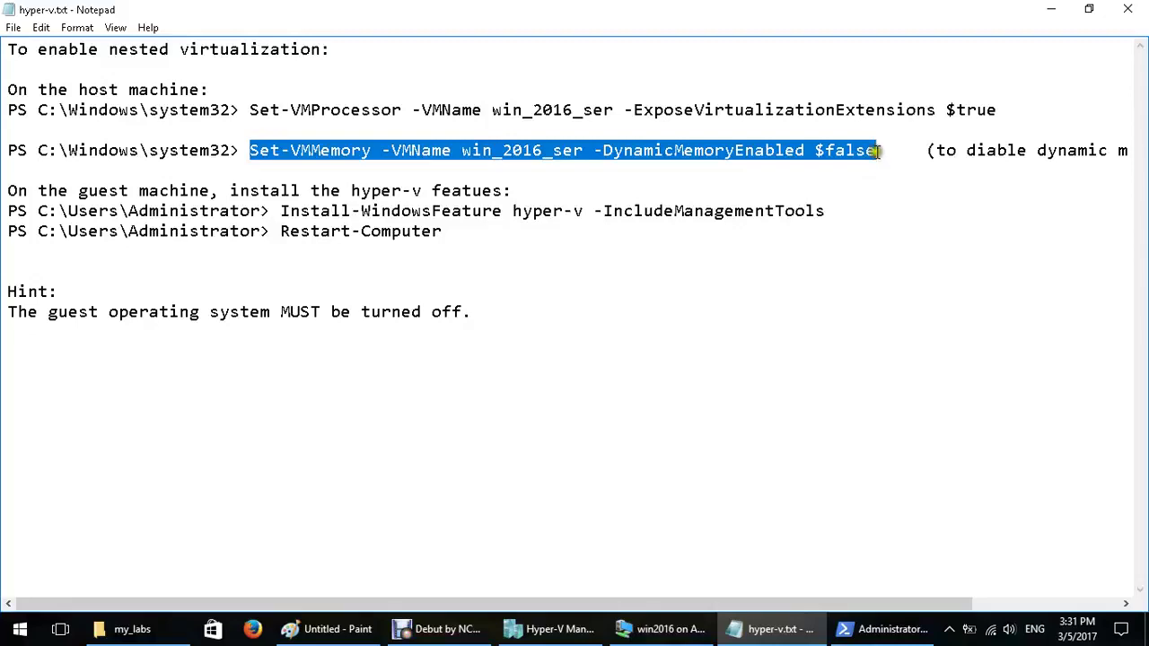
Copy the Set-VMMemory -DynamicMemoryEnabled $false line from the Notepad notes
left_click(504, 247)
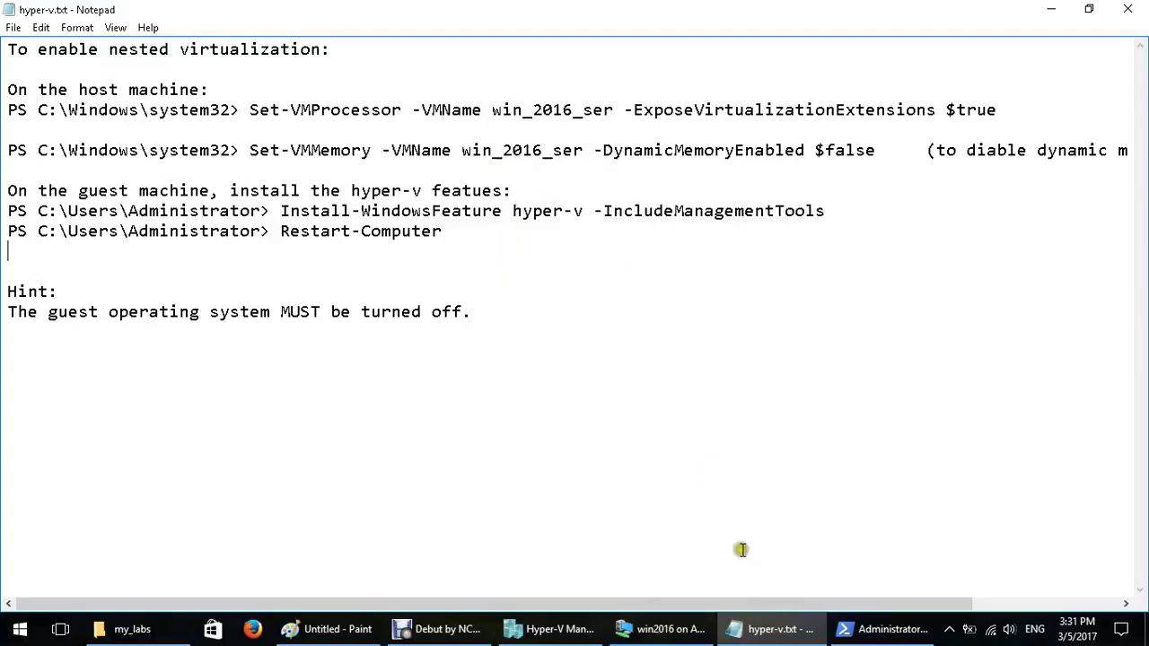
left_click_drag(767, 603, 888, 603)
double_click(915, 152)
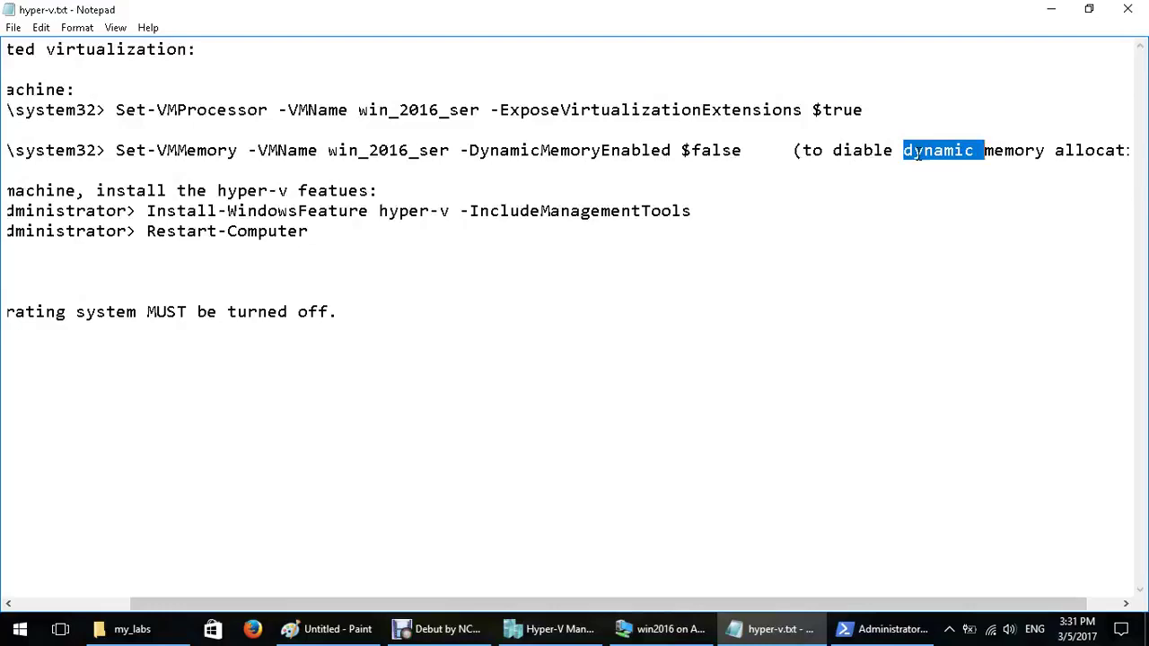
left_click_drag(115, 155, 742, 153)
right_click(741, 155)
left_click(739, 206)
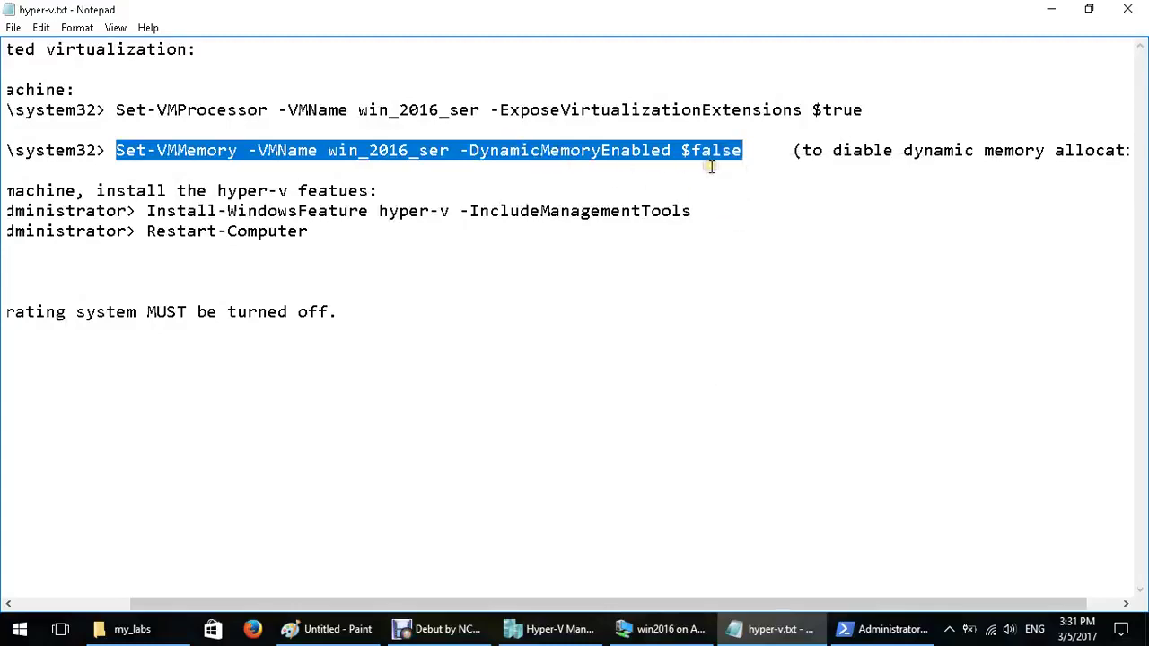
Paste it into PowerShell, correct the VM name to win2016, and run it
left_click(884, 628)
right_click(509, 311)
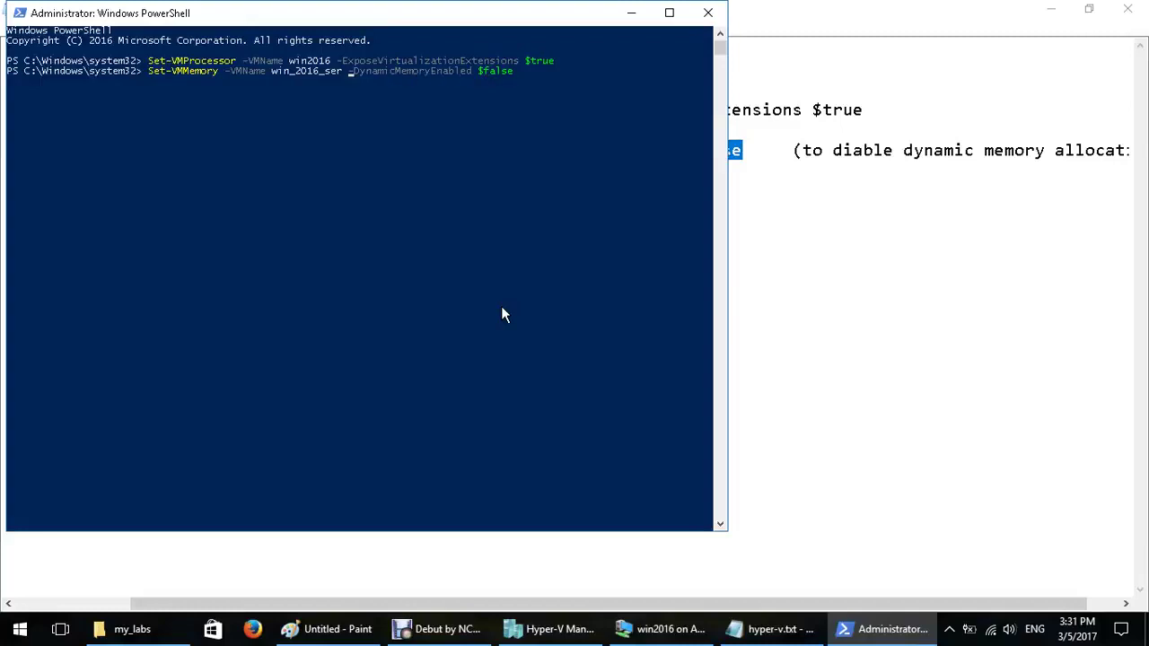
key("BackSpace")
key("BackSpace")
key("BackSpace")
key("BackSpace")
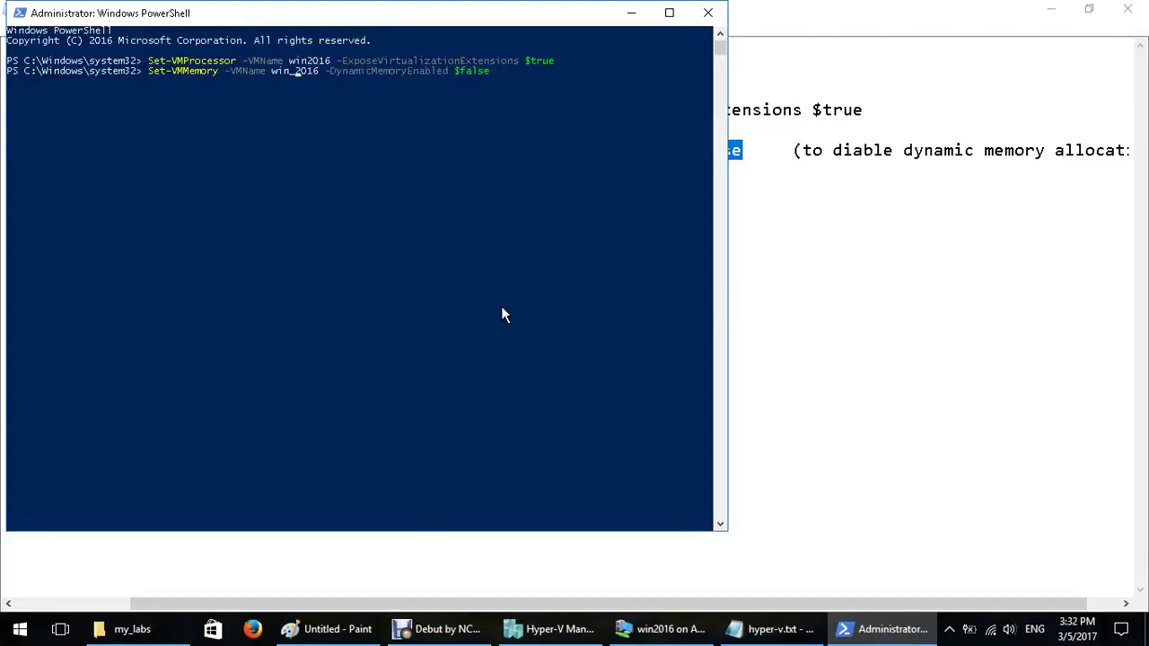
key("Left")
key("Left")
key("Left")
key("Left")
key("BackSpace")
key("Return")
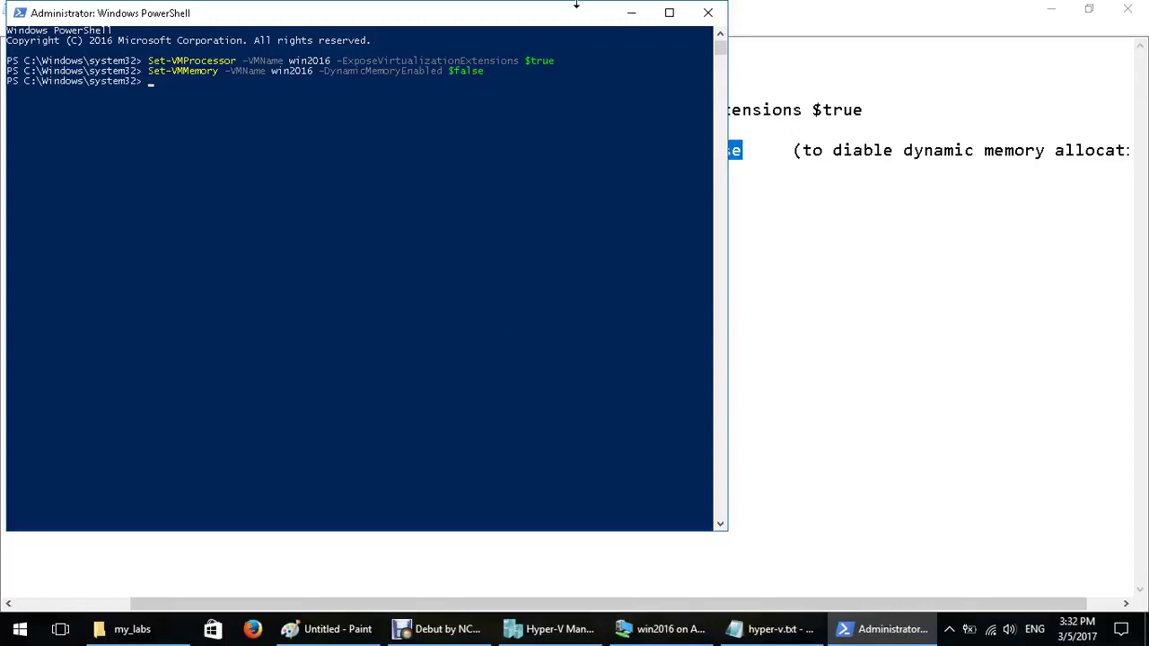
left_click(631, 13)
Start win2016 from its Virtual Machine Connection window, then minimize the connection window
left_click(689, 632)
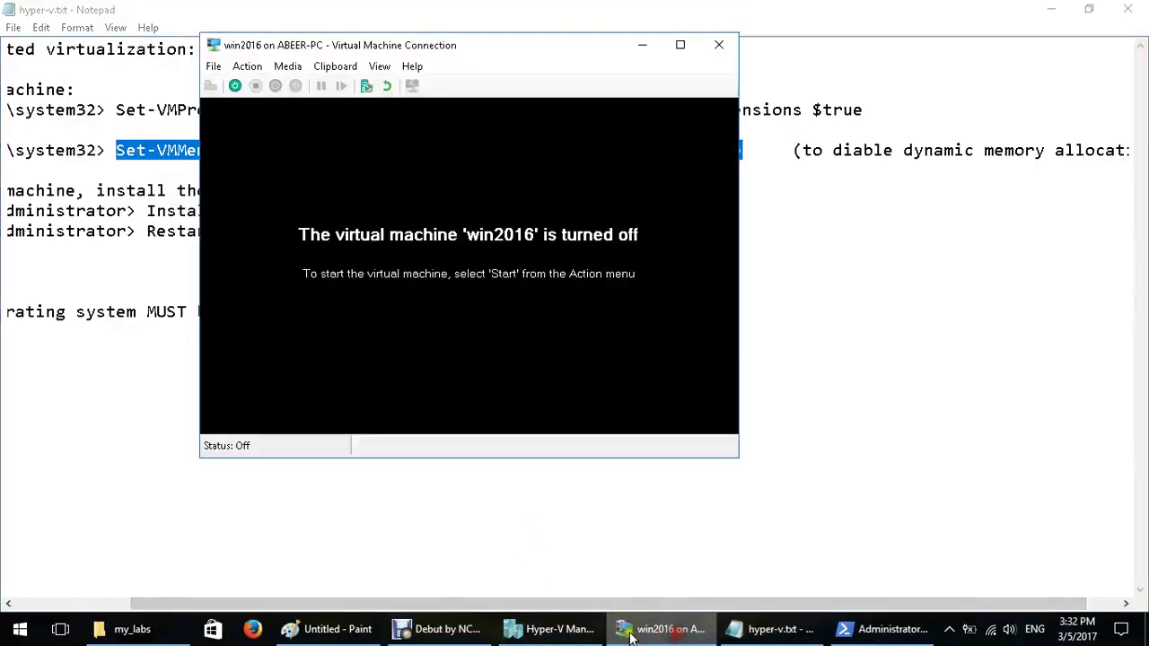
left_click(235, 87)
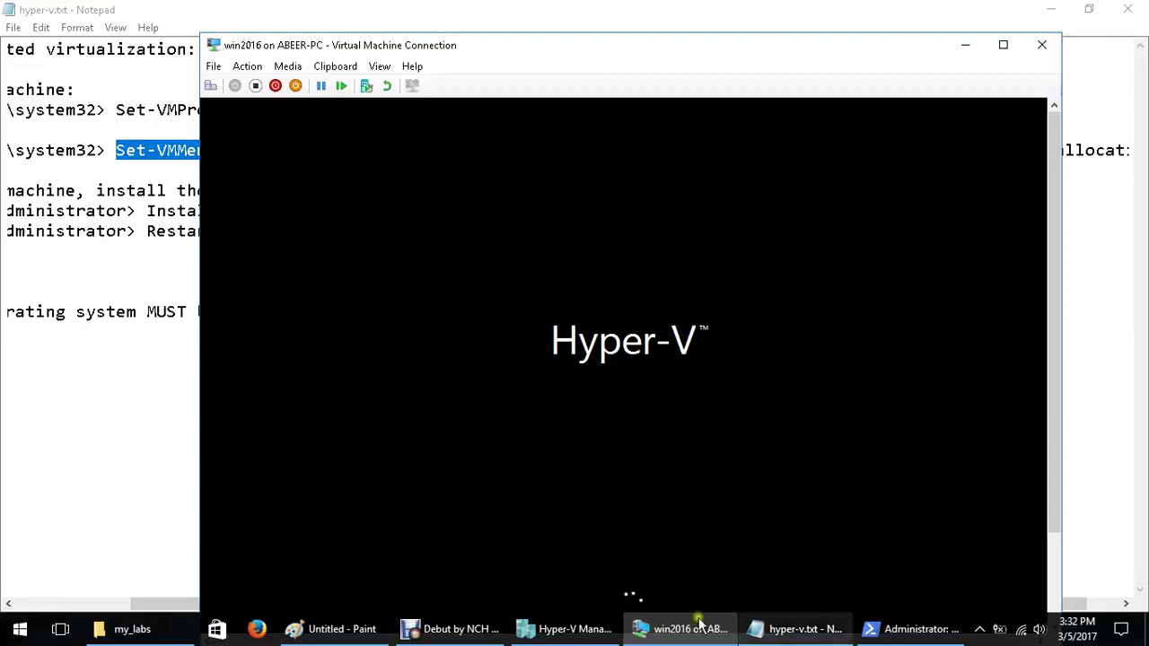
left_click(965, 44)
left_click(790, 628)
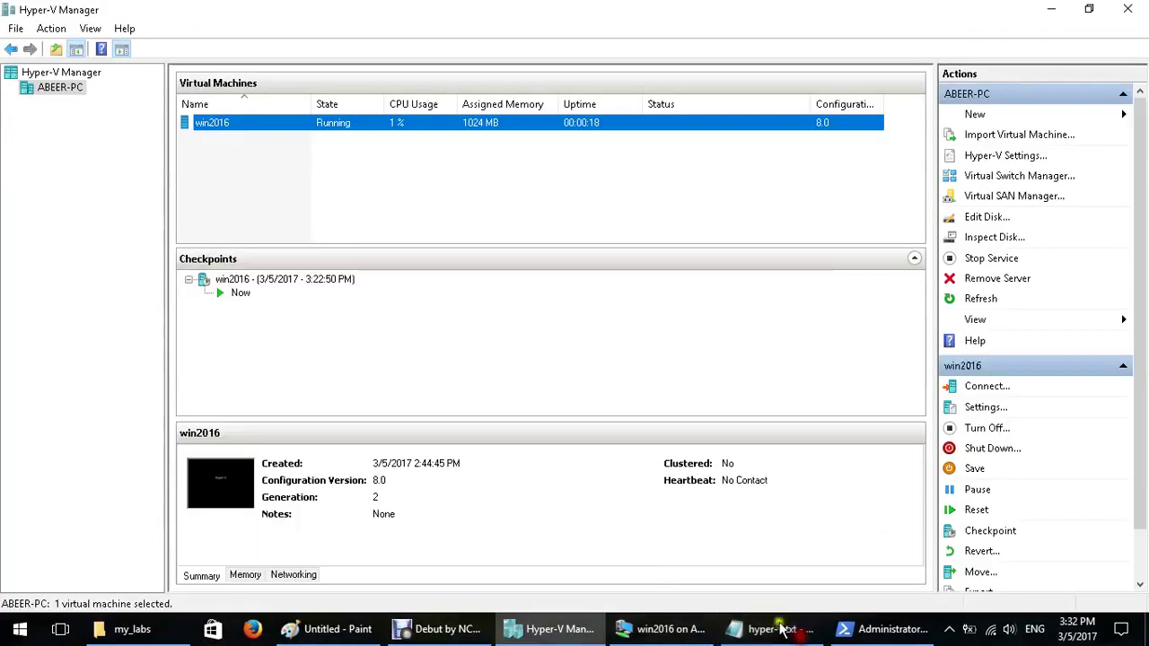
Highlight the Install-WindowsFeature and Restart-Computer lines in hyper-v.txt, then bring up the win2016 connection
left_click(790, 629)
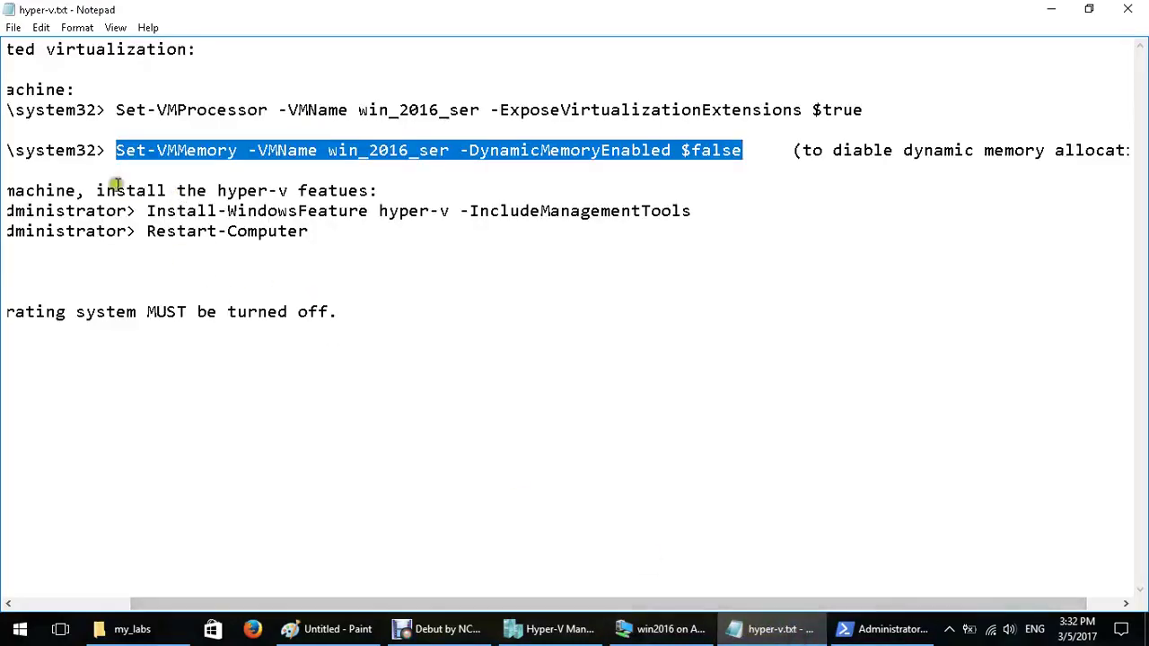
left_click_drag(116, 190, 363, 205)
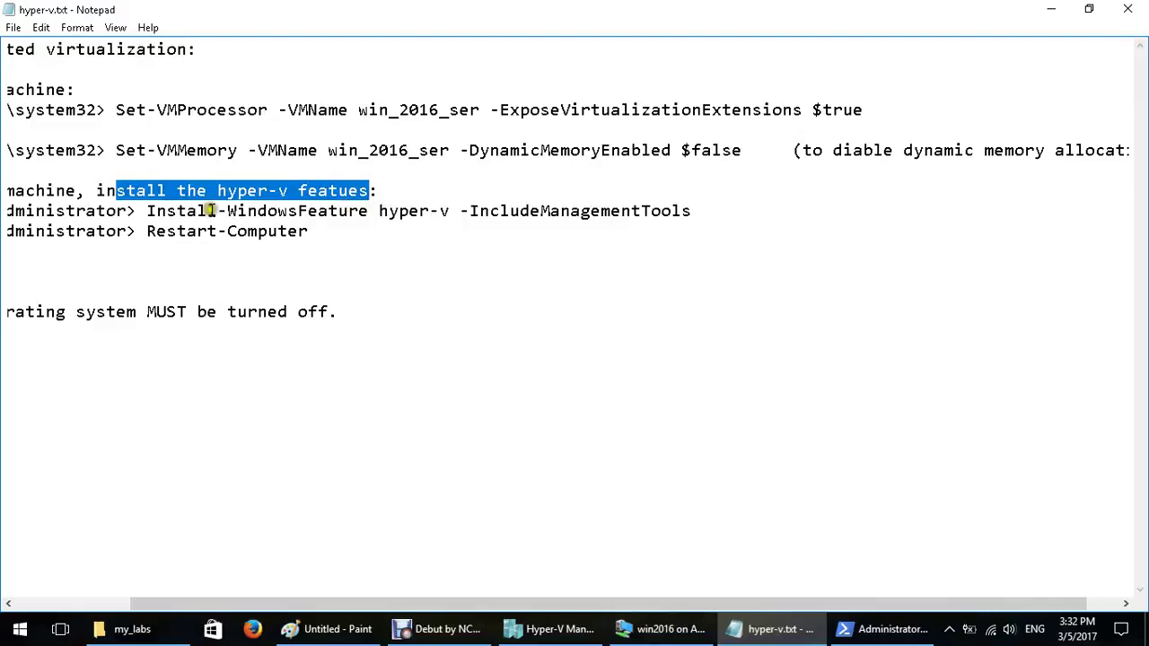
left_click_drag(146, 211, 360, 211)
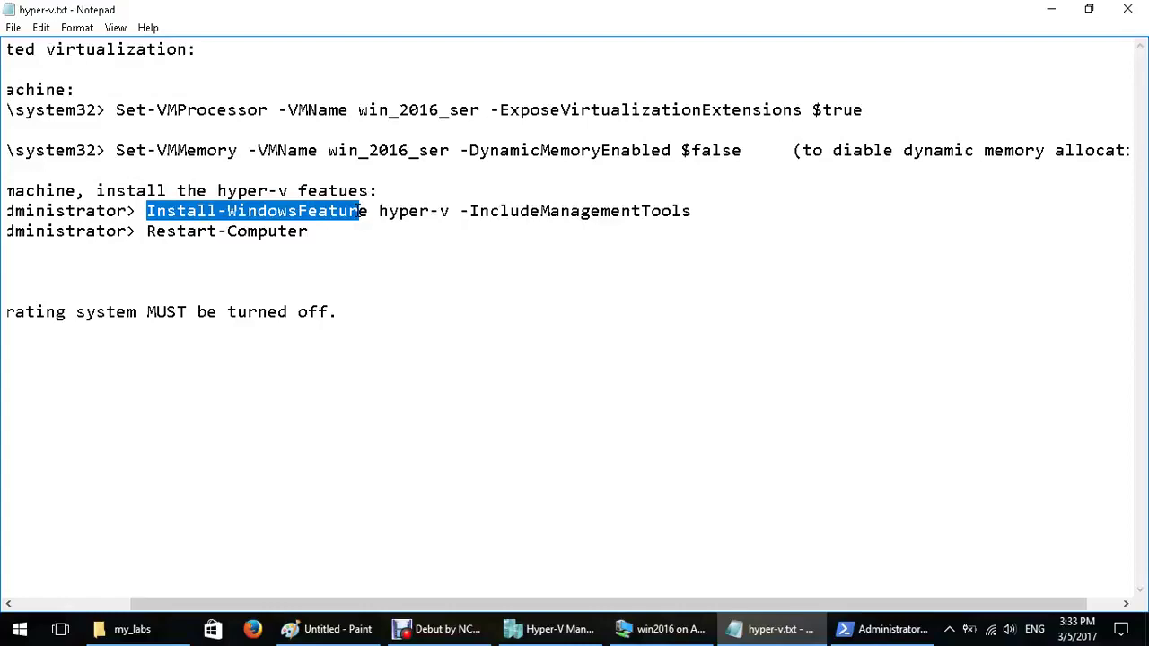
left_click_drag(147, 211, 659, 224)
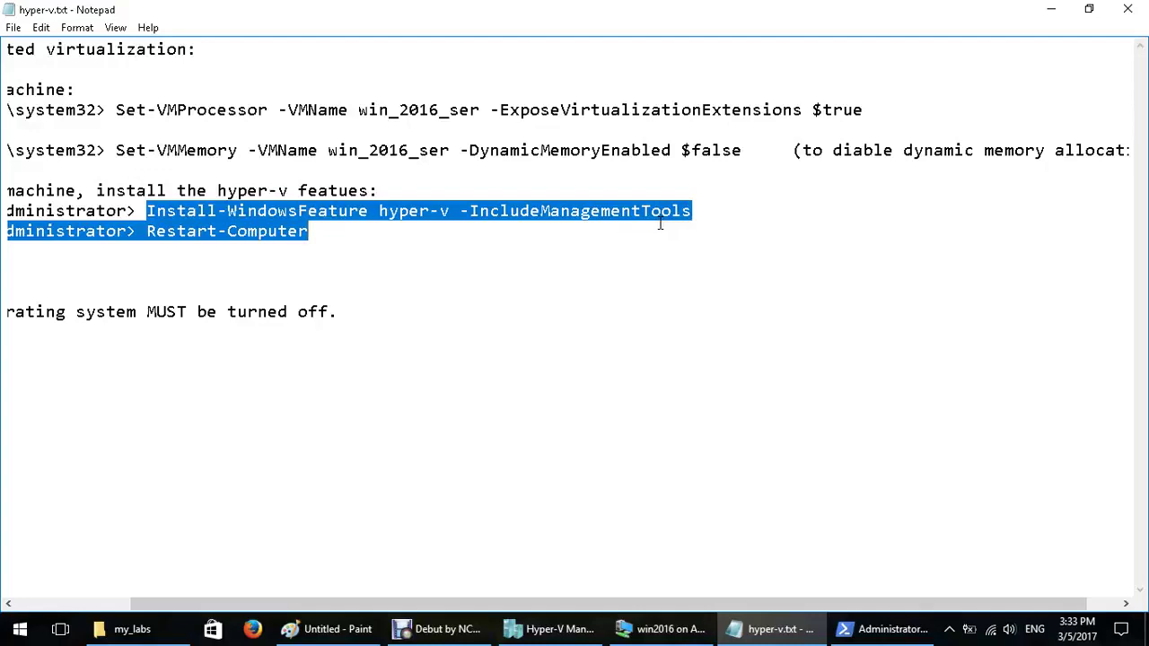
left_click(290, 245)
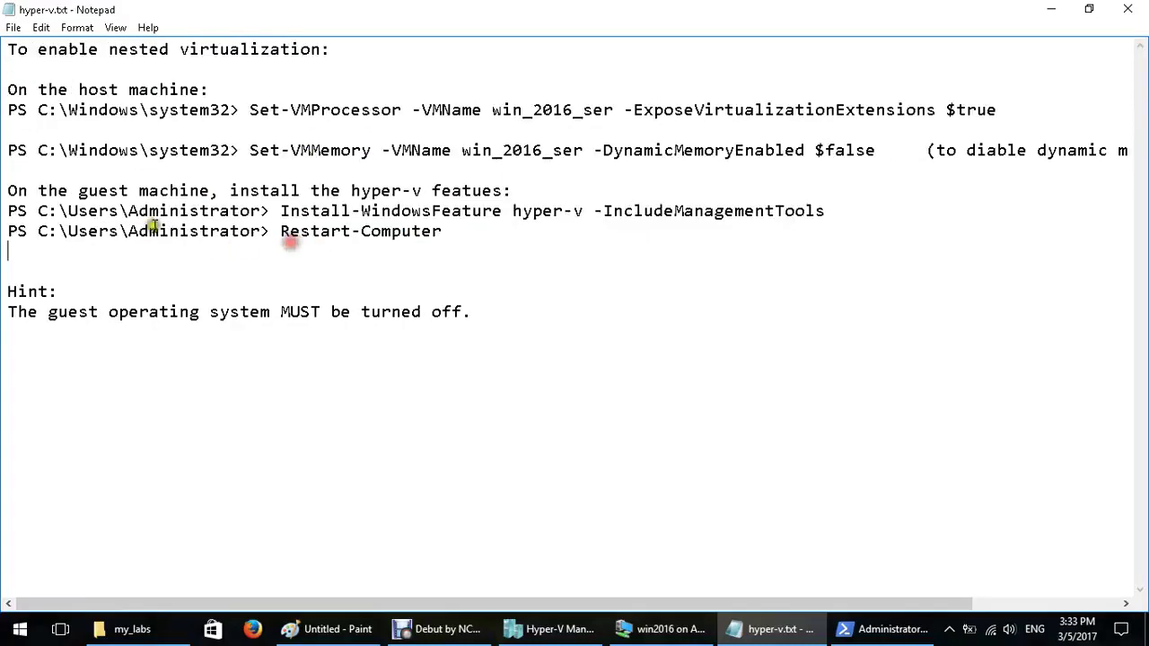
left_click_drag(282, 213, 825, 213)
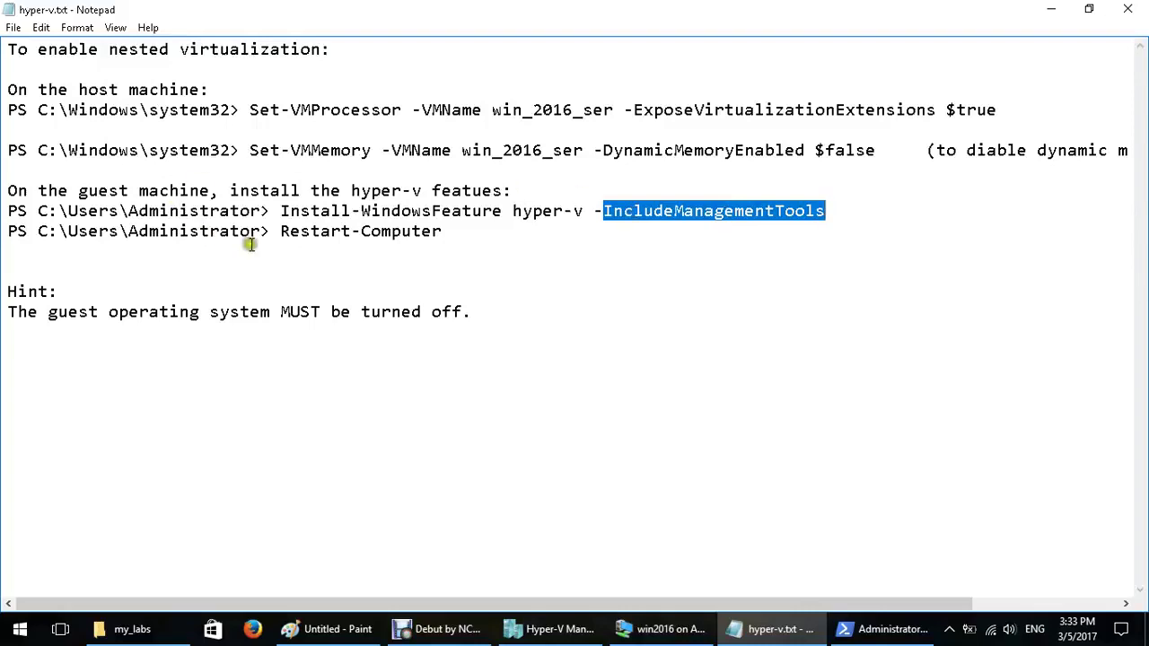
left_click_drag(281, 232, 443, 233)
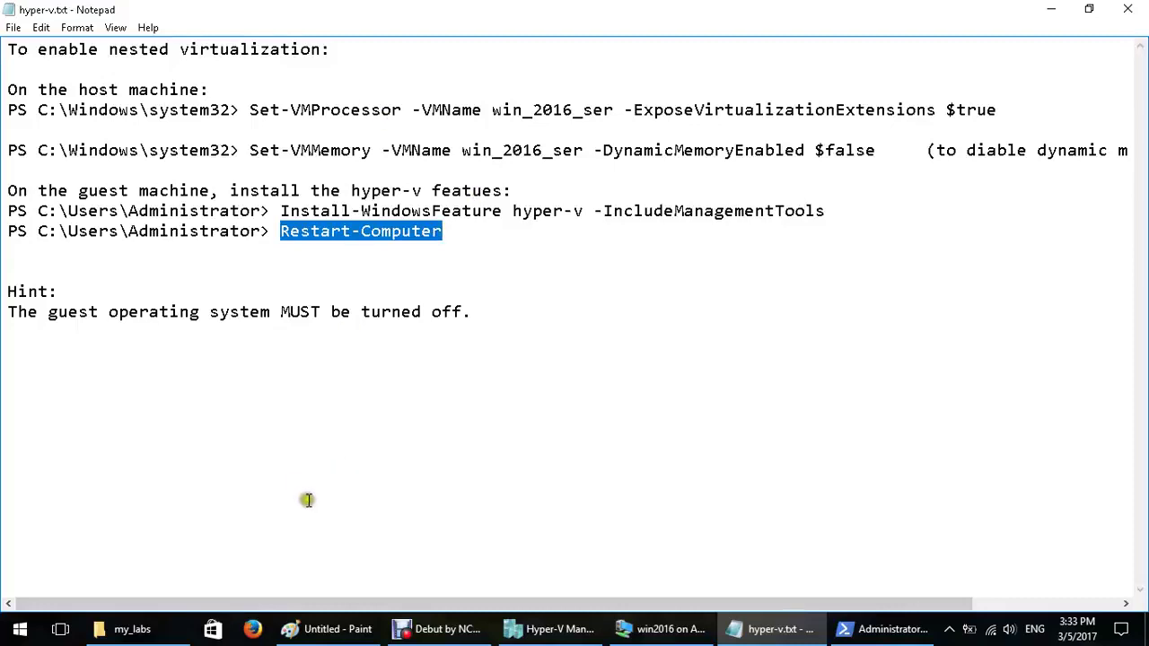
left_click(643, 634)
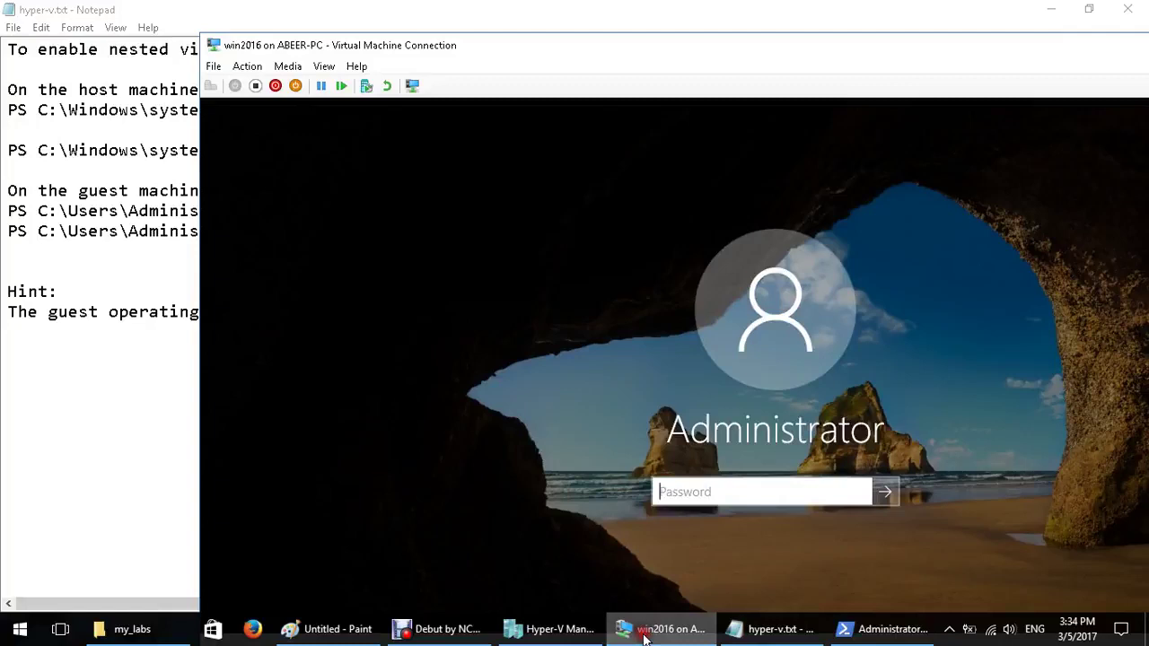
Enter the Administrator password to sign in to the win2016 guest
left_click(682, 492)
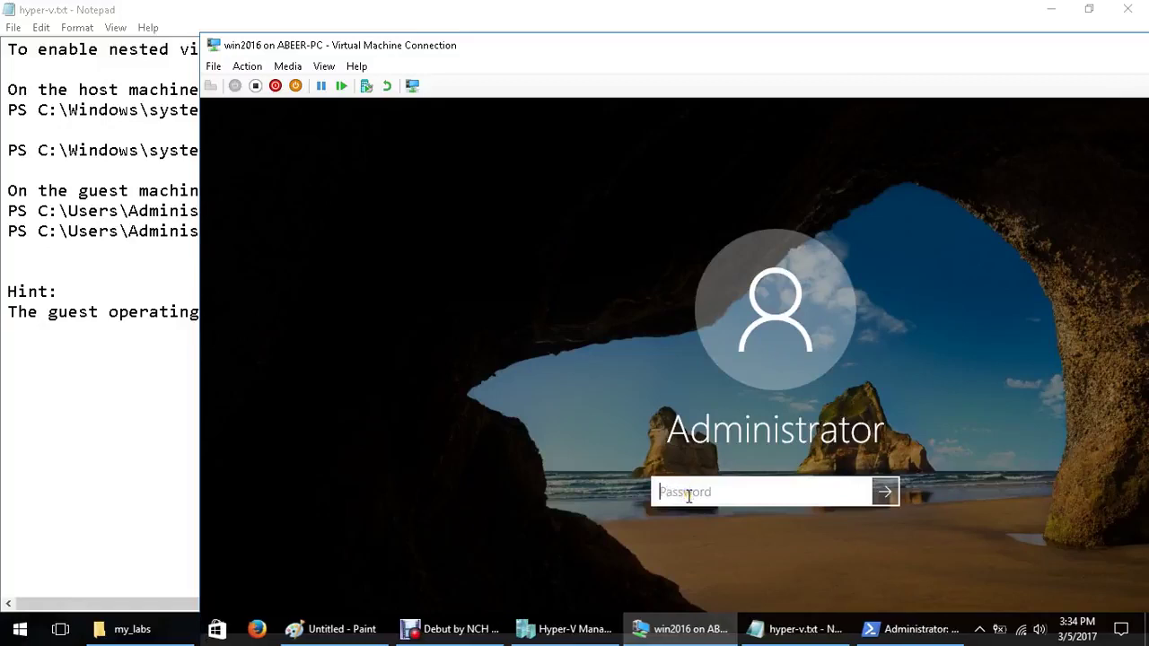
type("abcdefg")
key("Return")
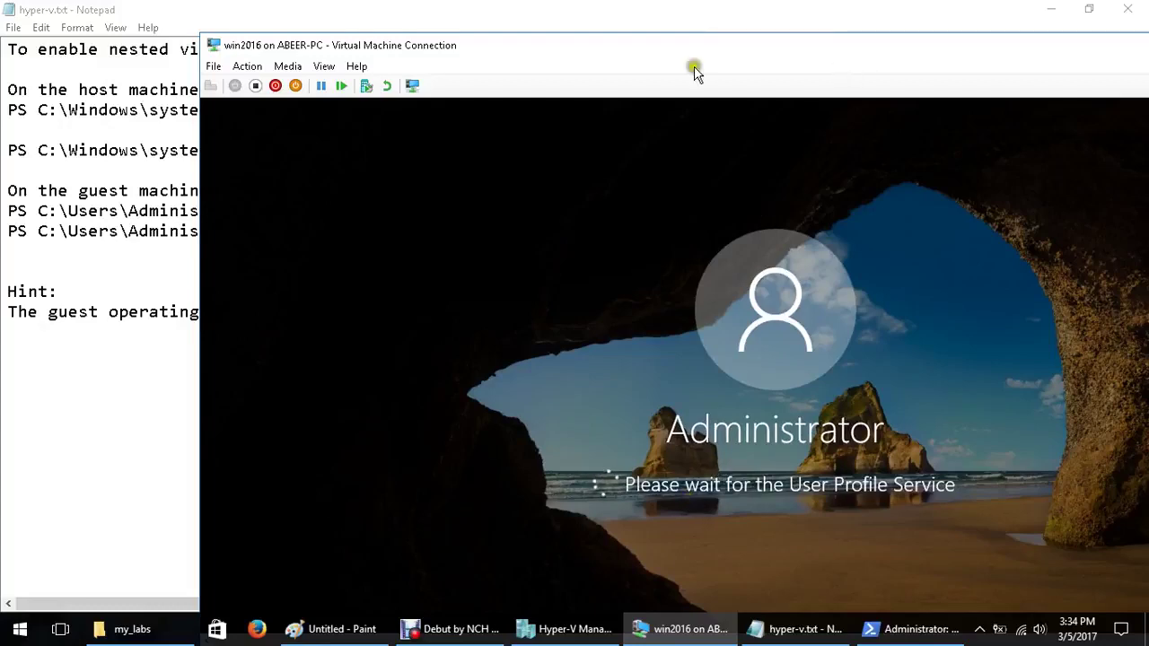
Resize and reposition the VM Connection window so the guest desktop shows
left_click_drag(204, 37, 462, 162)
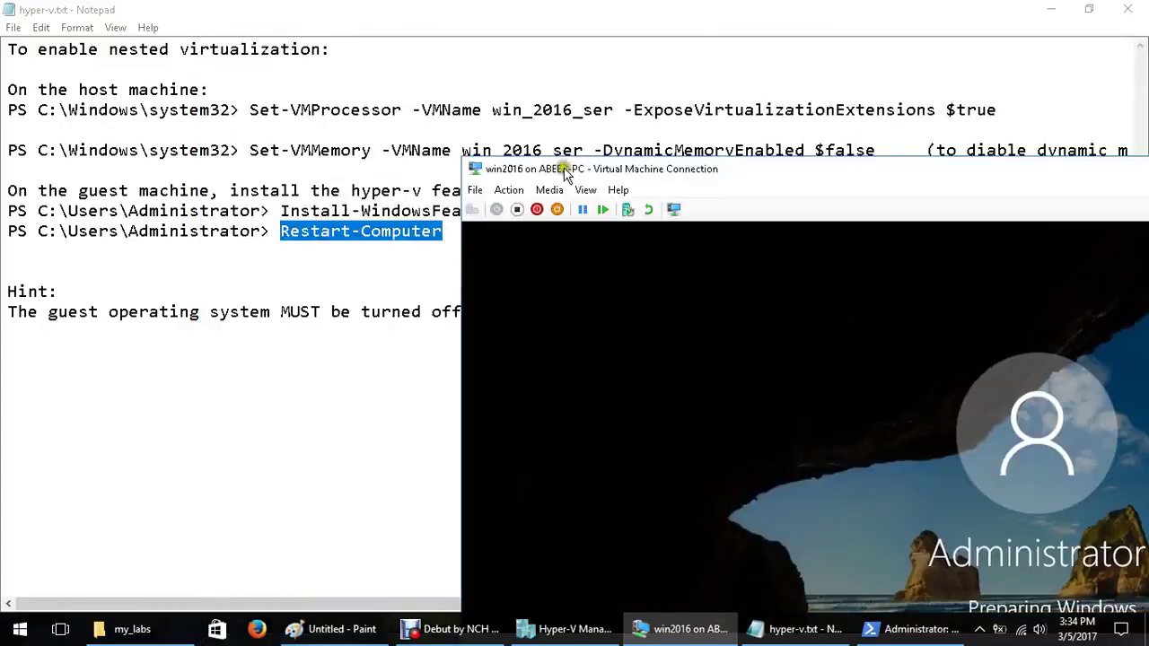
left_click_drag(389, 58, 390, 59)
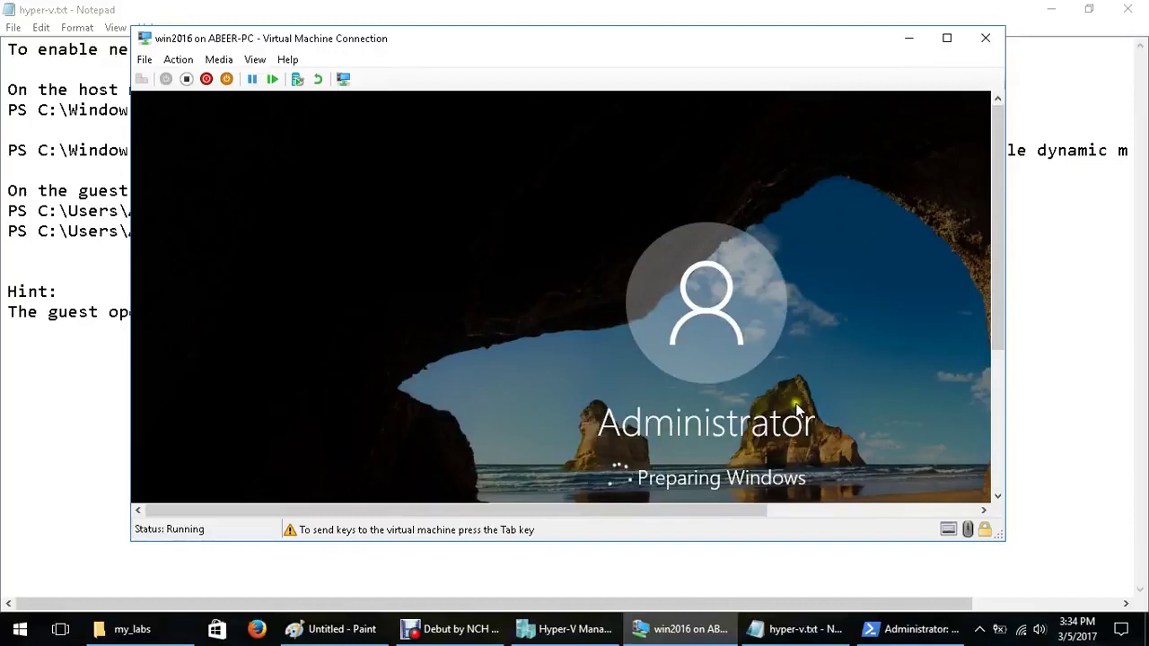
left_click_drag(616, 513, 711, 516)
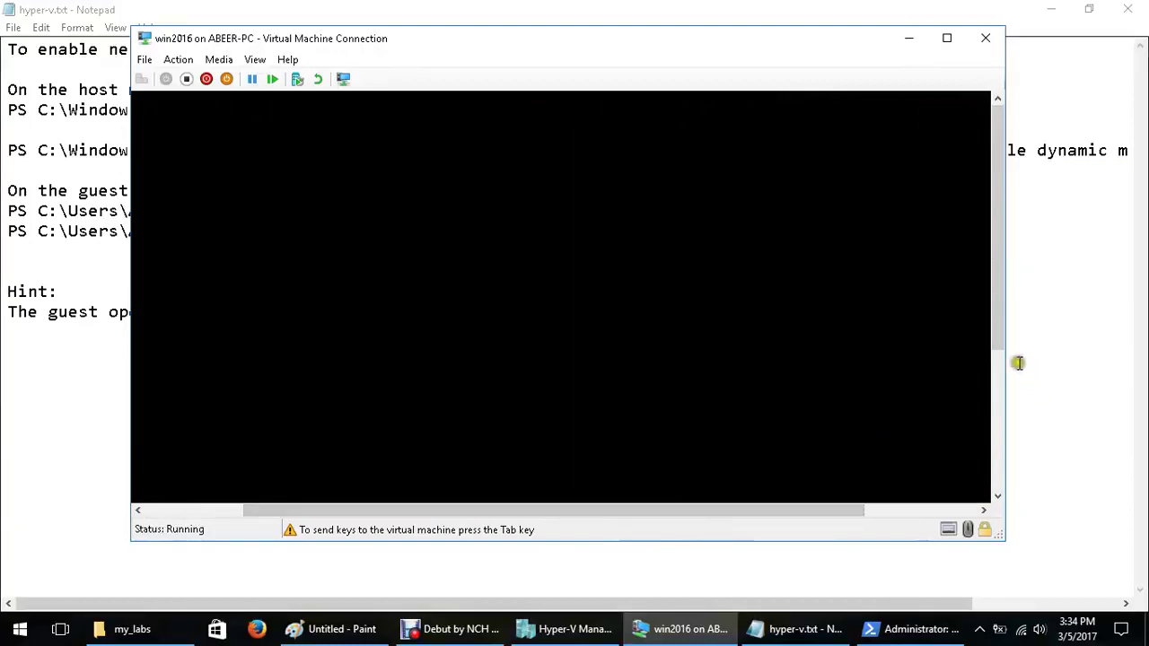
left_click_drag(998, 343, 998, 417)
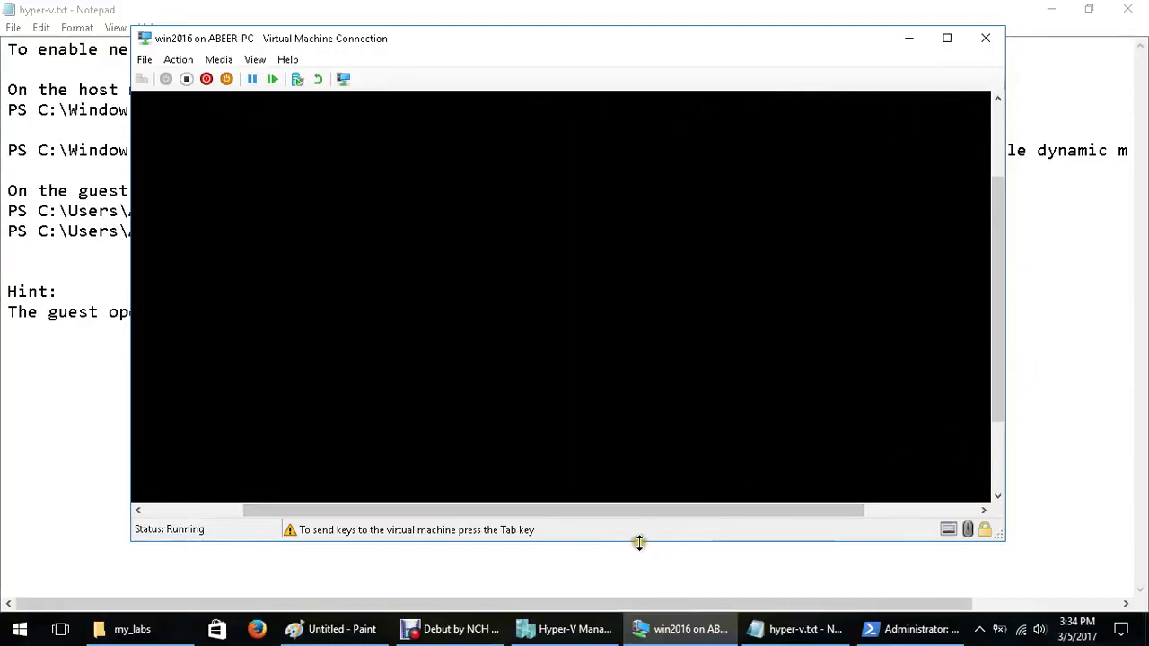
left_click_drag(639, 541, 643, 577)
left_click(661, 504)
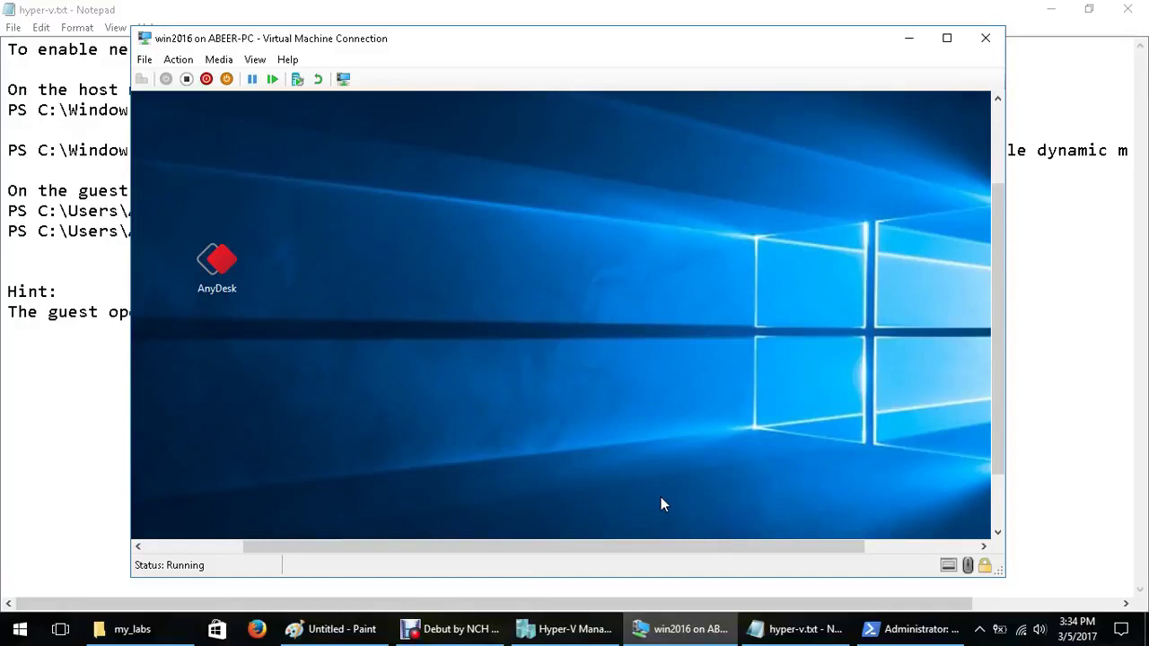
Wait for the guest's Server Manager dashboard, dismiss the Win+X menu, and open Start
left_click(993, 466)
left_click_drag(816, 547, 644, 539)
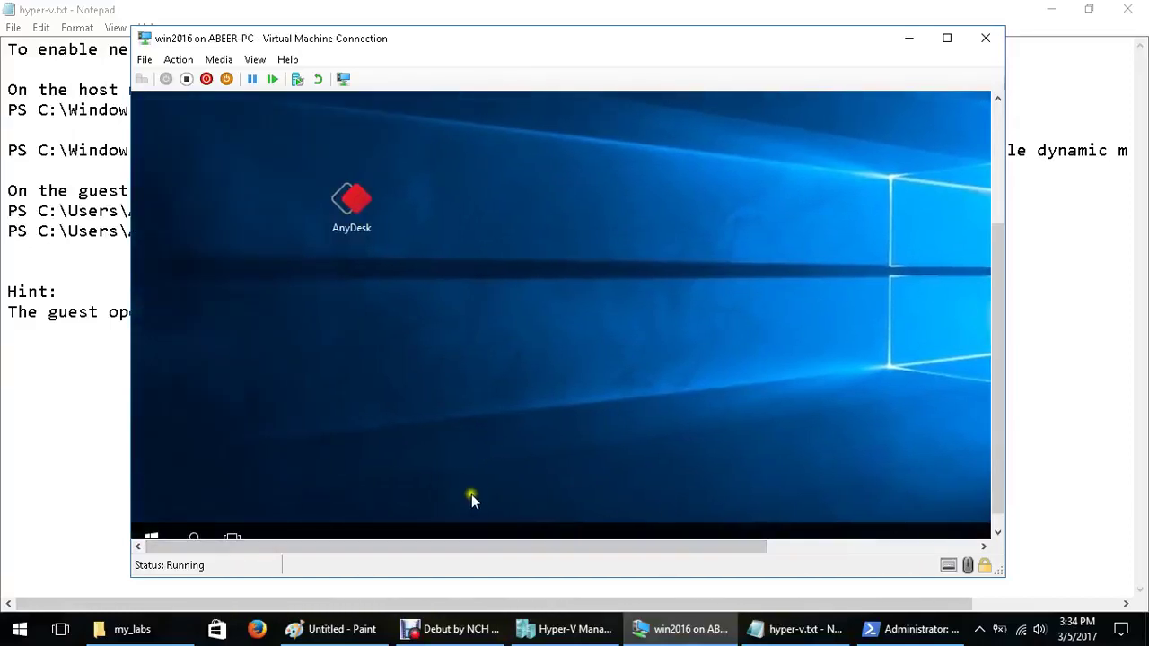
left_click_drag(1000, 449, 995, 495)
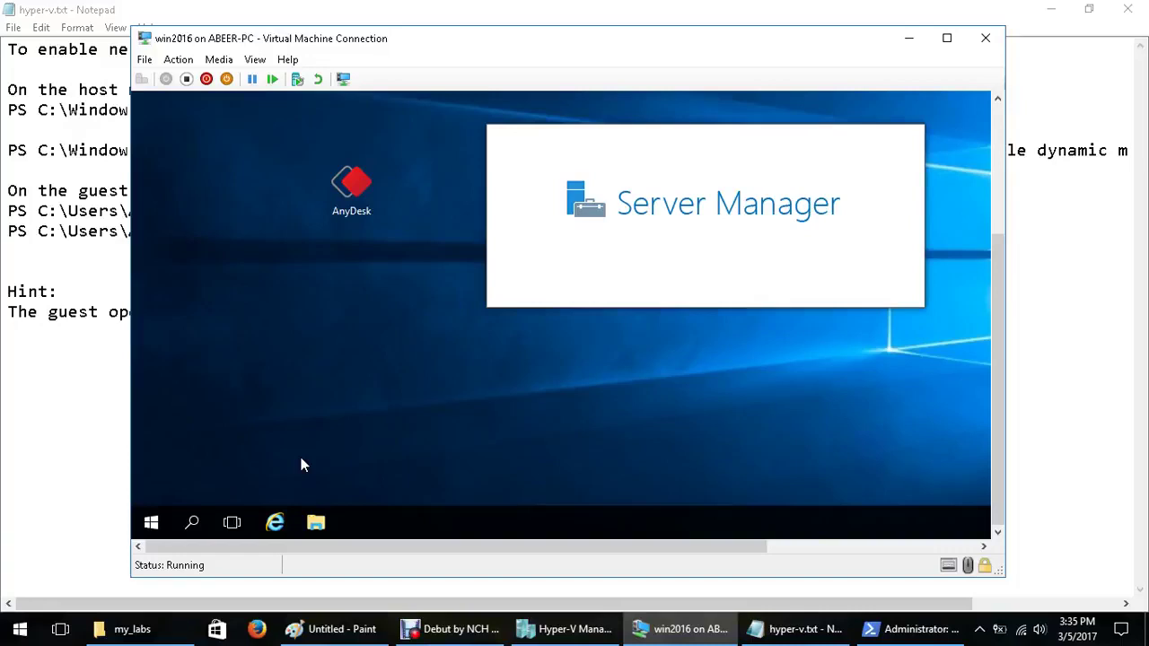
left_click(301, 459)
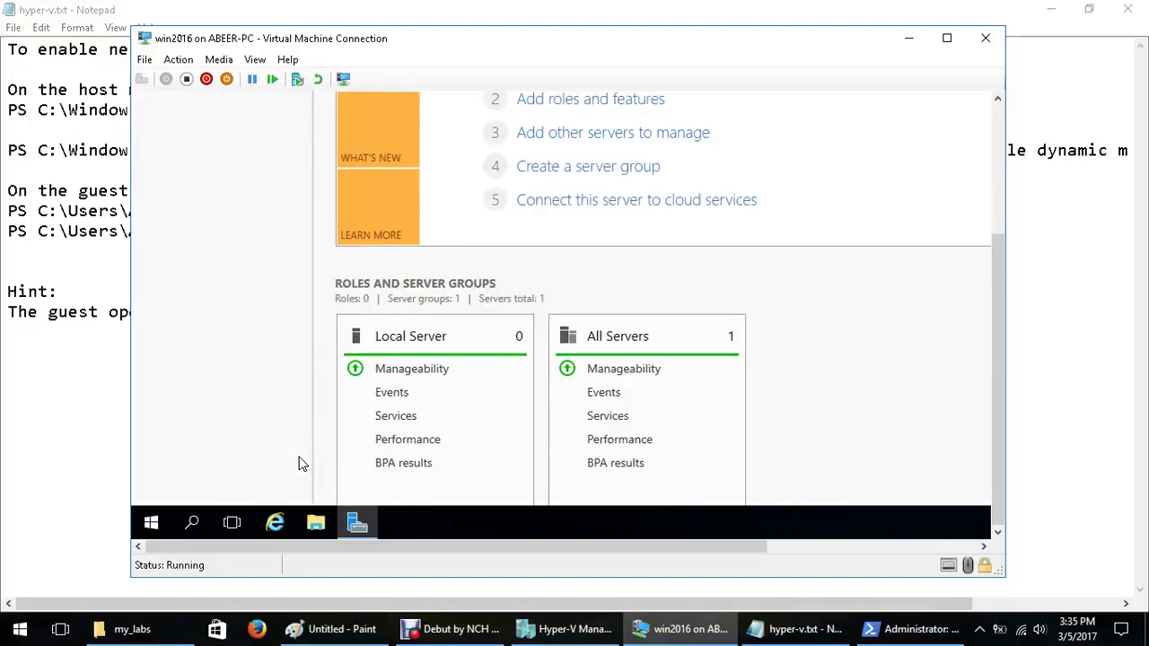
right_click(151, 522)
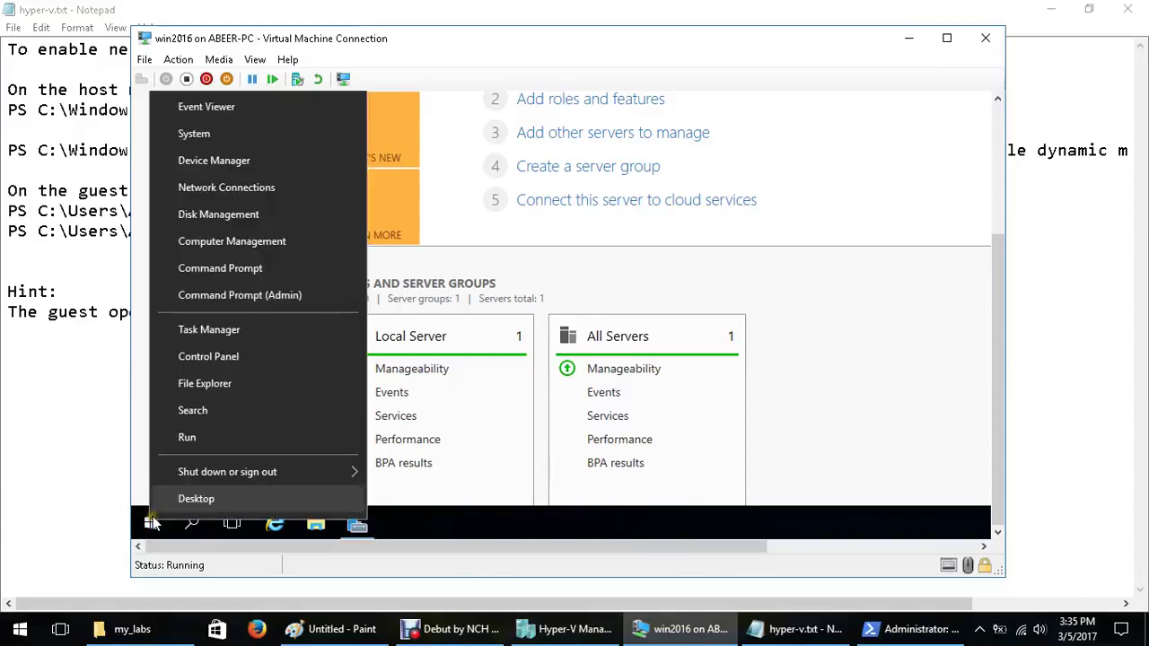
left_click(403, 526)
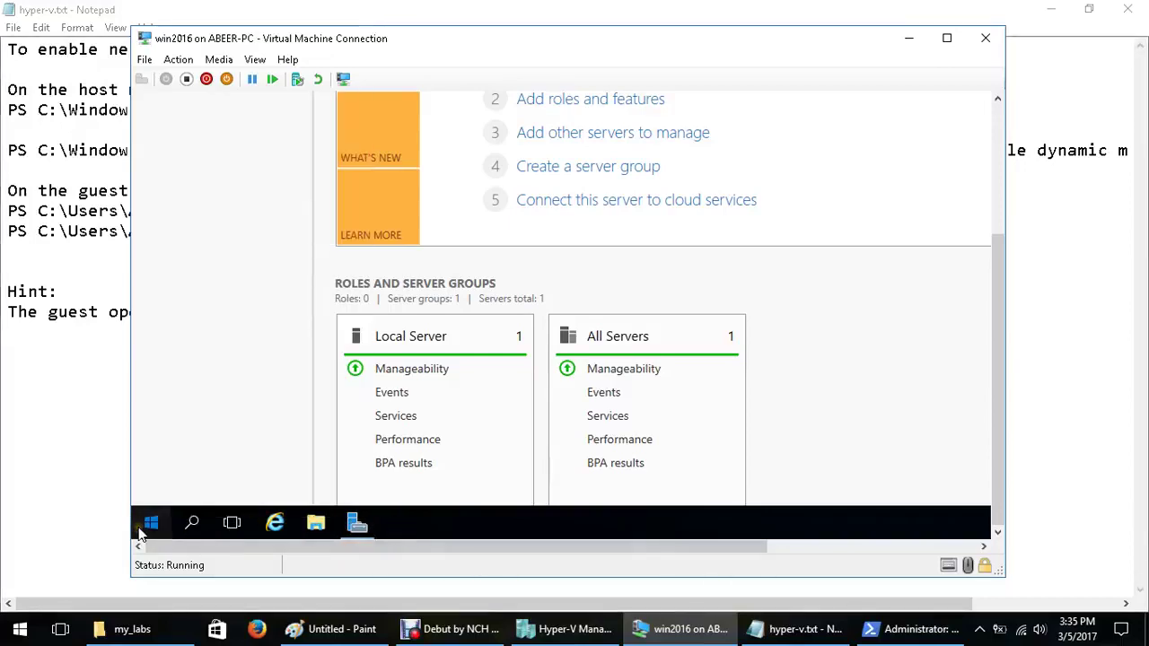
key("super")
scroll(999, 453, "up", 2)
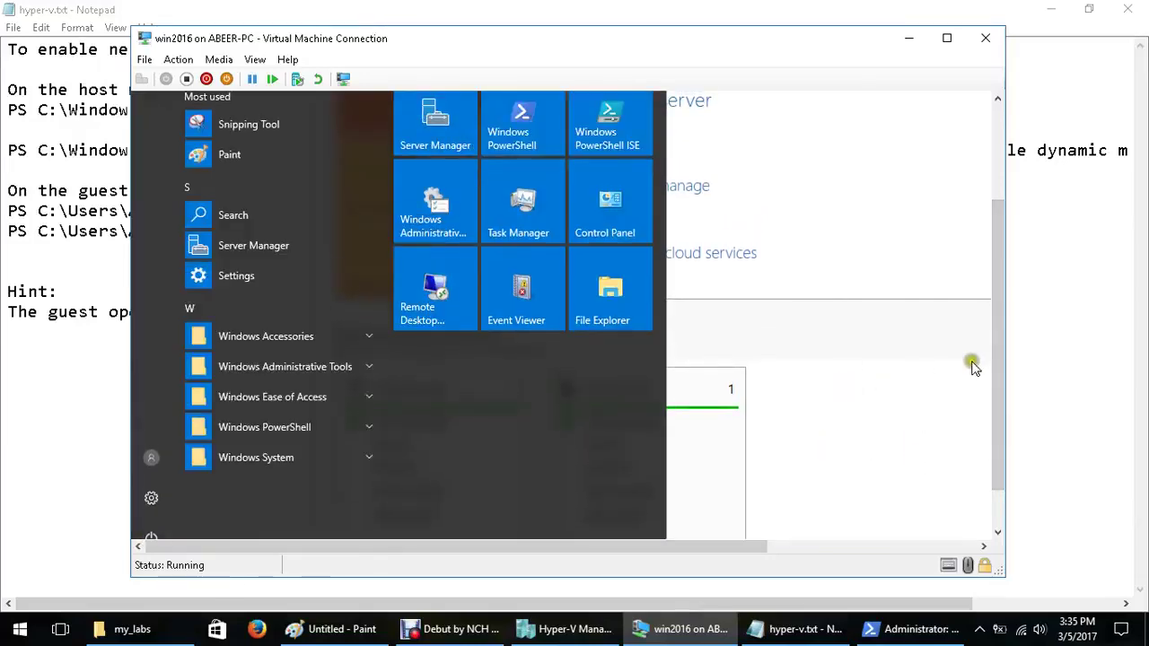
left_click_drag(997, 362, 998, 321)
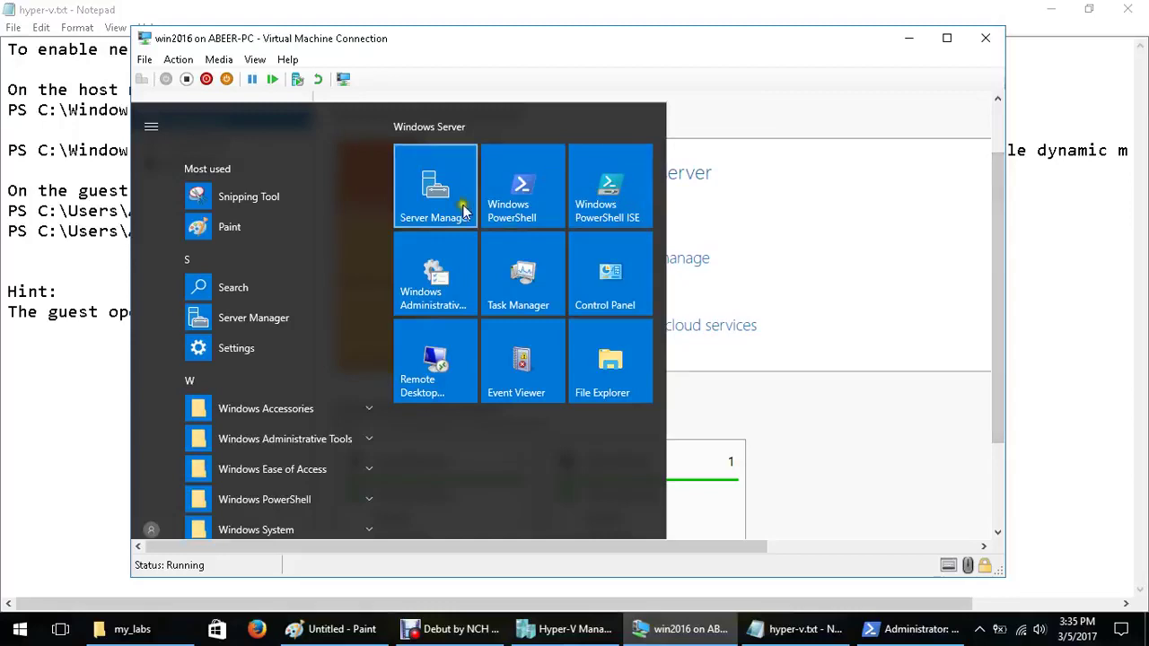
Launch Windows PowerShell in the guest and minimize the host windows around the VM
left_click(516, 215)
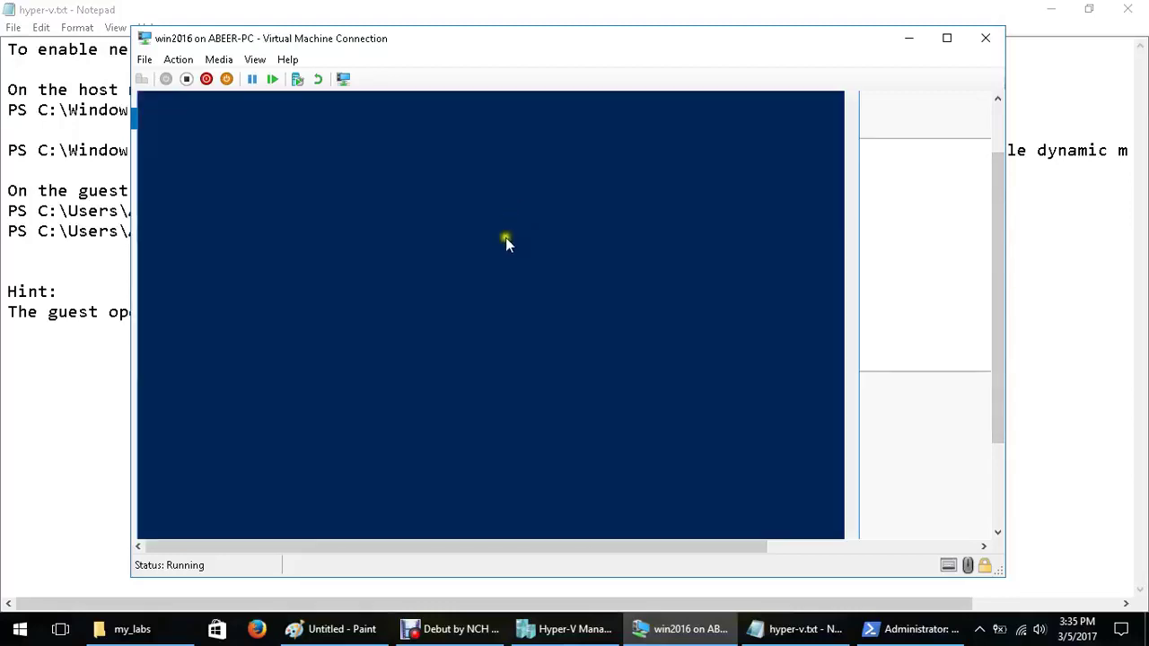
left_click_drag(1000, 349, 1000, 313)
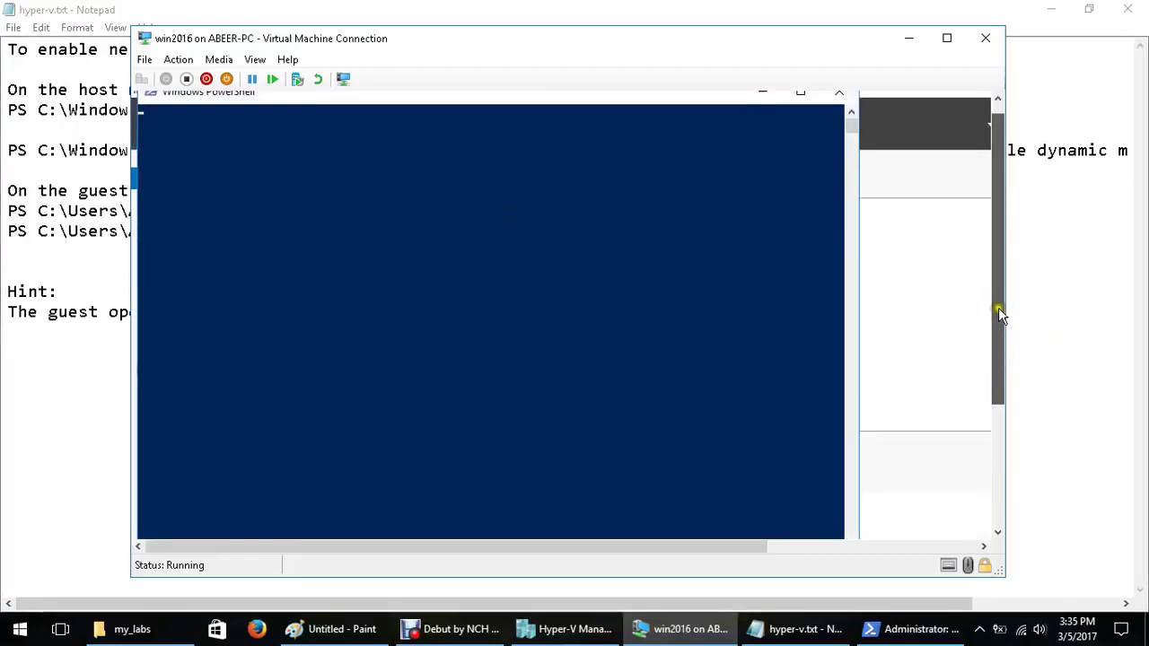
left_click_drag(446, 99, 511, 138)
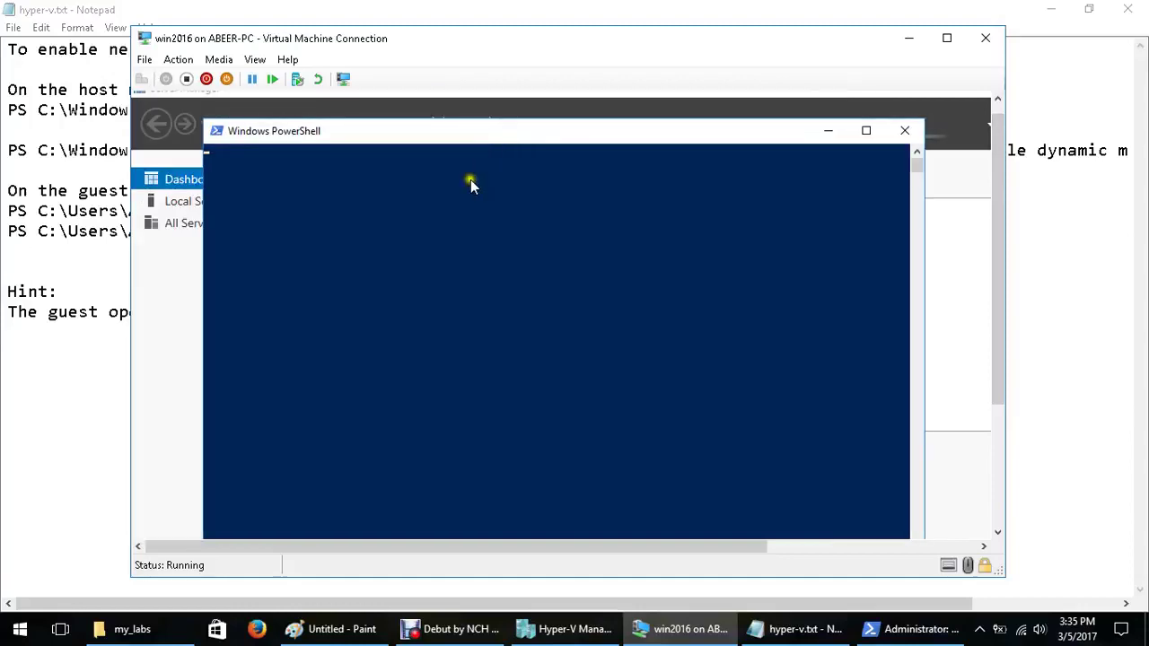
left_click(1050, 9)
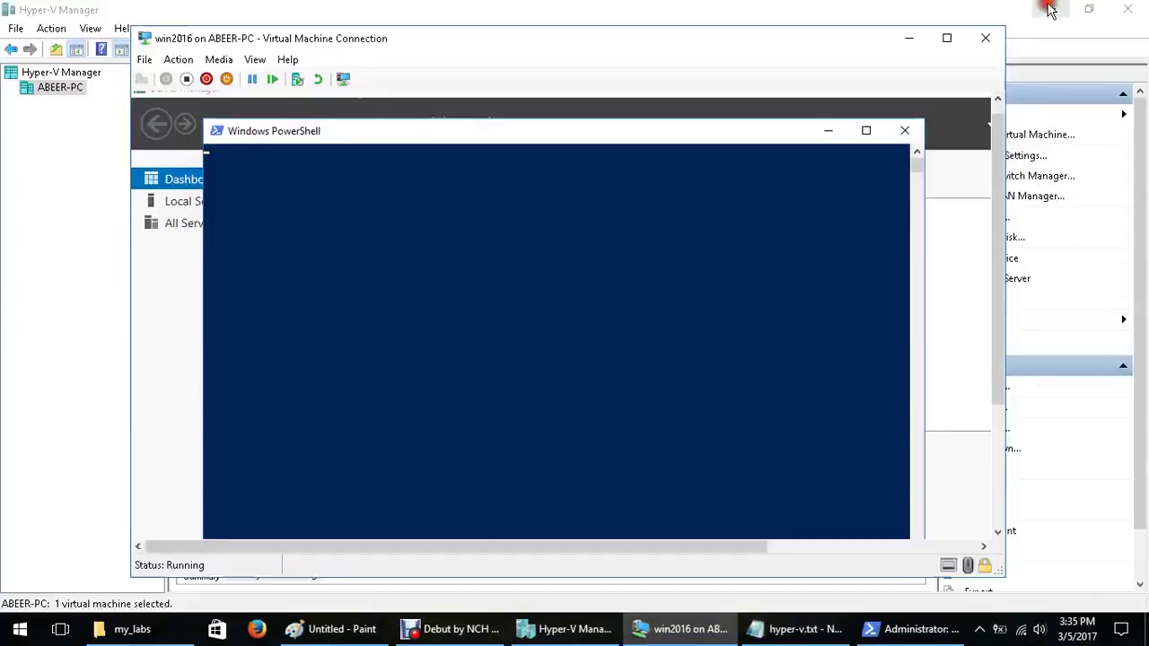
left_click(1051, 9)
left_click(1050, 9)
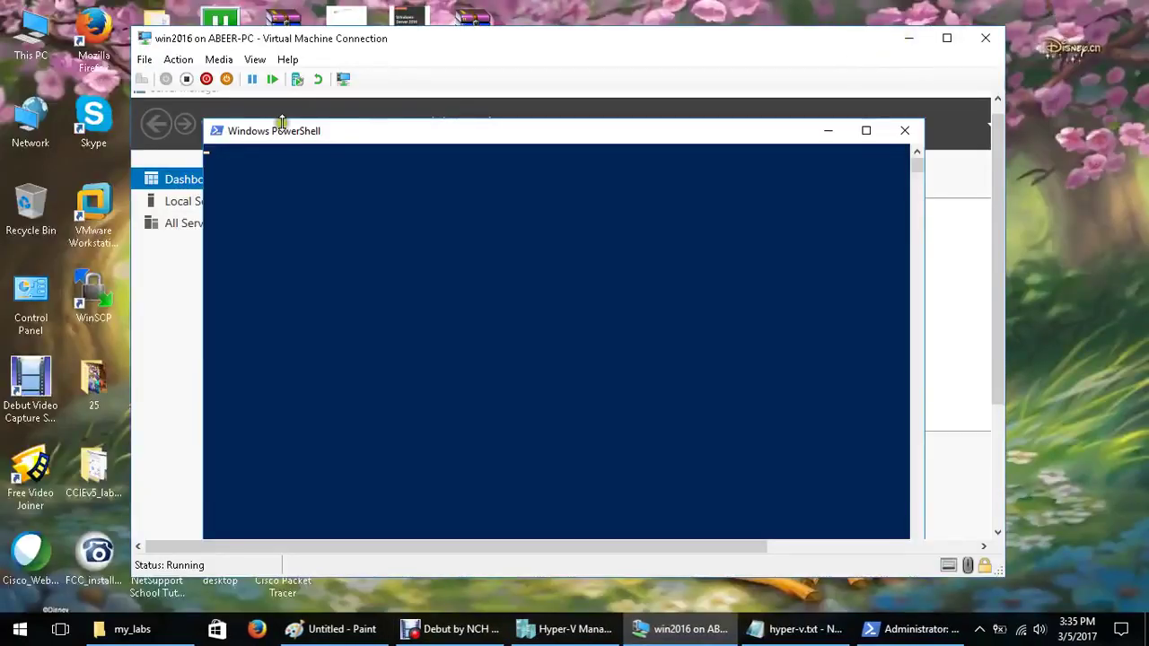
mouse_move(831, 43)
left_mouse_down()
mouse_move(616, 103)
mouse_move(612, 136)
mouse_move(821, 29)
left_mouse_up()
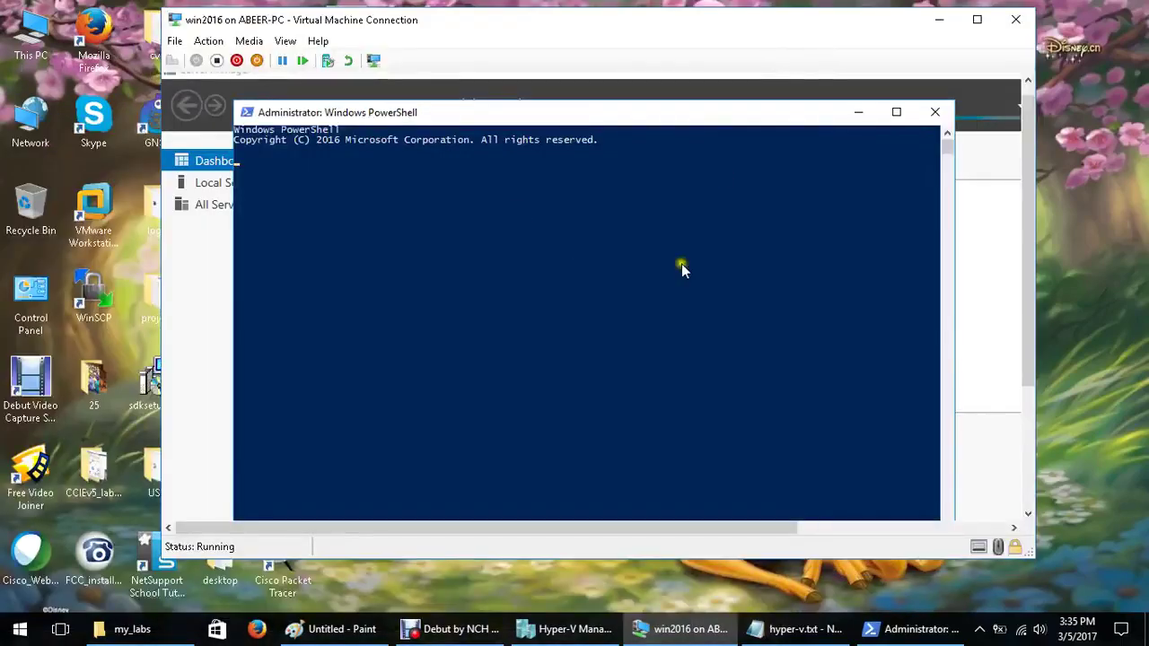
left_click(659, 249)
Paste the Set-VMMemory command into the guest PowerShell console
left_click(819, 625)
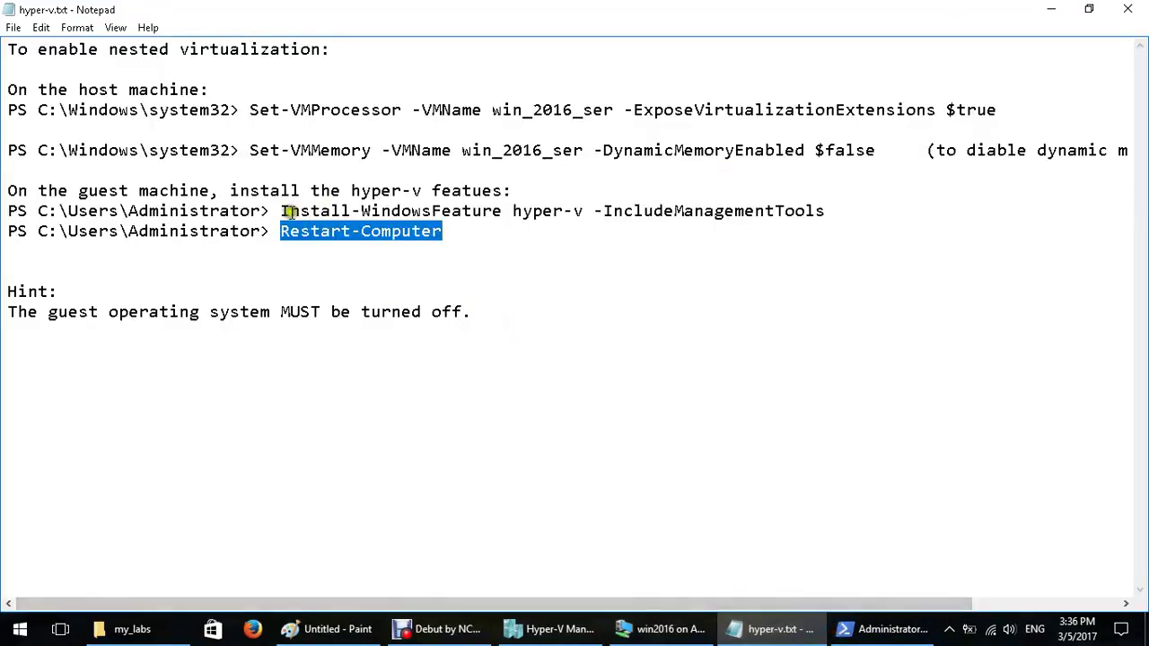
left_click_drag(288, 211, 432, 212)
left_click(1051, 9)
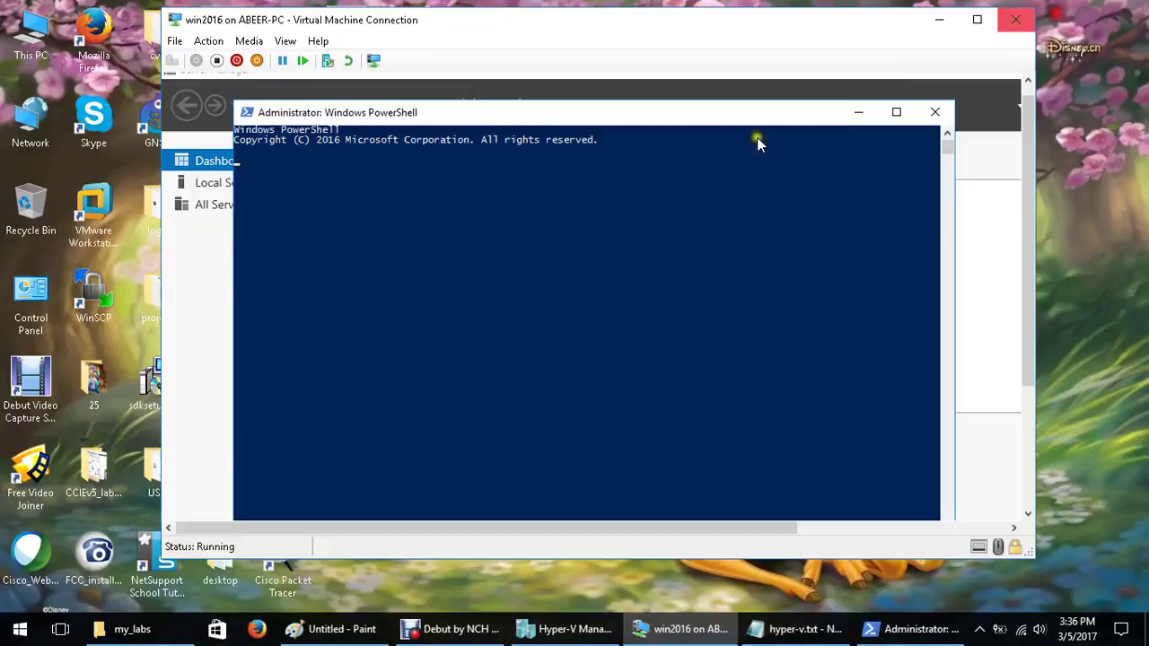
left_click(603, 355)
right_click(653, 371)
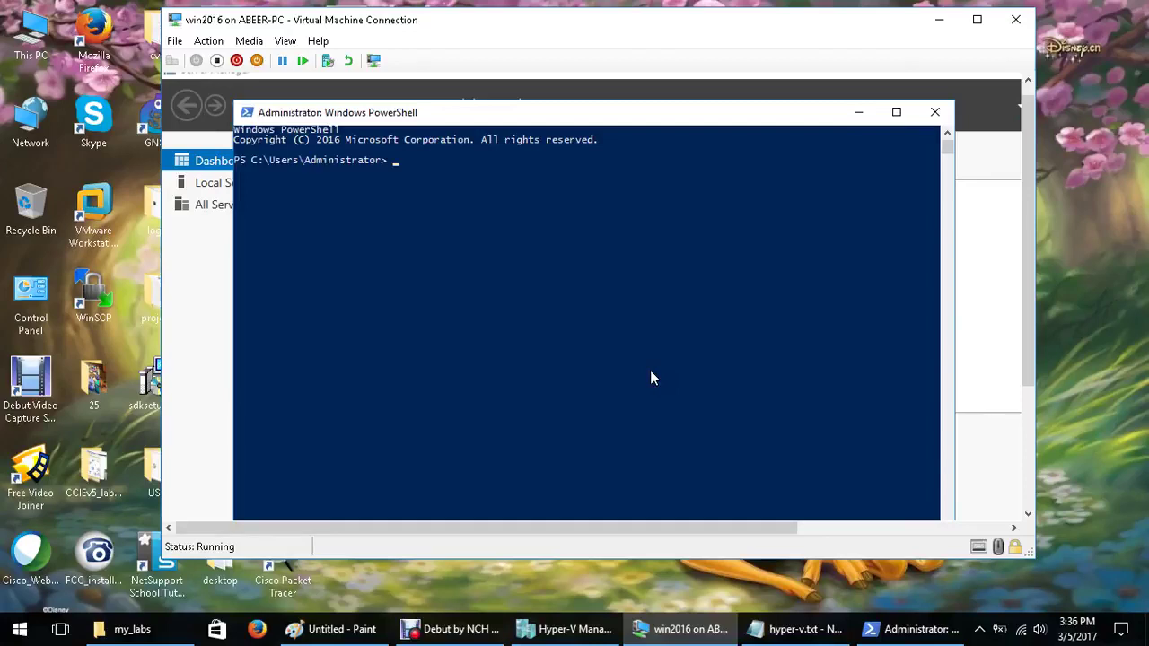
right_click(636, 449)
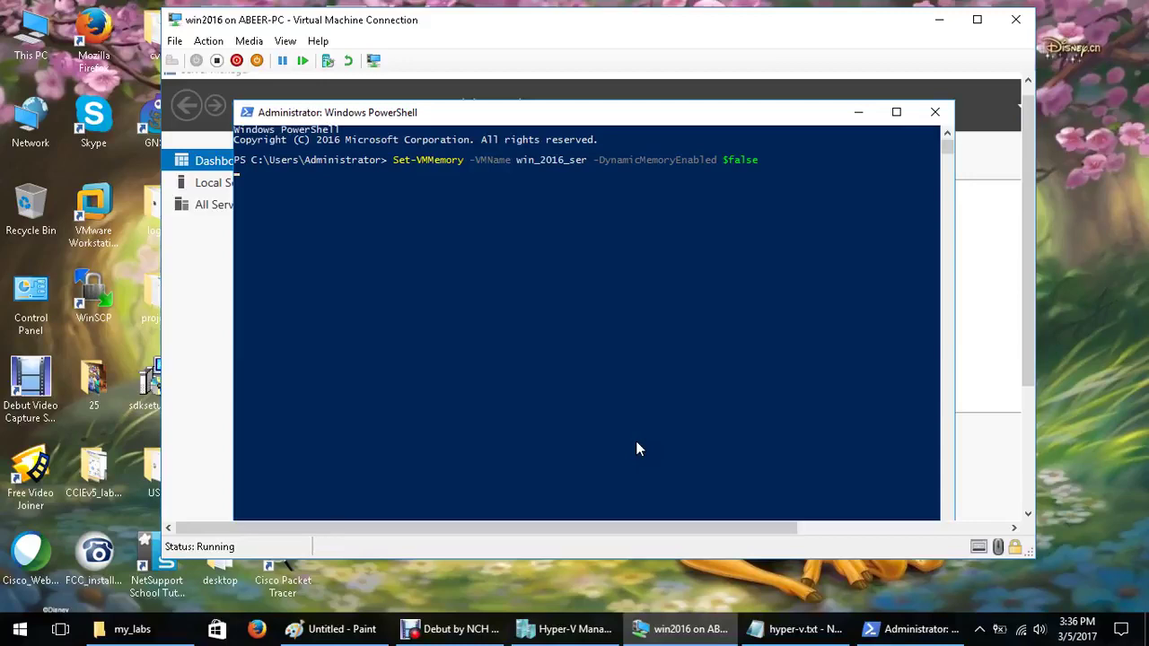
Close the guest PowerShell console to return to the Server Manager dashboard
left_click(515, 195)
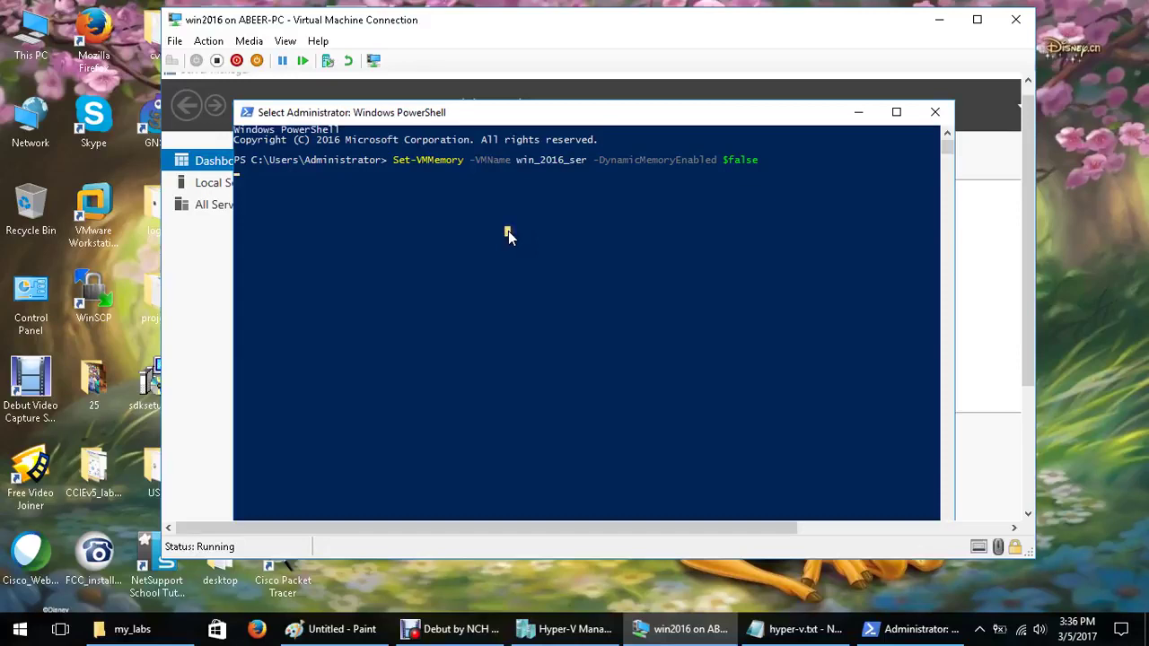
left_click(377, 201)
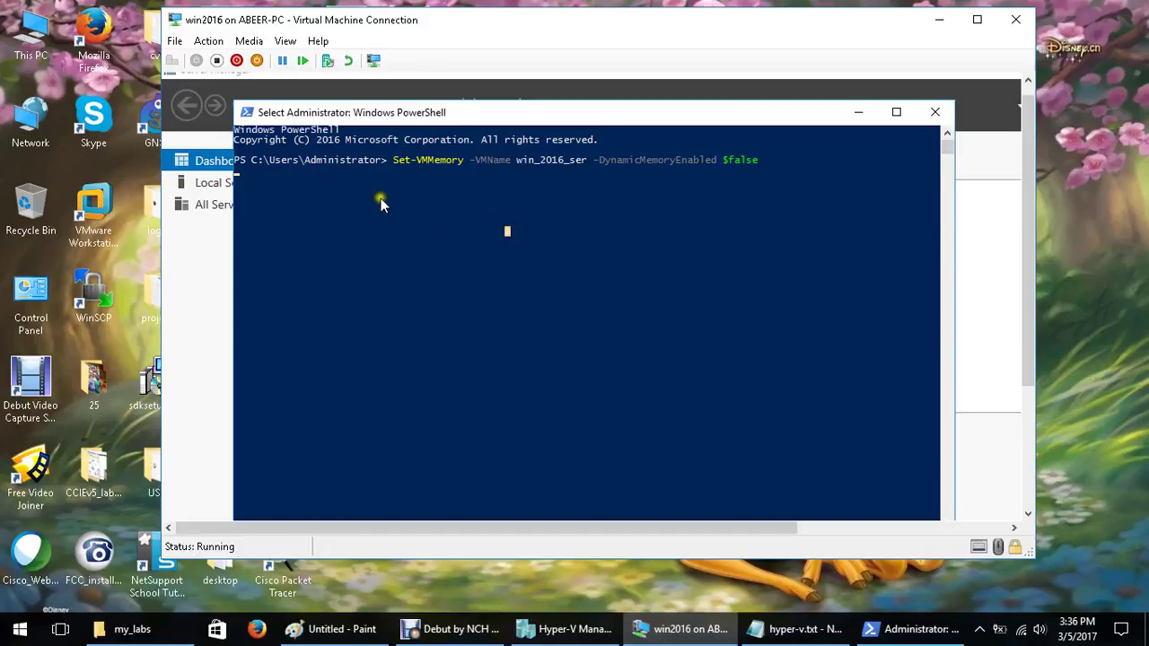
left_click(931, 115)
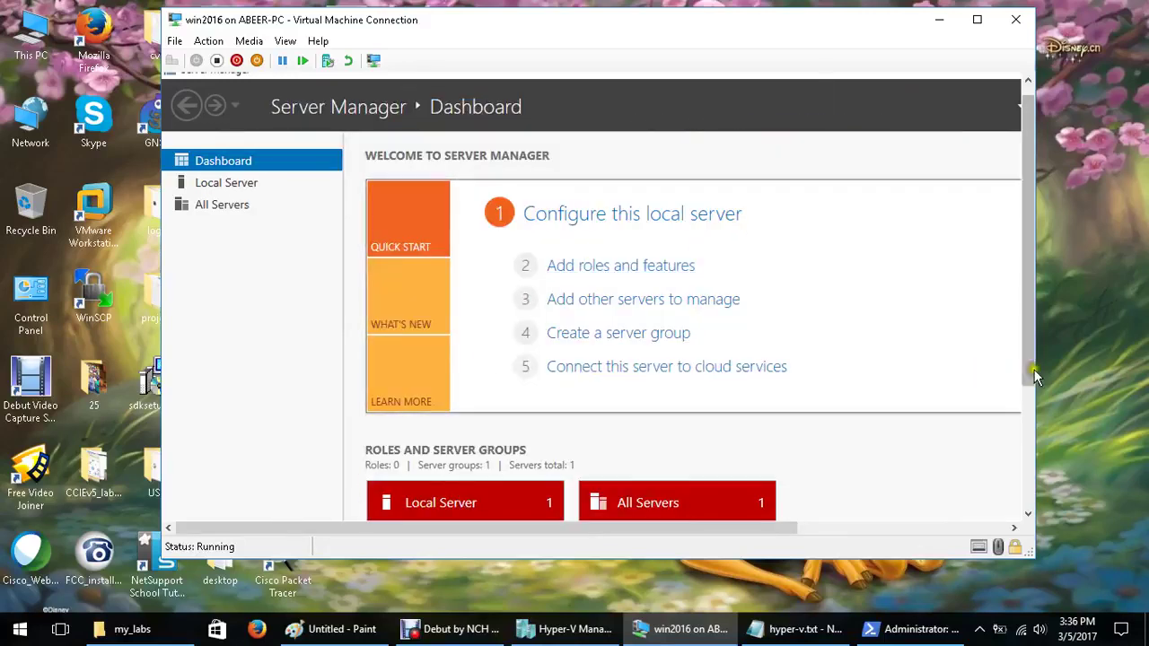
Launch Windows PowerShell from the guest's Start menu
left_click_drag(1035, 375, 1034, 501)
right_click(187, 508)
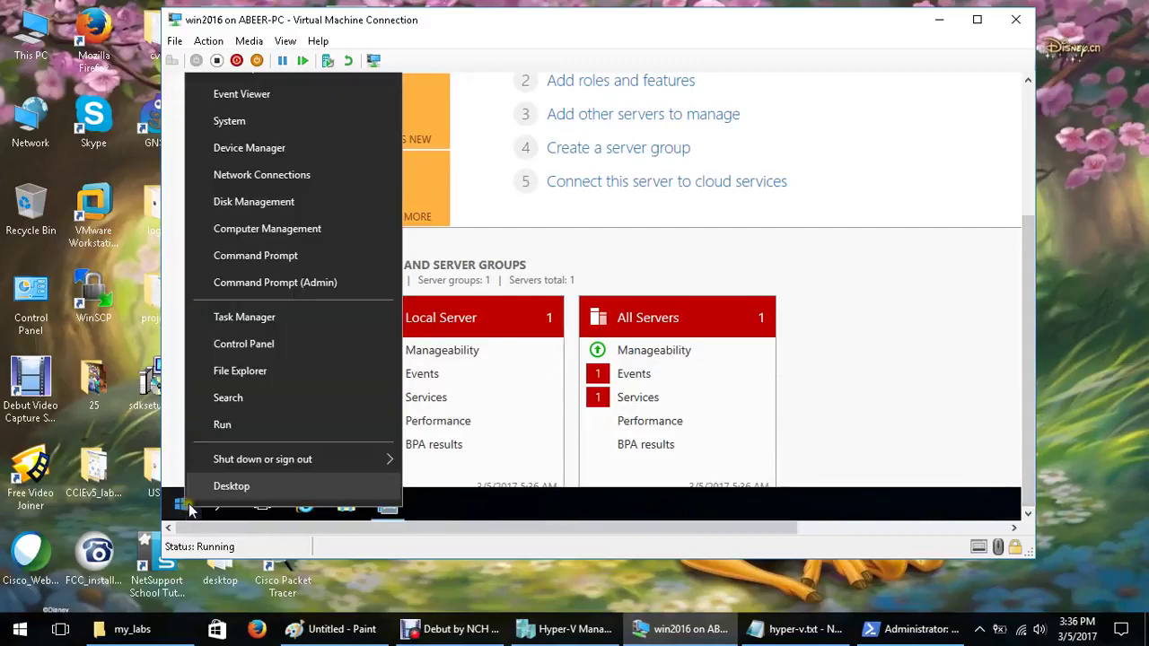
left_click(496, 504)
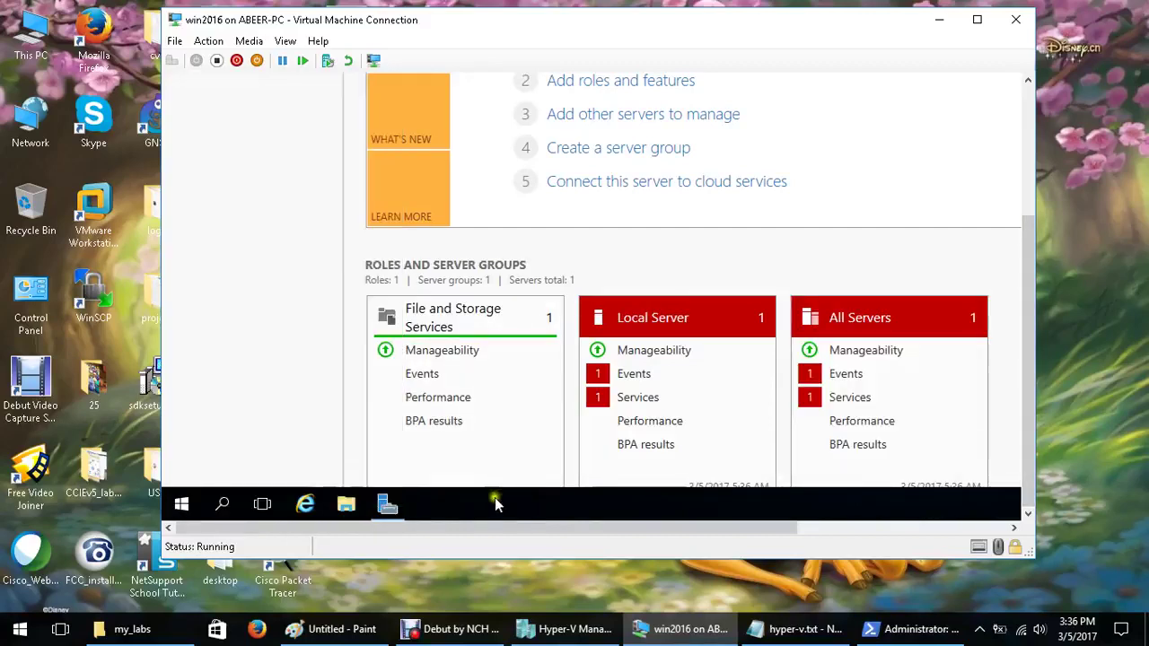
left_click(181, 504)
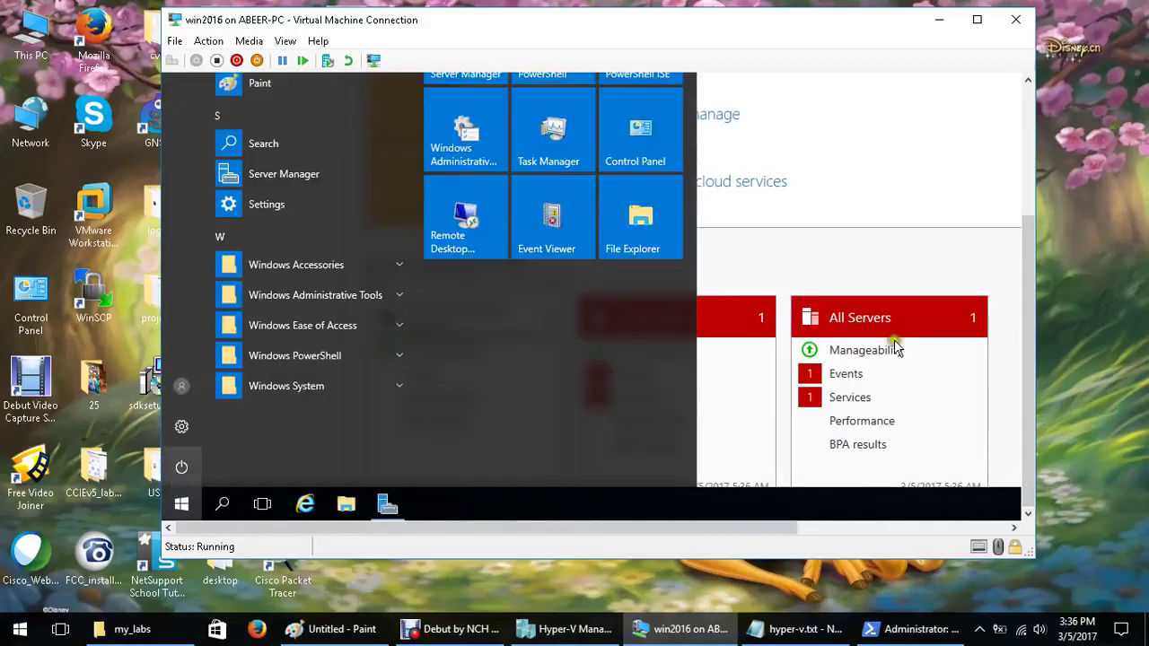
left_click_drag(1033, 367, 1033, 250)
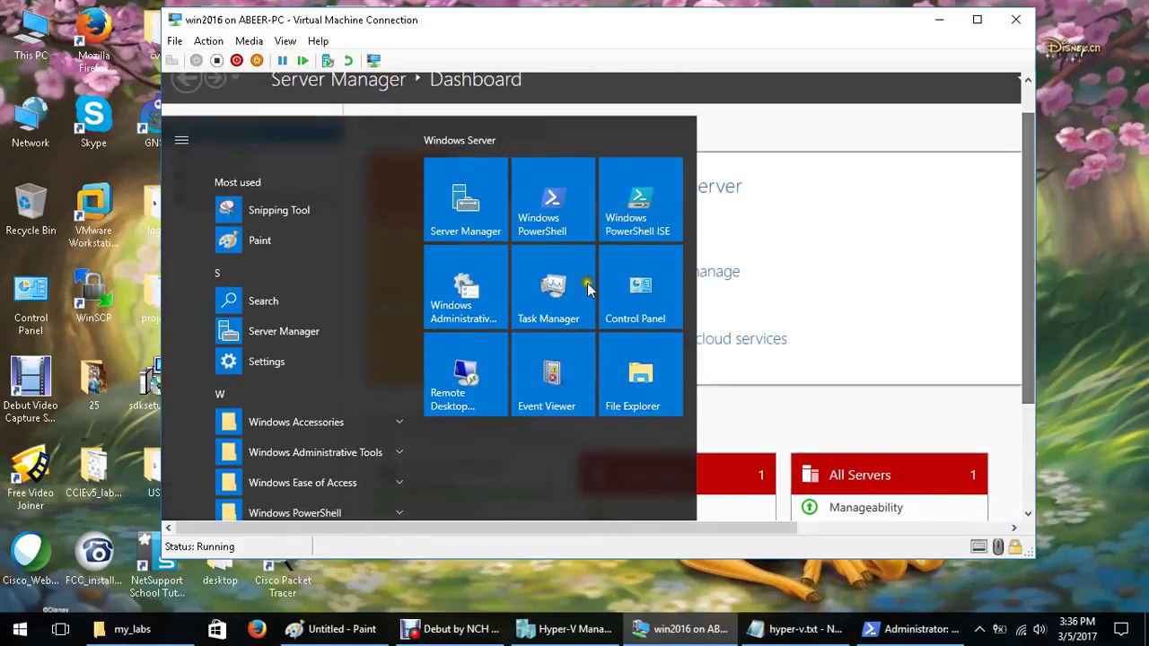
left_click(536, 230)
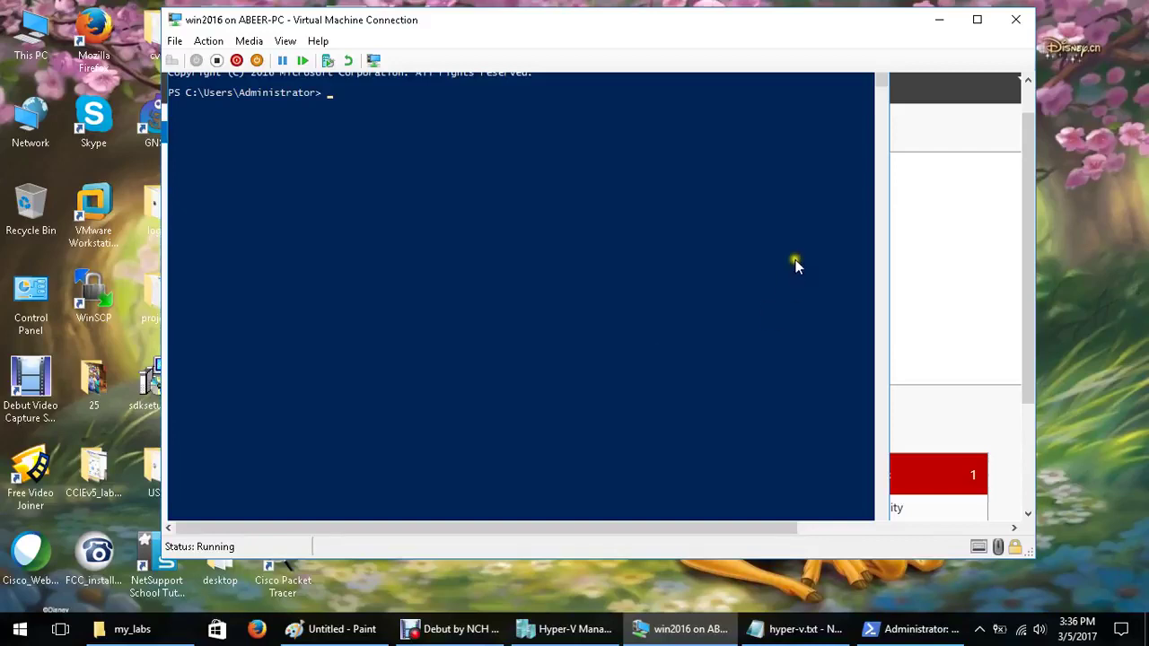
Enter Install-WindowsFeature hyper-v at the guest prompt using Tab completion
type("inst")
left_click_drag(1031, 296, 1032, 260)
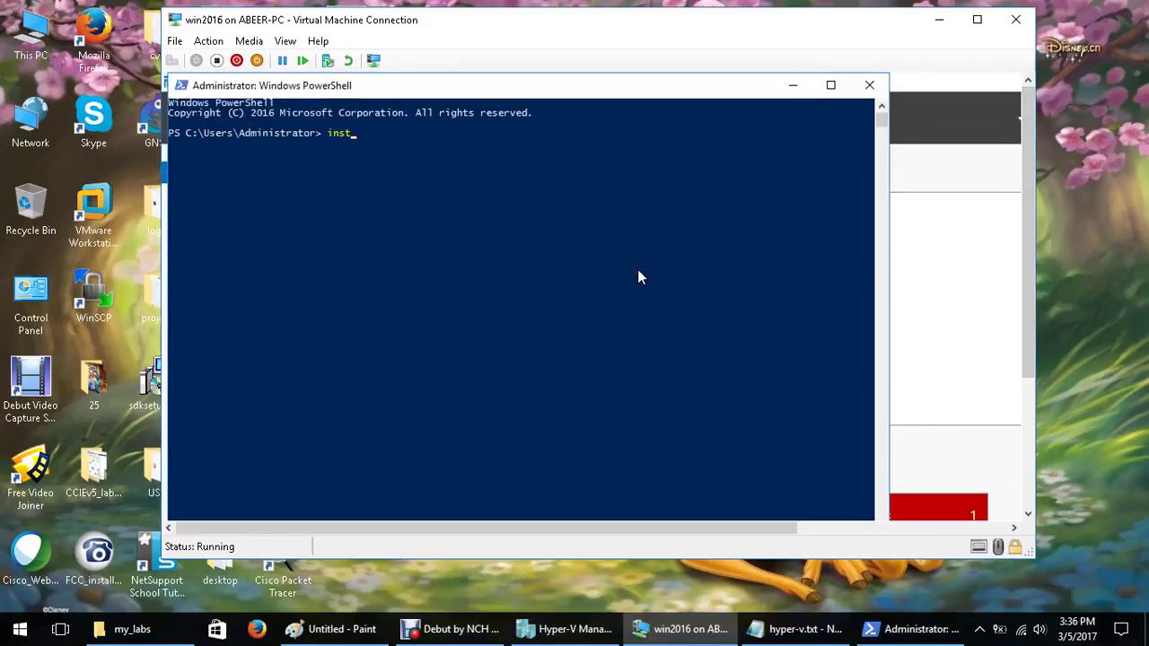
key("Tab")
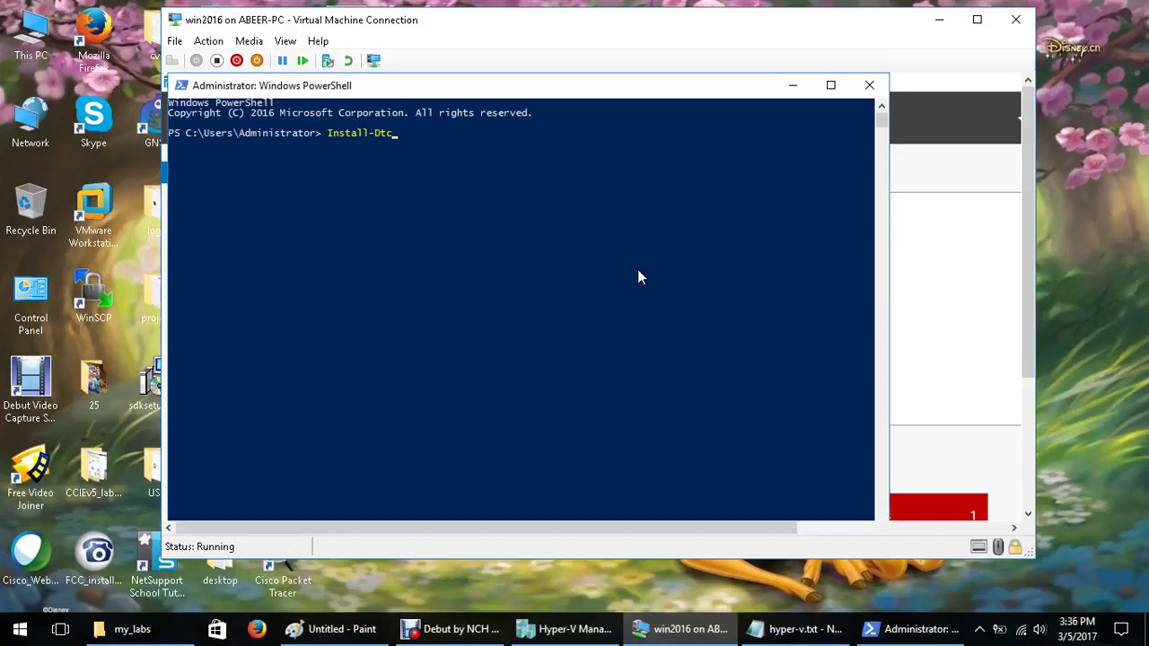
key("BackSpace")
key("BackSpace")
key("BackSpace")
type("W")
key("Tab")
type("hyper-v")
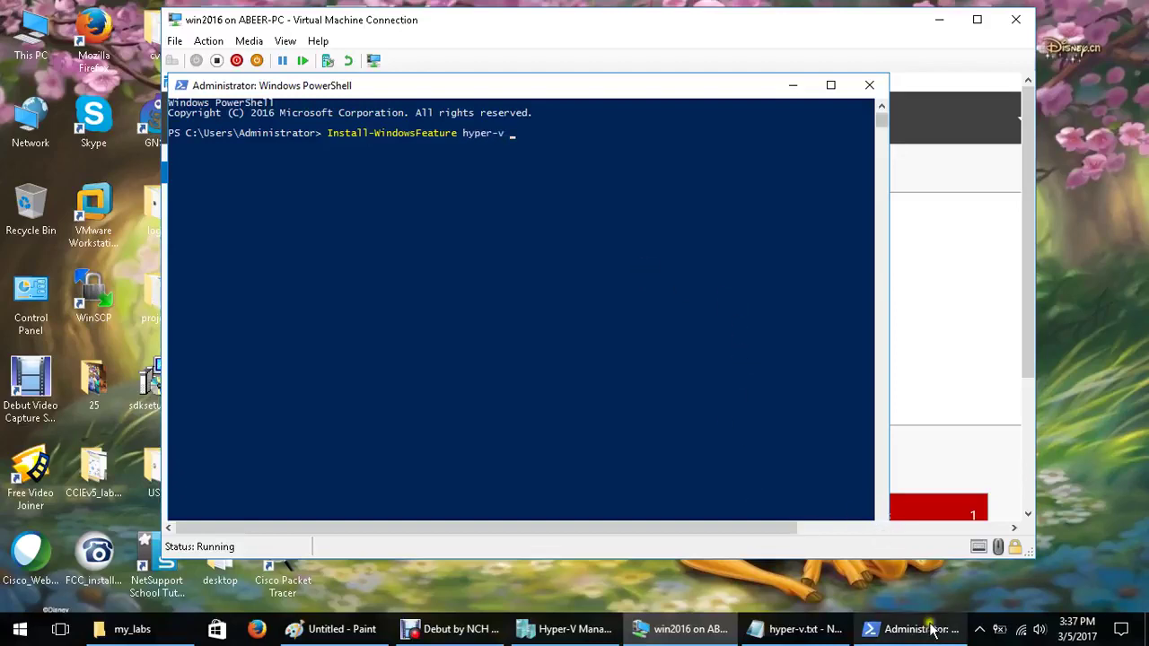
Copy -IncludeManagementTools from the notes and complete that parameter in the console
left_click(812, 629)
left_click_drag(435, 230, 527, 226)
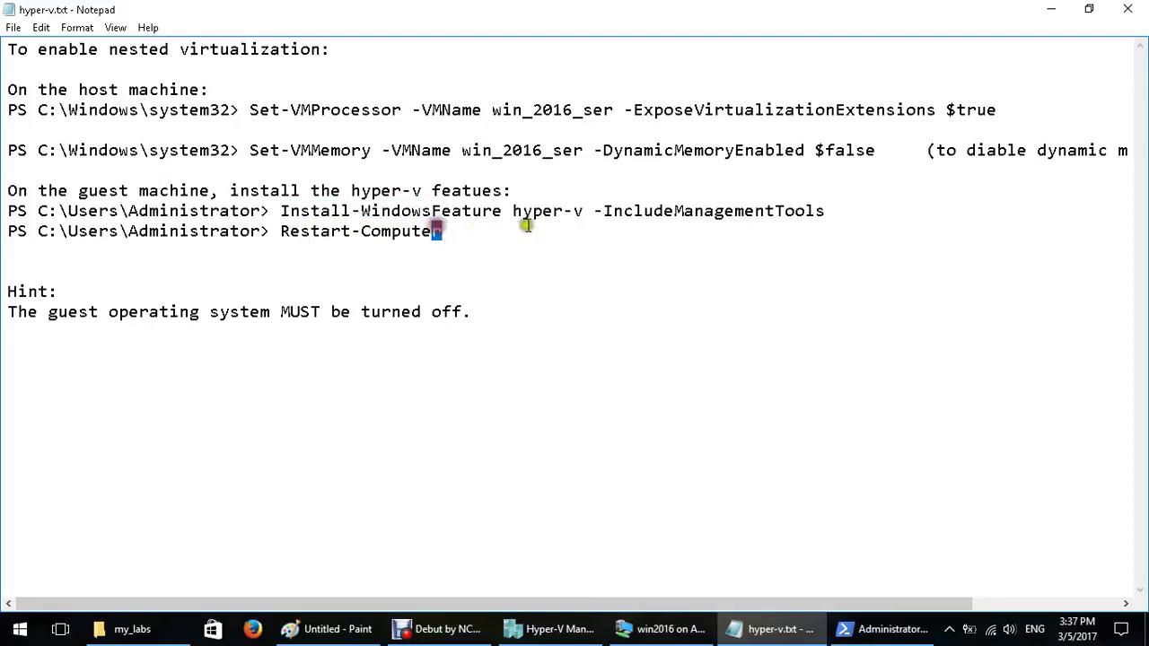
left_click_drag(593, 212, 815, 215)
right_click(815, 215)
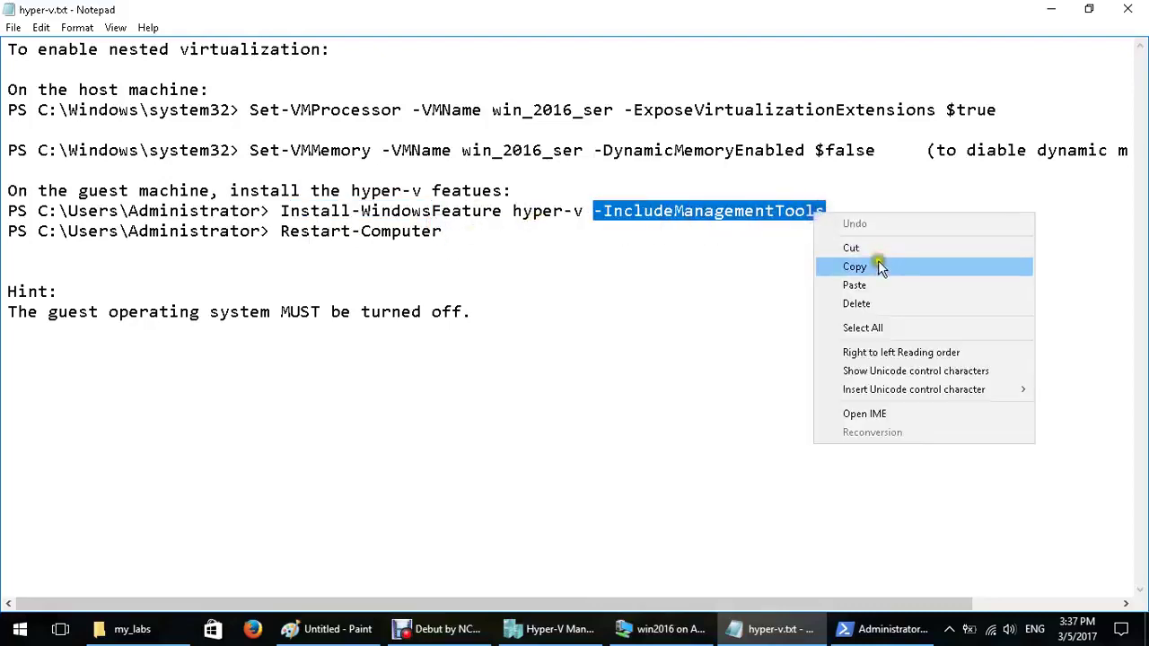
left_click(880, 267)
left_click(1050, 9)
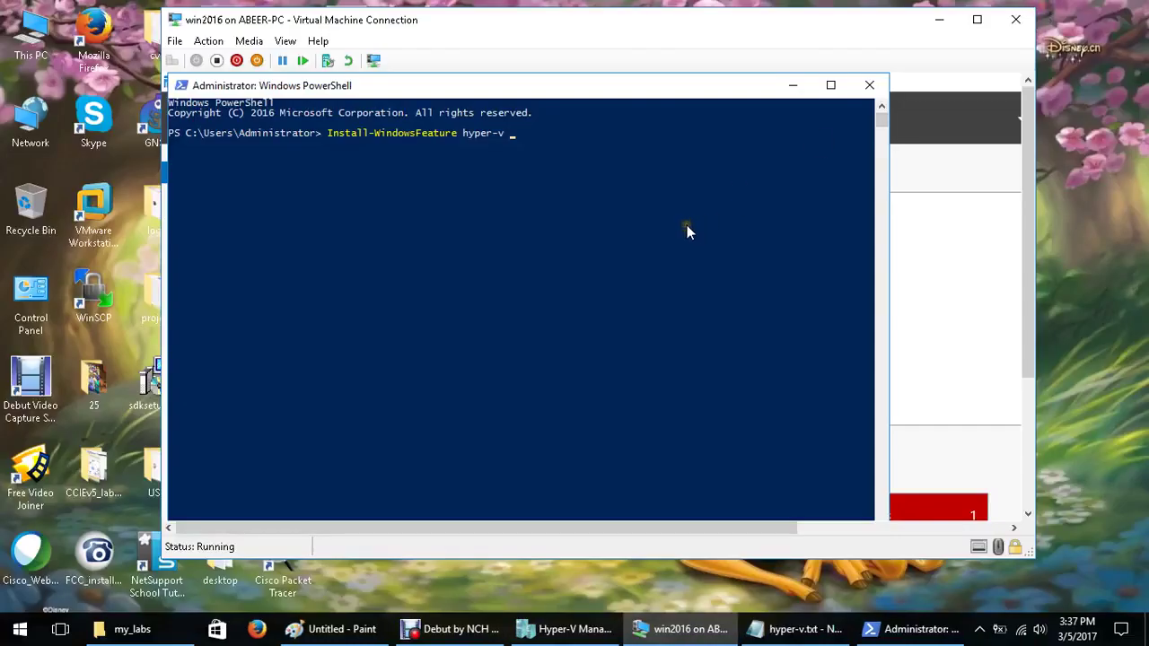
type("-I")
key("BackSpace")
type("inc")
key("Tab")
key("Tab")
Run Install-WindowsFeature hyper-v -IncludeManagementTools in the guest
left_click_drag(461, 133, 505, 135)
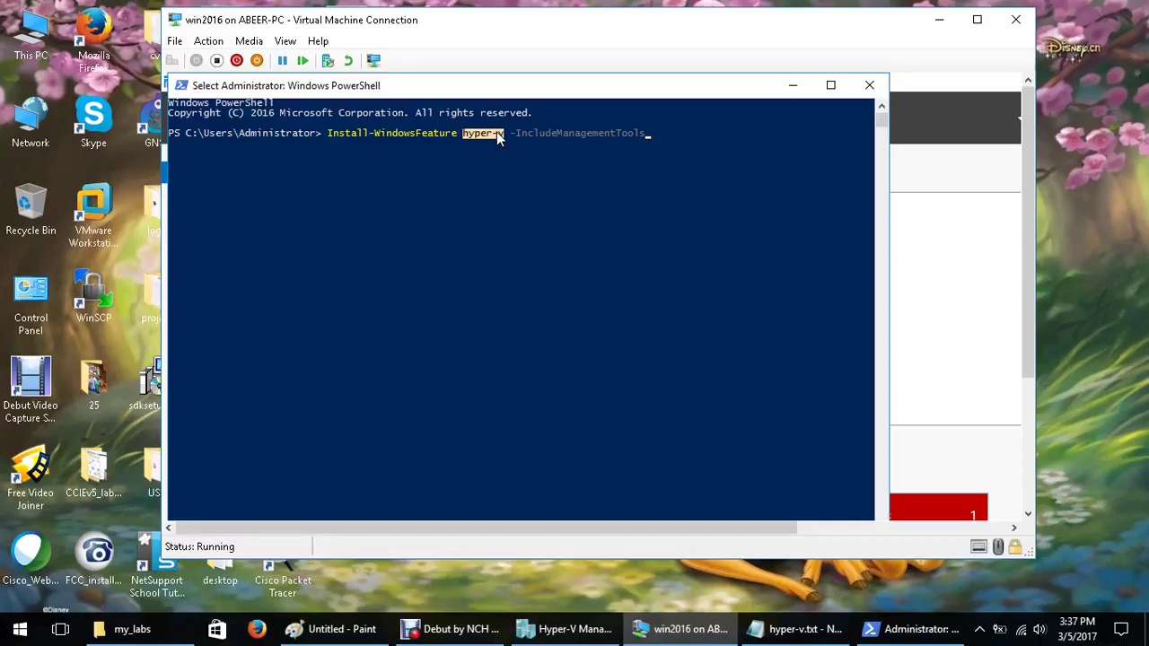
left_click_drag(334, 134, 399, 134)
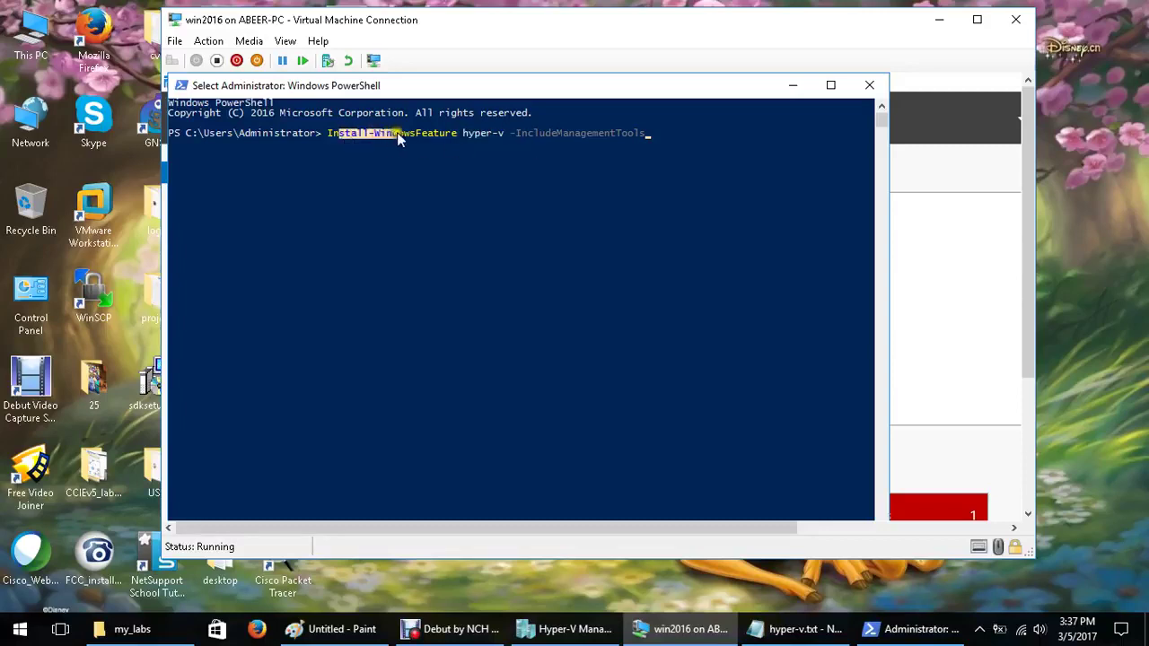
left_click_drag(510, 134, 641, 134)
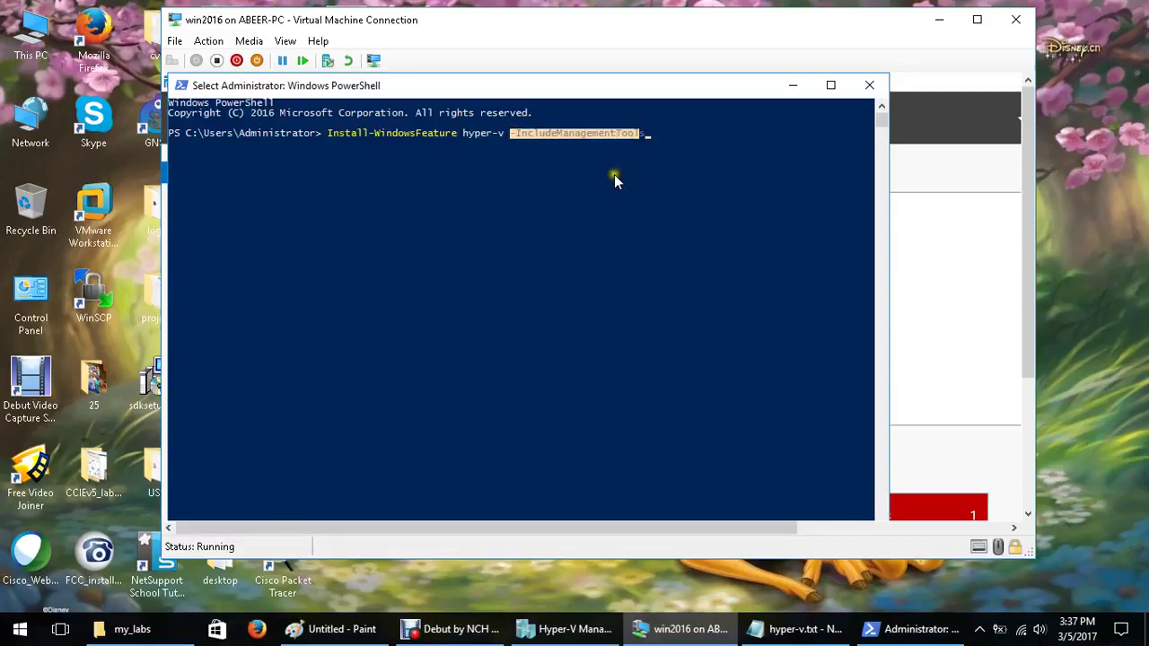
left_click(509, 138)
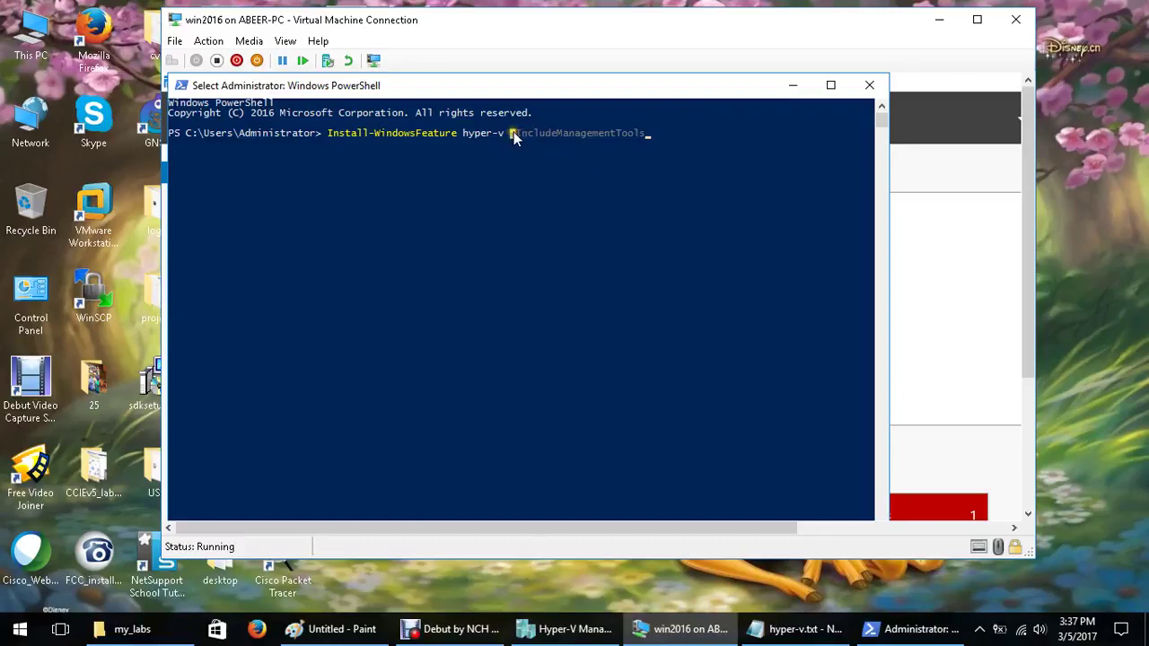
left_click(603, 226)
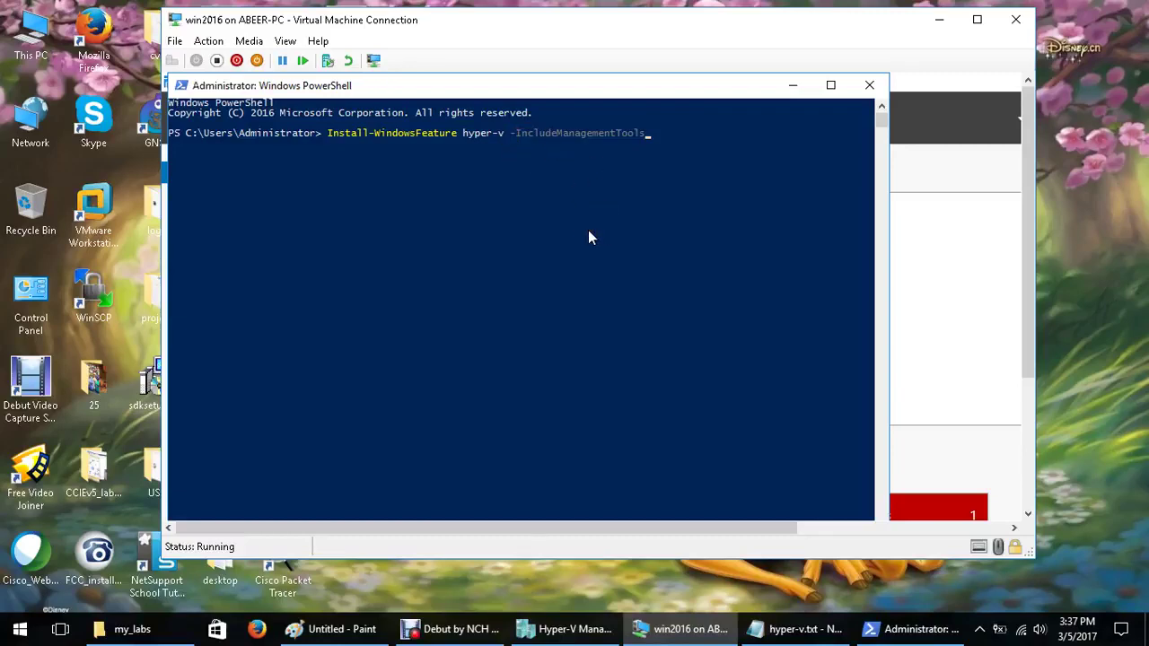
key("Return")
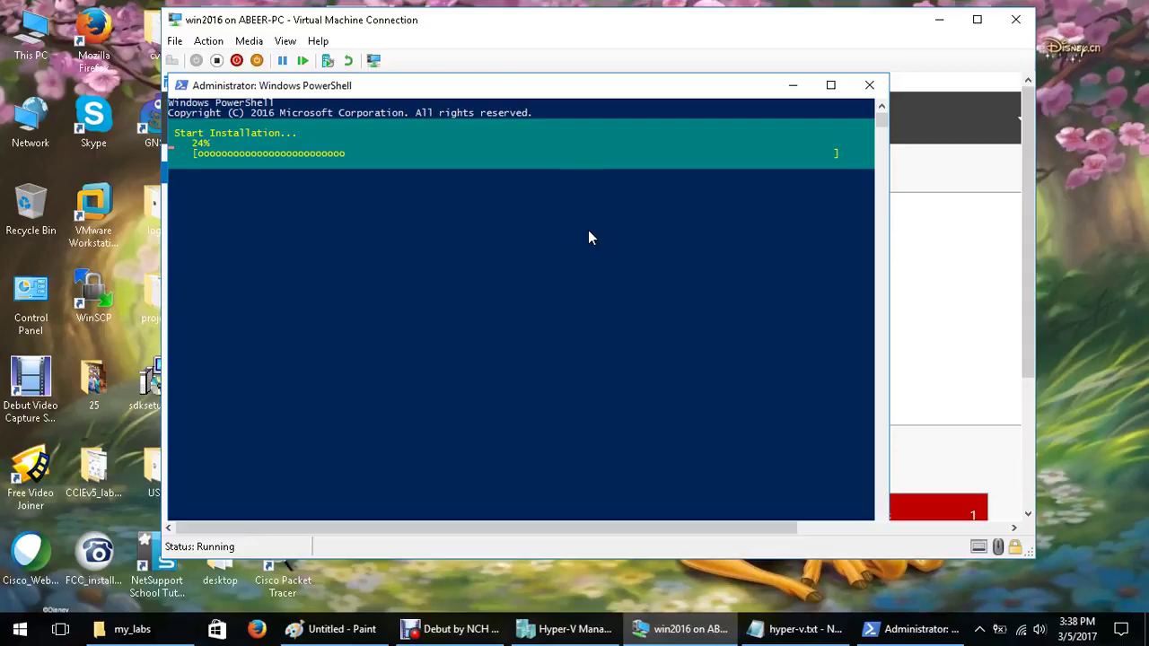
left_click(471, 633)
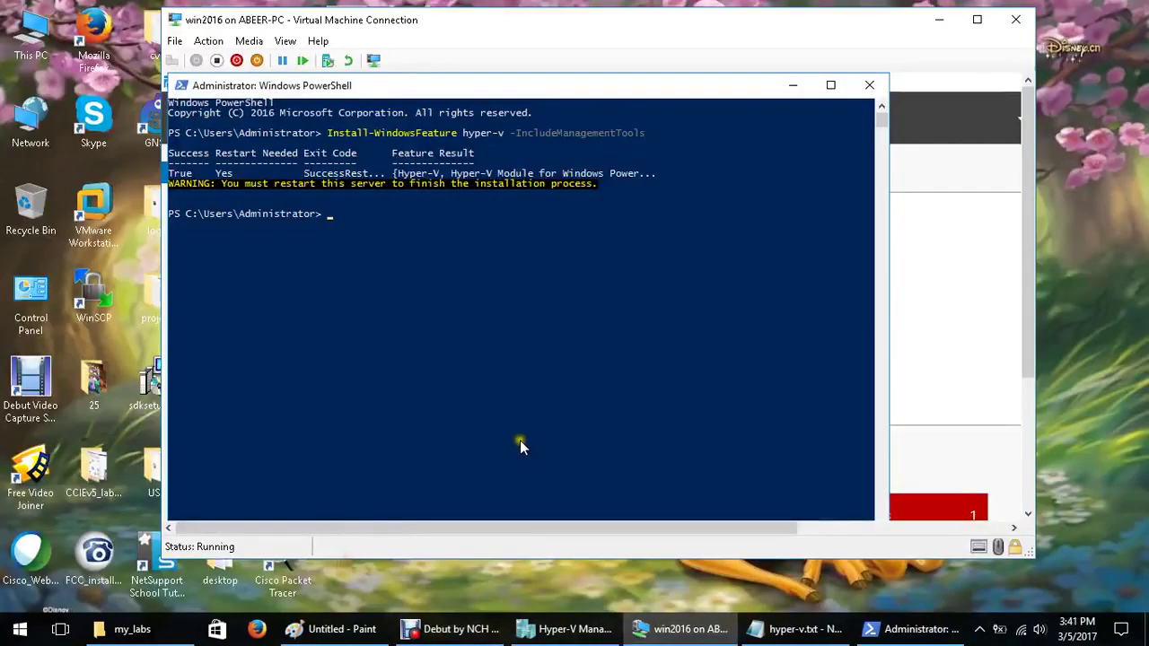
left_click(518, 438)
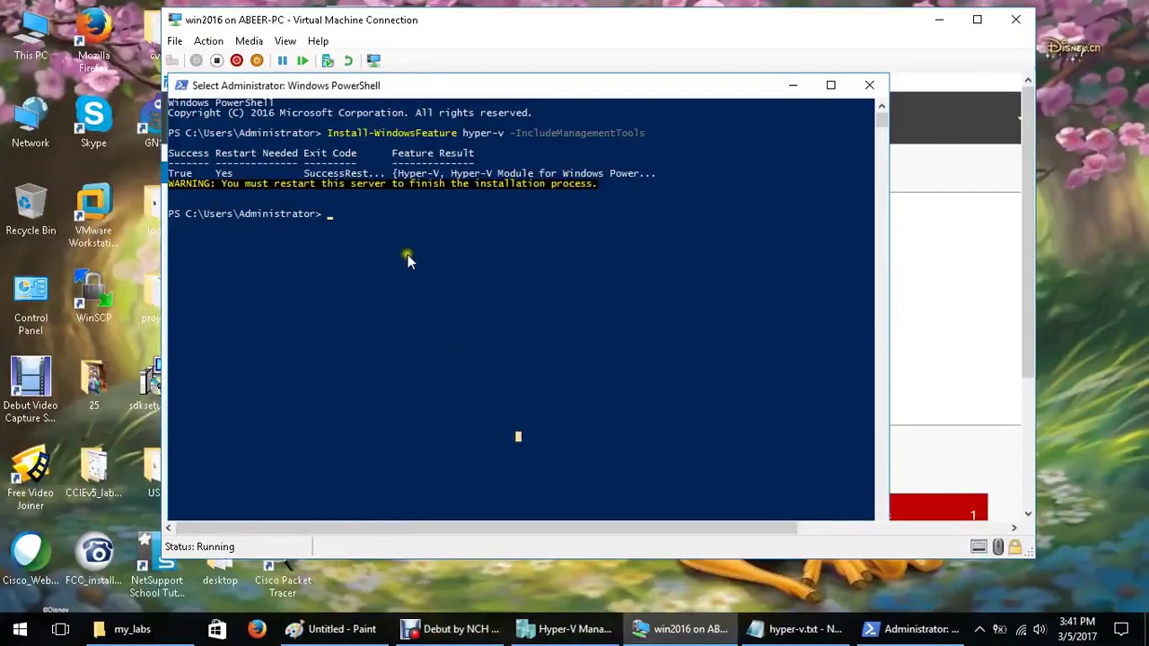
Run Restart-Computer in the guest console to reboot after the Hyper-V install
left_click_drag(223, 185, 240, 187)
left_click(441, 254)
type("rest")
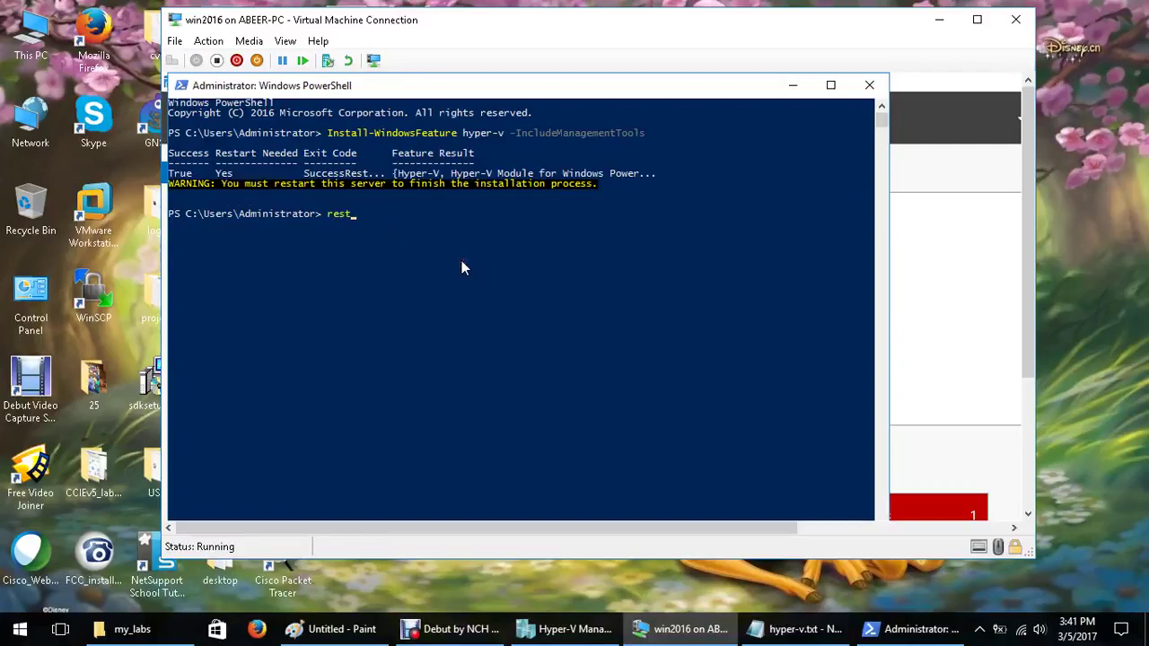
key("Tab")
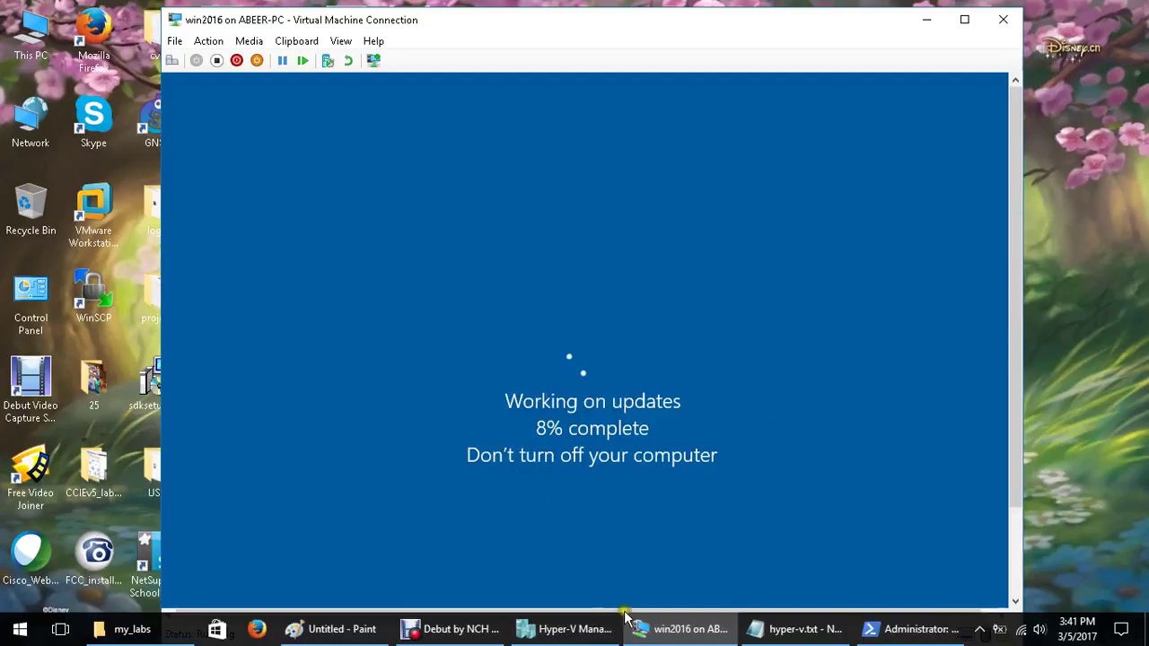
left_click(453, 629)
left_click(400, 566)
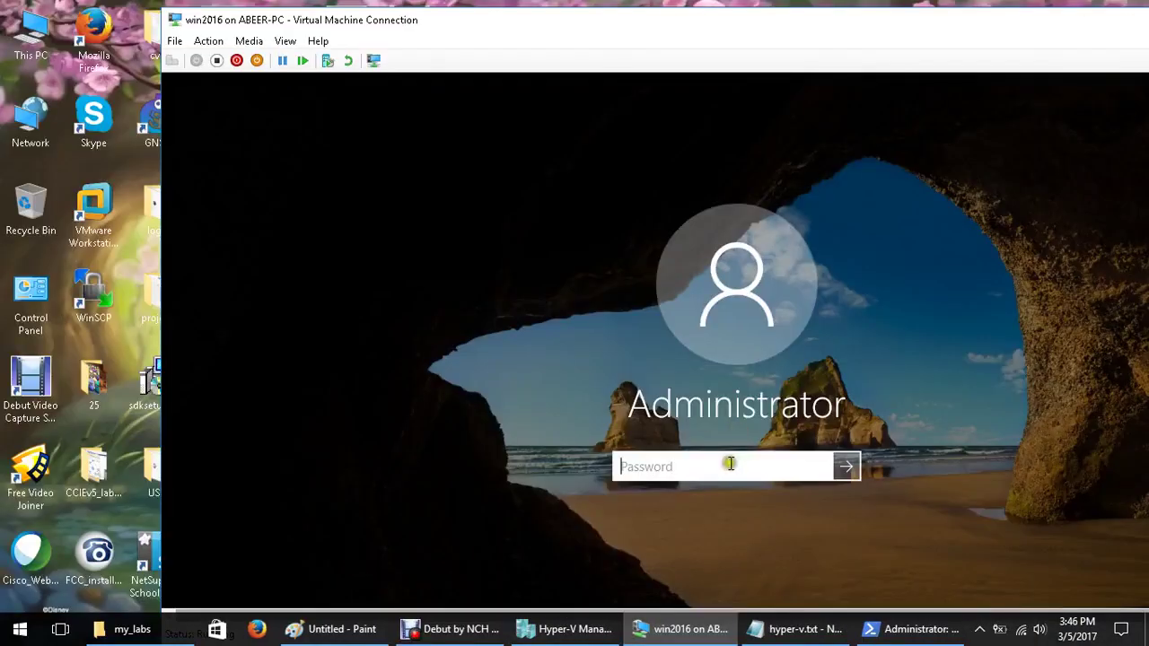
Sign in to the guest with the Administrator password and switch the connection to full screen
type("•••")
type("•••••")
key("Return")
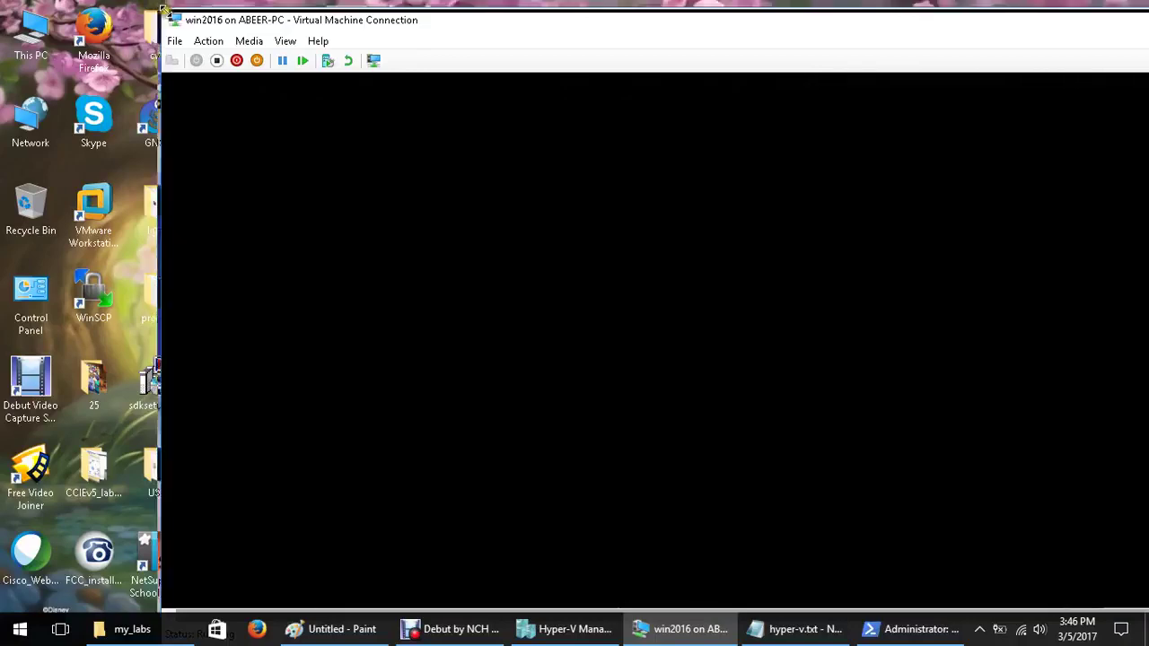
left_click_drag(164, 9, 359, 106)
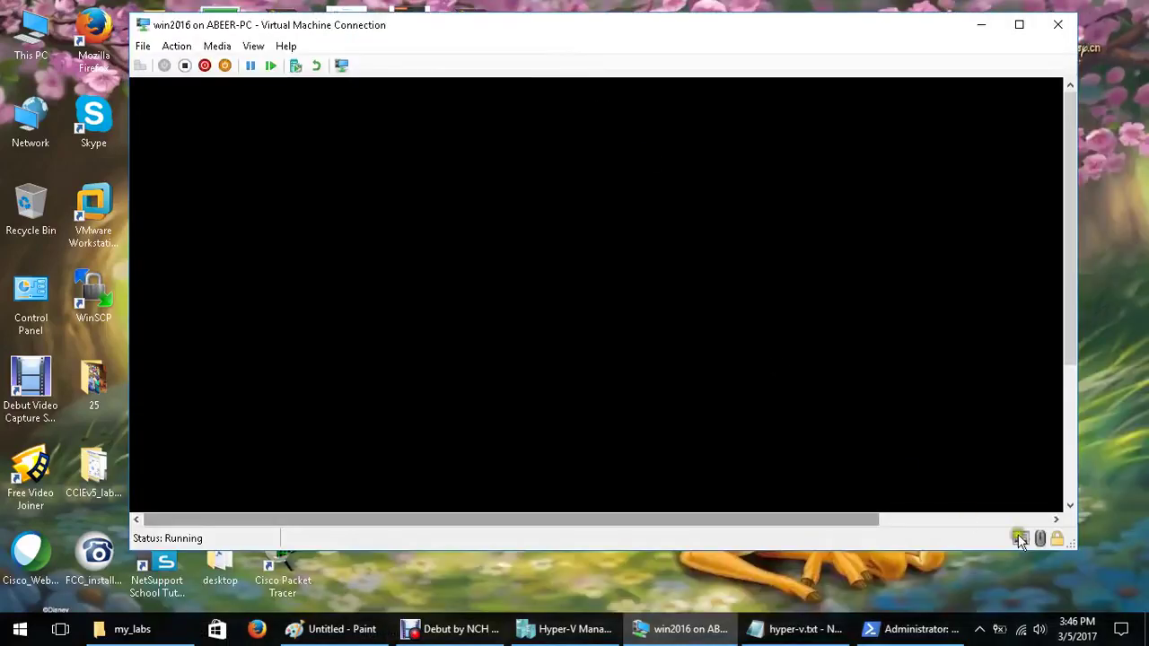
left_click_drag(1073, 543, 1134, 601)
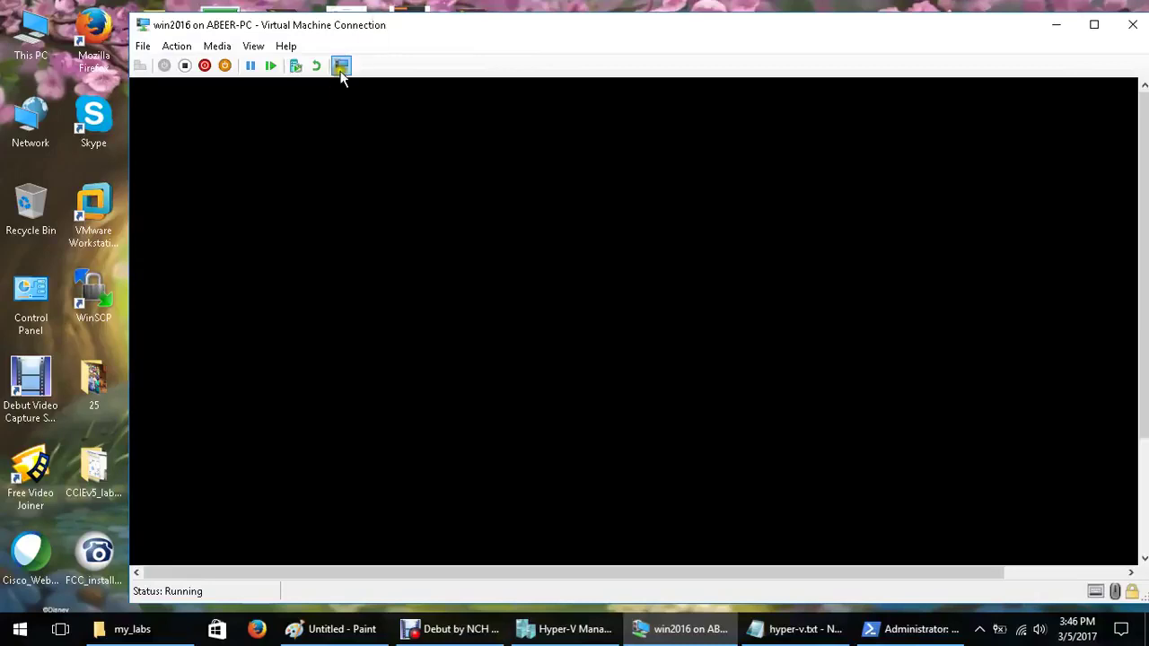
left_click(253, 46)
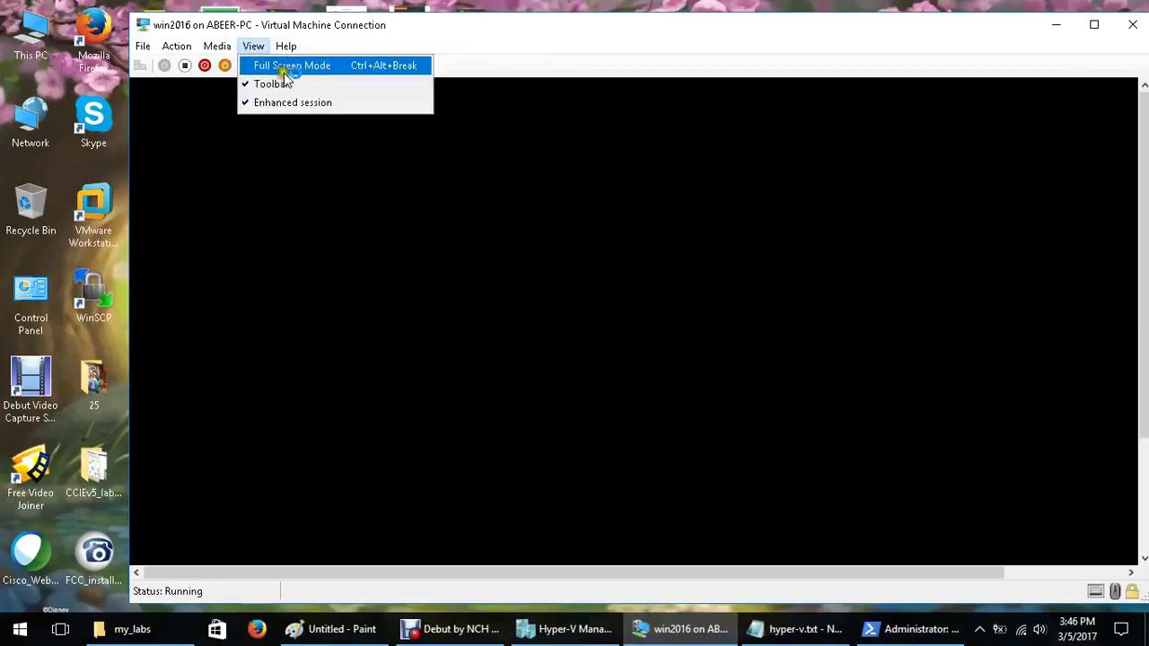
left_click(283, 65)
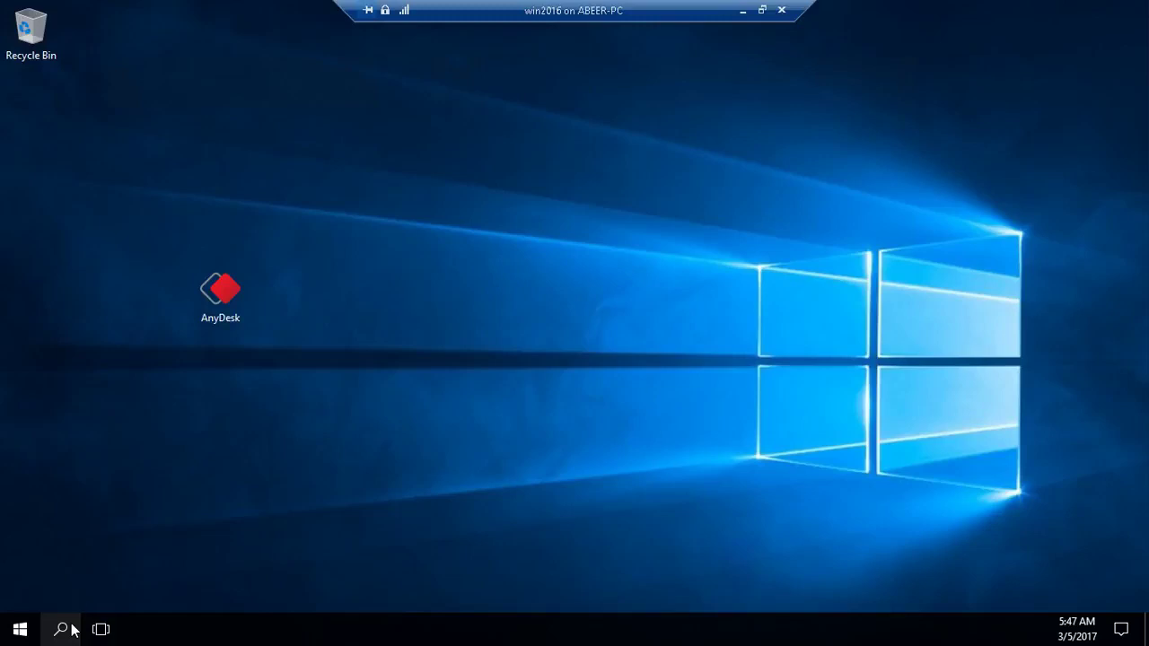
Refresh the guest desktop and check Server Manager's Tools menu for Hyper-V Manager
left_click(73, 631)
right_click(235, 570)
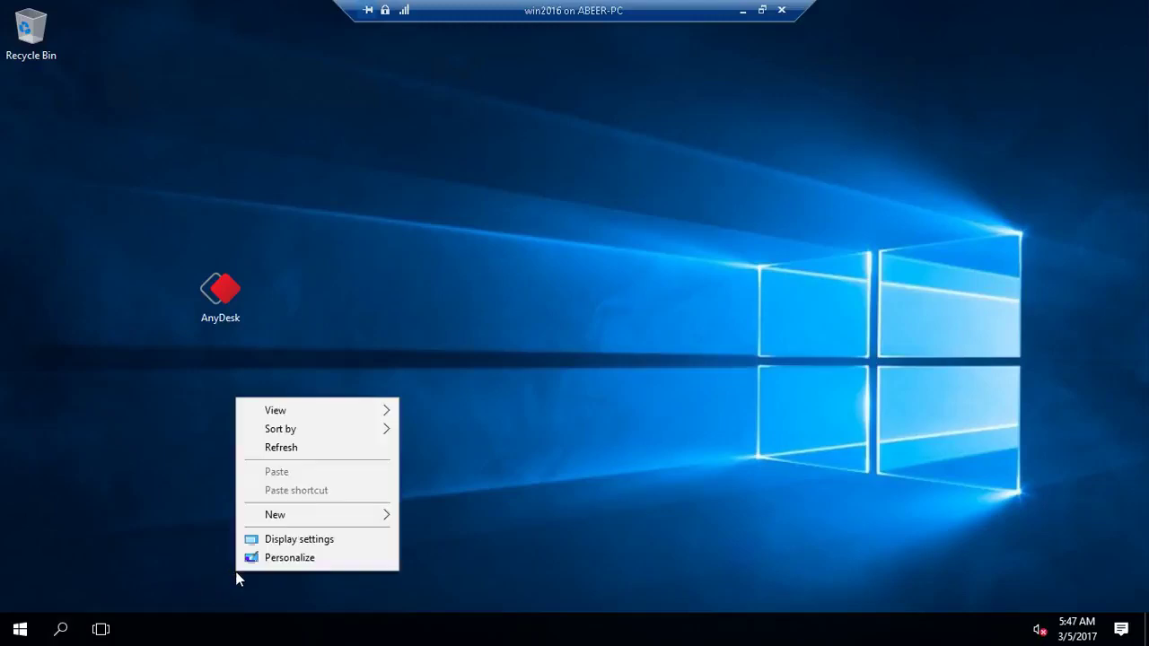
left_click(297, 454)
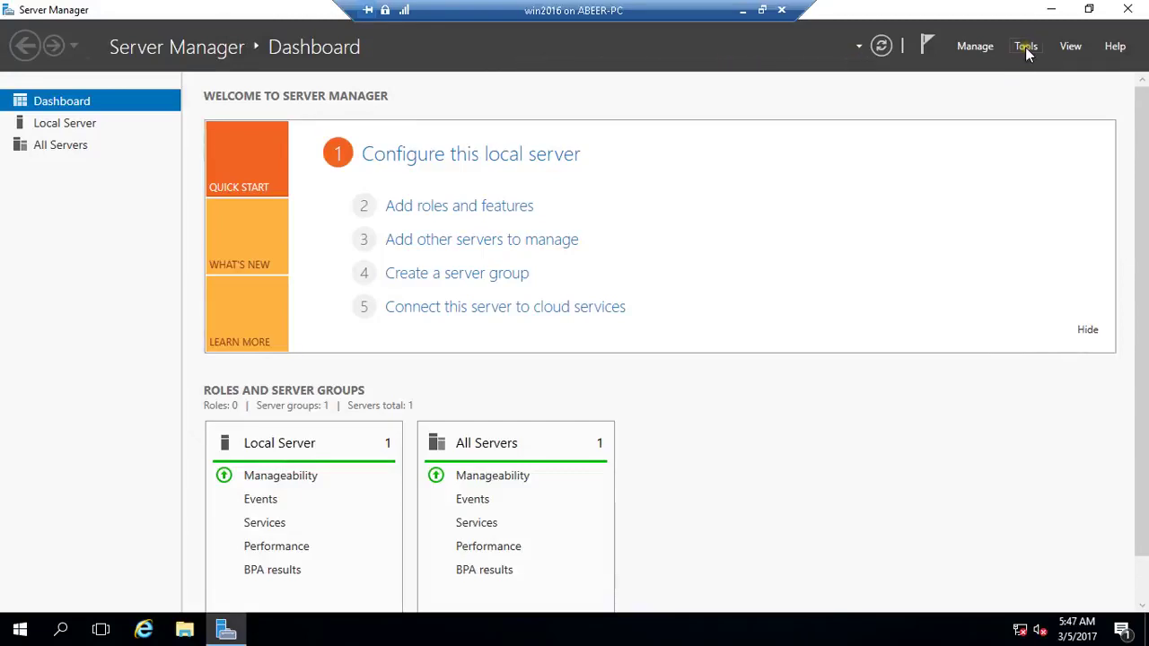
left_click(1025, 47)
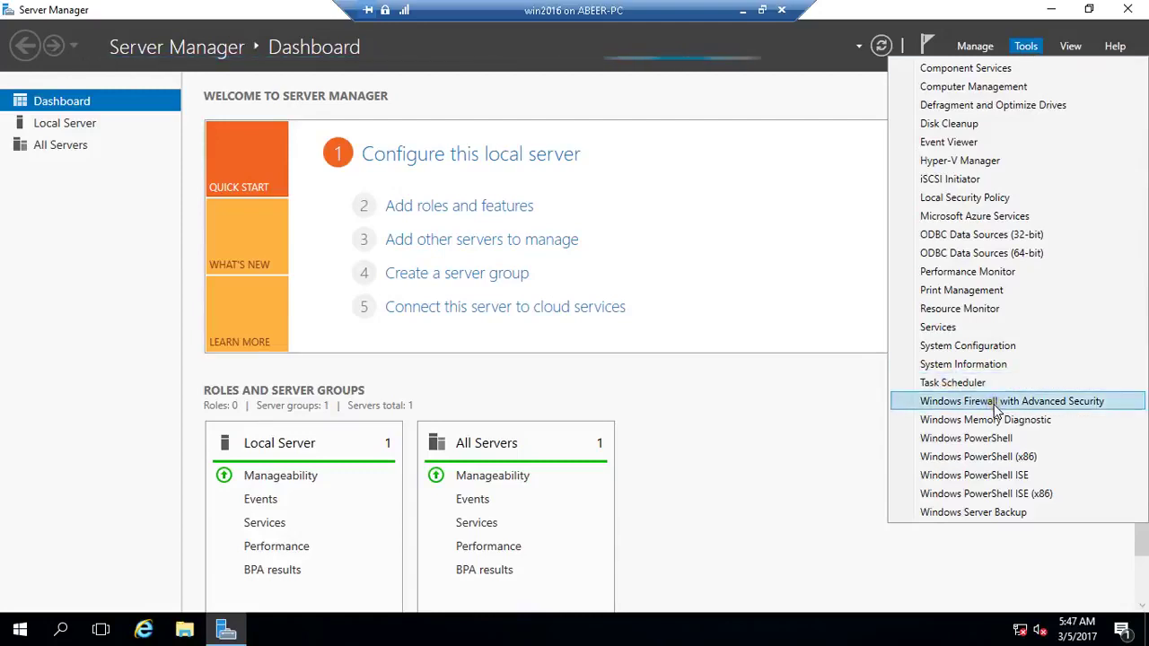
left_click(828, 102)
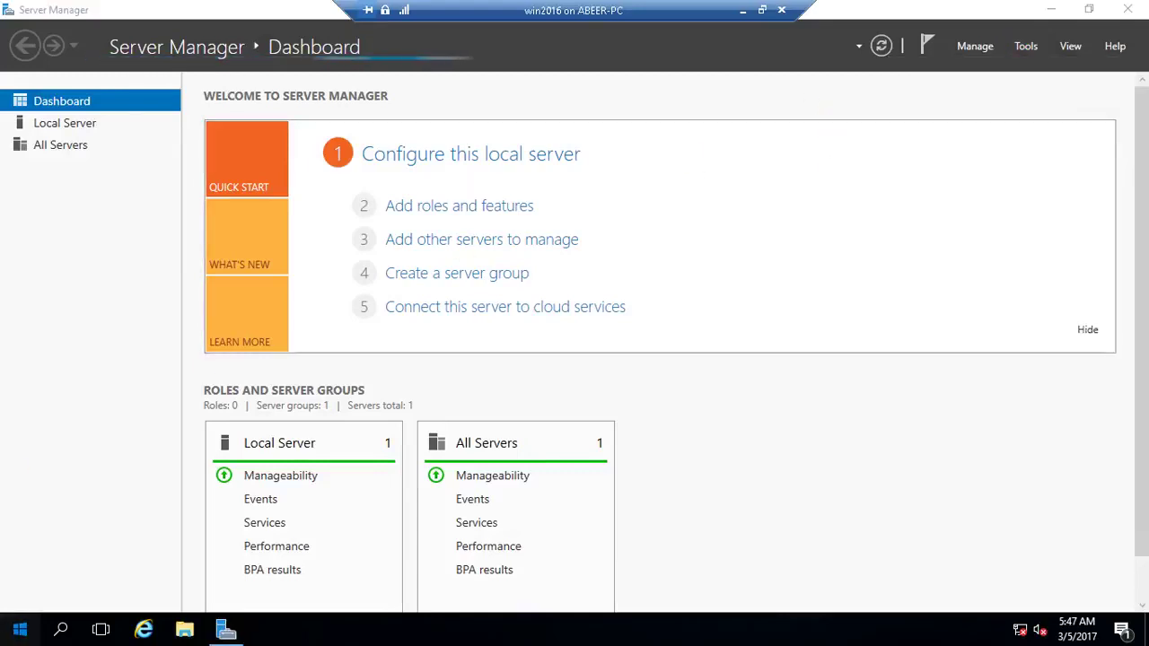
Search Start for 'hyper', then minimize Server Manager to the guest desktop
left_click(27, 621)
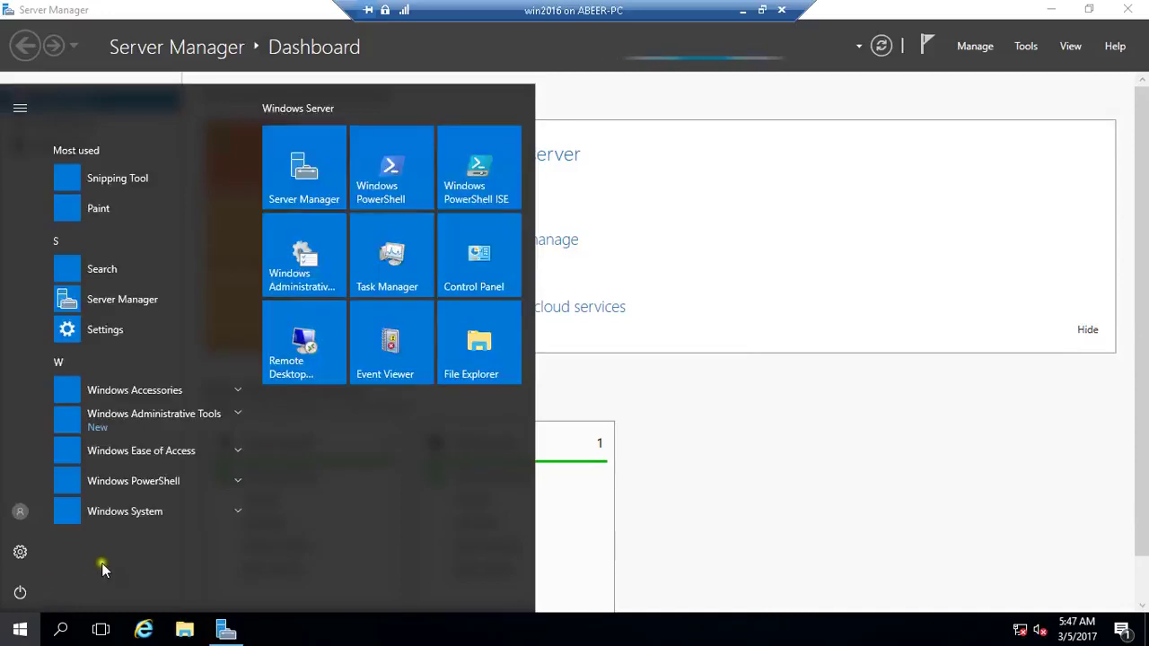
key("Escape")
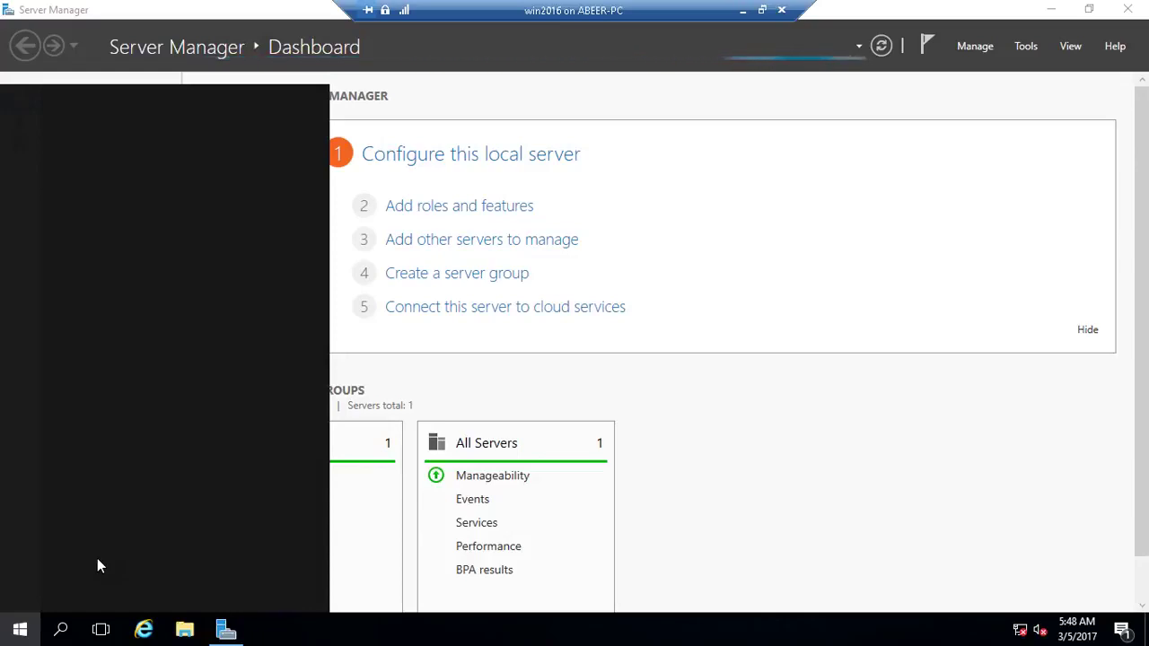
type("h")
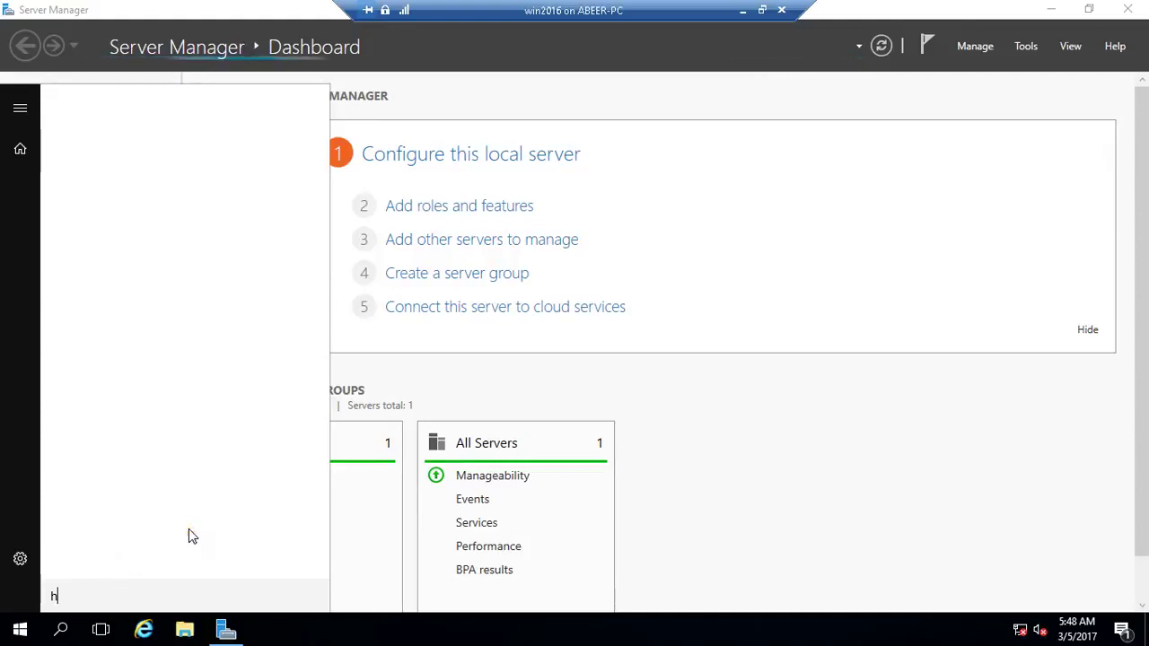
type("yper")
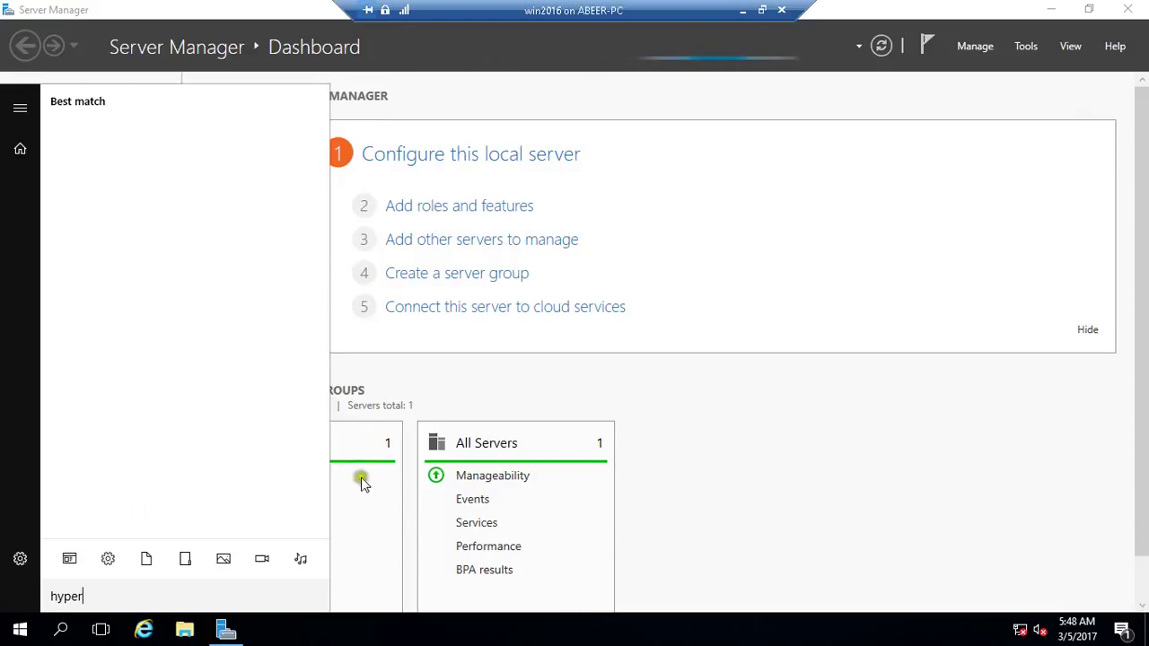
left_click(1049, 8)
left_click(1048, 8)
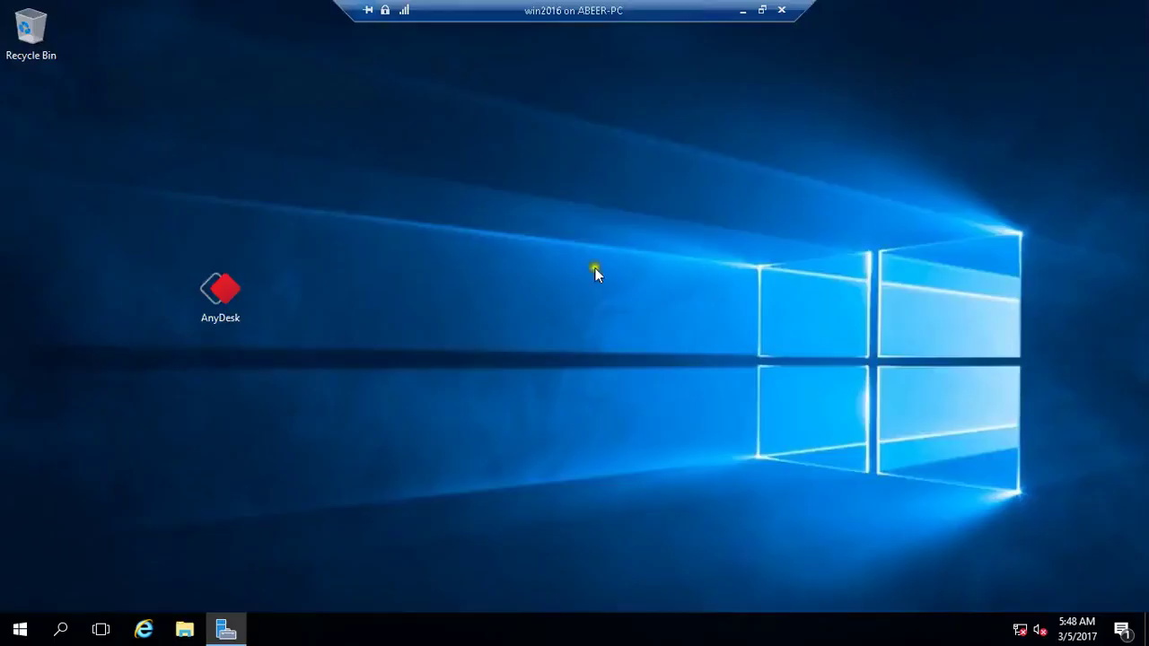
Search the Start menu for 'hyper' and dismiss the empty results
left_click(20, 628)
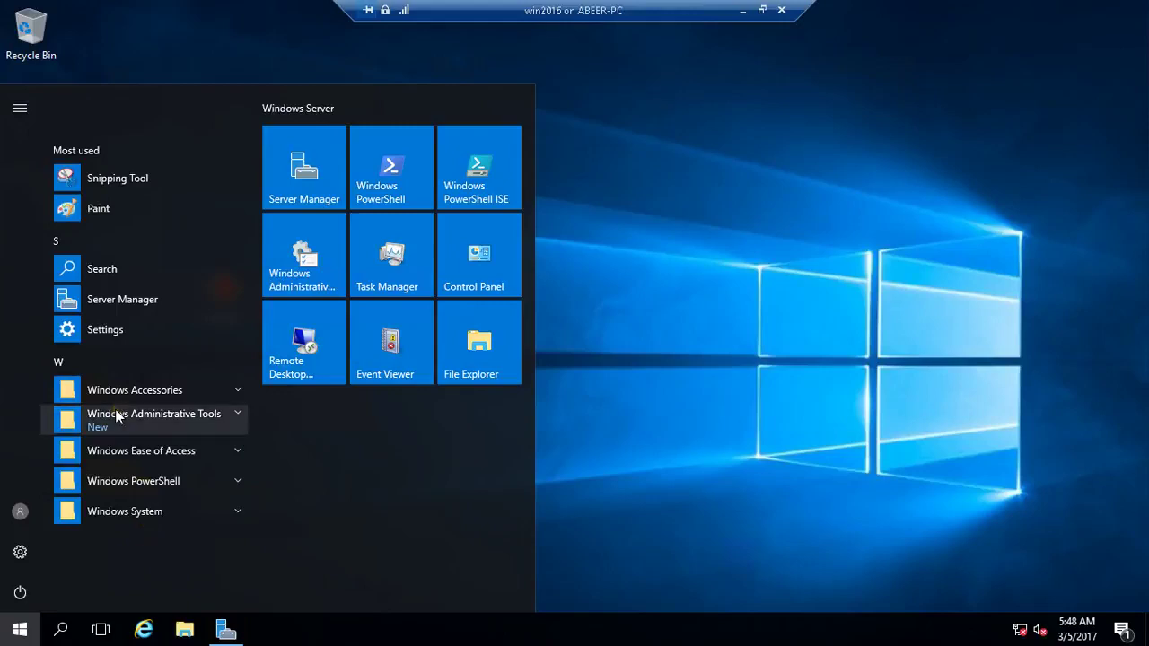
type("hyper")
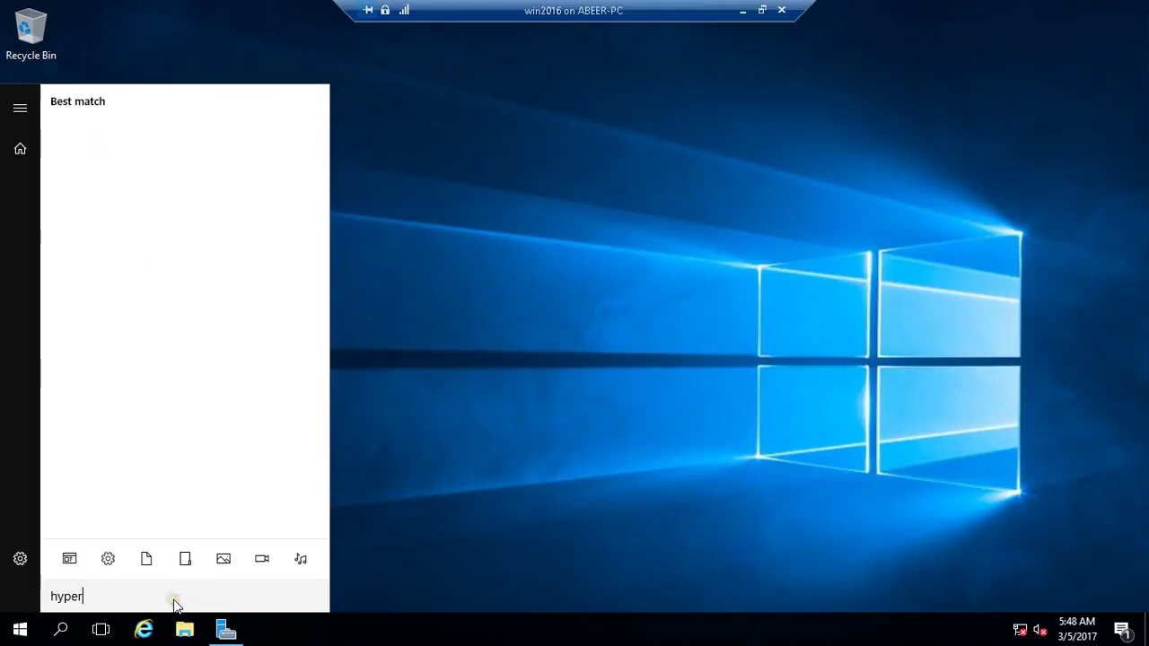
left_click(386, 561)
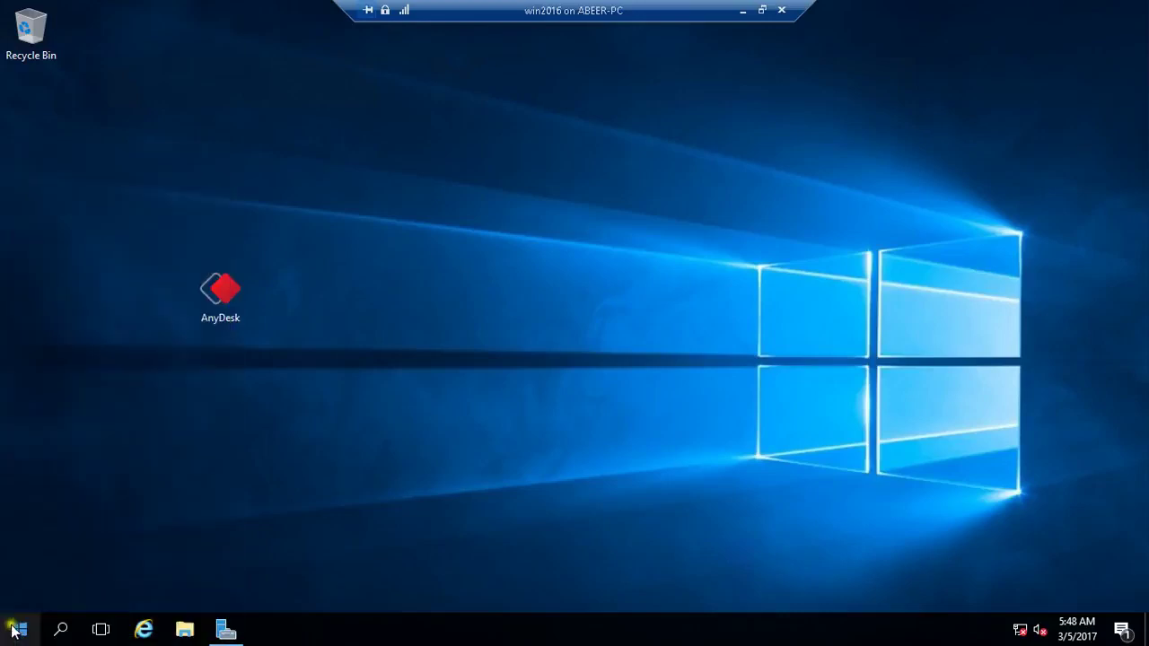
Launch the Hyper-V Manager console from the Run dialog with 'virtmgmt.mcc'
right_click(13, 631)
left_click(58, 540)
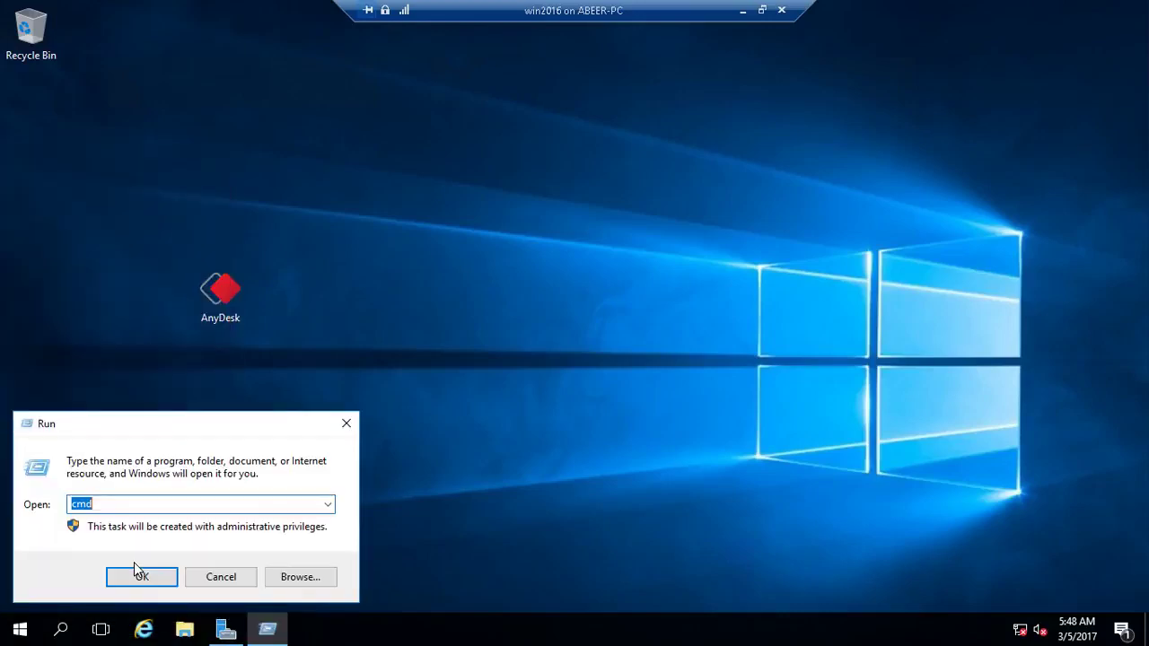
type("virt")
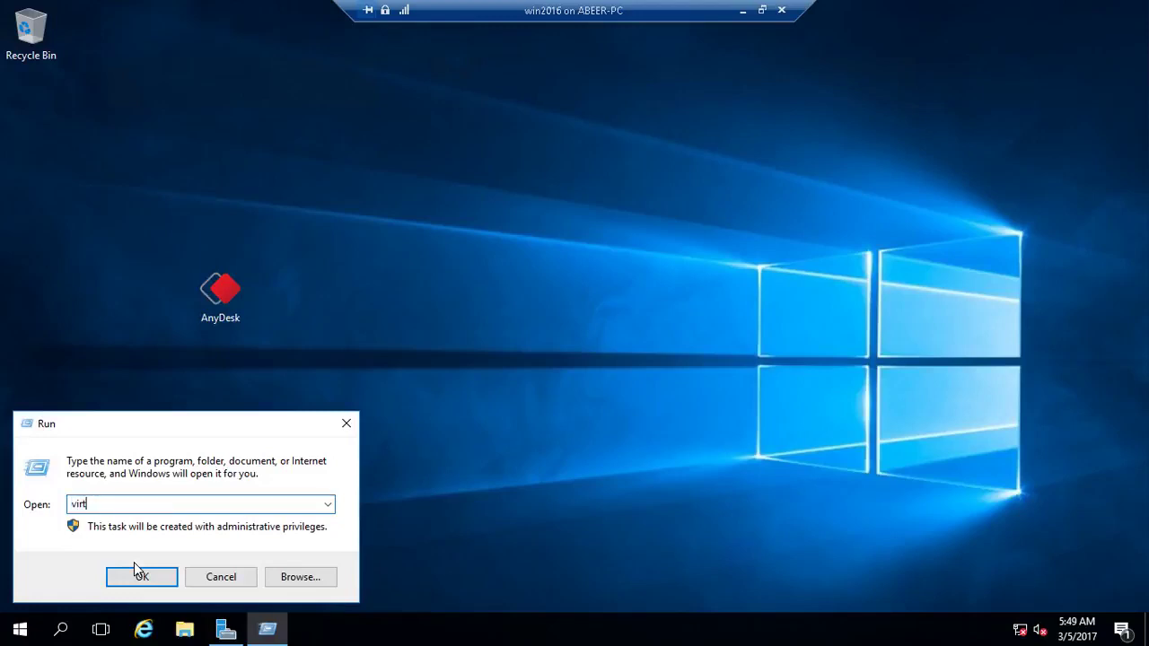
type("mgmt.mcc")
left_click(136, 572)
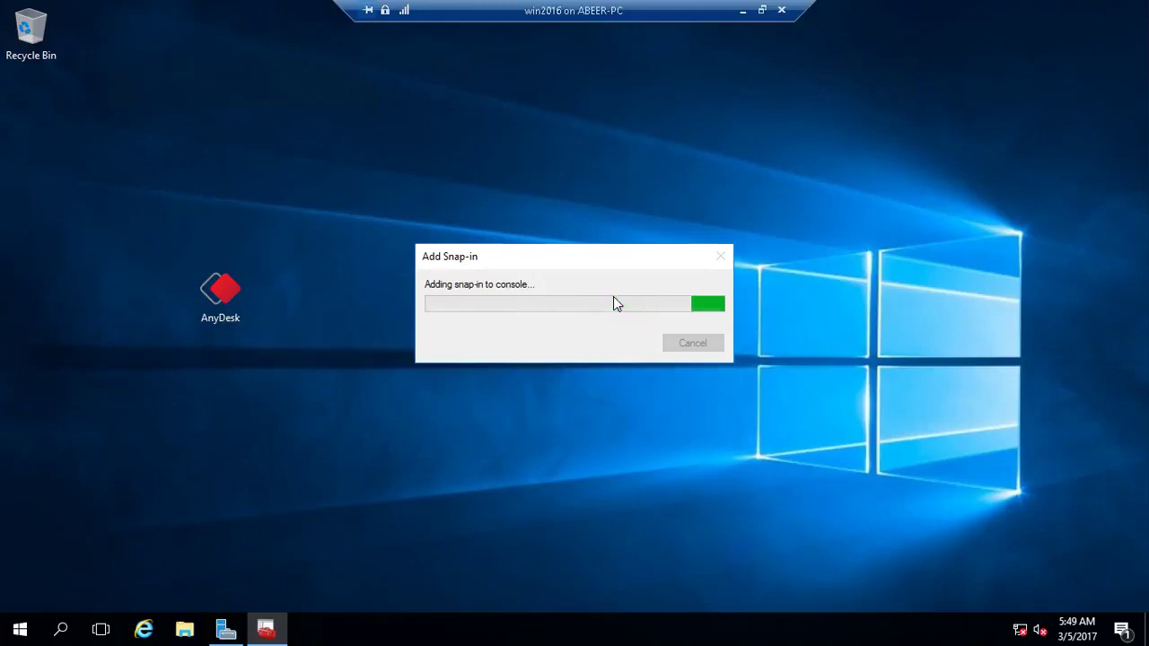
Bring Hyper-V Manager to the front over Server Manager and expand its tree
left_click(226, 631)
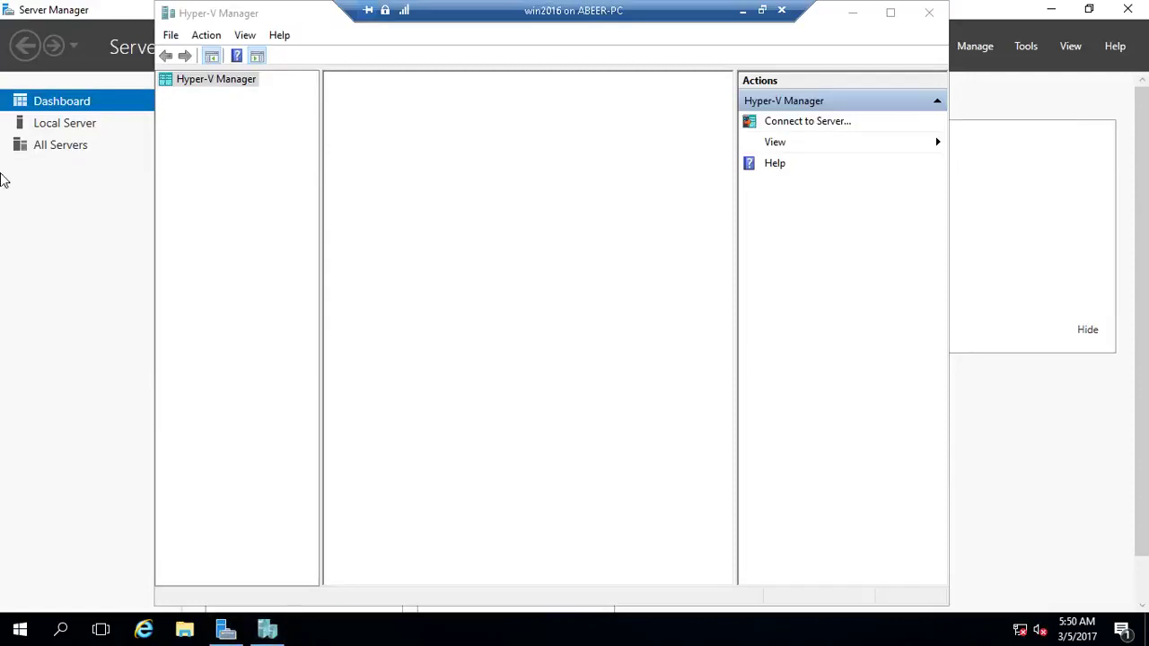
left_click(1050, 9)
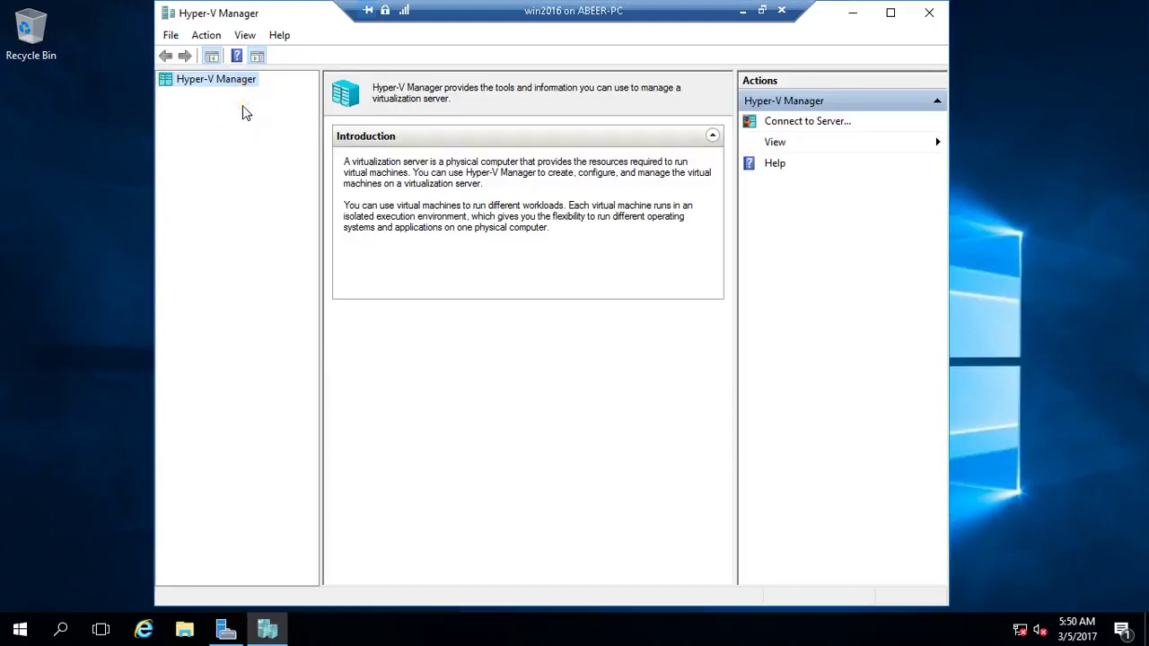
left_click(192, 95)
left_click(222, 85)
left_click(223, 86)
On server WIN-RSBEQ90VIFI, choose New > Virtual Machine from its context menu
left_click(221, 96)
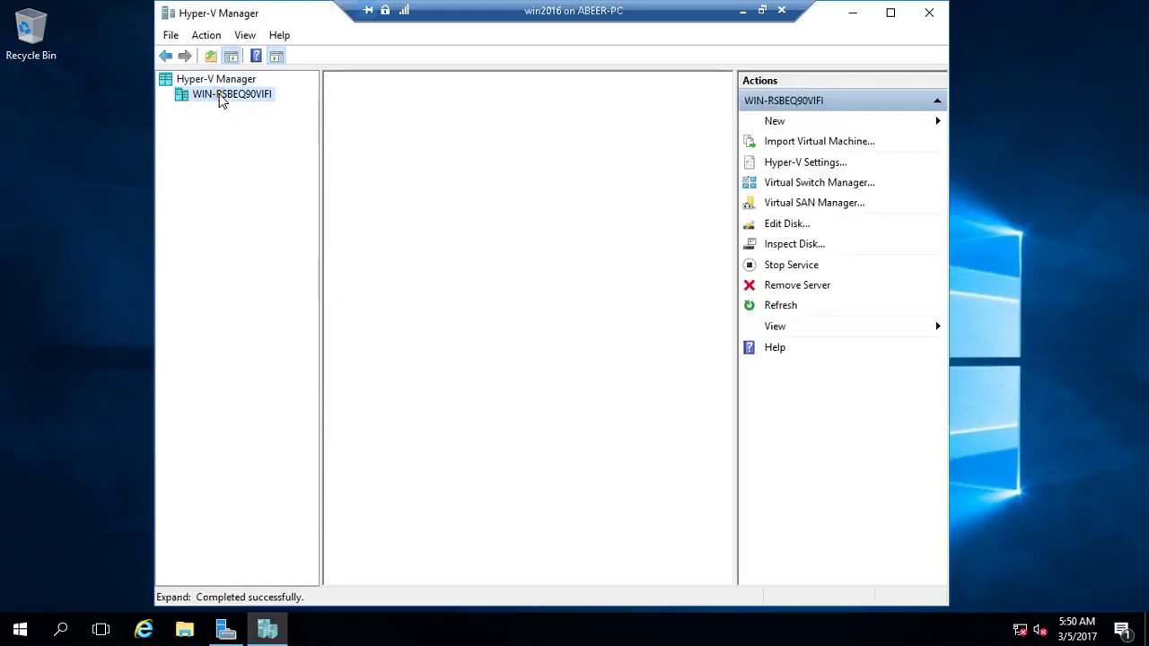
left_click(215, 96)
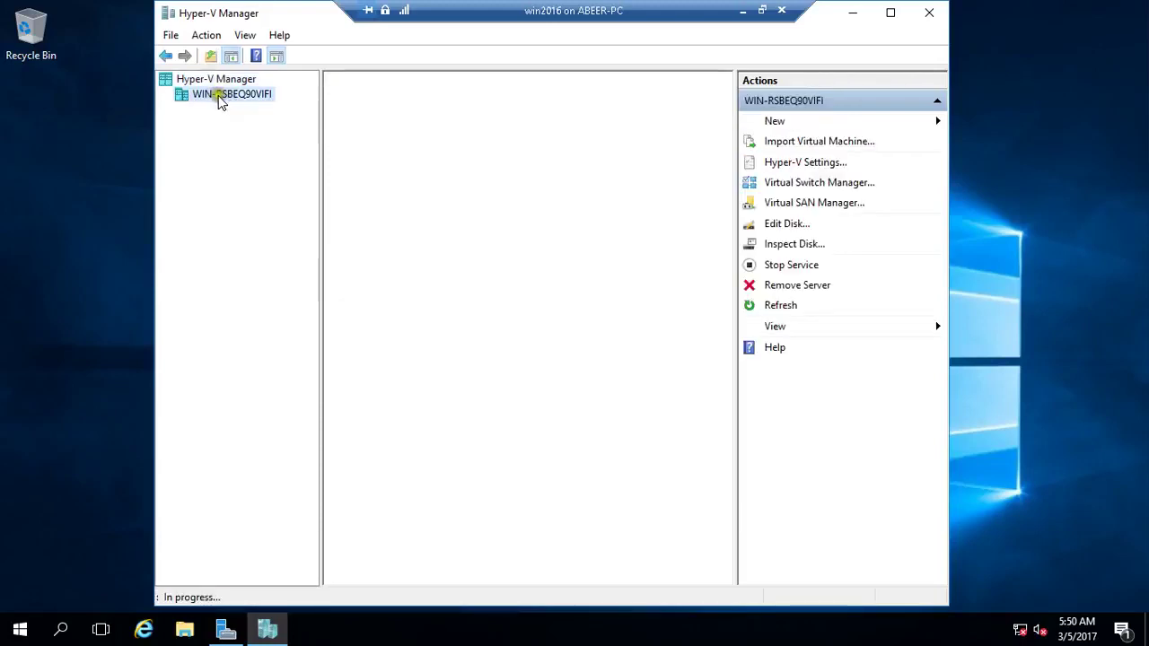
right_click(220, 99)
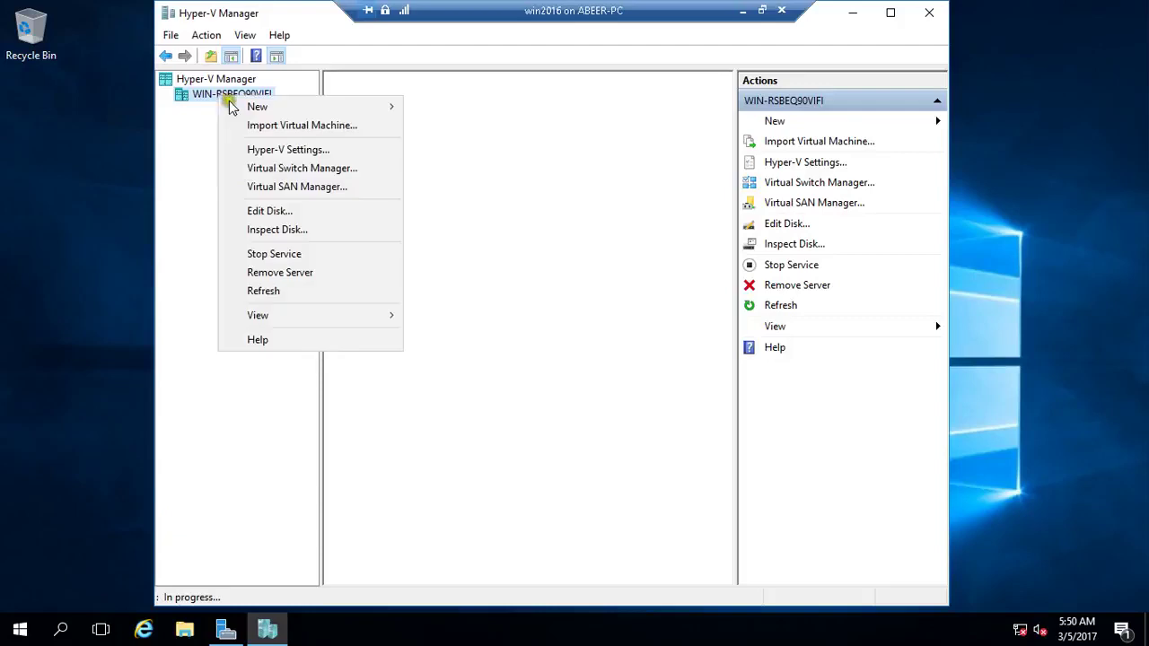
mouse_move(328, 105)
left_click(420, 108)
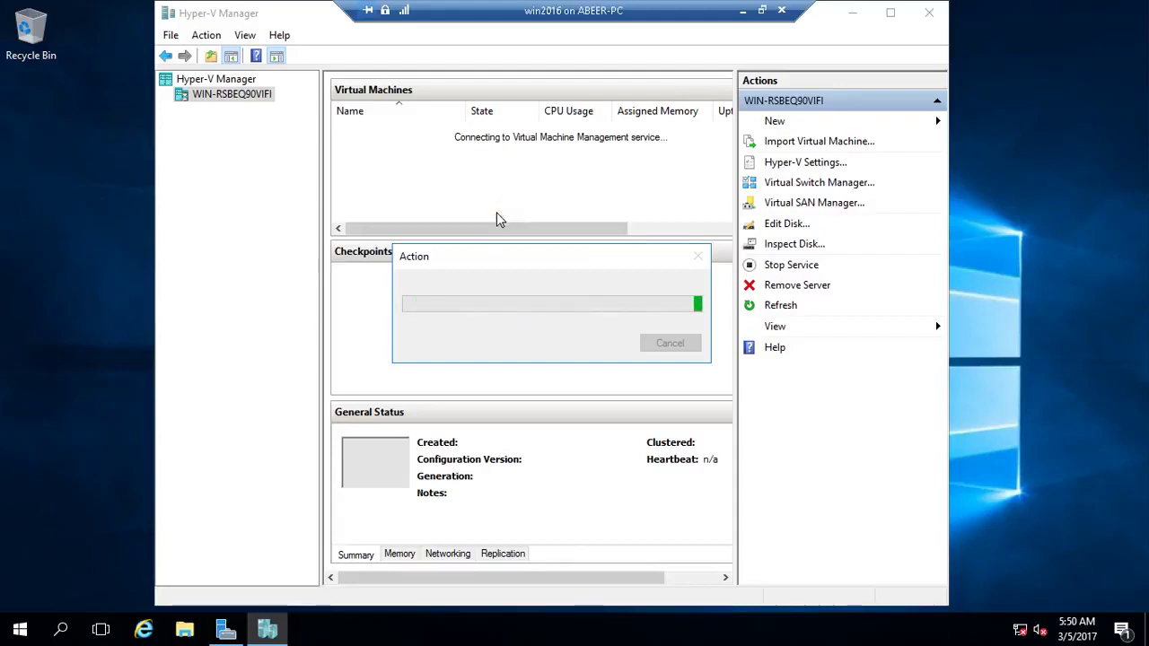
Accept default name, generation and 1024 MB memory, then cancel the wizard at networking
left_click(481, 245)
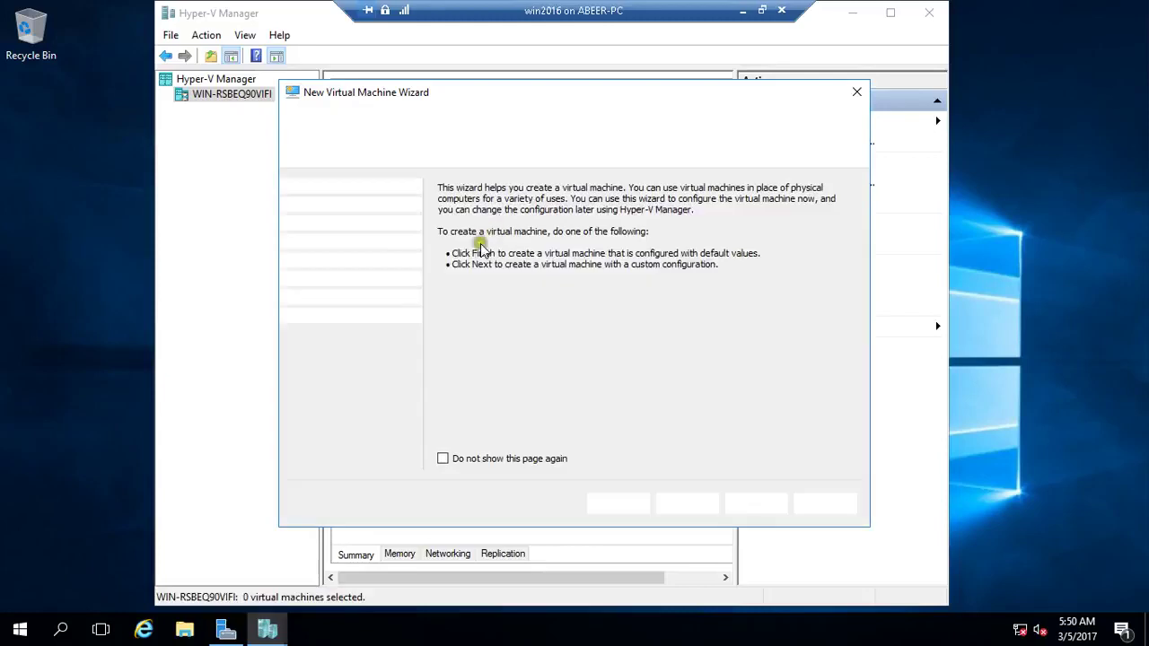
left_click(686, 506)
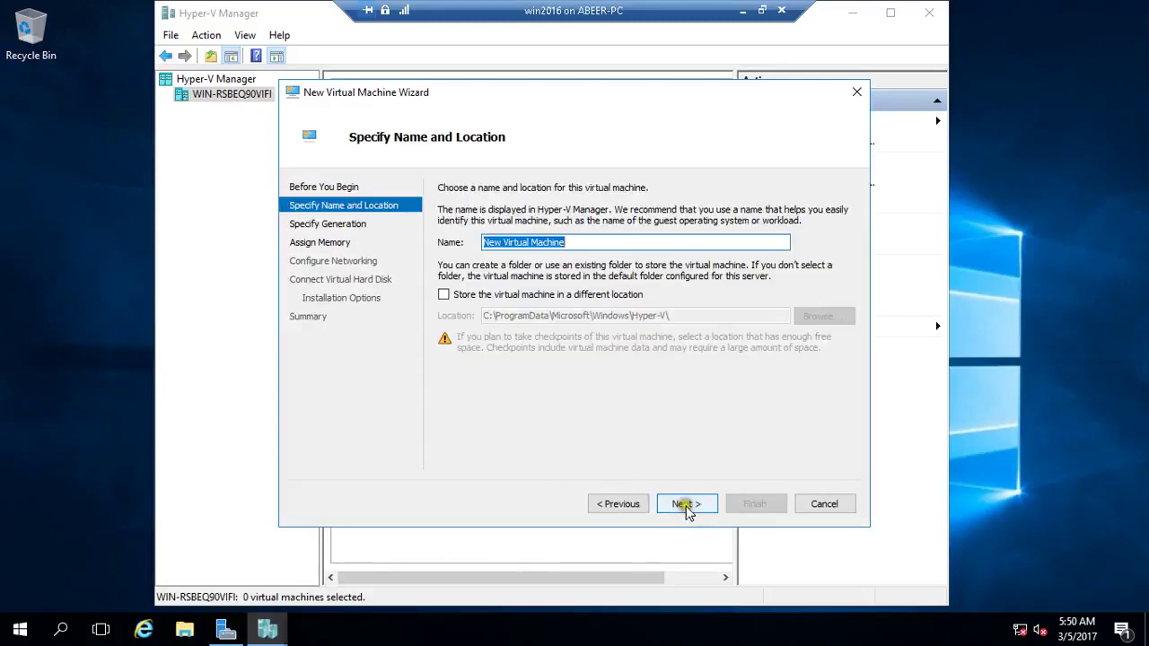
left_click(686, 505)
left_click(687, 506)
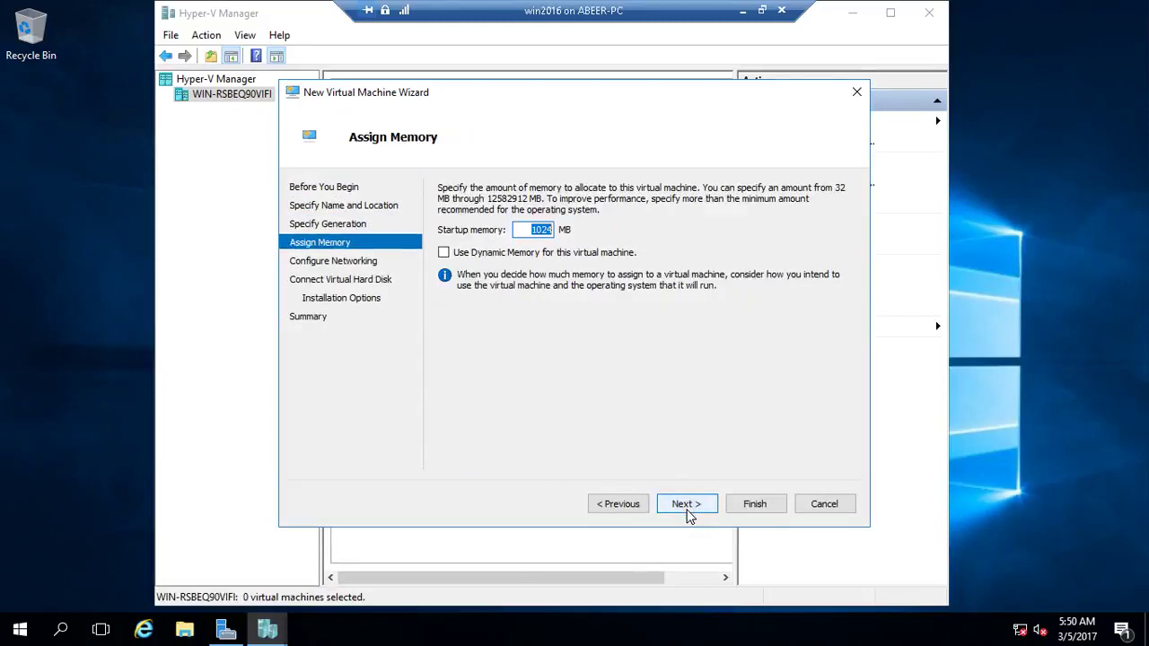
left_click(688, 508)
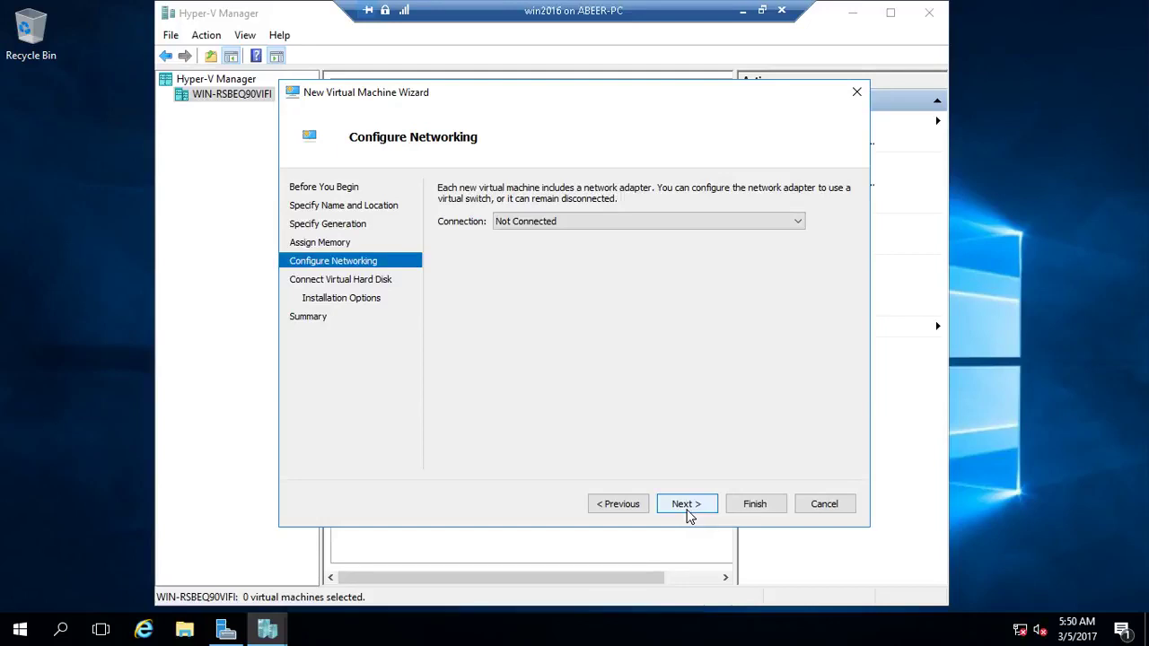
left_click(830, 503)
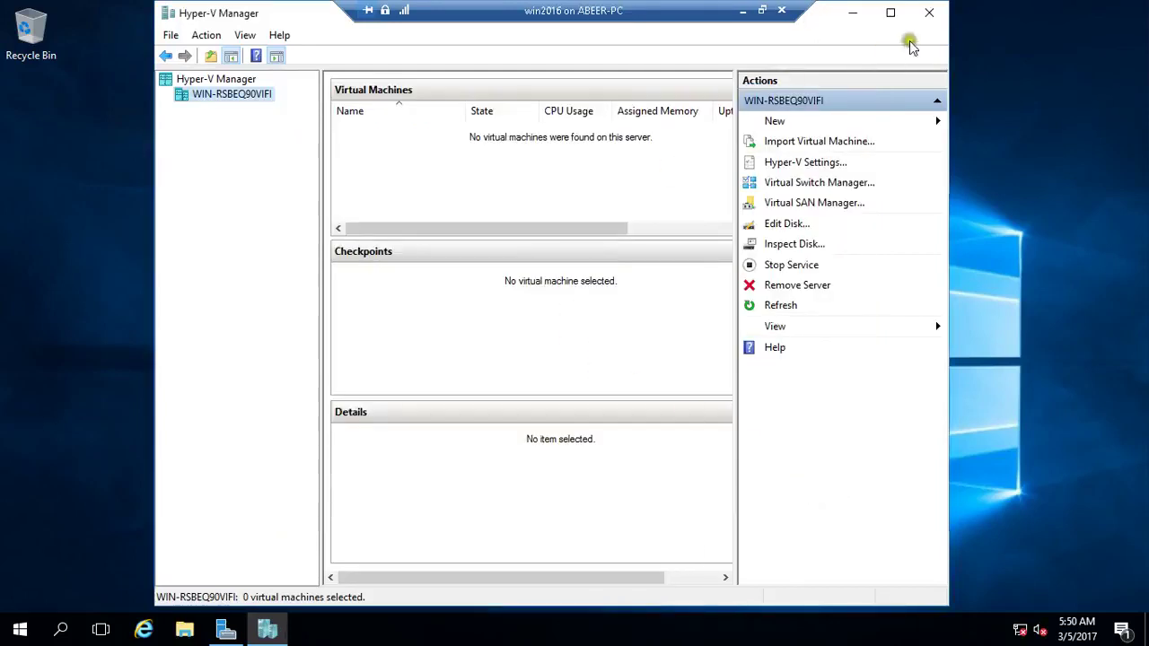
Close Hyper-V Manager and shrink the win2016 session from full screen into a window
left_click(929, 12)
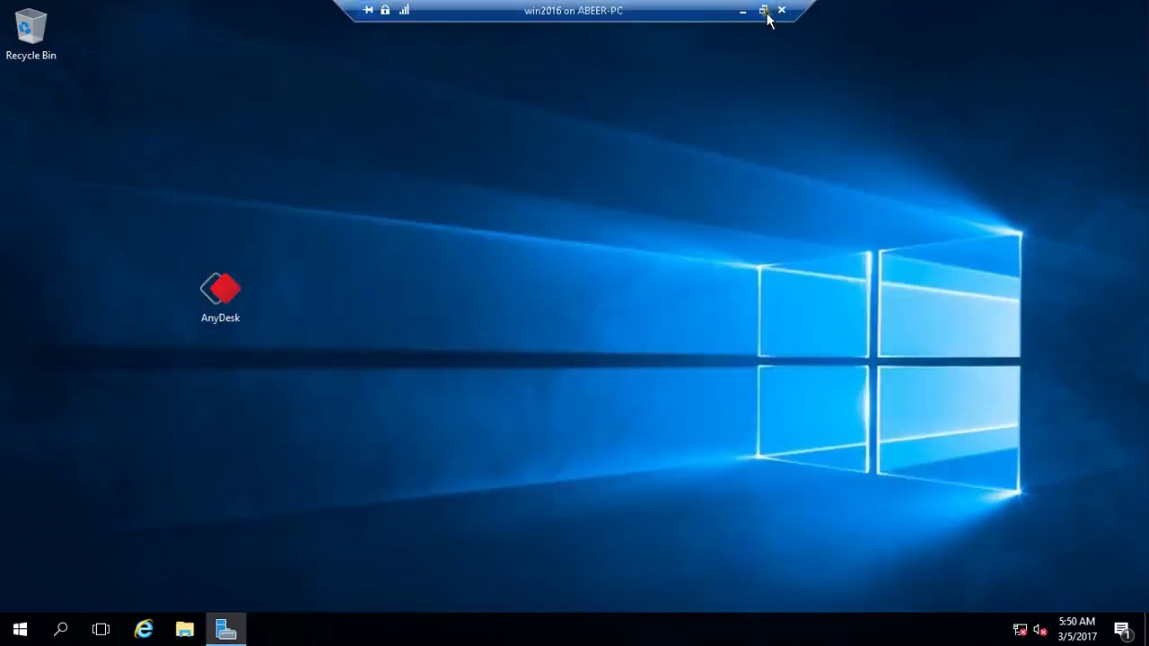
left_click(765, 12)
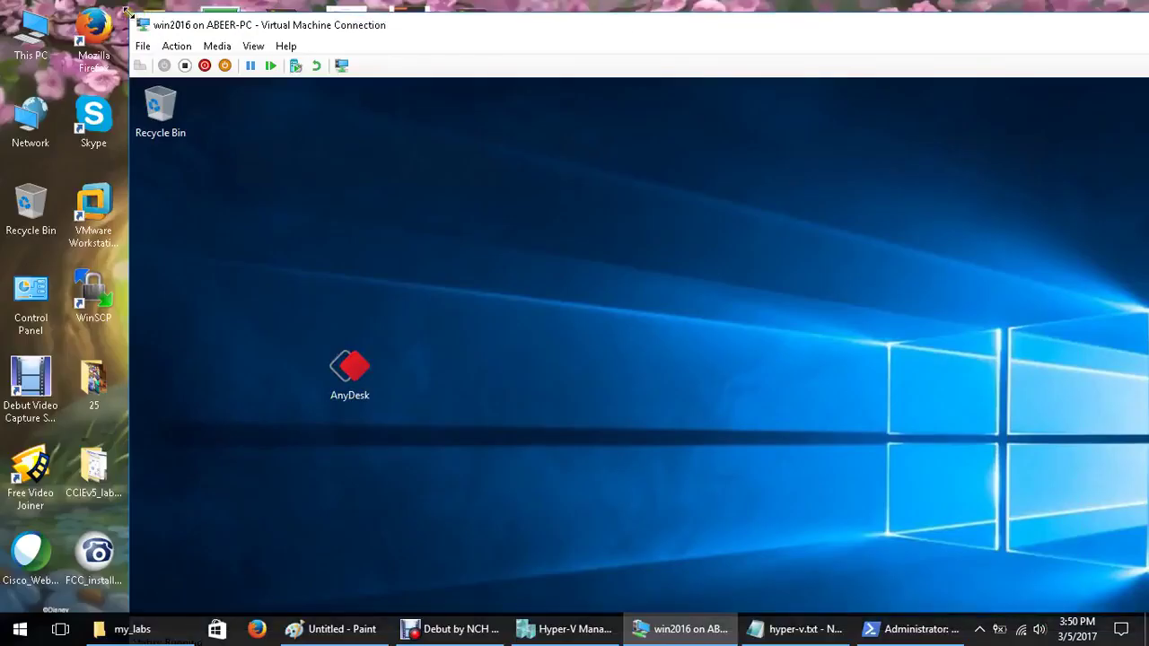
left_click_drag(126, 11, 337, 95)
left_click_drag(639, 99, 434, 15)
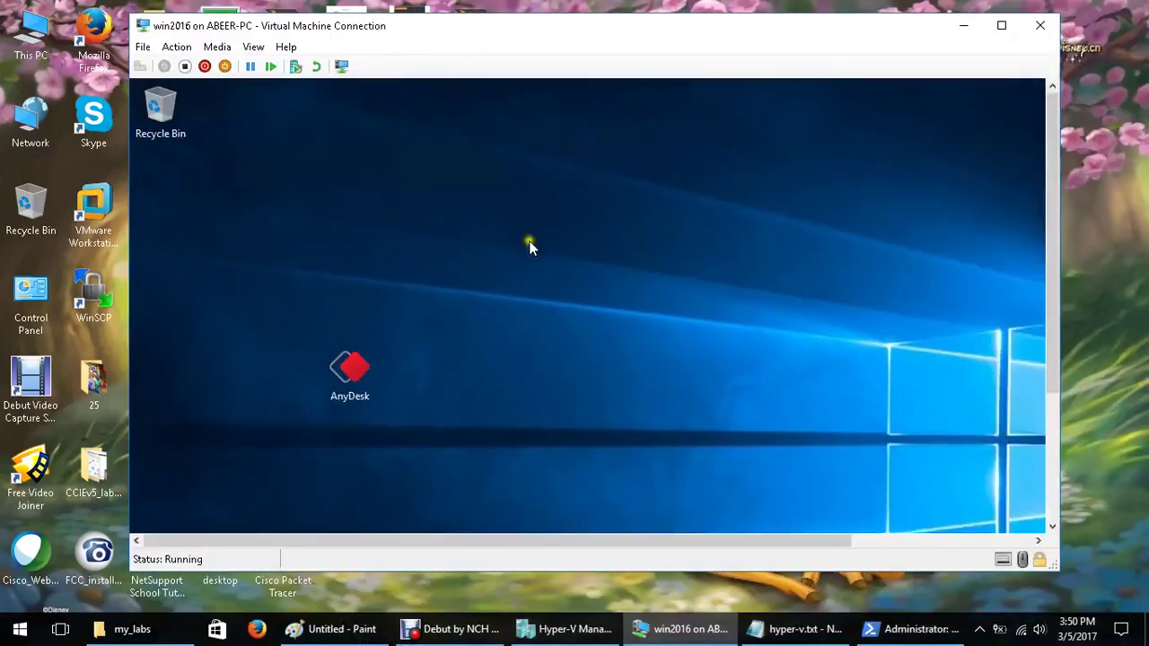